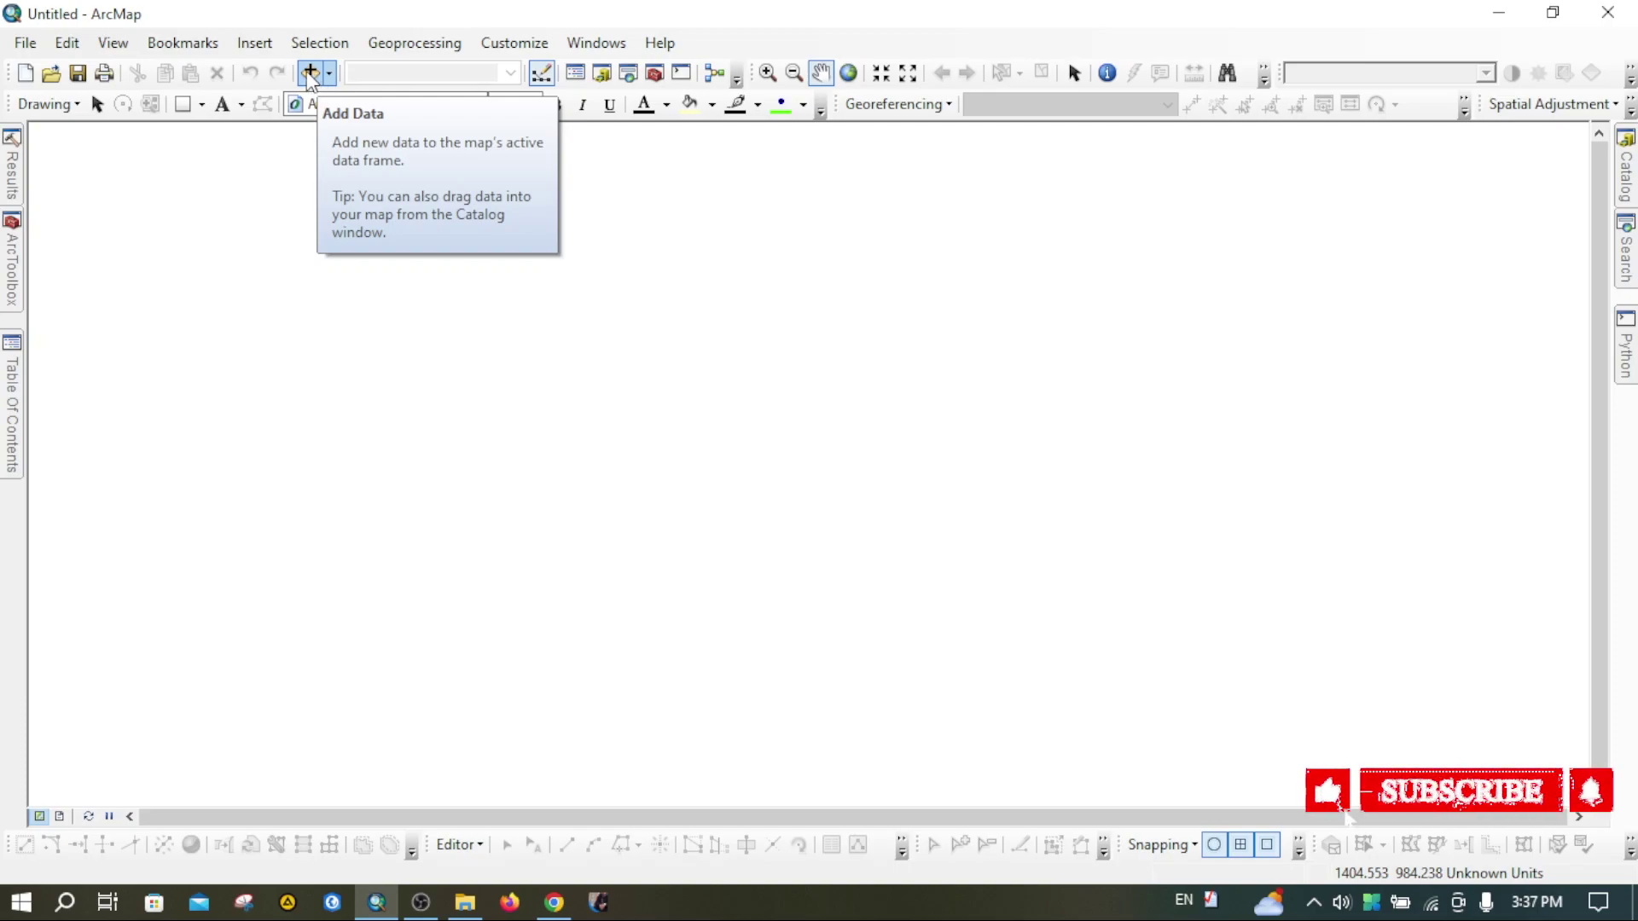
# In Add Data, connect the folder E:\TECHGeo Contents\UPLOADS\Generate Contours in ArcGis
pyautogui.click(308, 74)
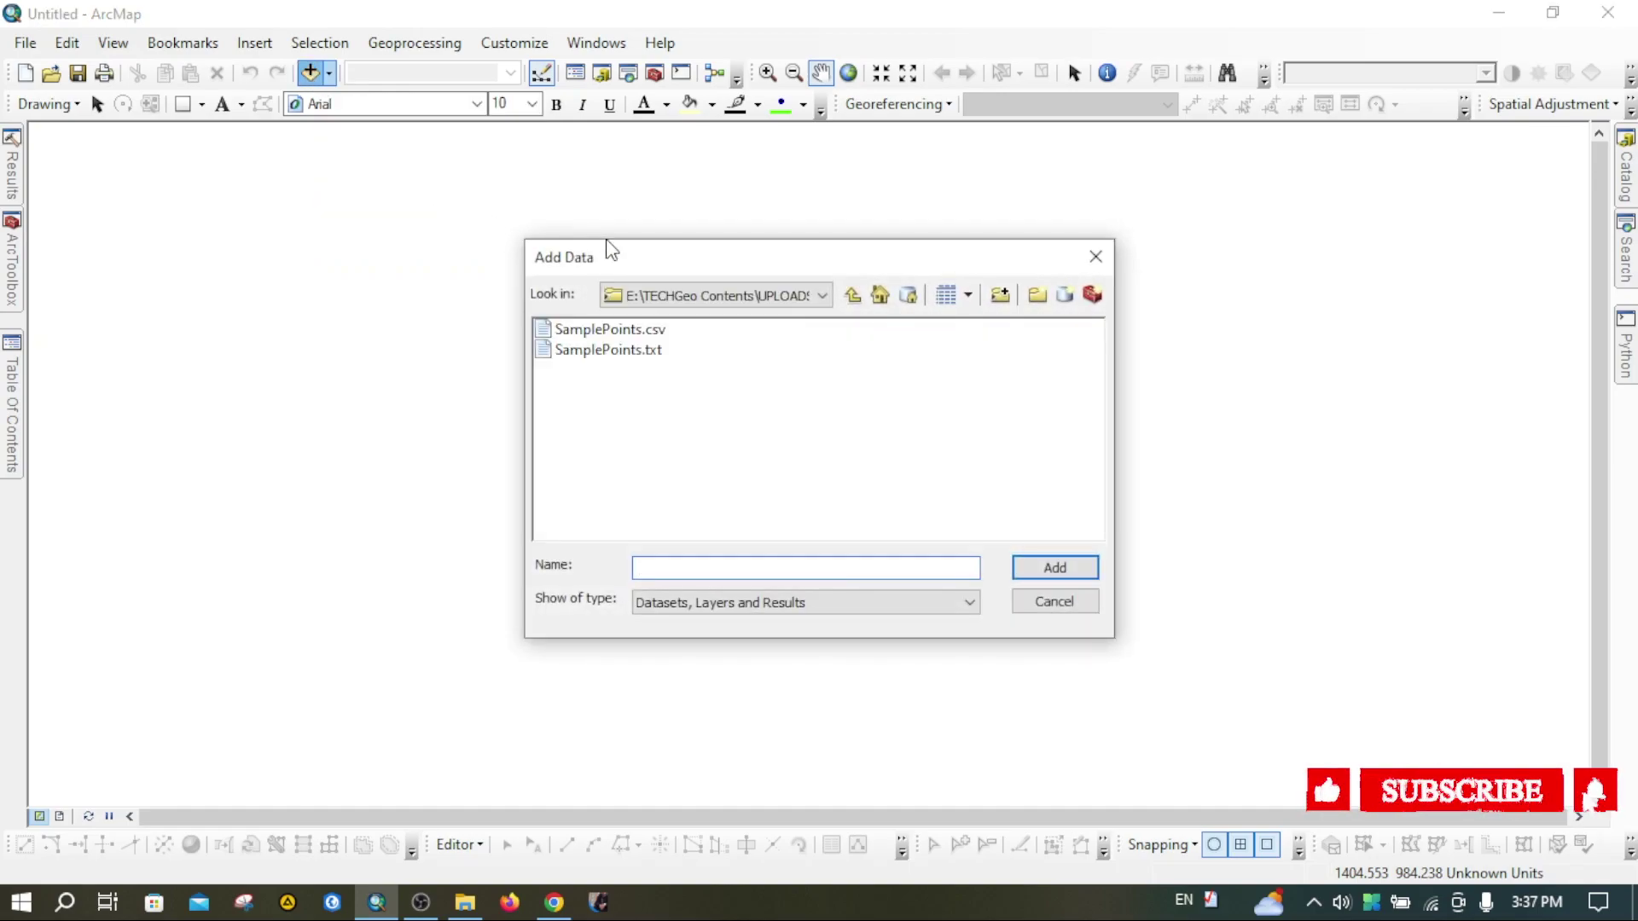
pyautogui.click(1011, 291)
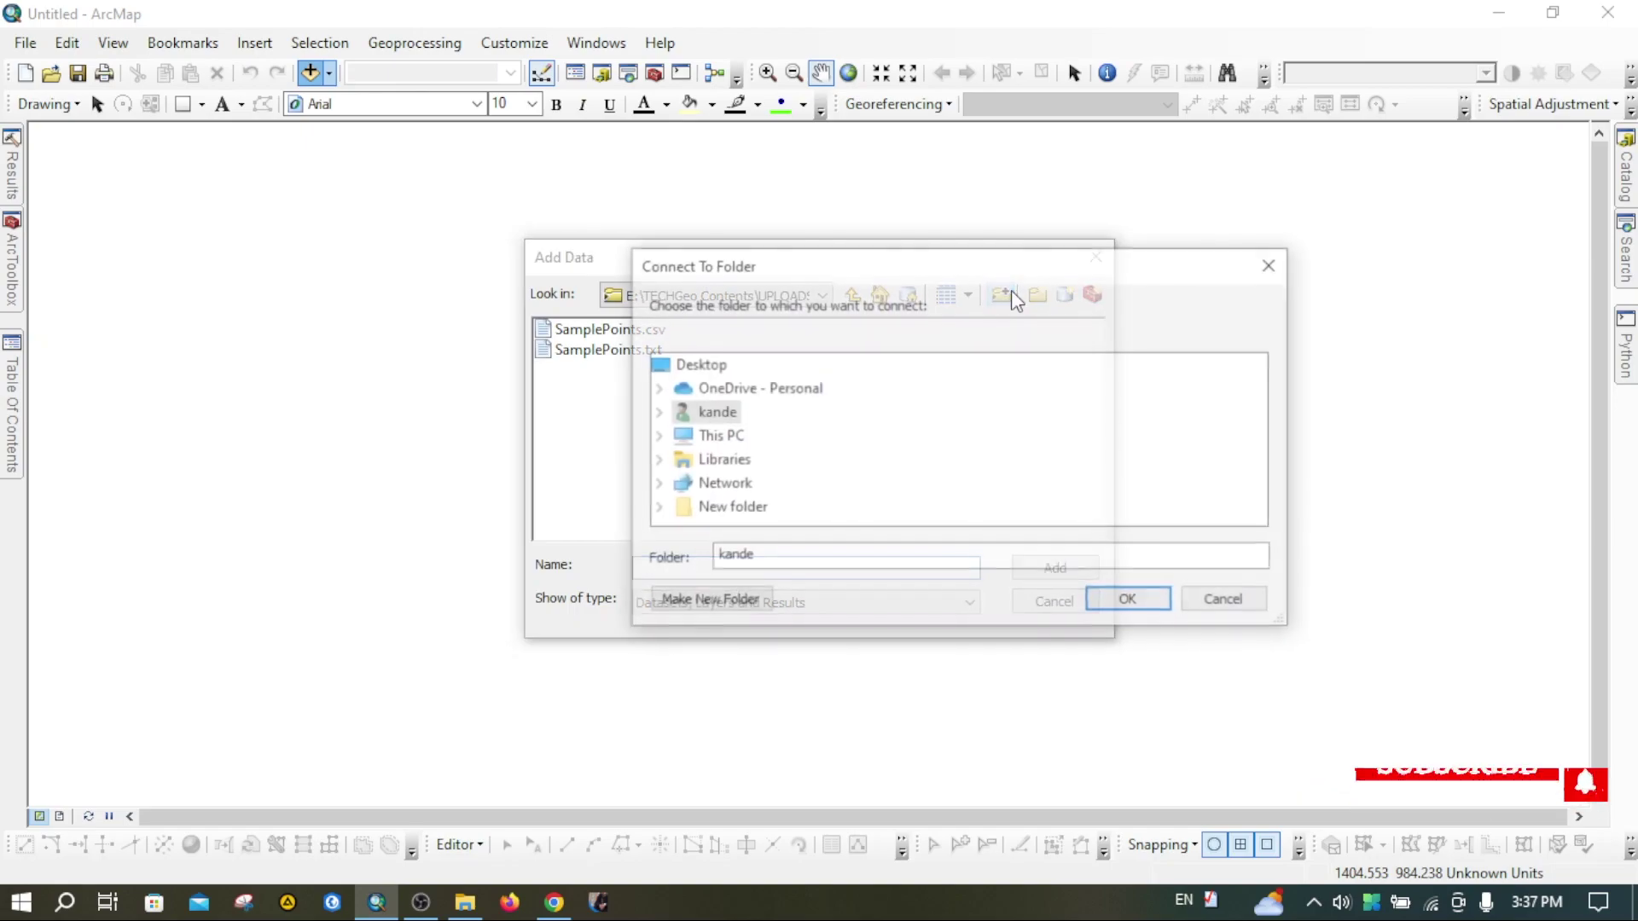
pyautogui.click(656, 437)
pyautogui.scroll(-3, 768, 443)
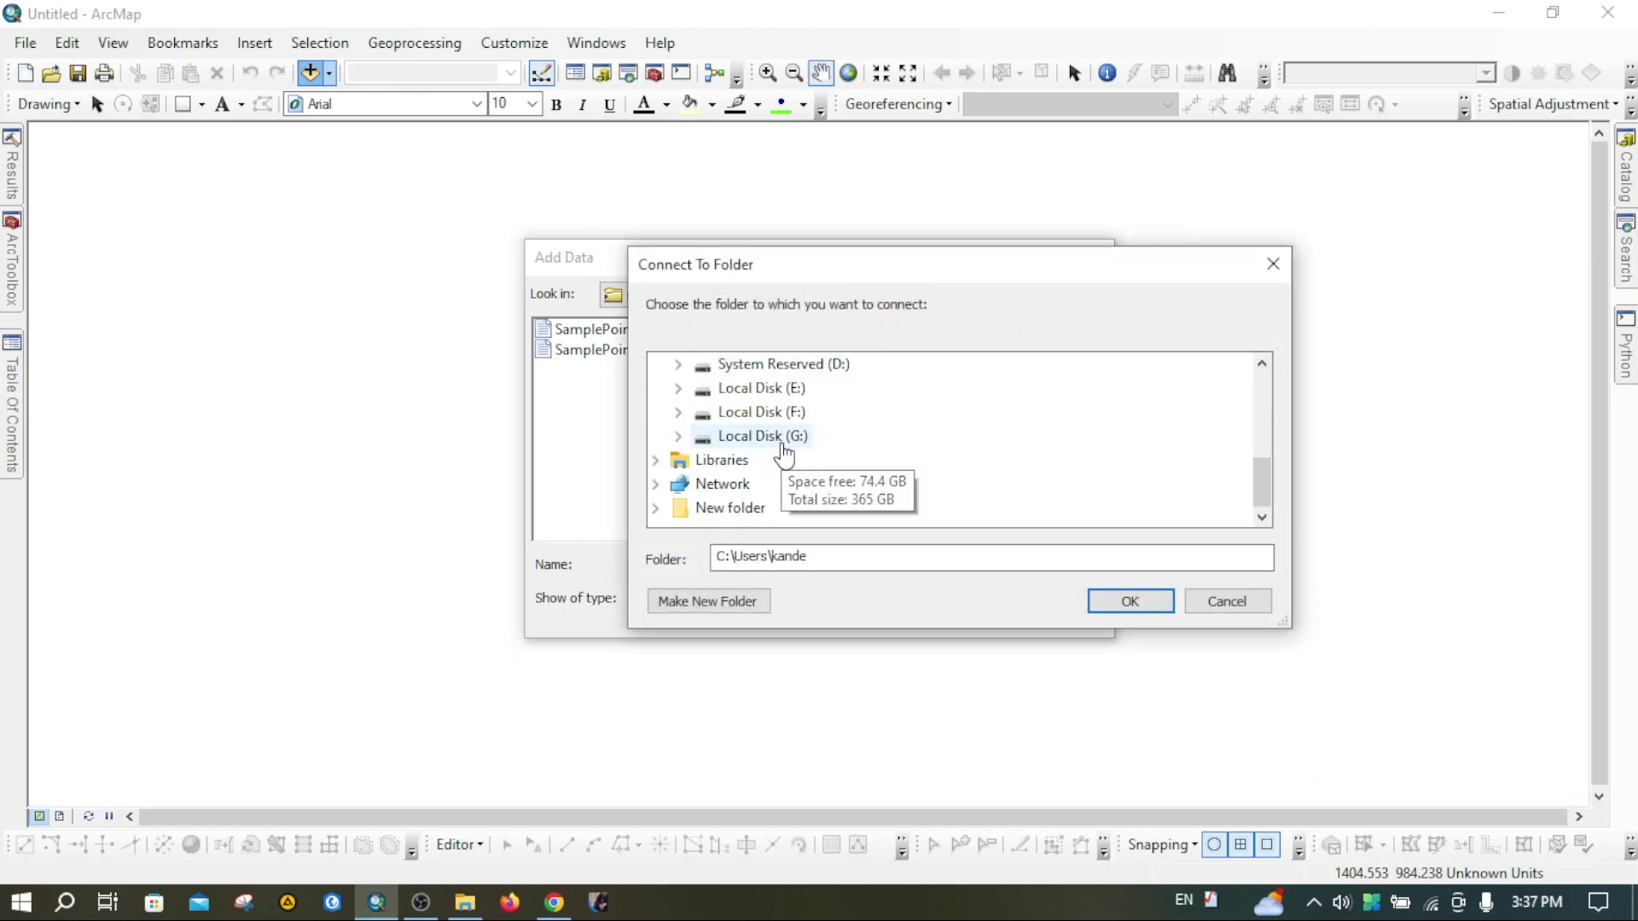
pyautogui.click(679, 389)
pyautogui.scroll(-3, 751, 460)
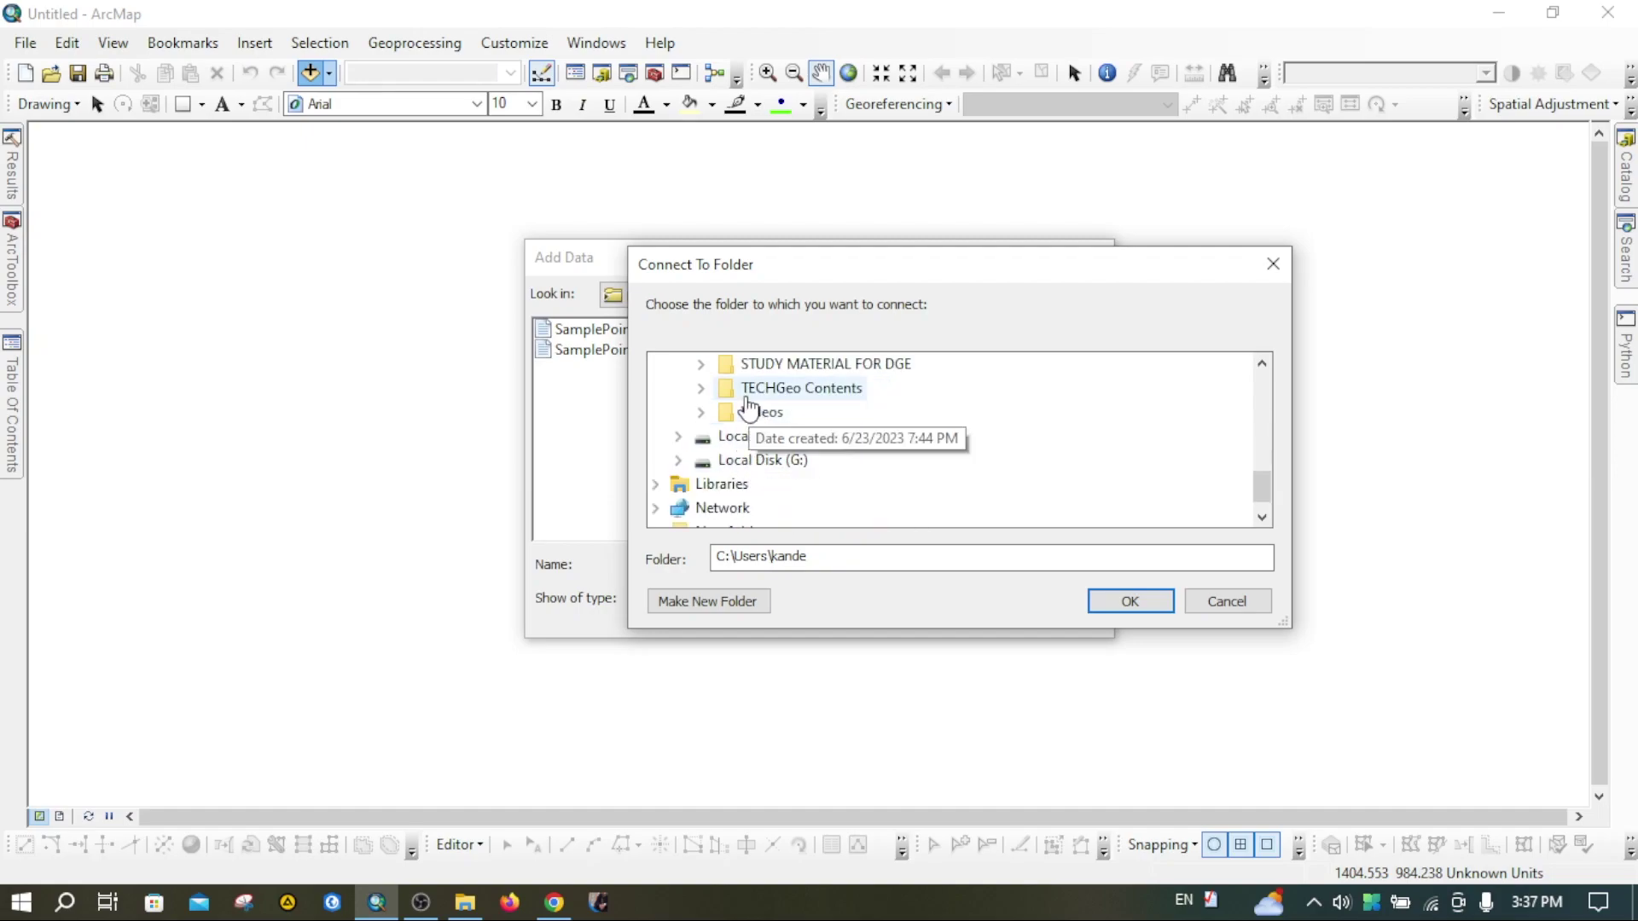
pyautogui.click(699, 389)
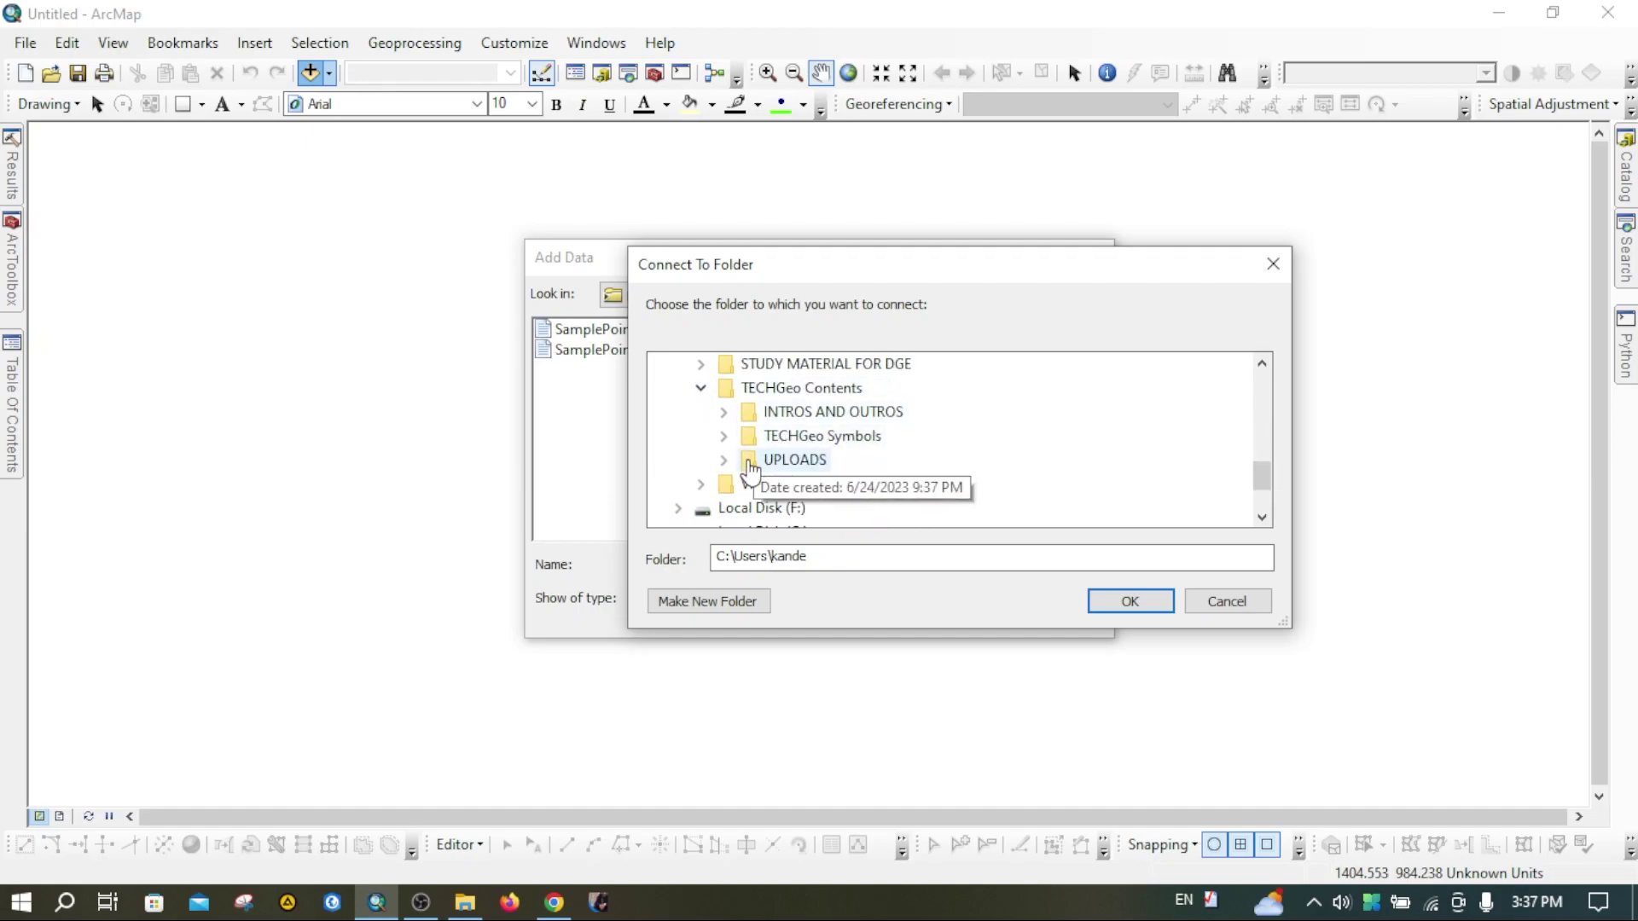
pyautogui.click(724, 460)
pyautogui.click(826, 484)
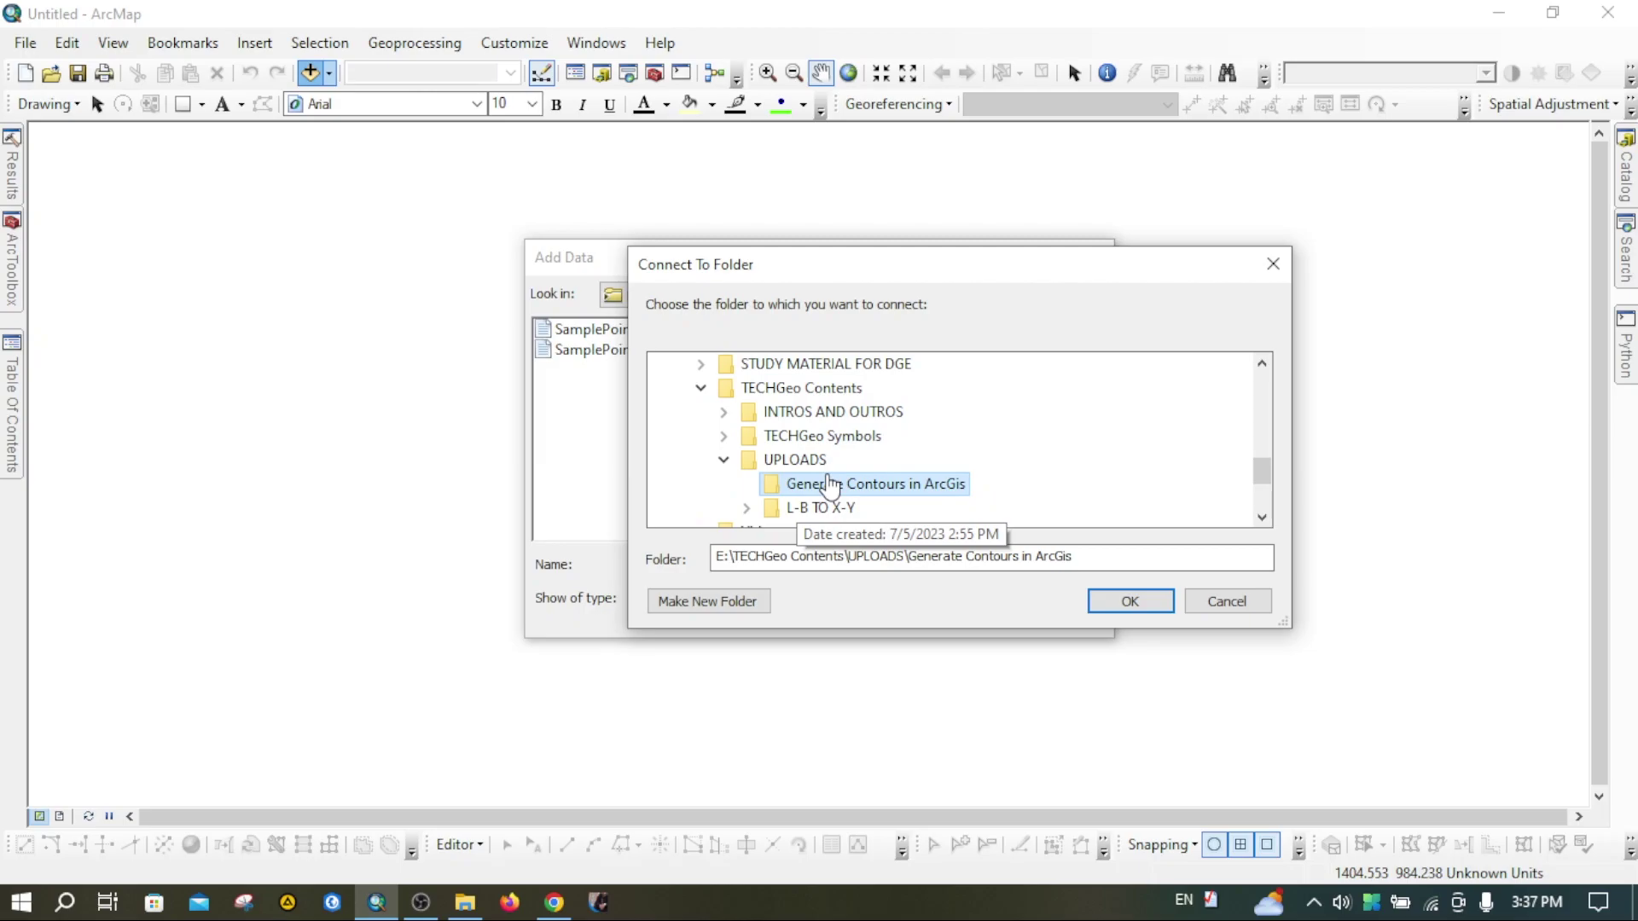
pyautogui.click(1130, 603)
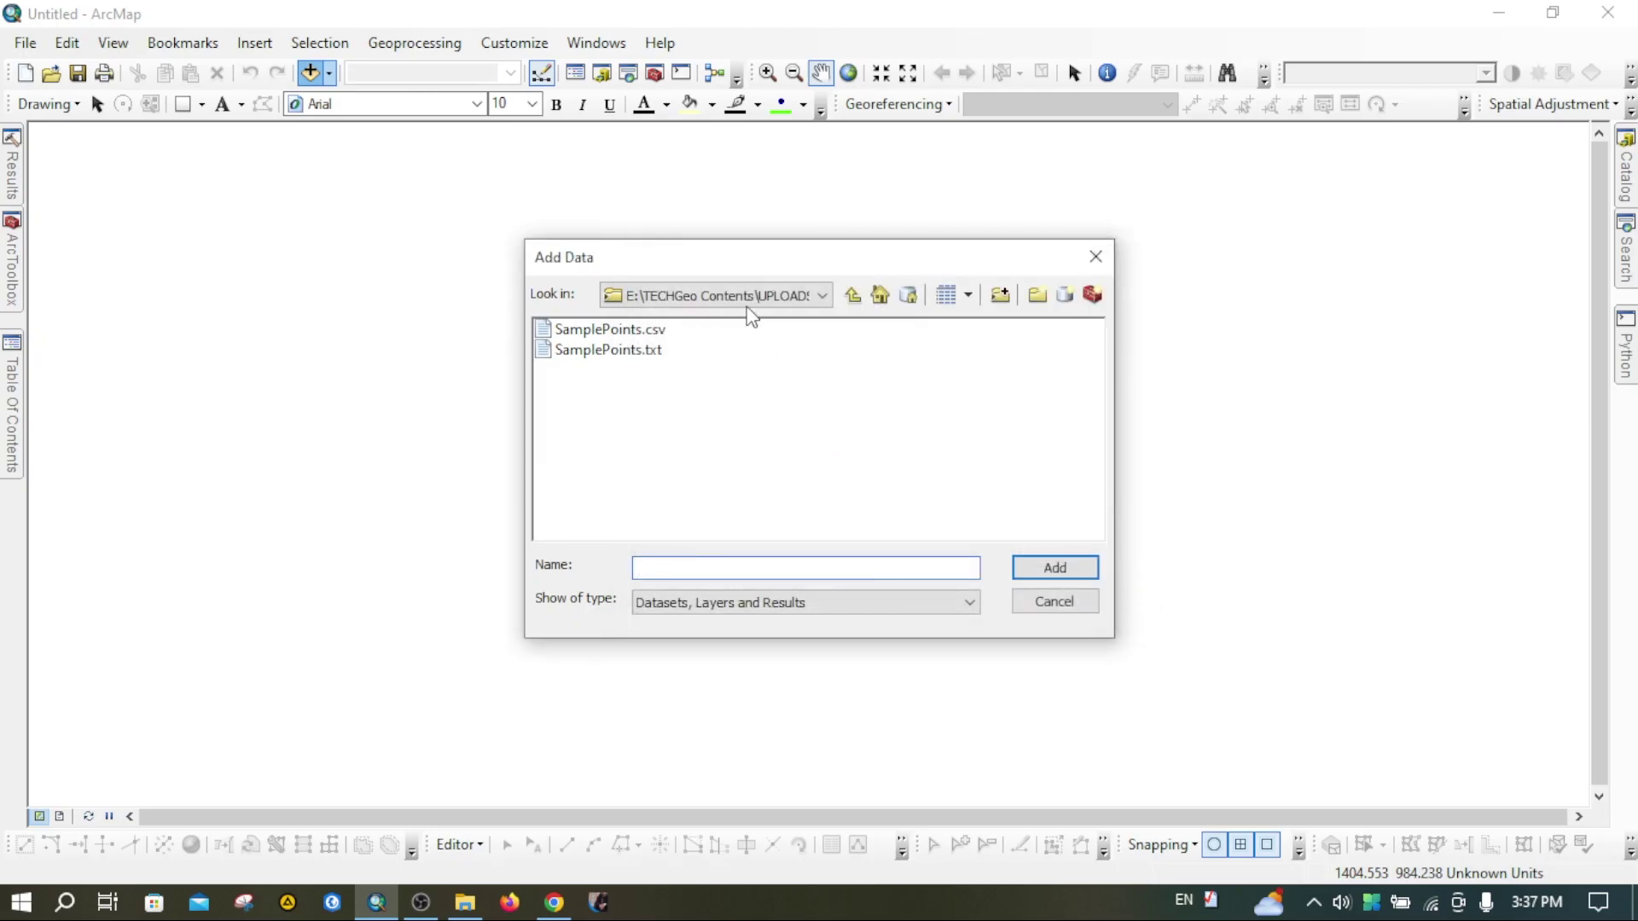
# Browse into the connected Generate Contours in ArcGis folder and add SamplePoints.csv to the map
pyautogui.click(786, 300)
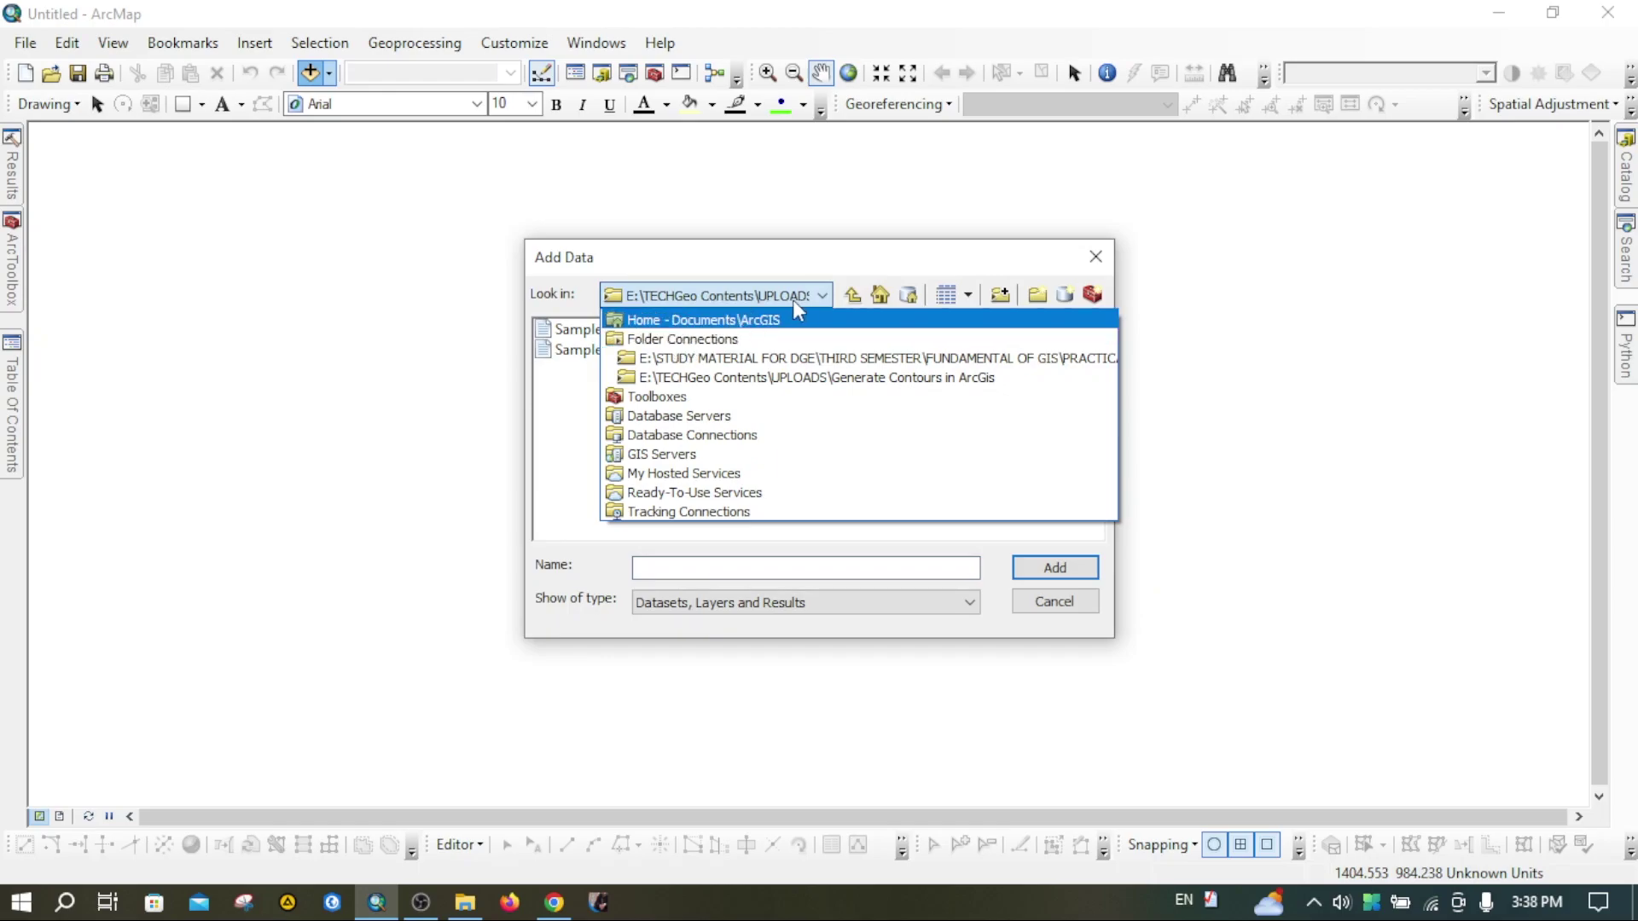
pyautogui.click(680, 339)
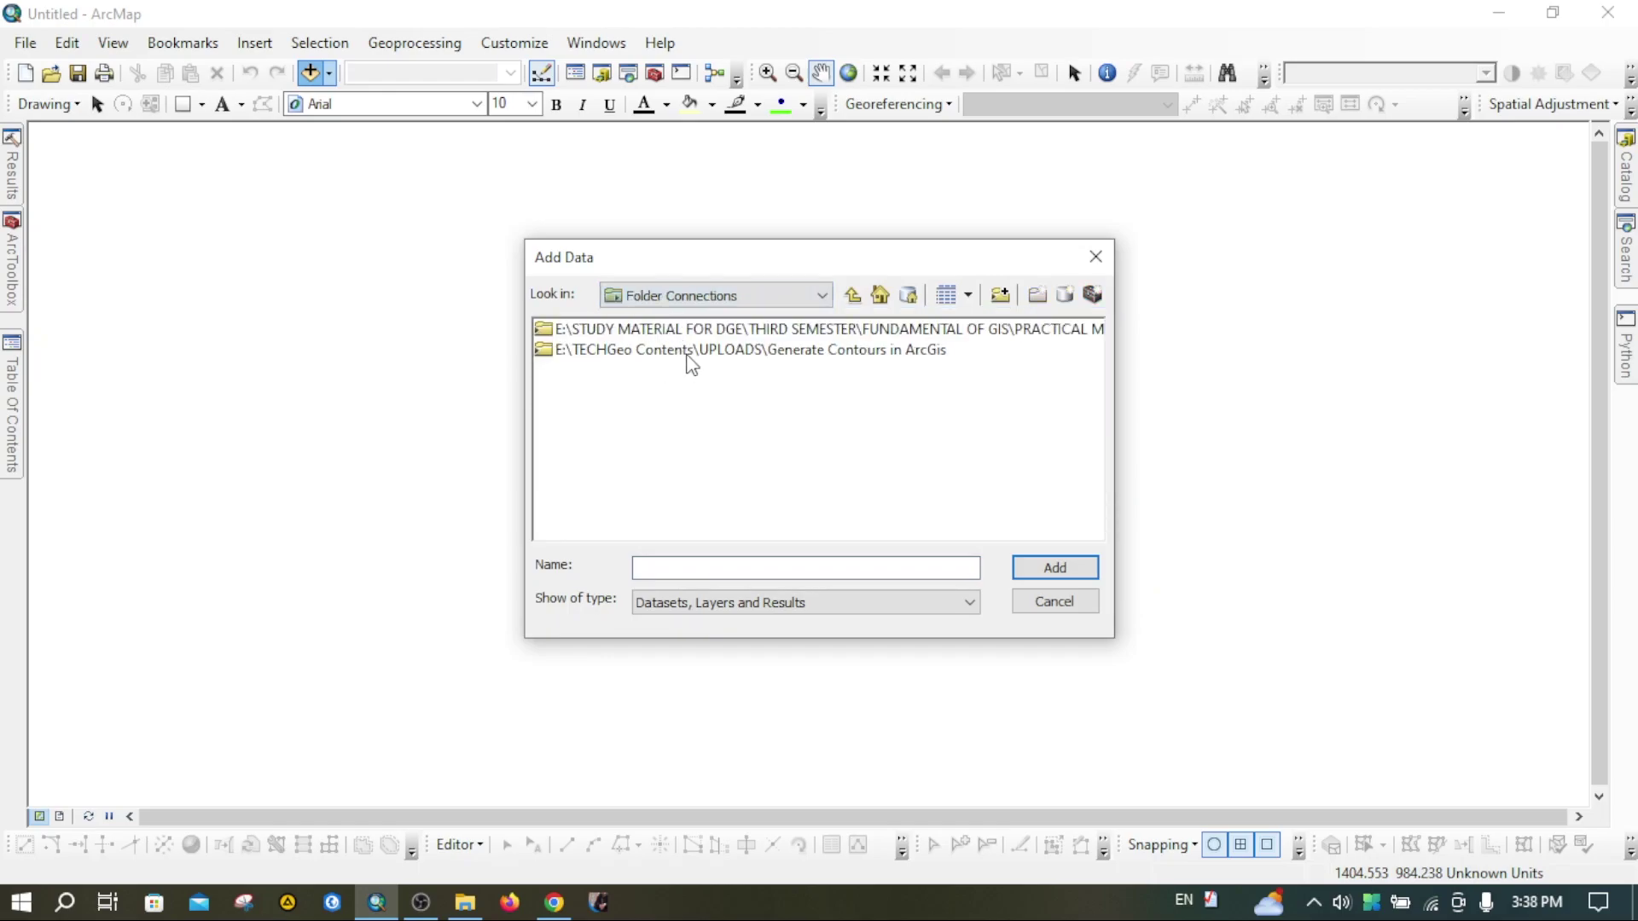
pyautogui.doubleClick(665, 351)
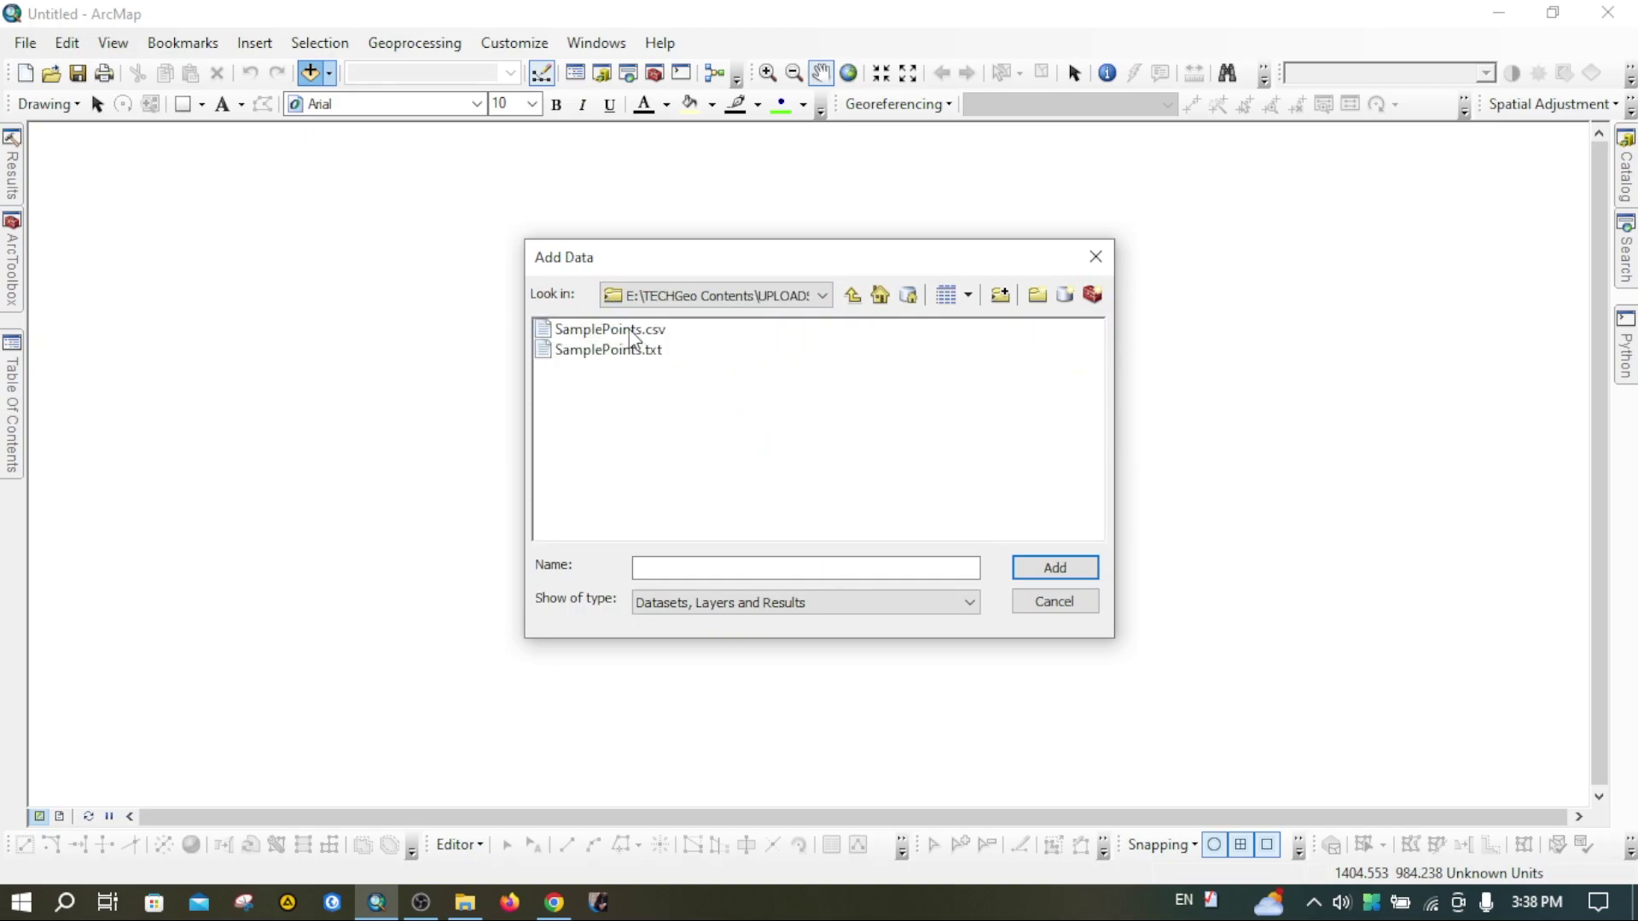
pyautogui.click(632, 331)
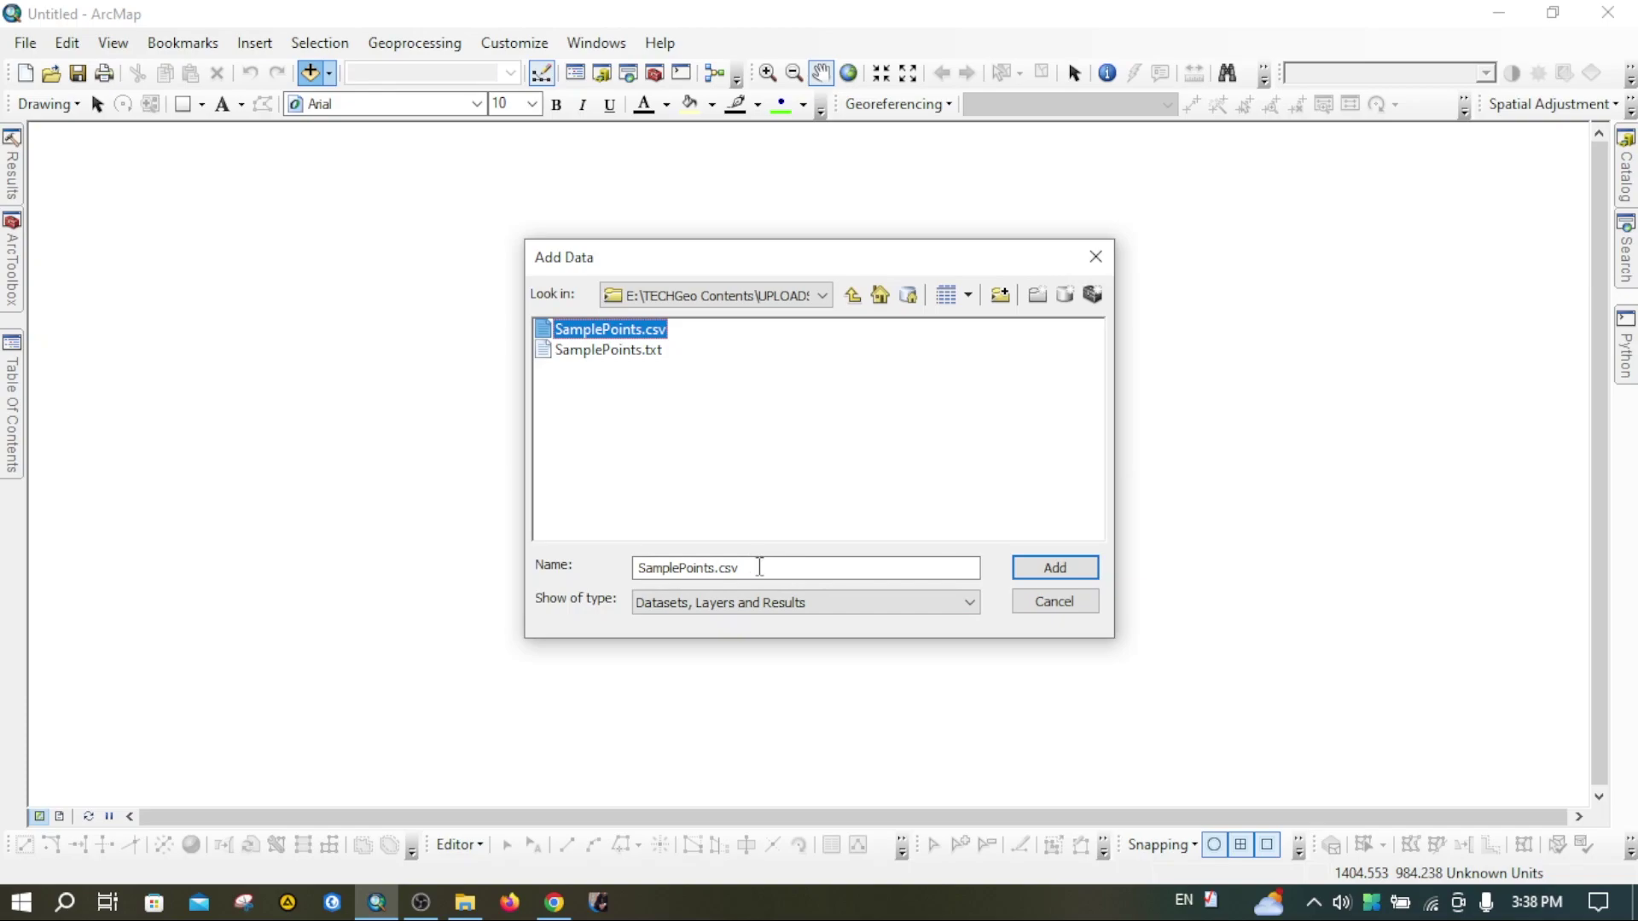
pyautogui.click(1056, 569)
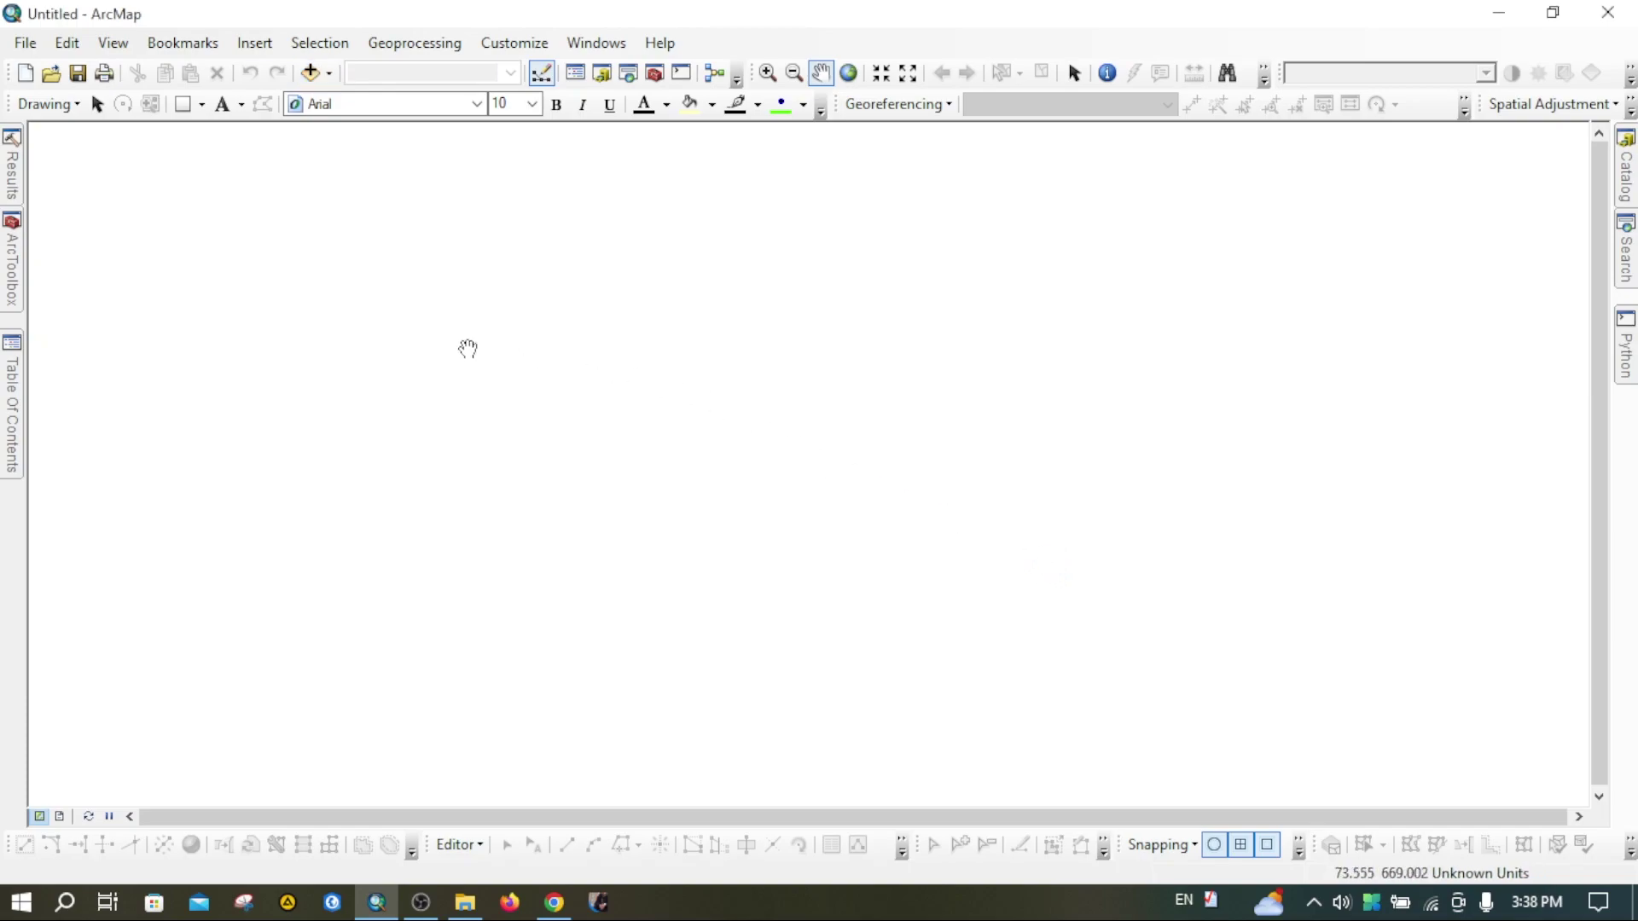
# Dock the Table Of Contents pane so it lists the SamplePoints.csv table
pyautogui.moveTo(14, 420)
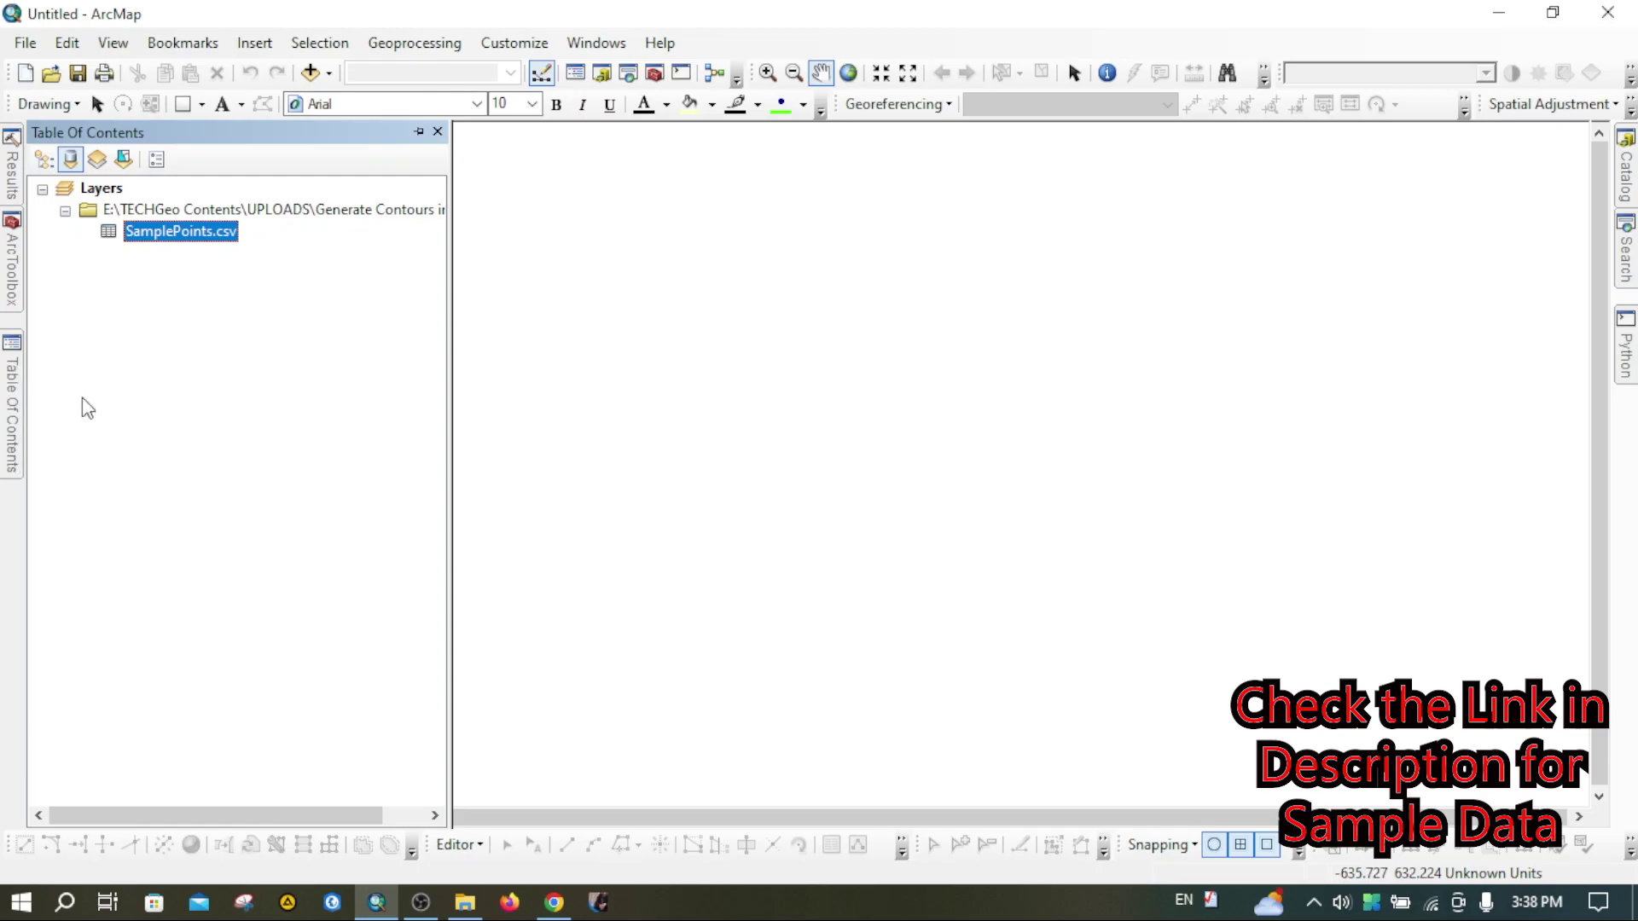
pyautogui.click(600, 50)
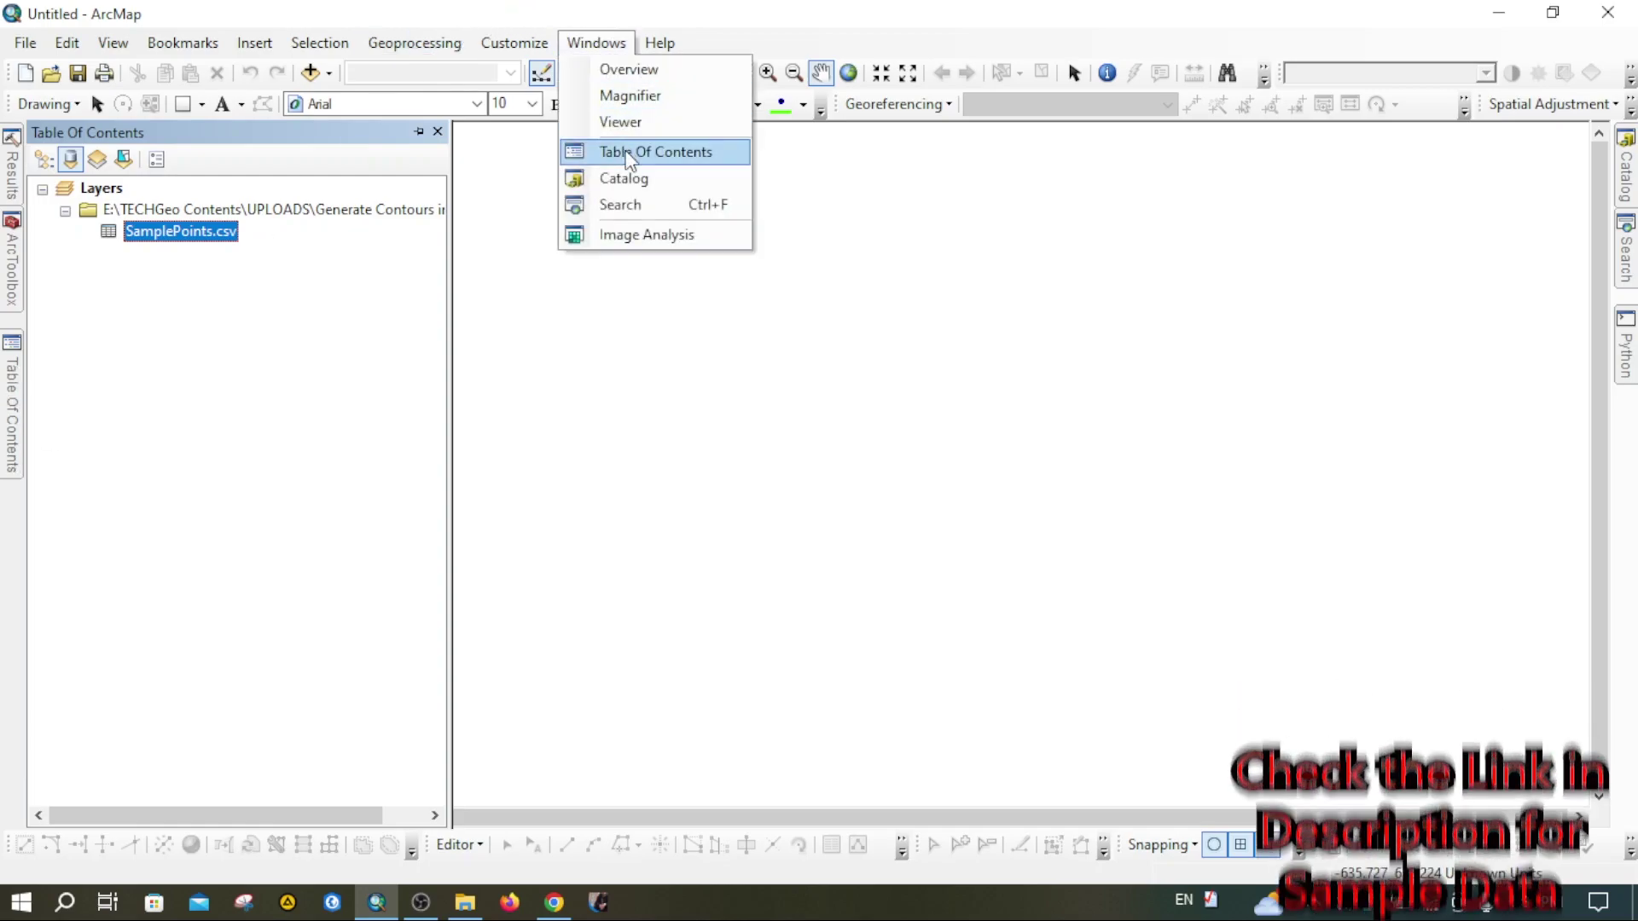
pyautogui.click(631, 154)
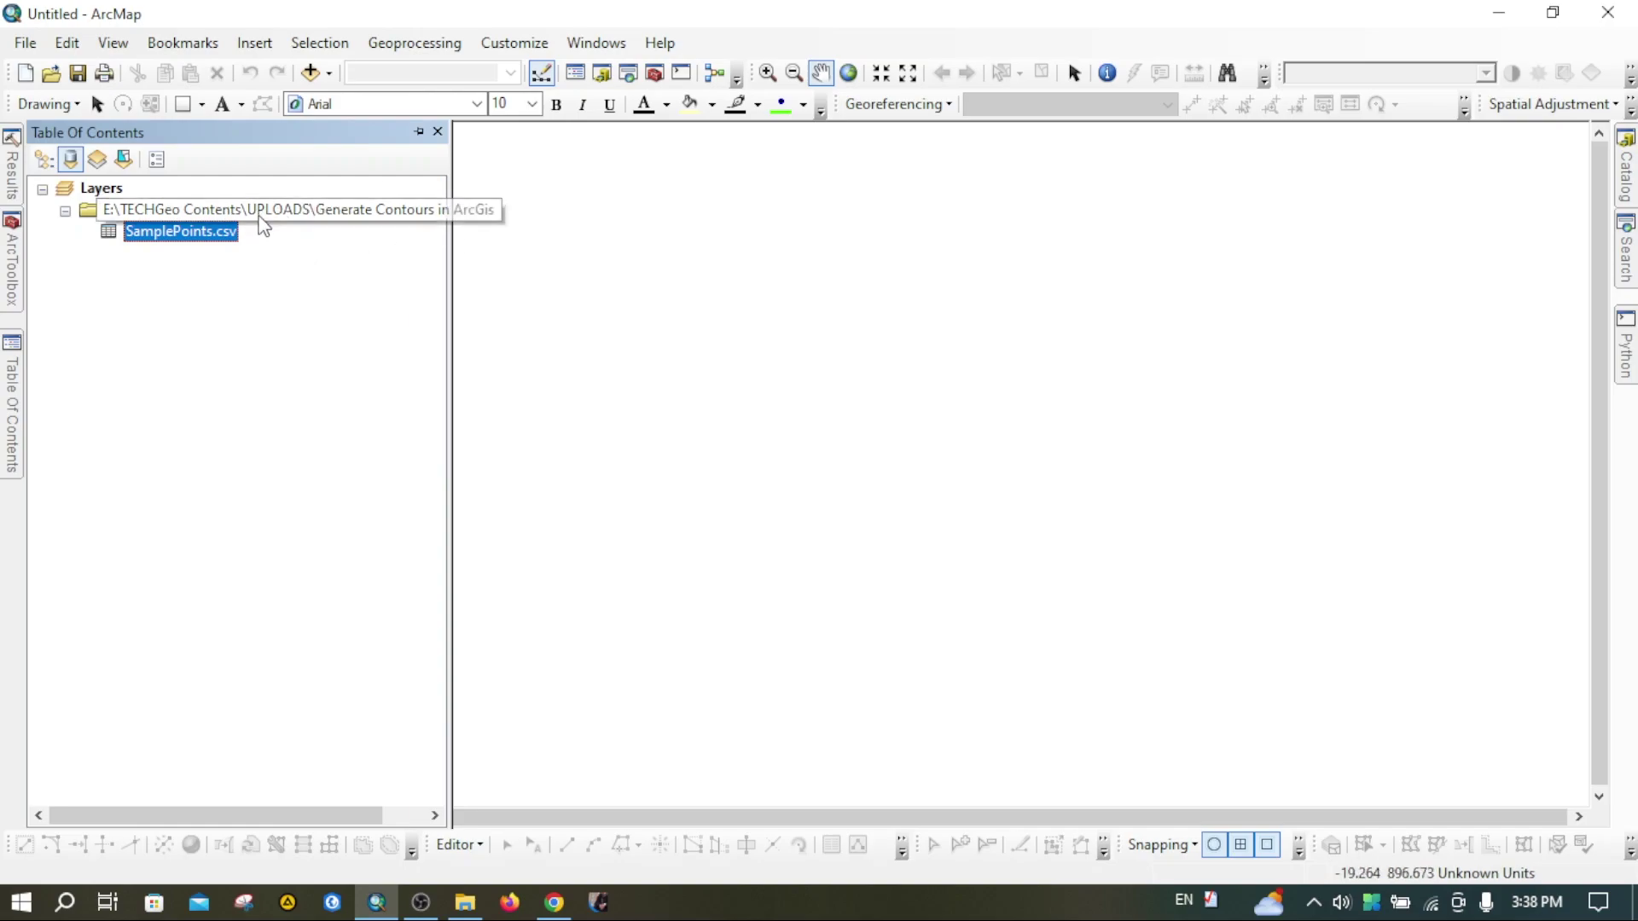
# Display SamplePoints.csv as XY data with X longitude, Y latitude and Z altitude (m)
pyautogui.rightClick(196, 239)
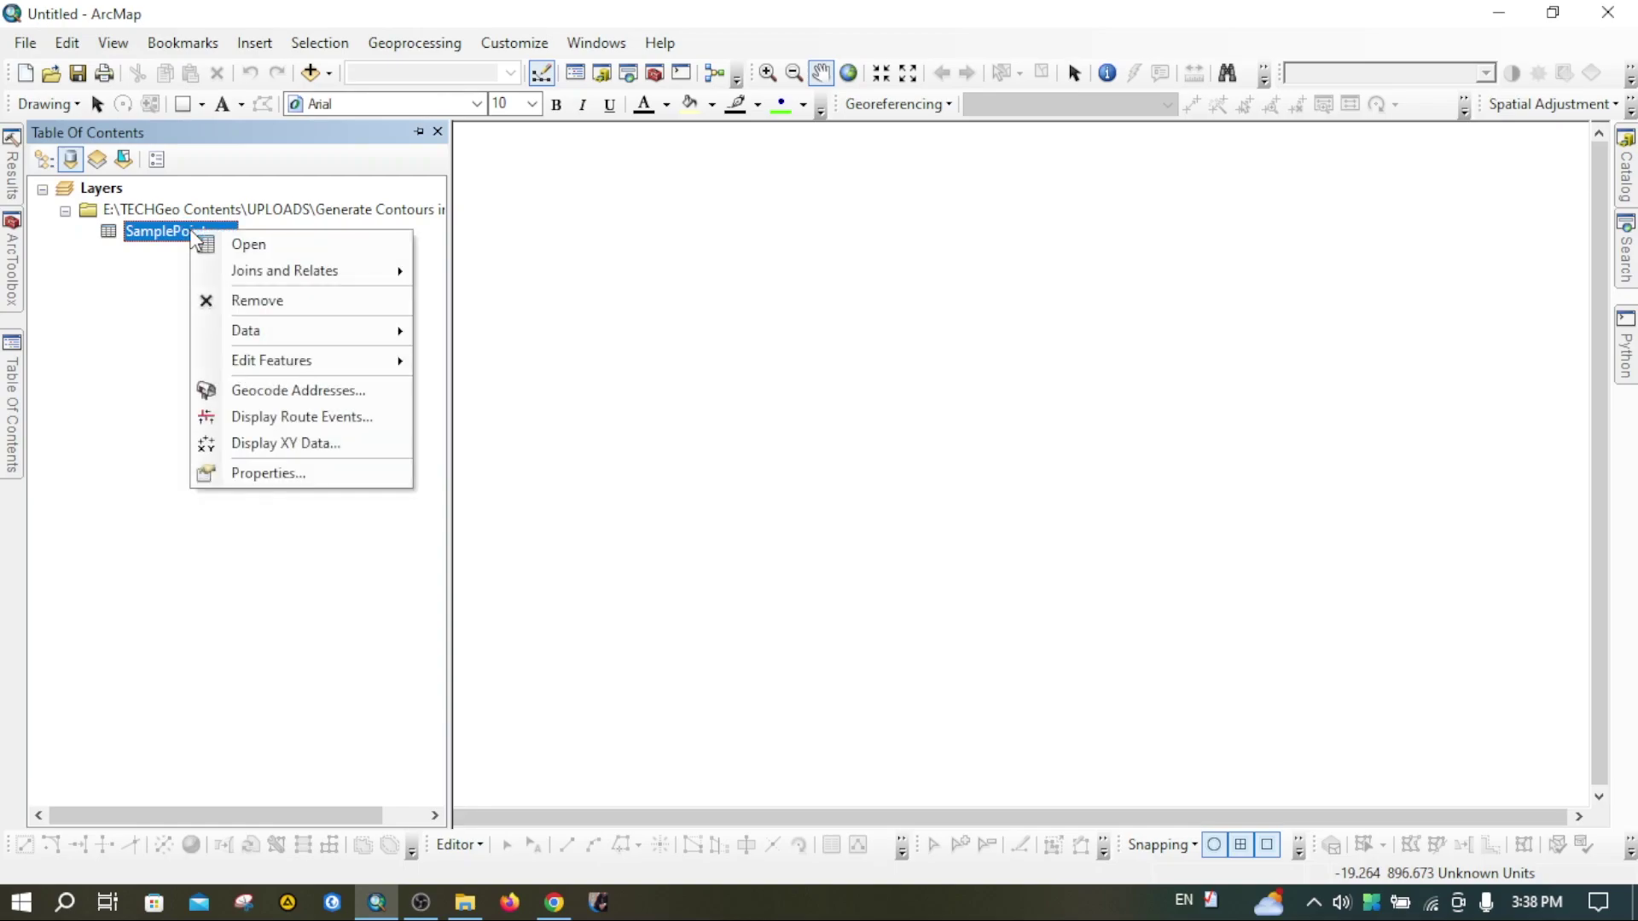
pyautogui.click(287, 445)
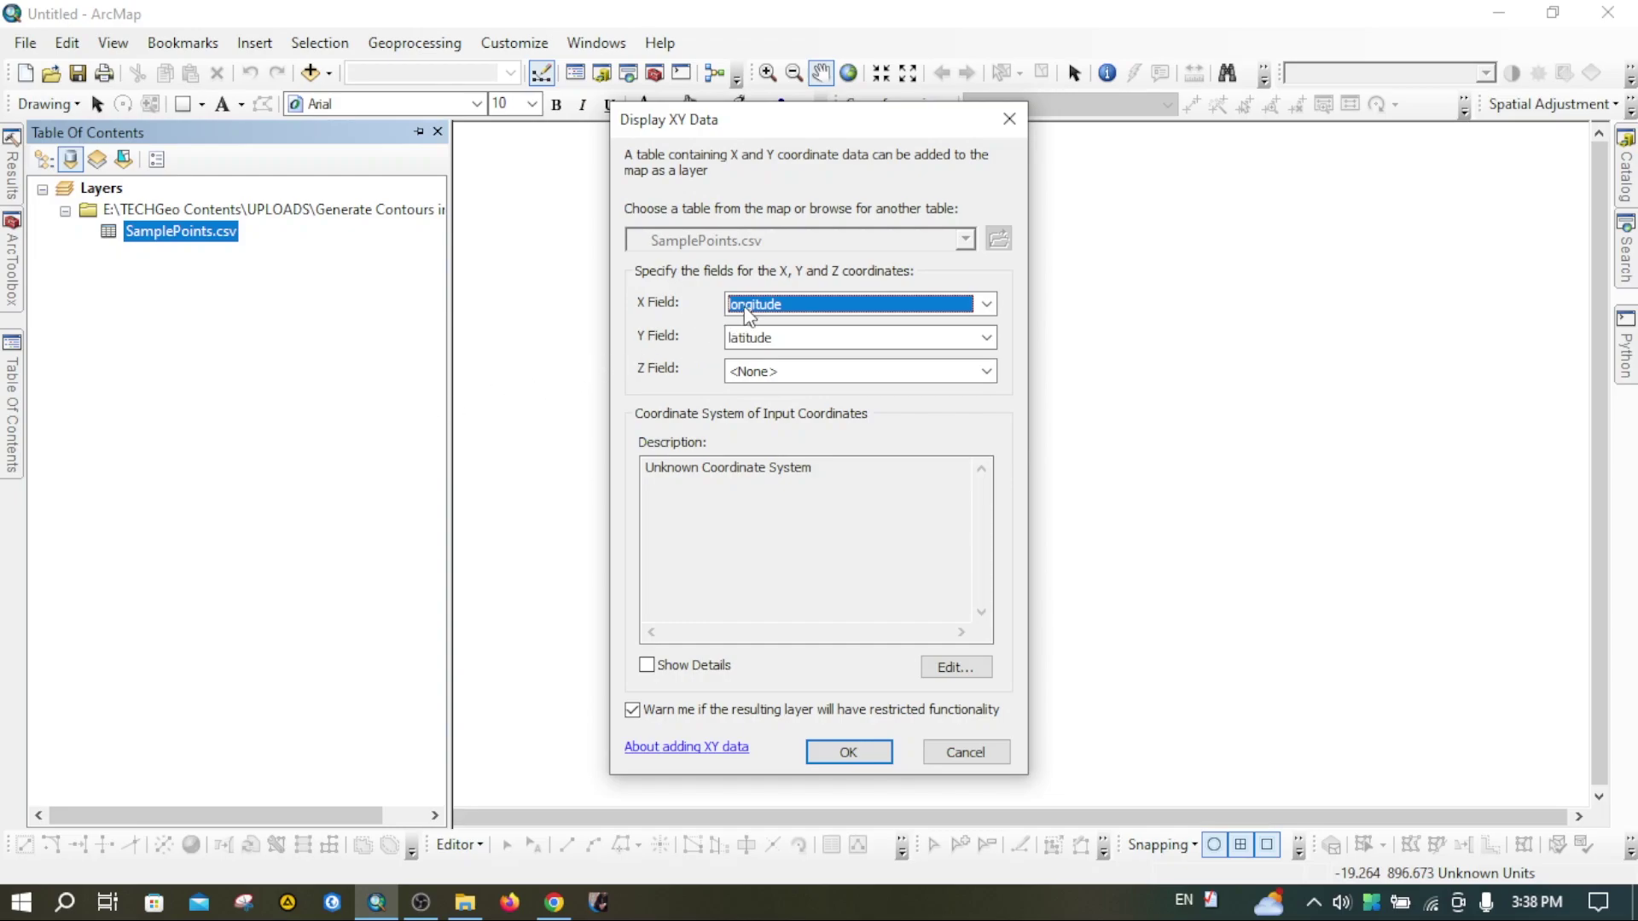
pyautogui.click(986, 305)
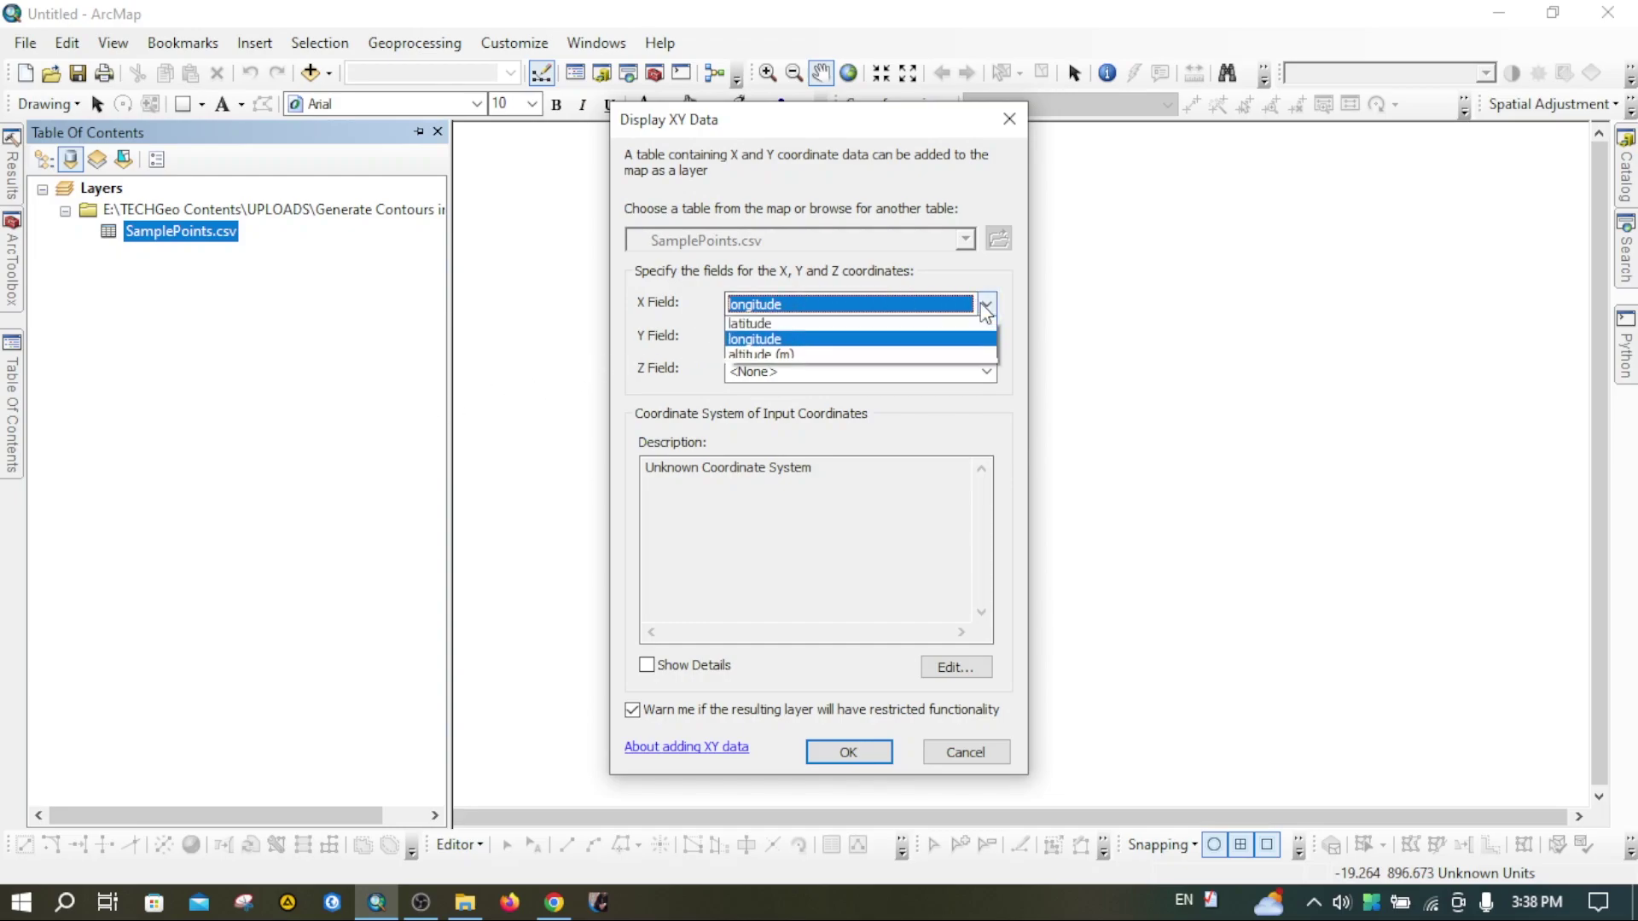
pyautogui.click(788, 345)
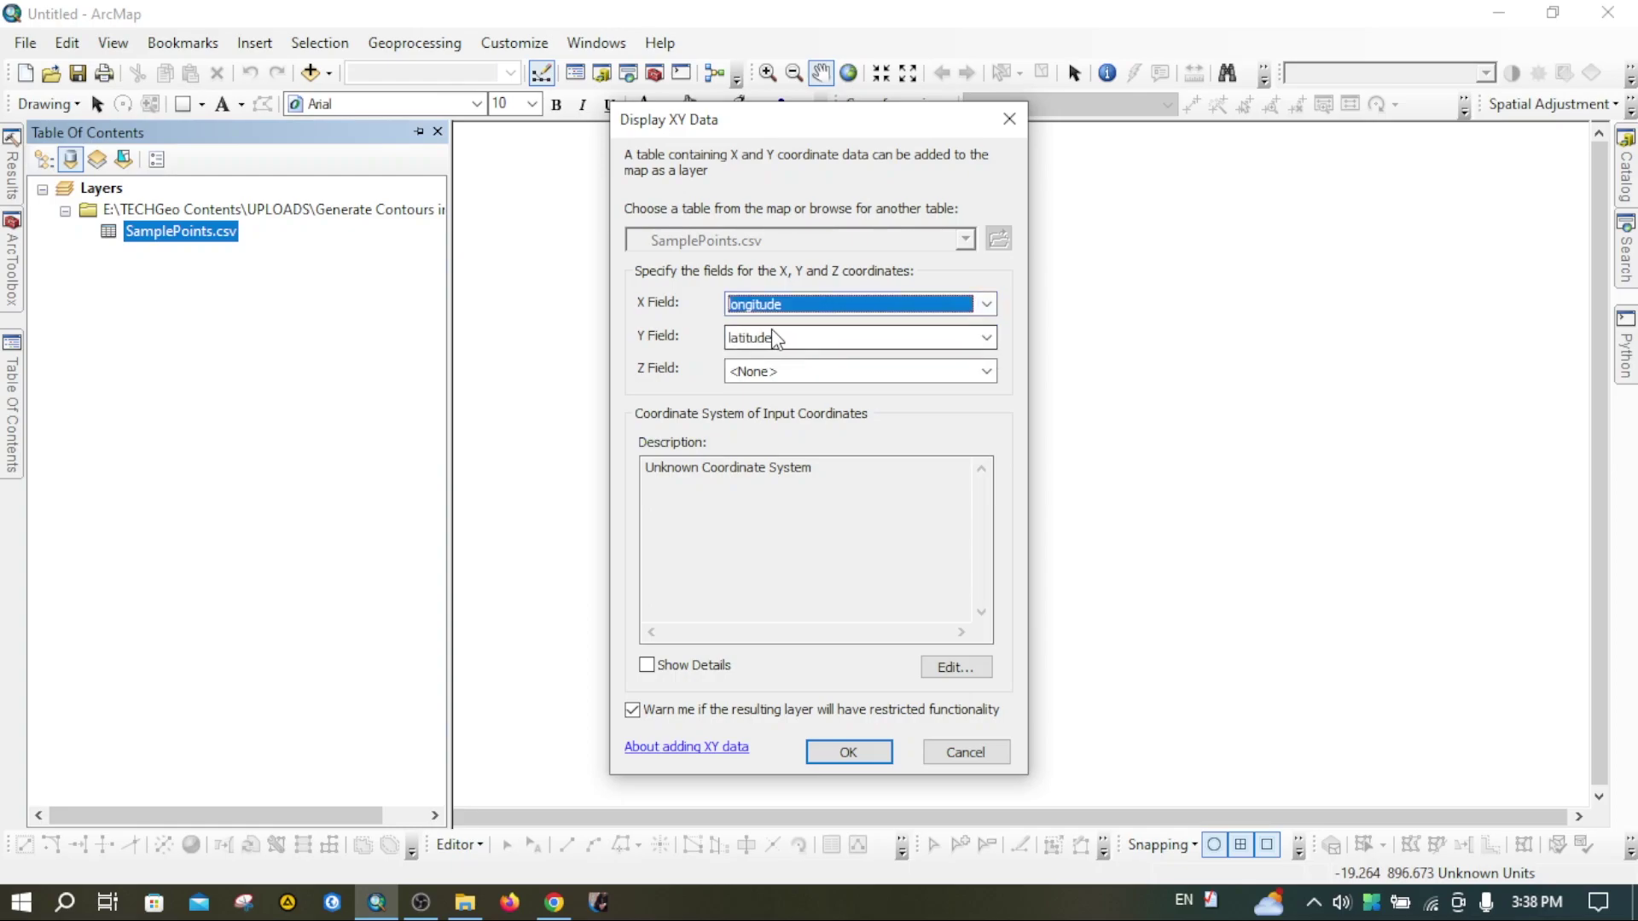
pyautogui.click(967, 338)
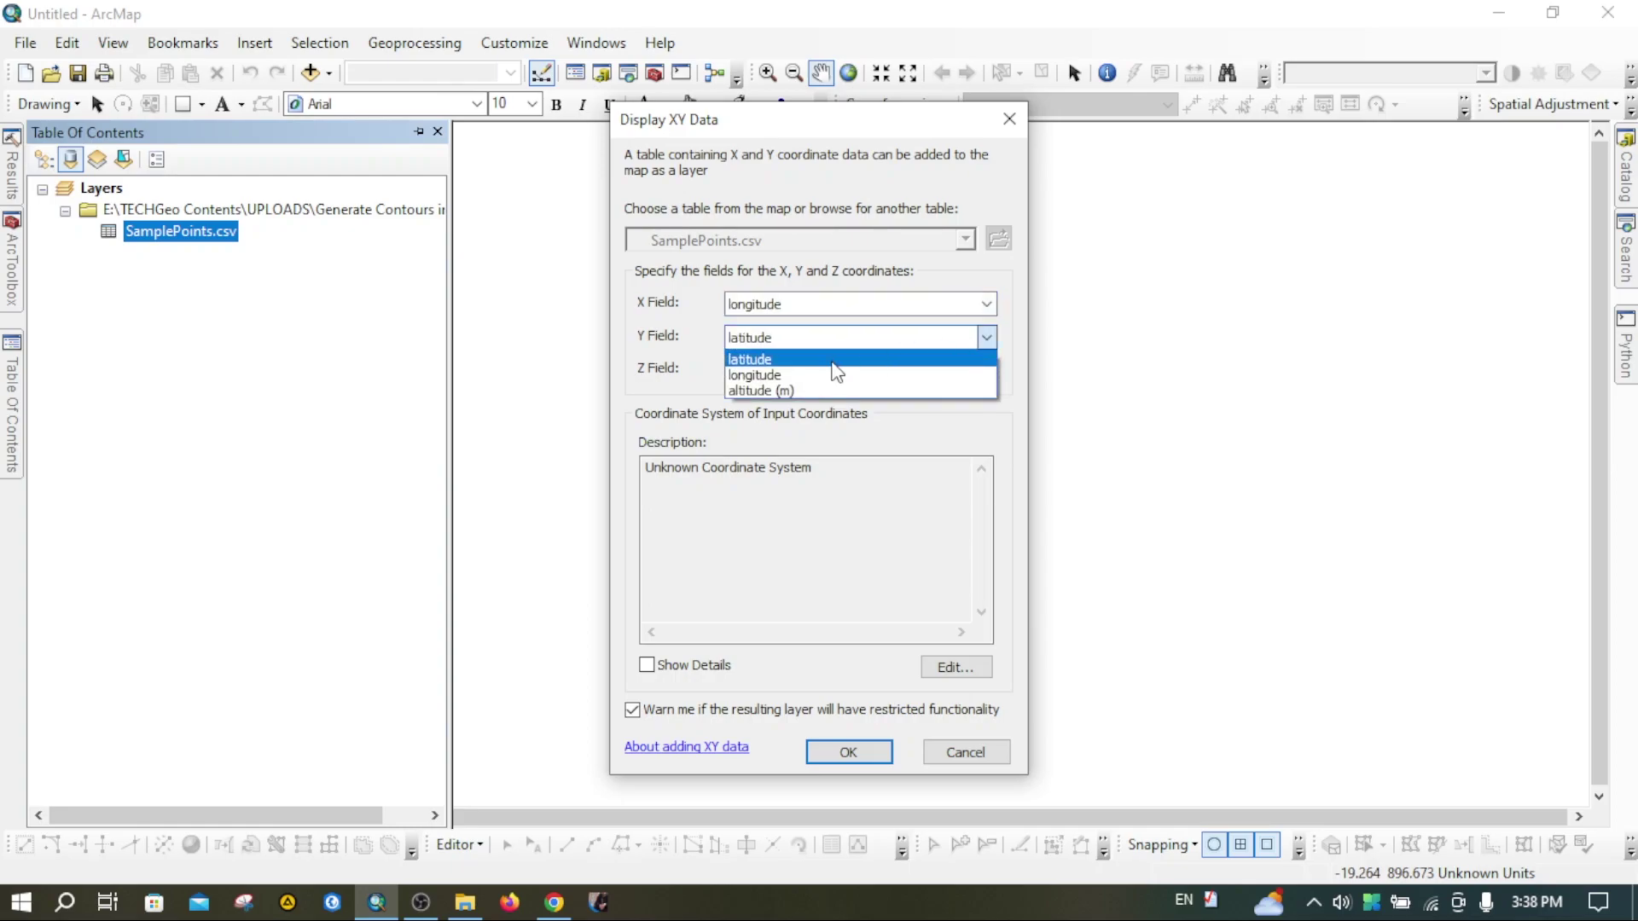
pyautogui.click(766, 353)
pyautogui.click(796, 368)
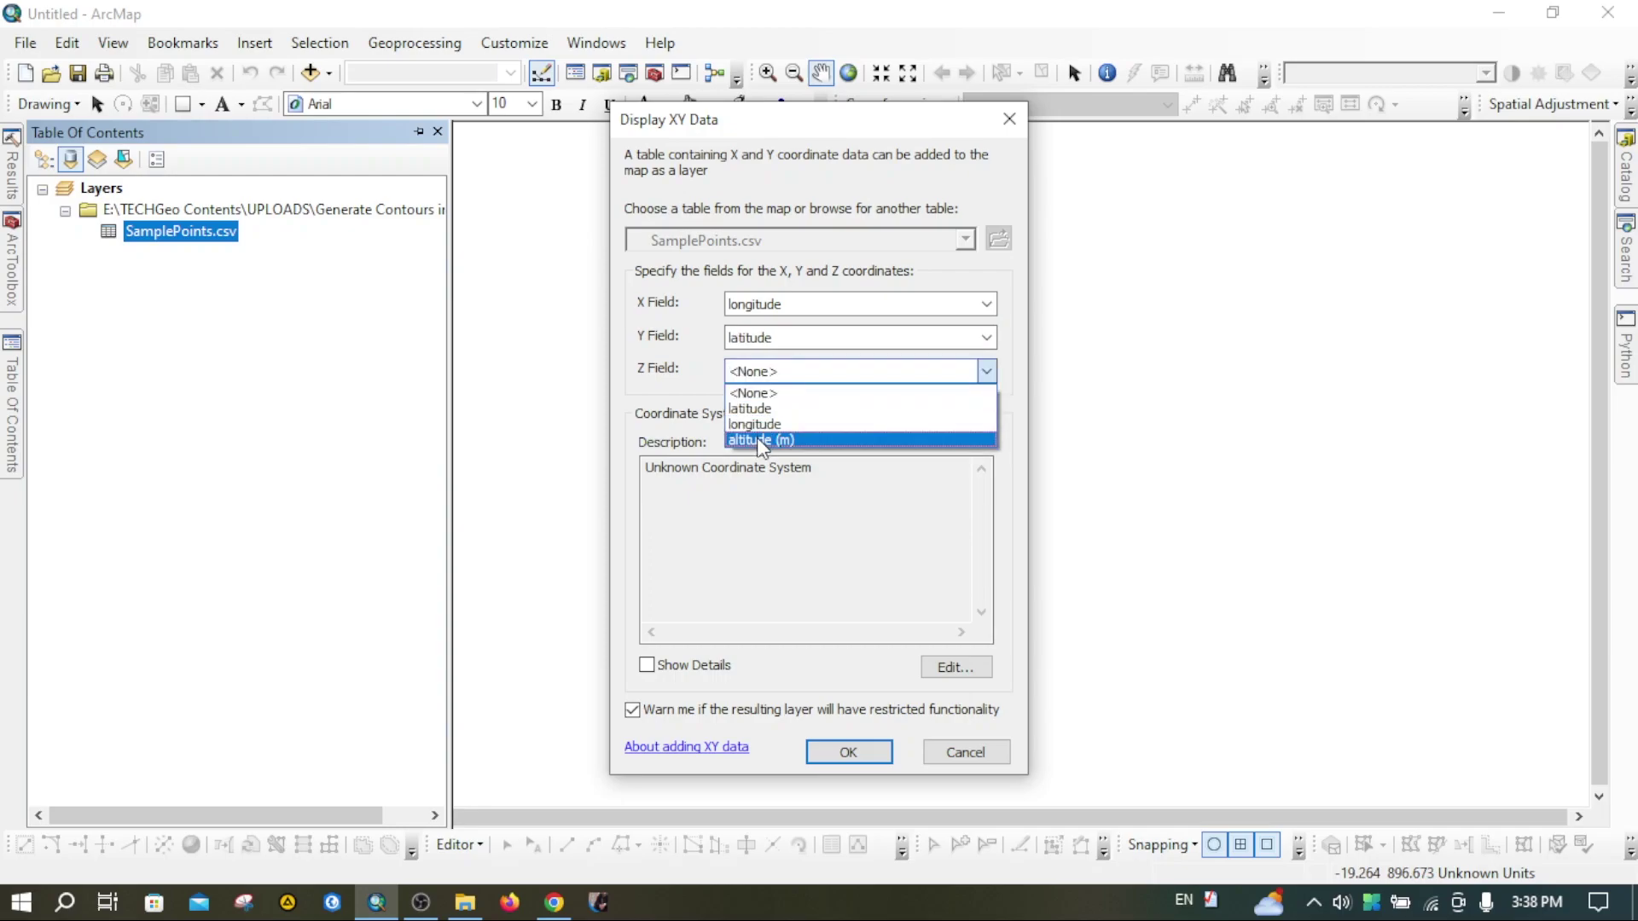
pyautogui.click(759, 440)
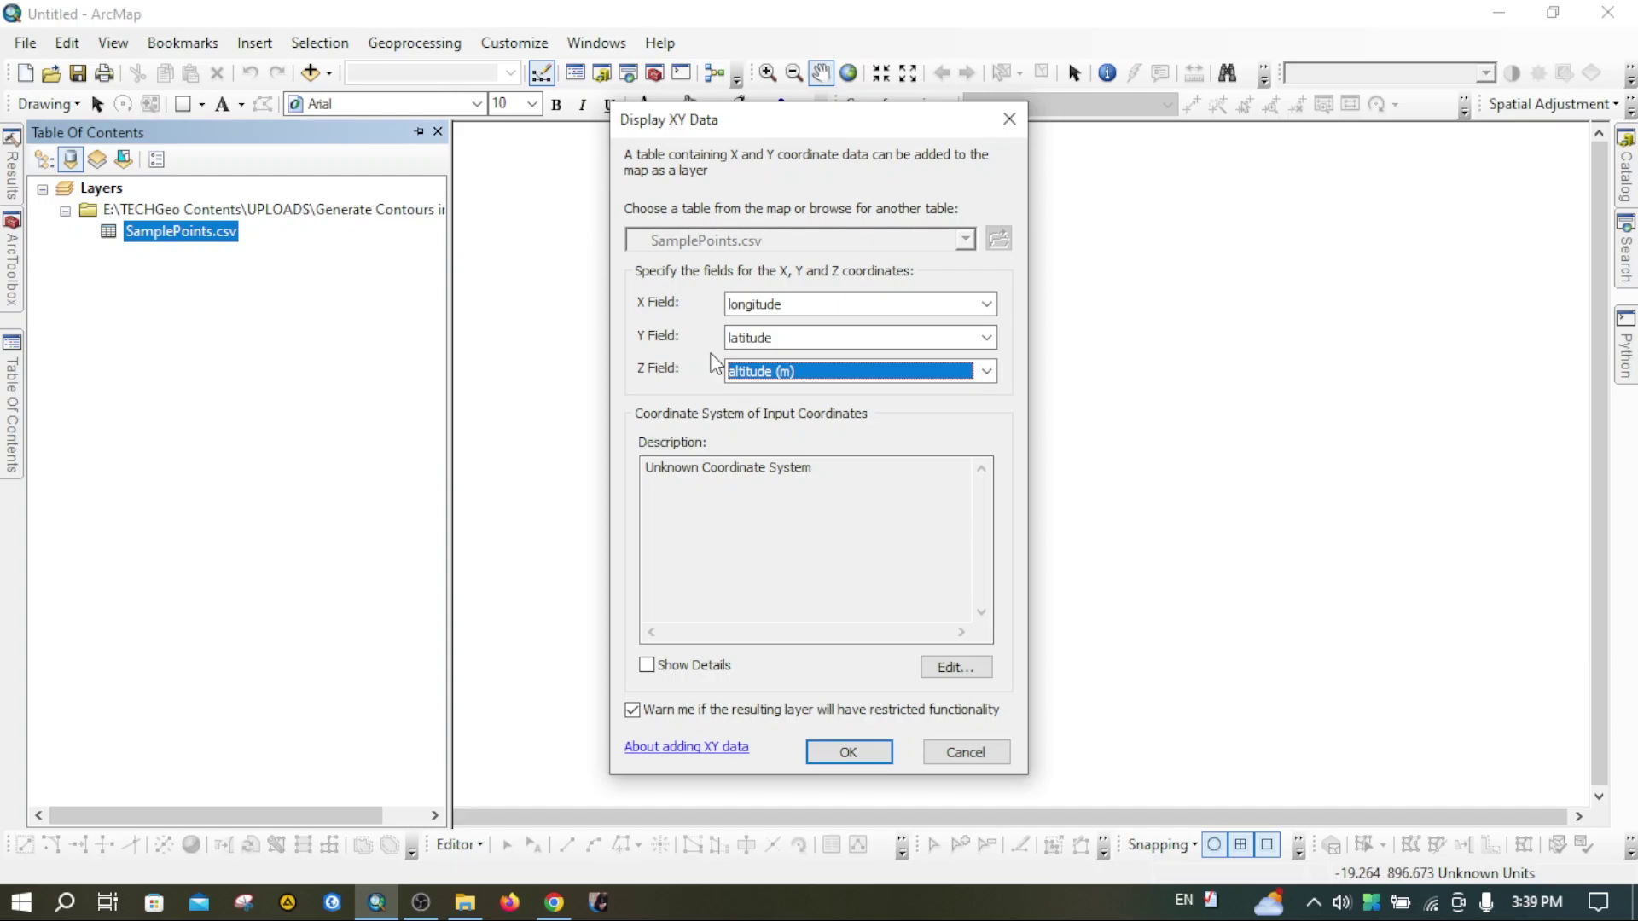
# Set the XY data's input coordinate system to Projected > UTM > WGS 1984 UTM Zone 44N
pyautogui.click(946, 665)
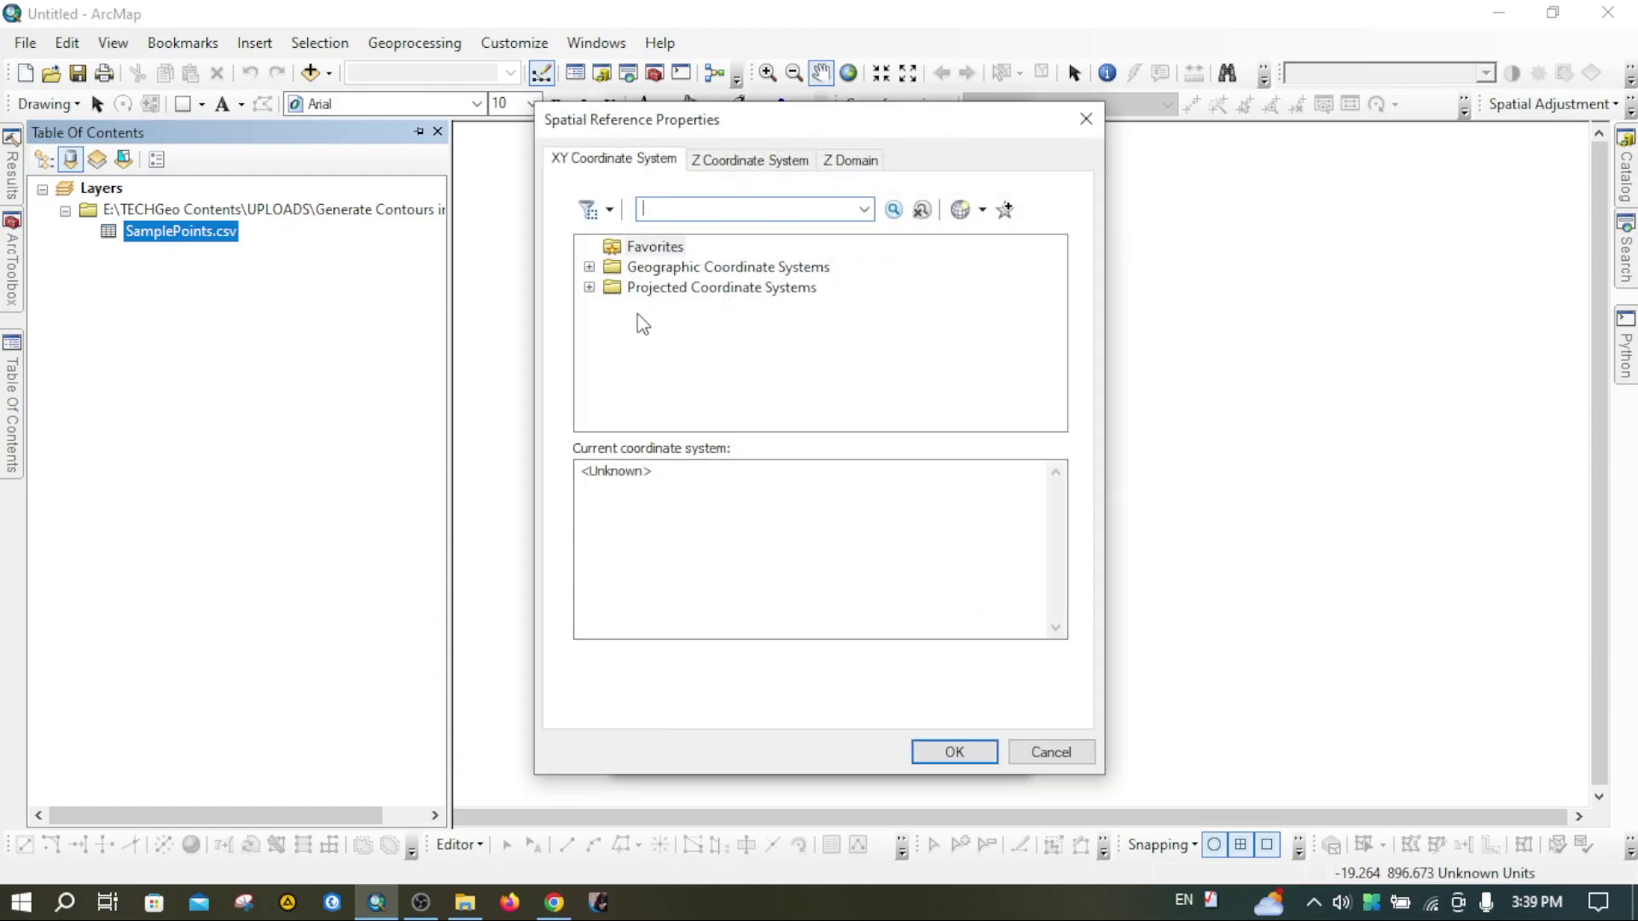
pyautogui.click(588, 289)
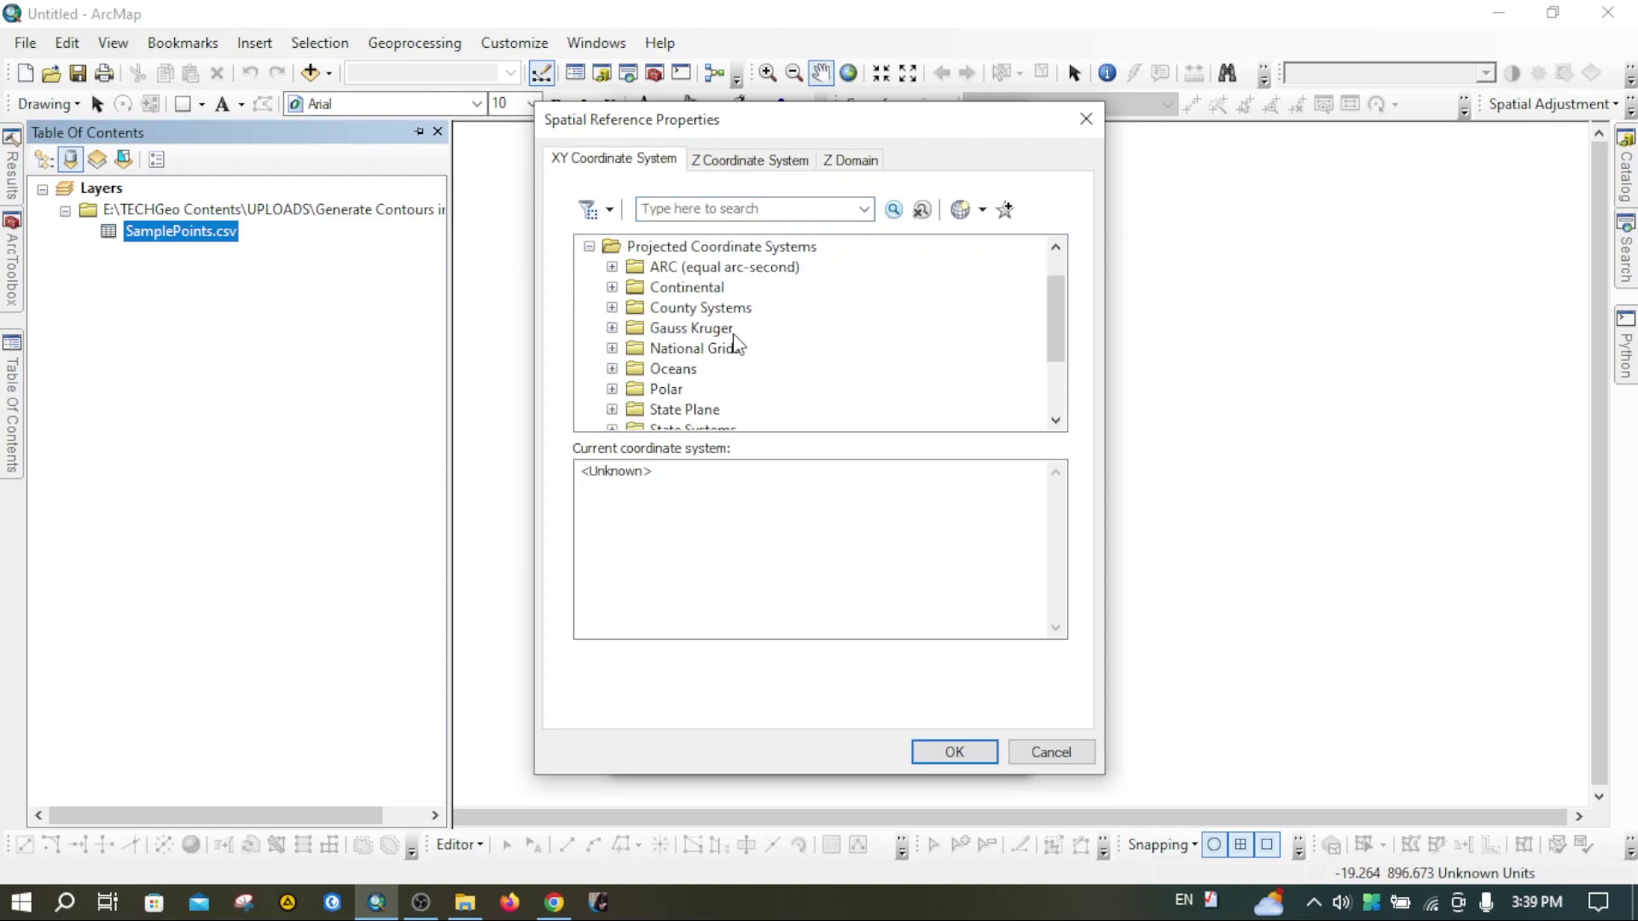
pyautogui.scroll(-2, 737, 341)
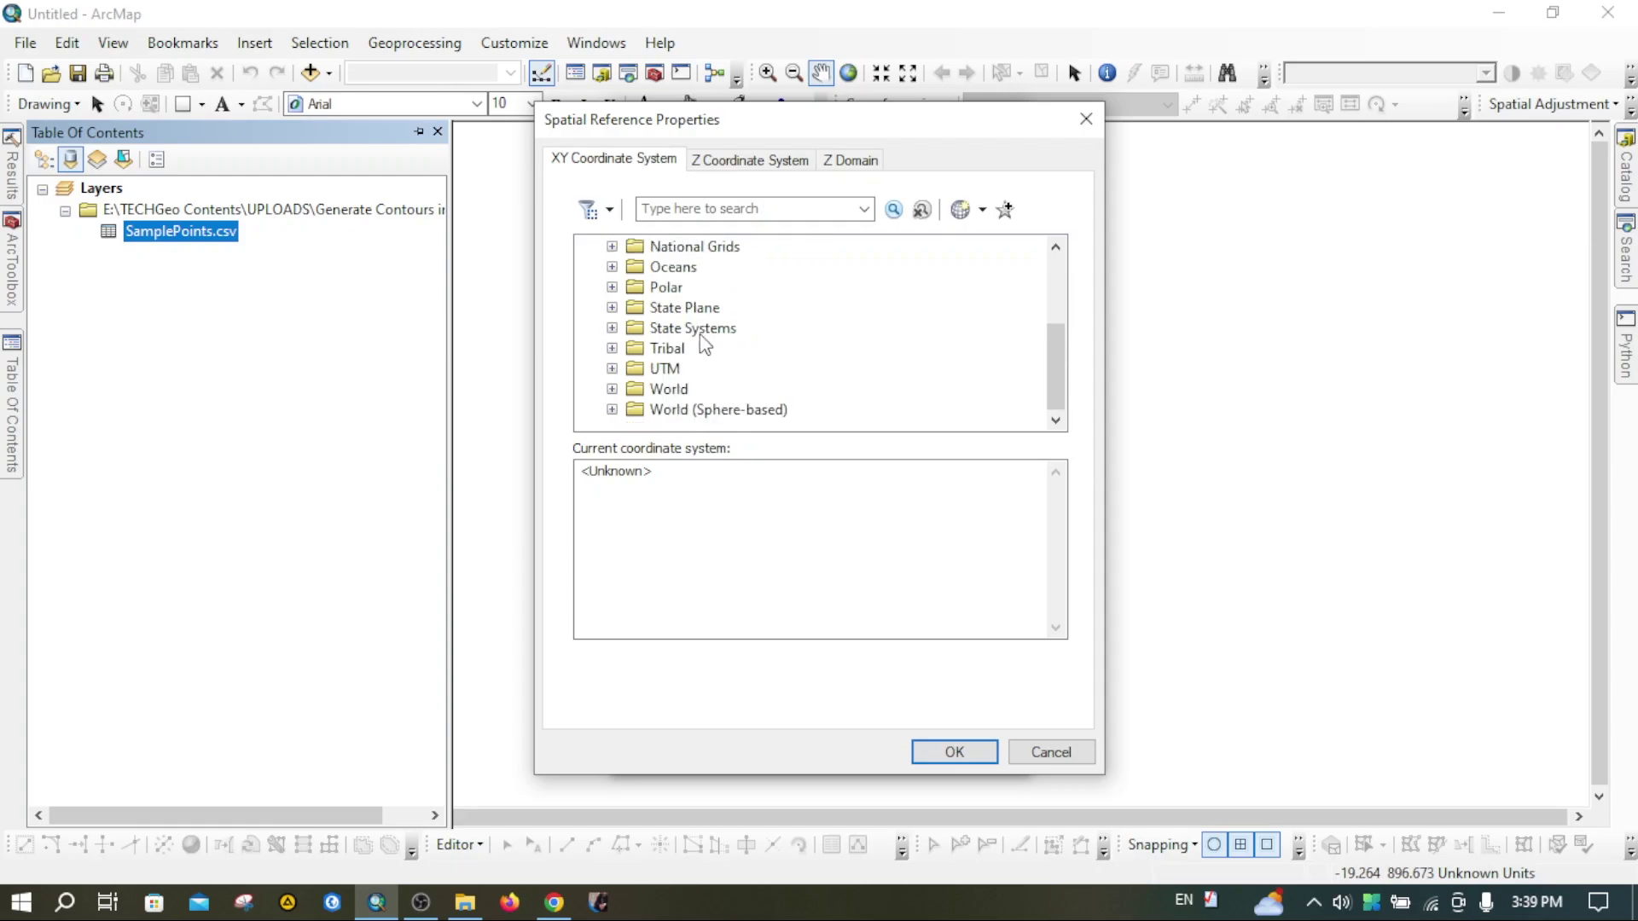
pyautogui.click(611, 370)
pyautogui.scroll(-3, 612, 381)
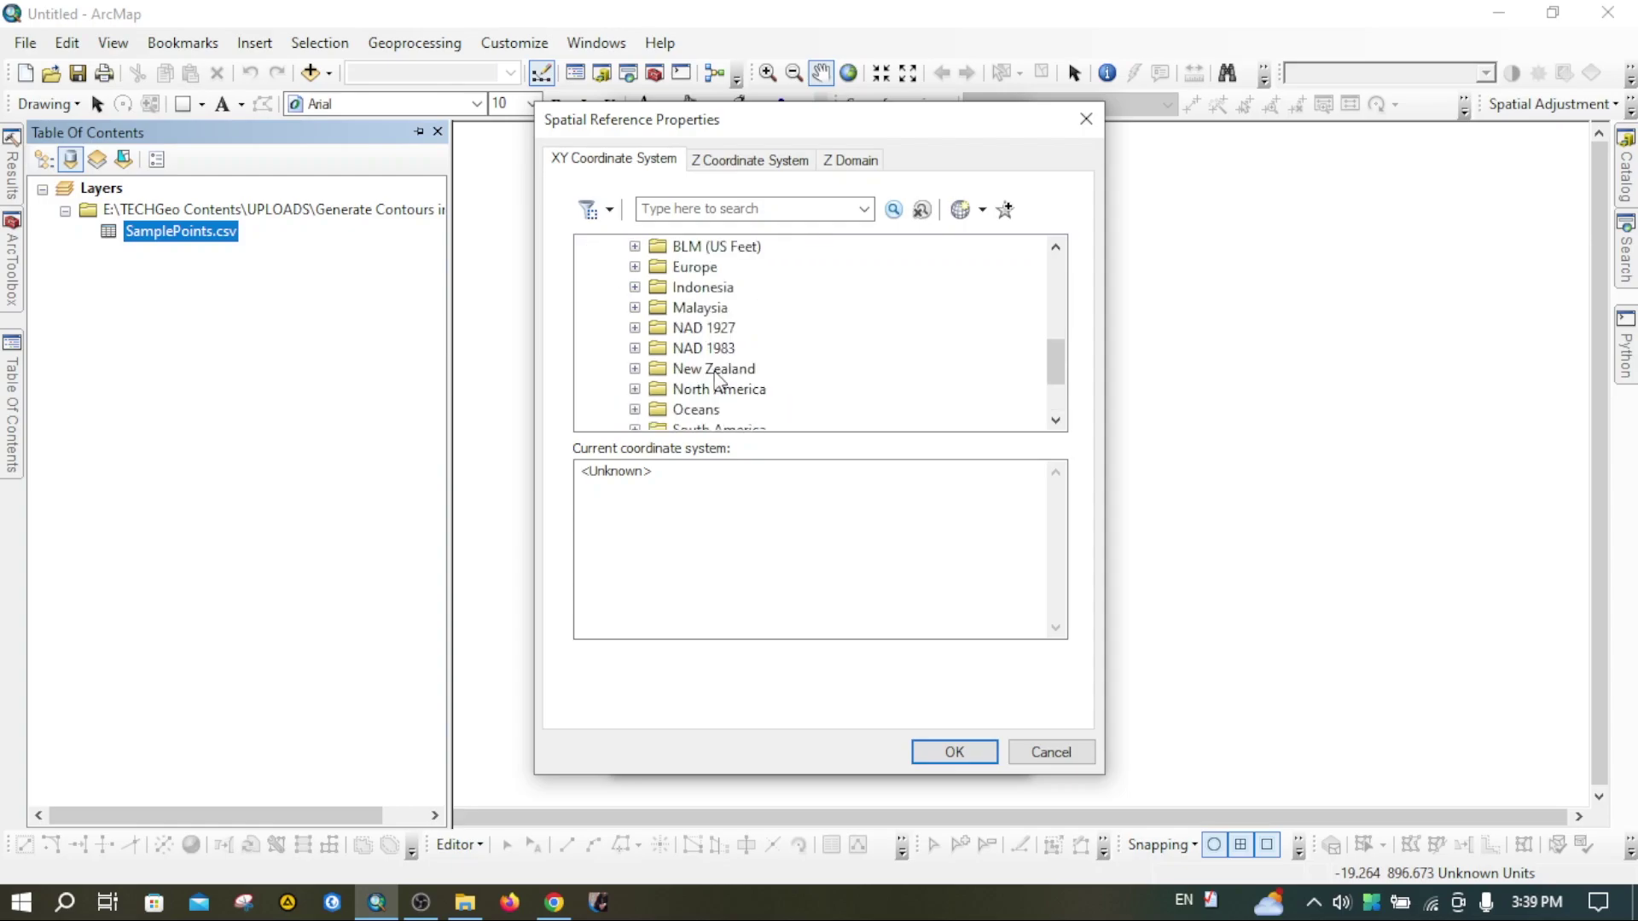
pyautogui.click(635, 369)
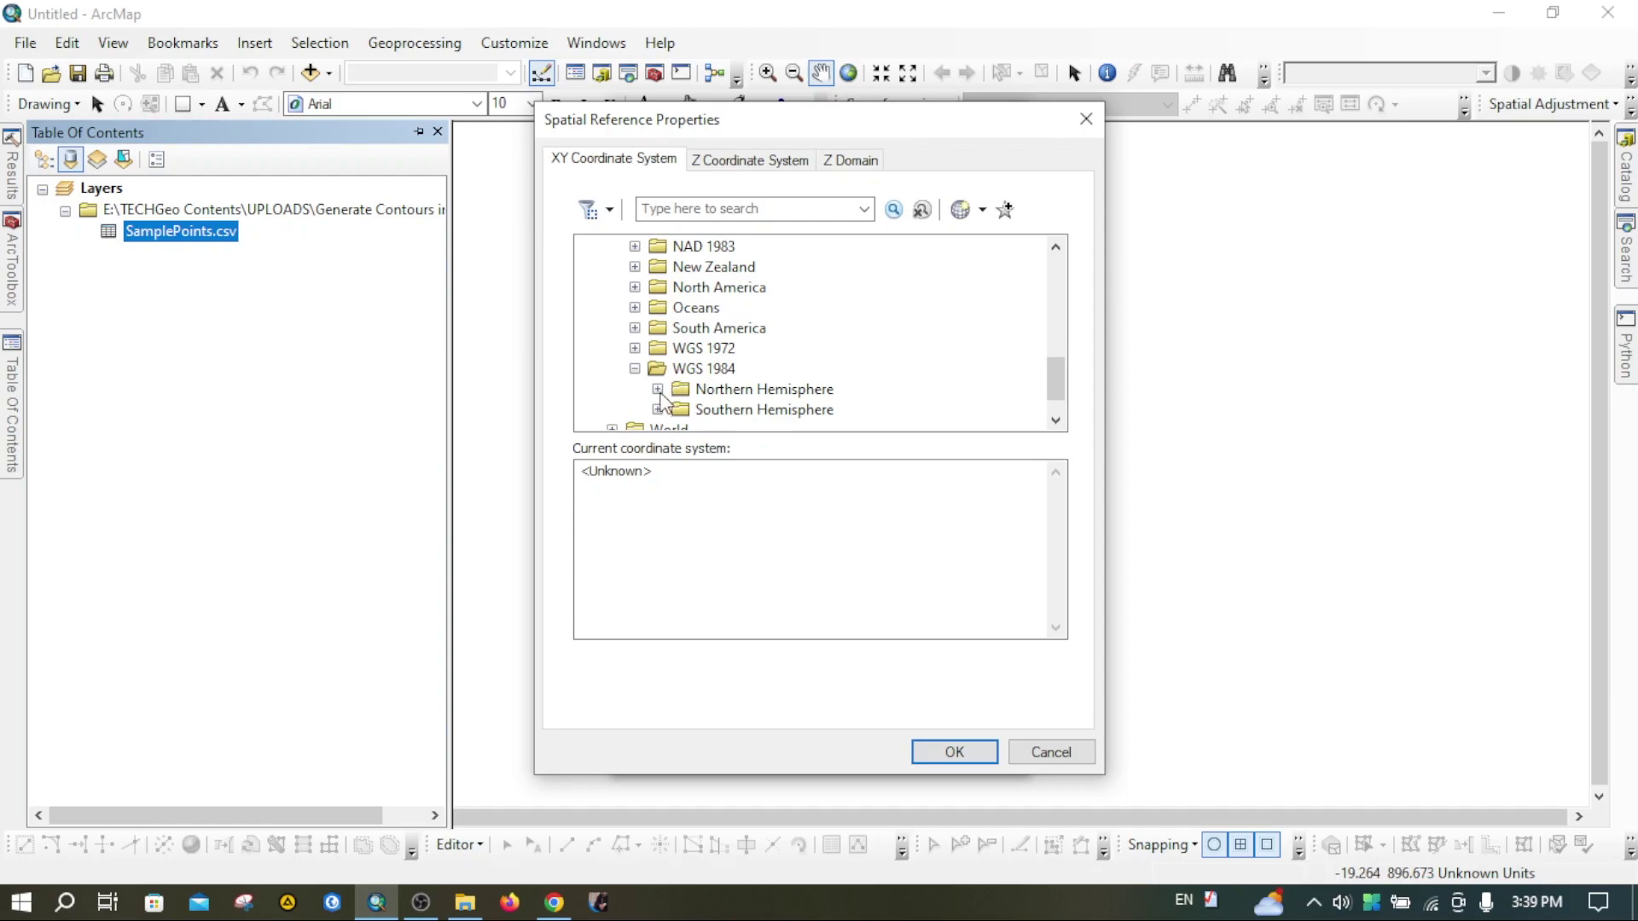
pyautogui.click(657, 390)
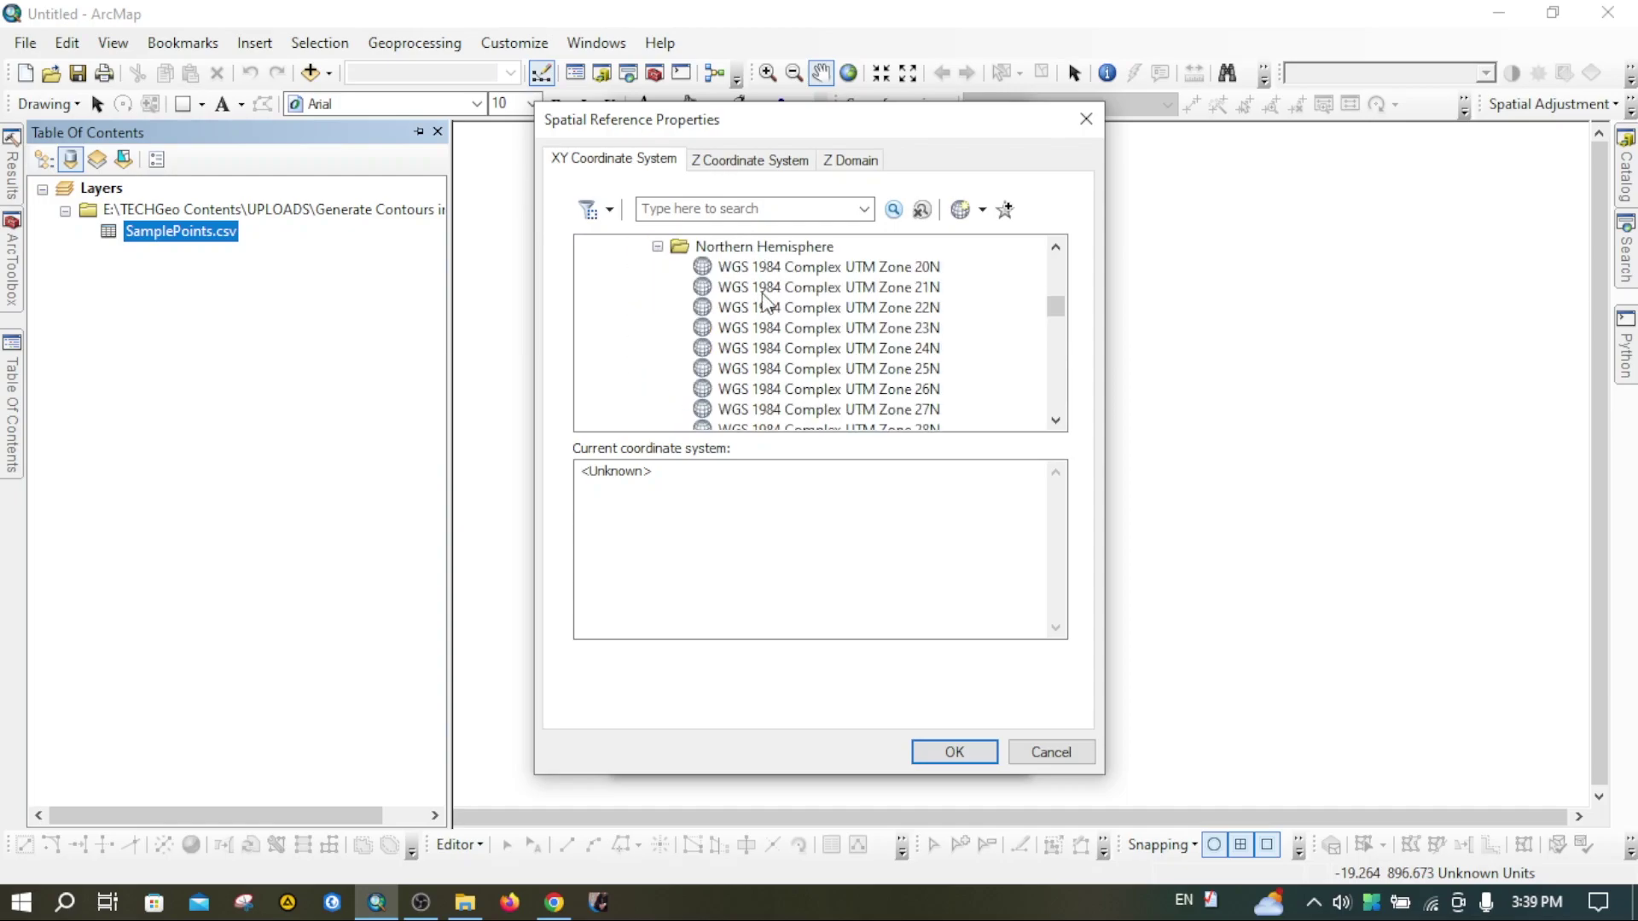
pyautogui.scroll(-6, 802, 352)
pyautogui.scroll(-11, 792, 393)
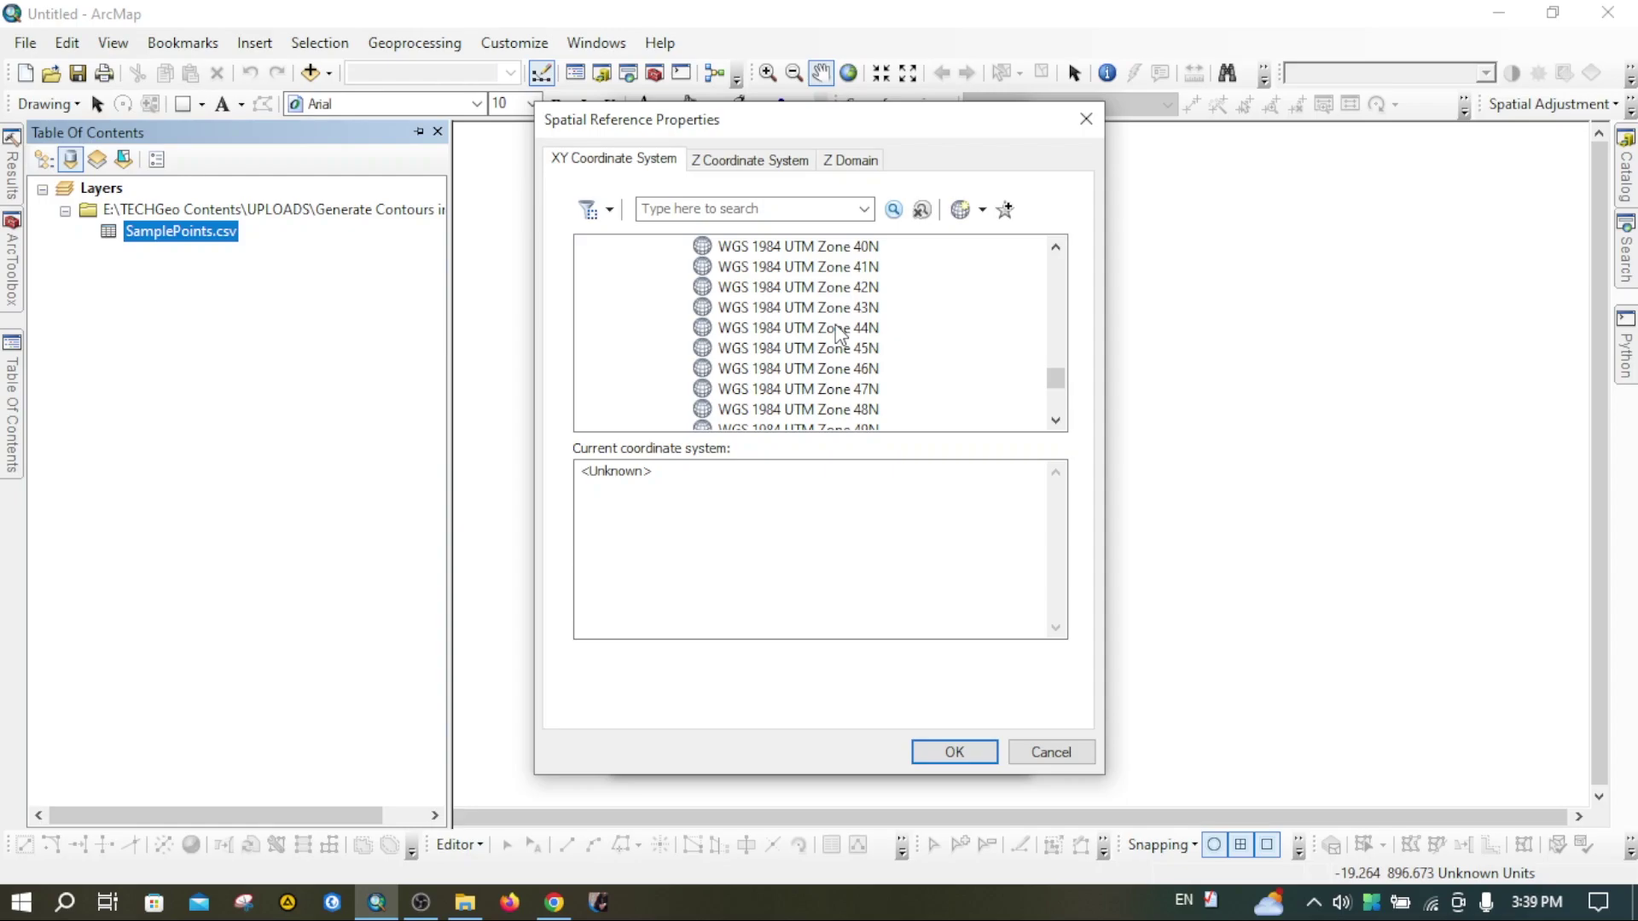
pyautogui.click(853, 331)
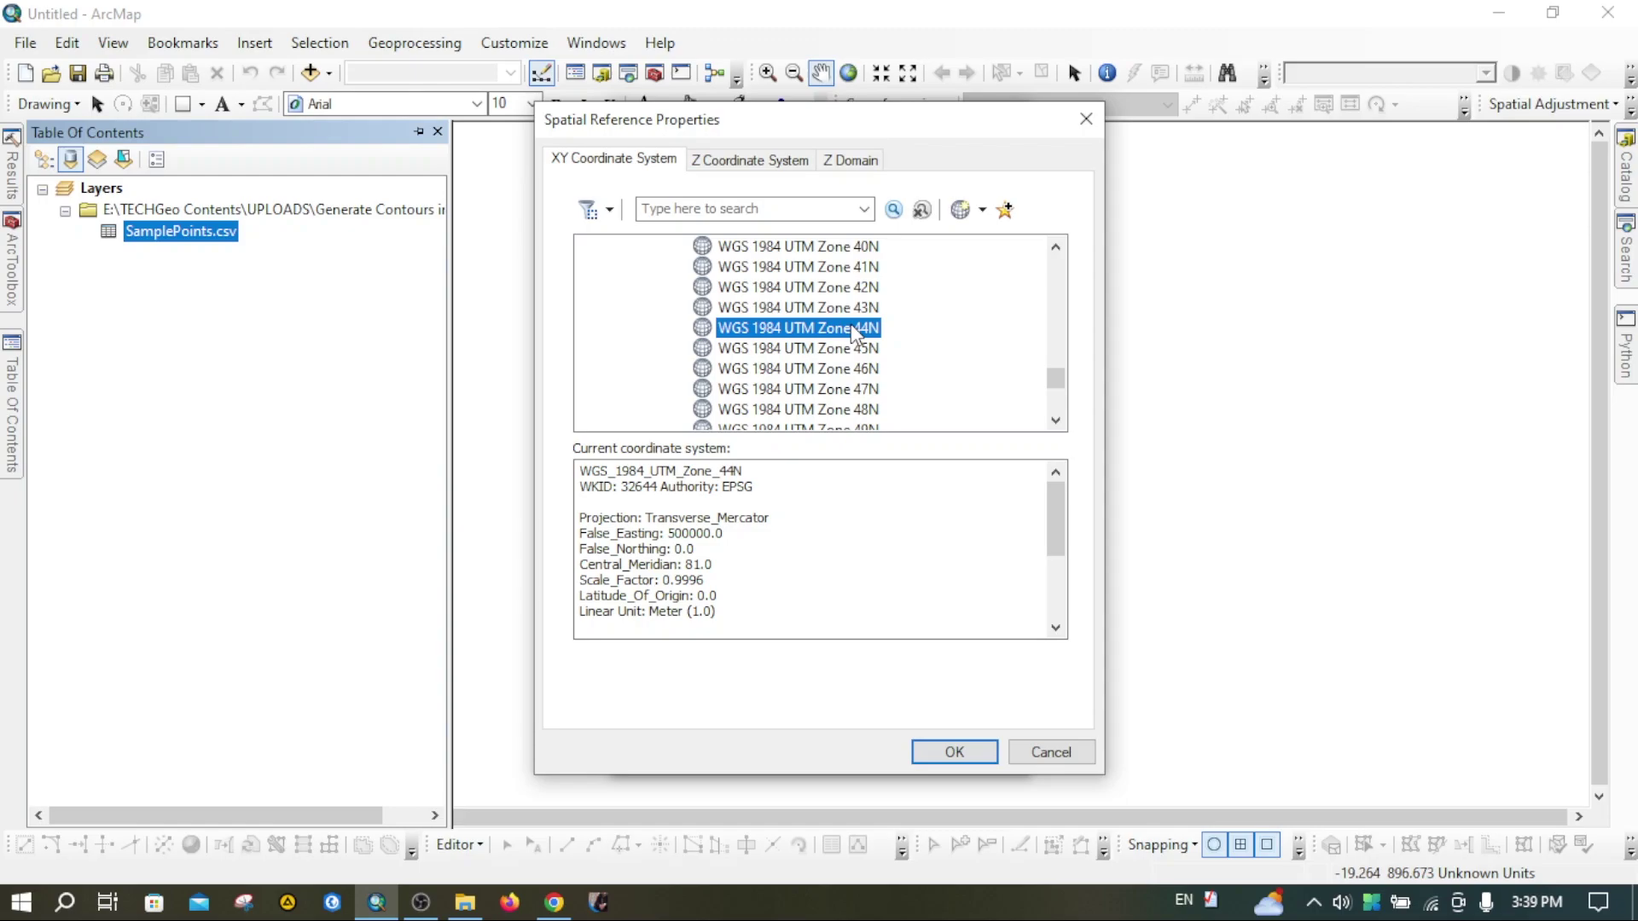
pyautogui.click(954, 753)
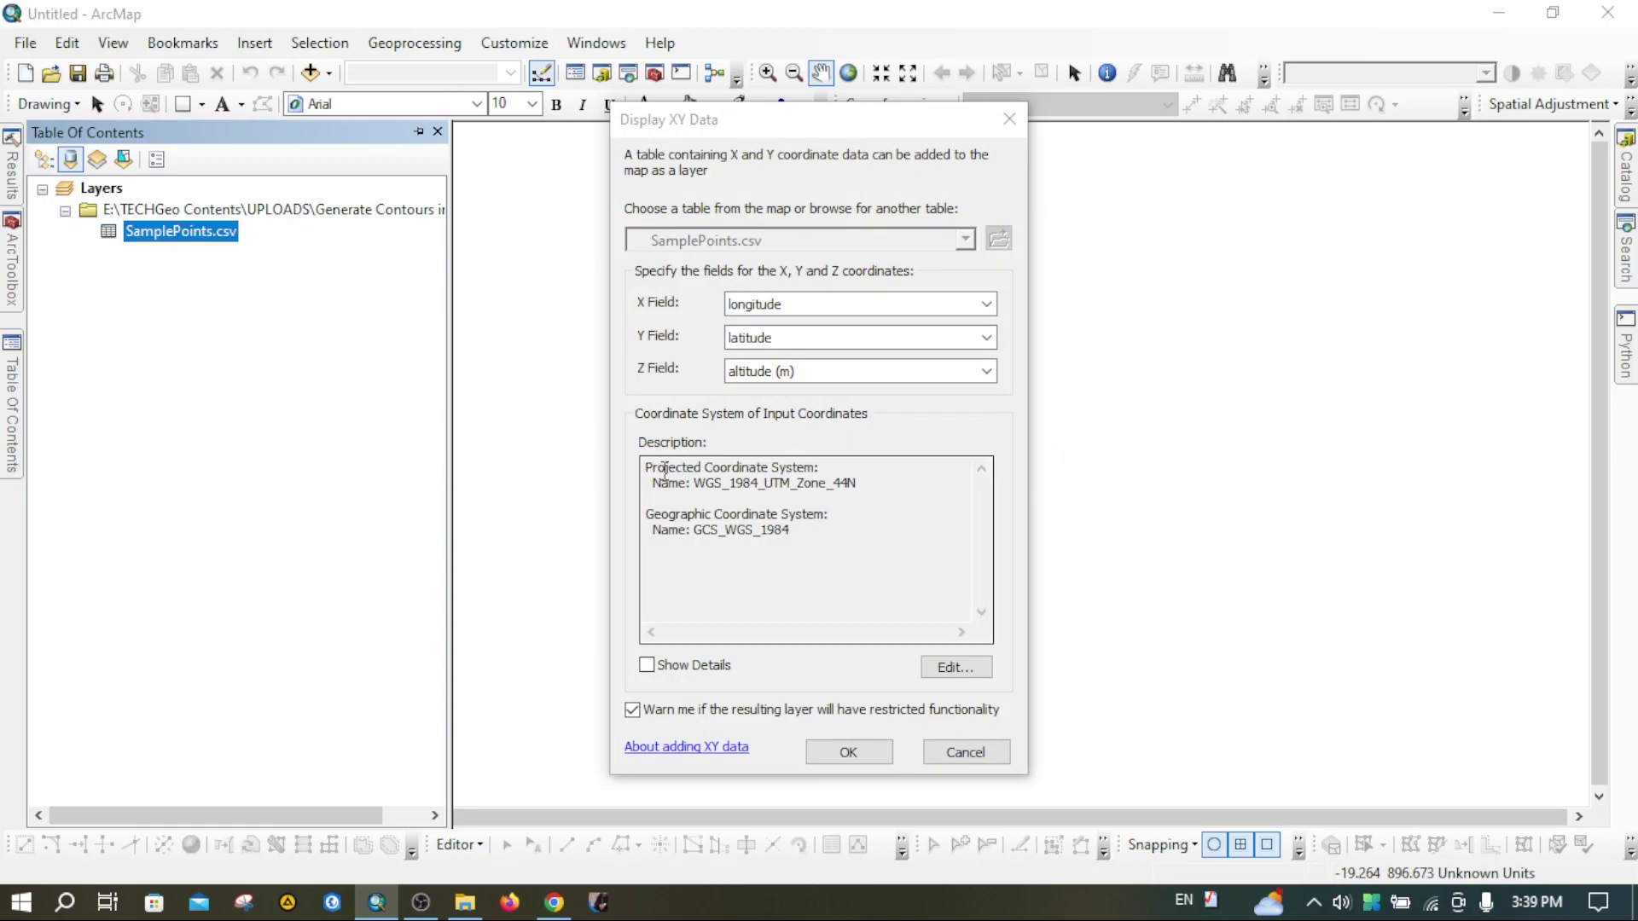
# Confirm the Display XY Data settings and accept the missing Object-ID field warning
pyautogui.moveTo(655, 484); pyautogui.dragTo(855, 487)
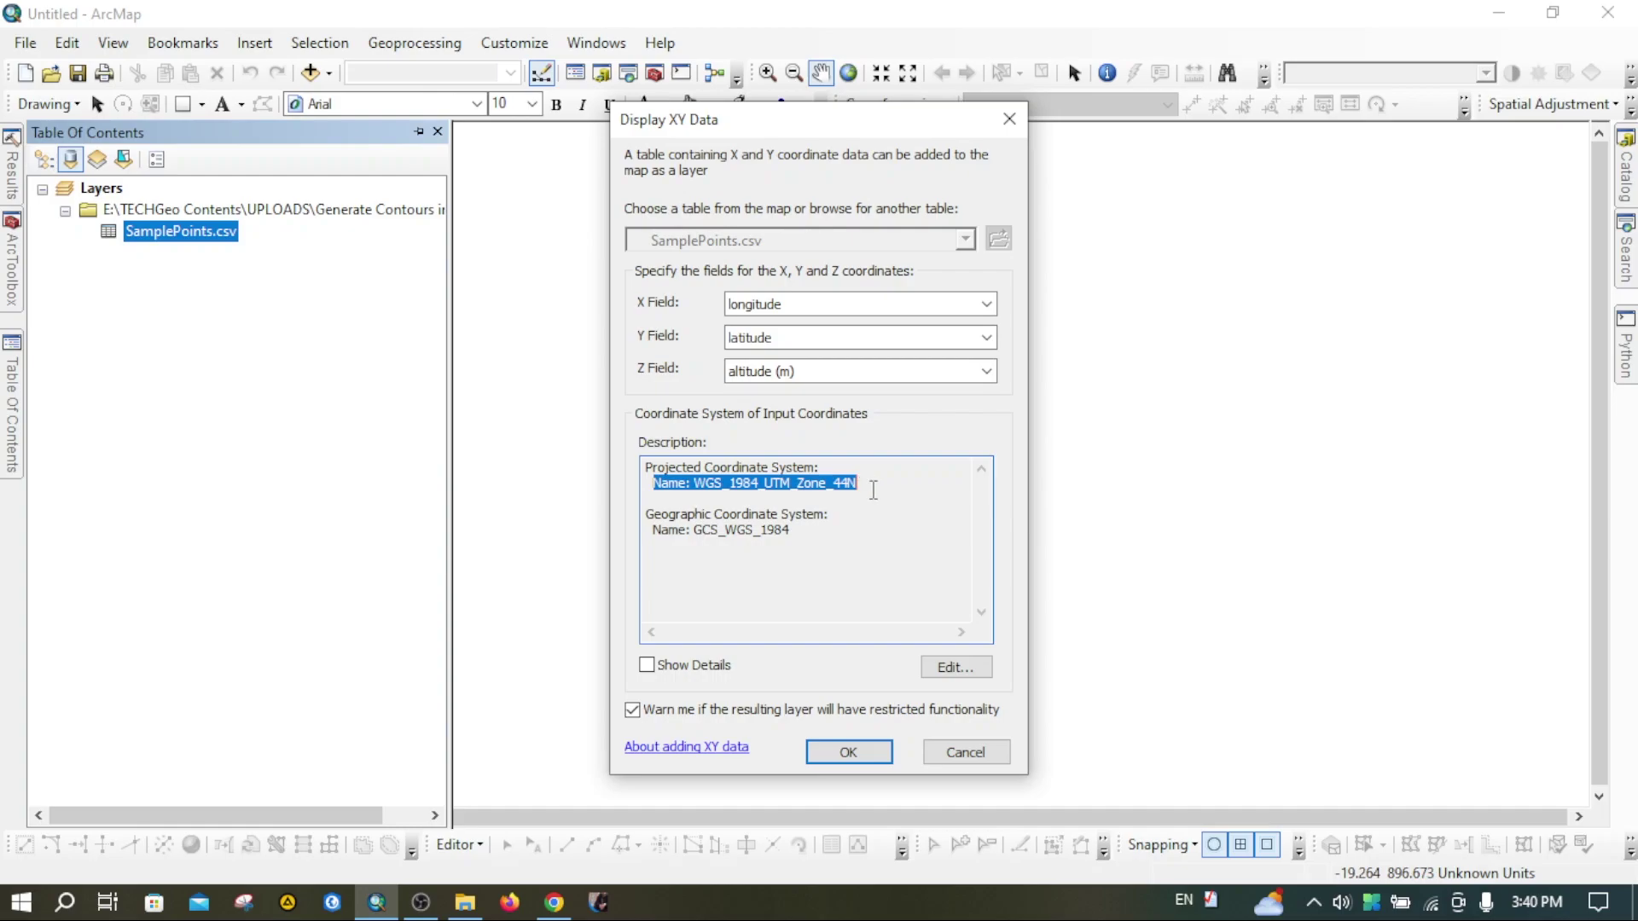
pyautogui.moveTo(800, 530); pyautogui.dragTo(646, 531)
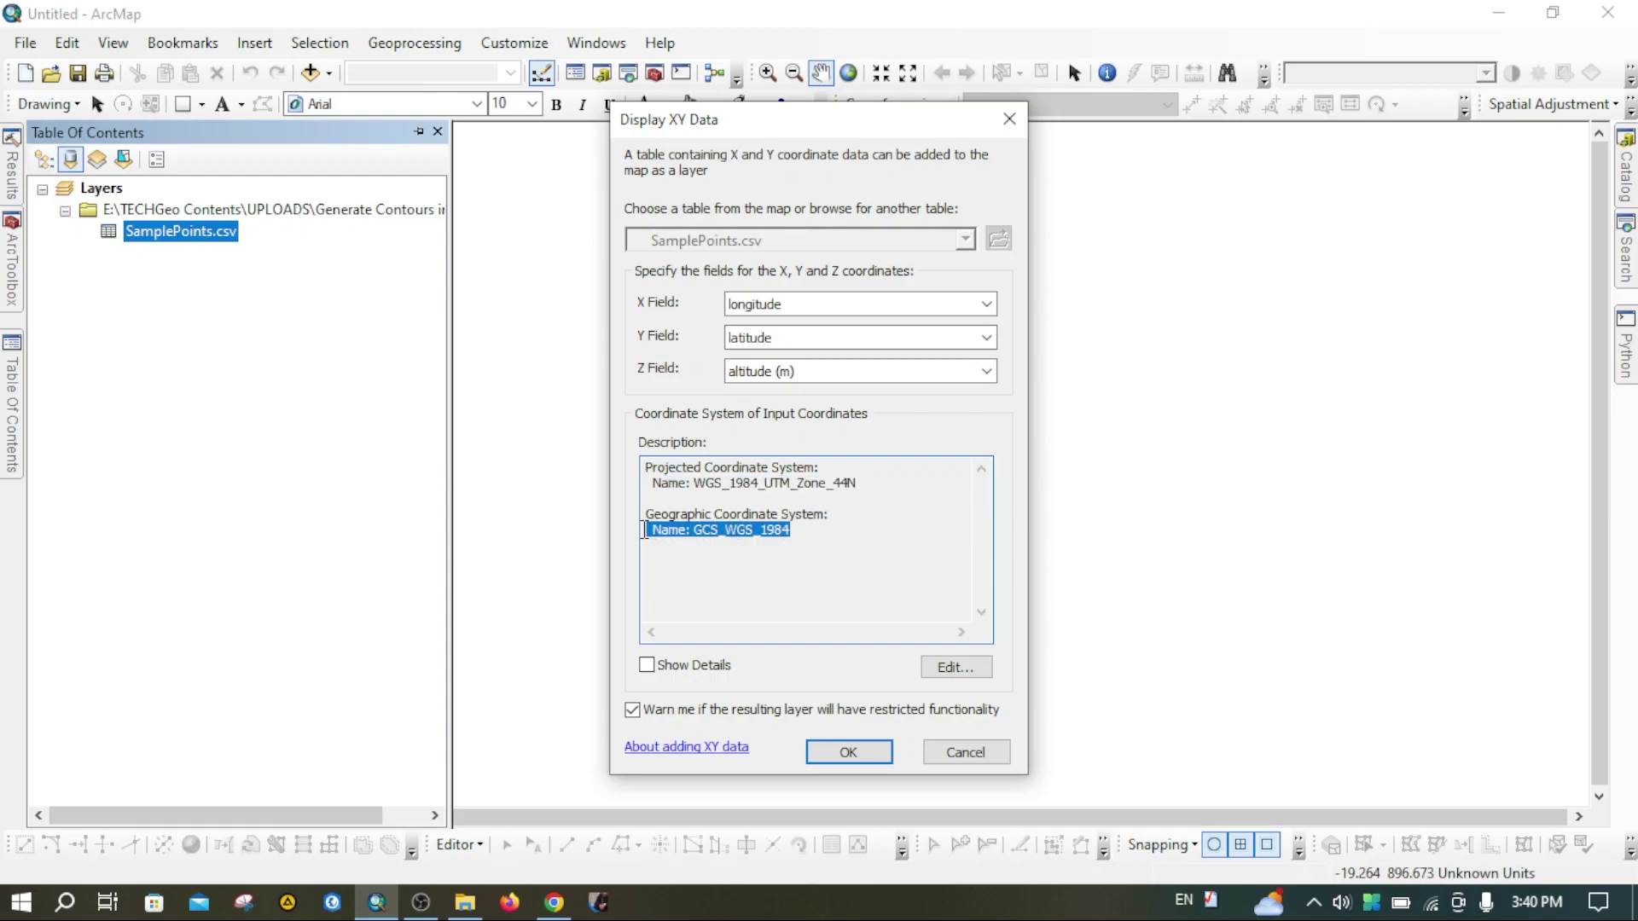
pyautogui.click(850, 753)
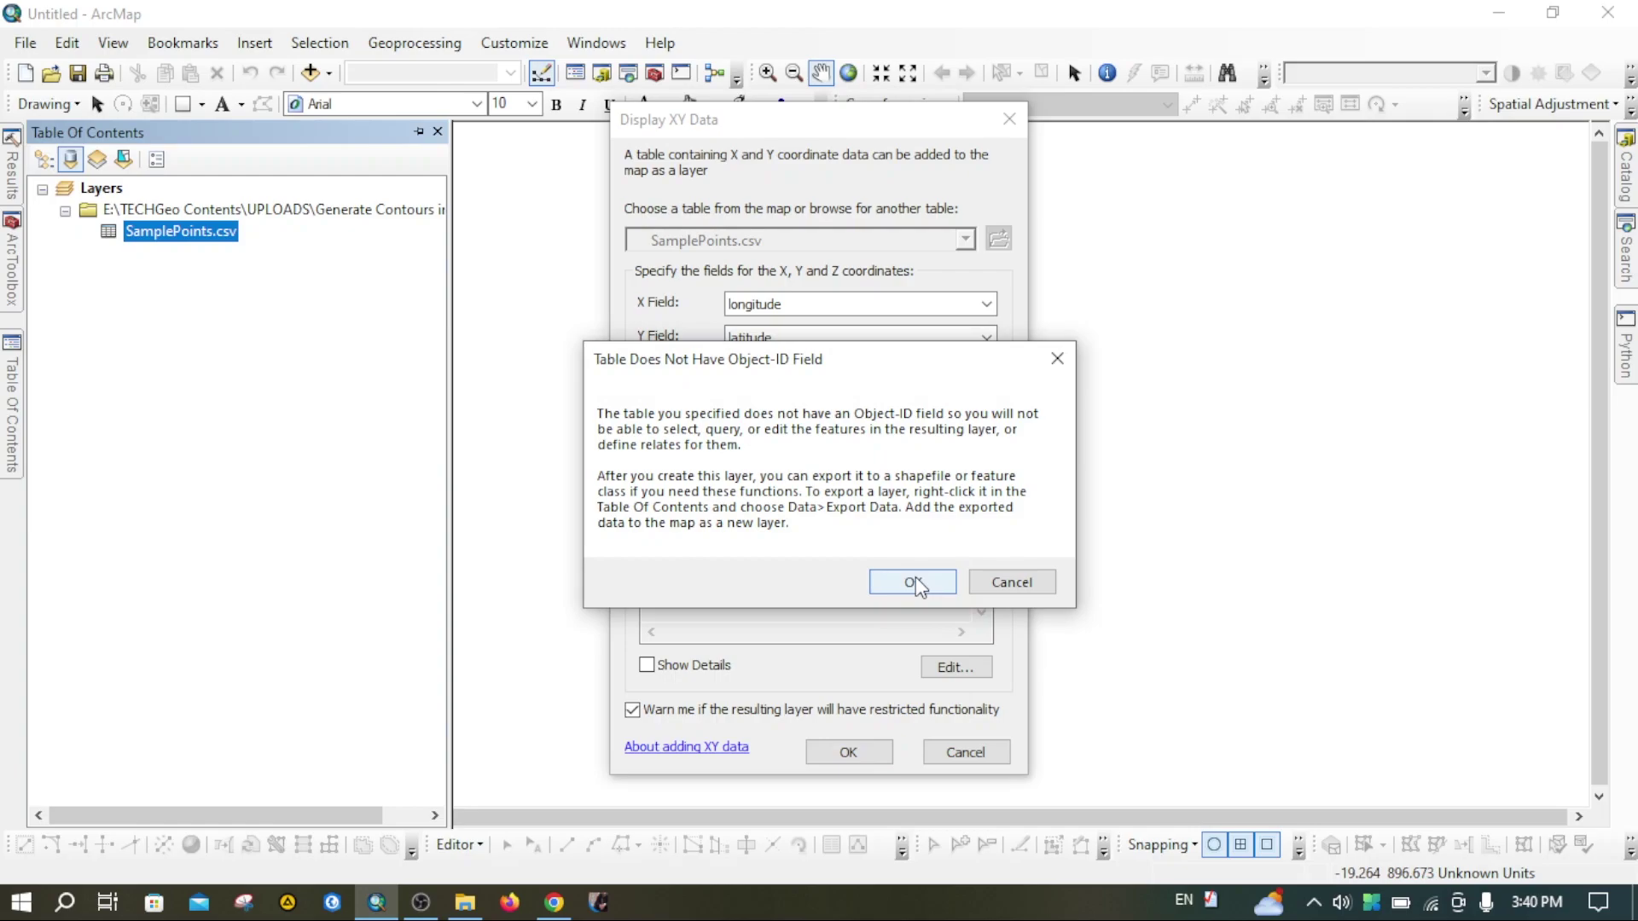
pyautogui.click(912, 583)
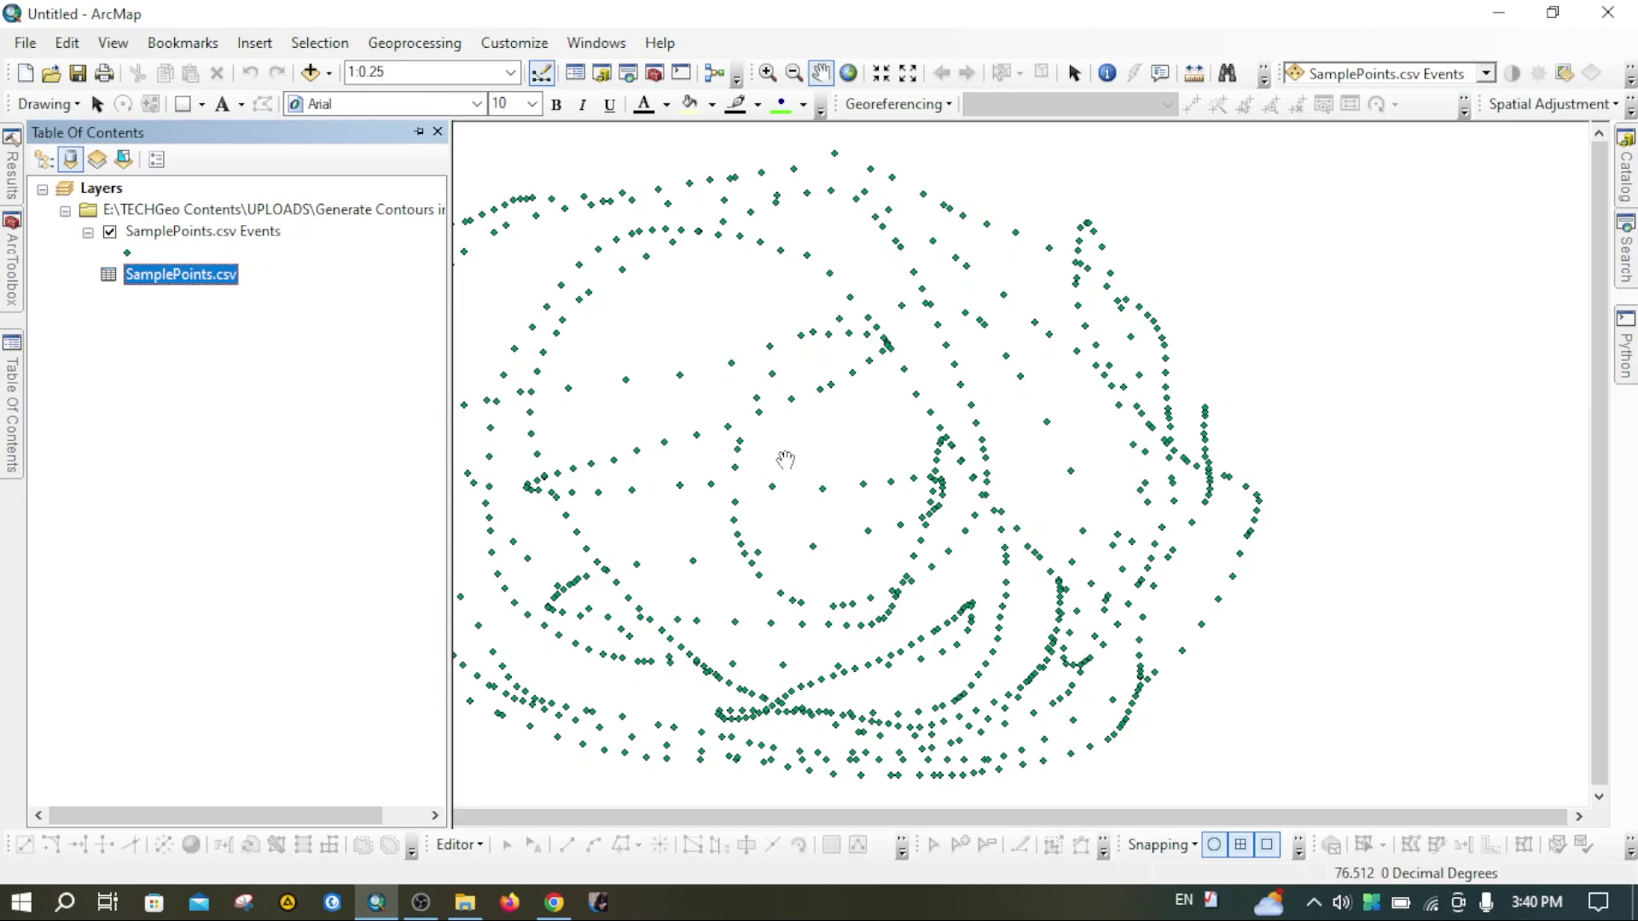
# Pan the map to centre the sample points and select the SamplePoints.csv Events layer
pyautogui.moveTo(749, 476); pyautogui.dragTo(897, 473)
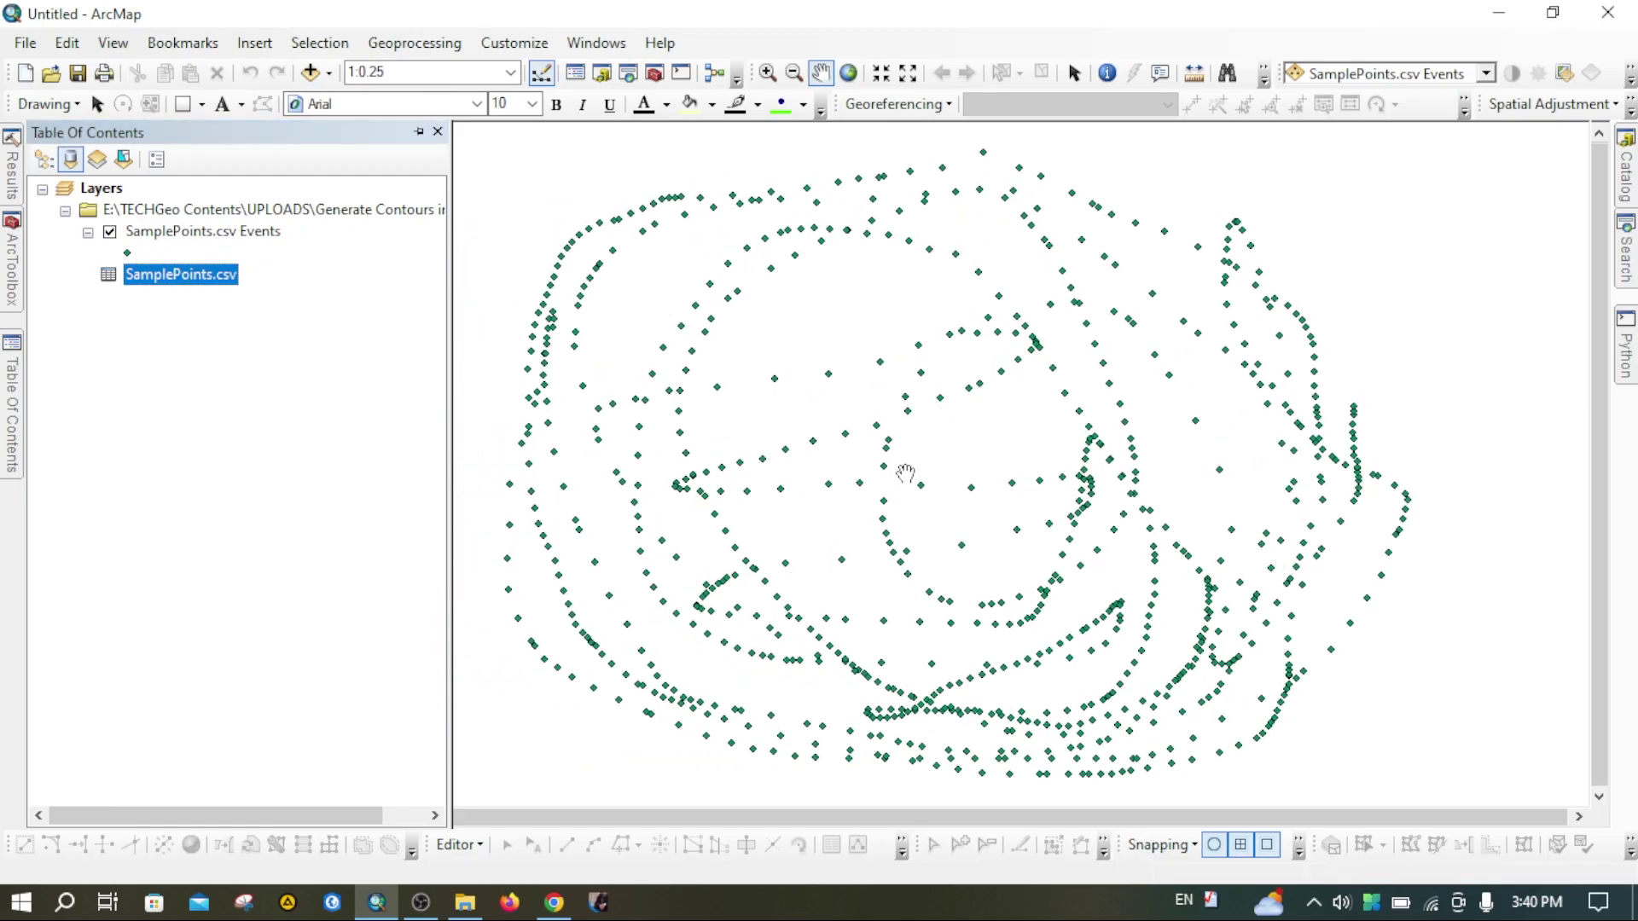
pyautogui.click(14, 420)
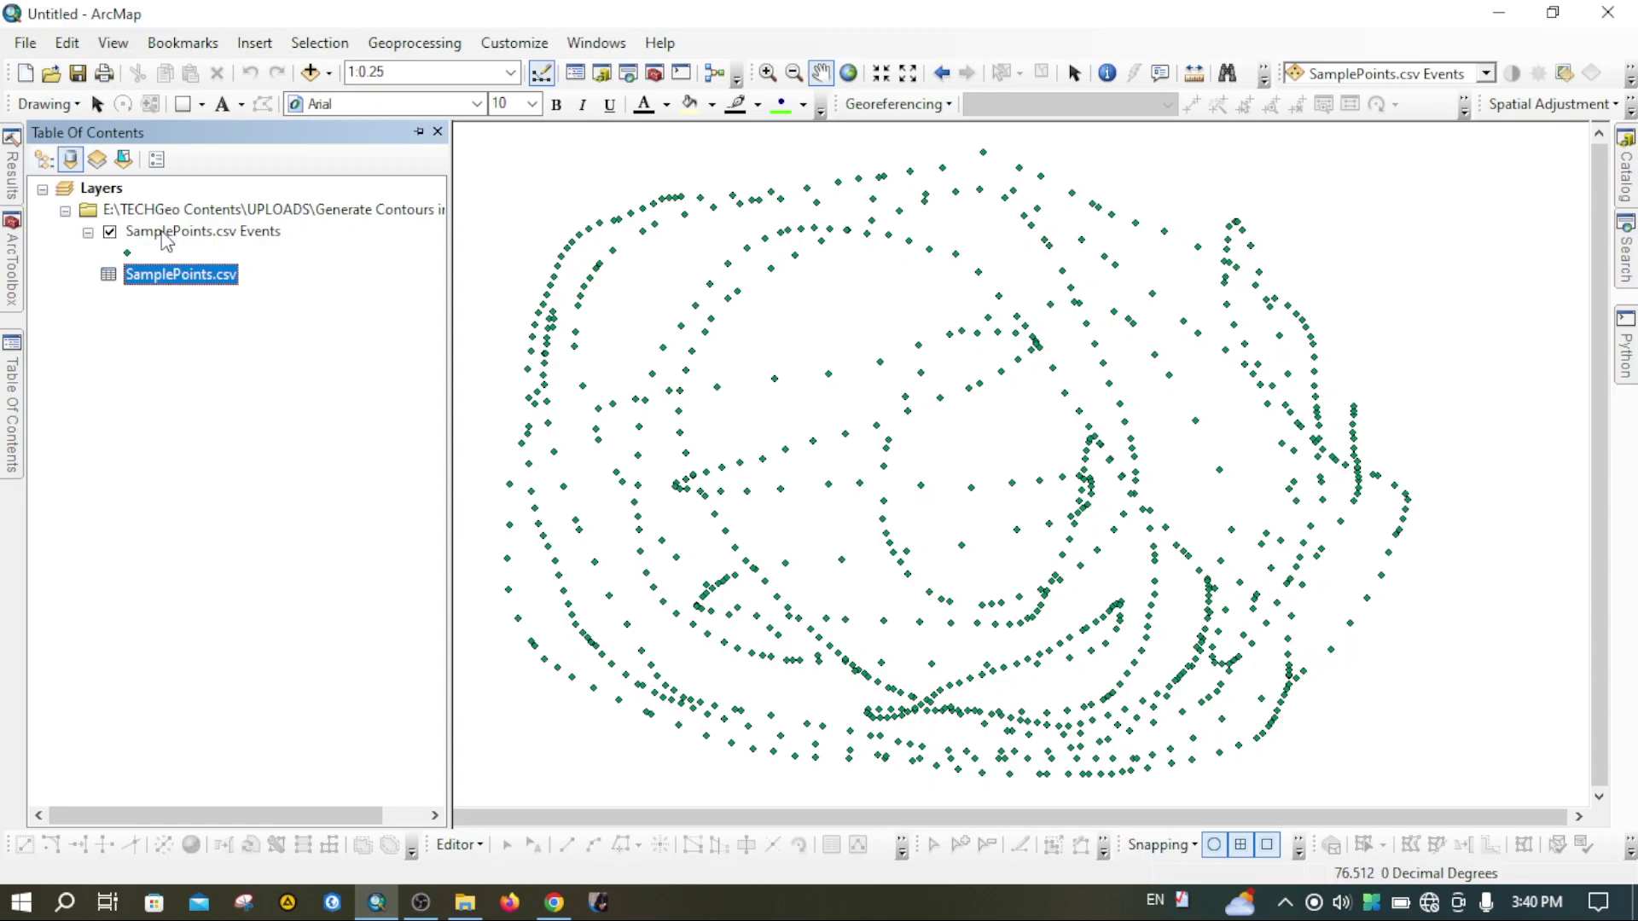
pyautogui.click(259, 245)
# Export the Events layer's data, saving to the Generate Contours in ArcGis folder
pyautogui.rightClick(254, 237)
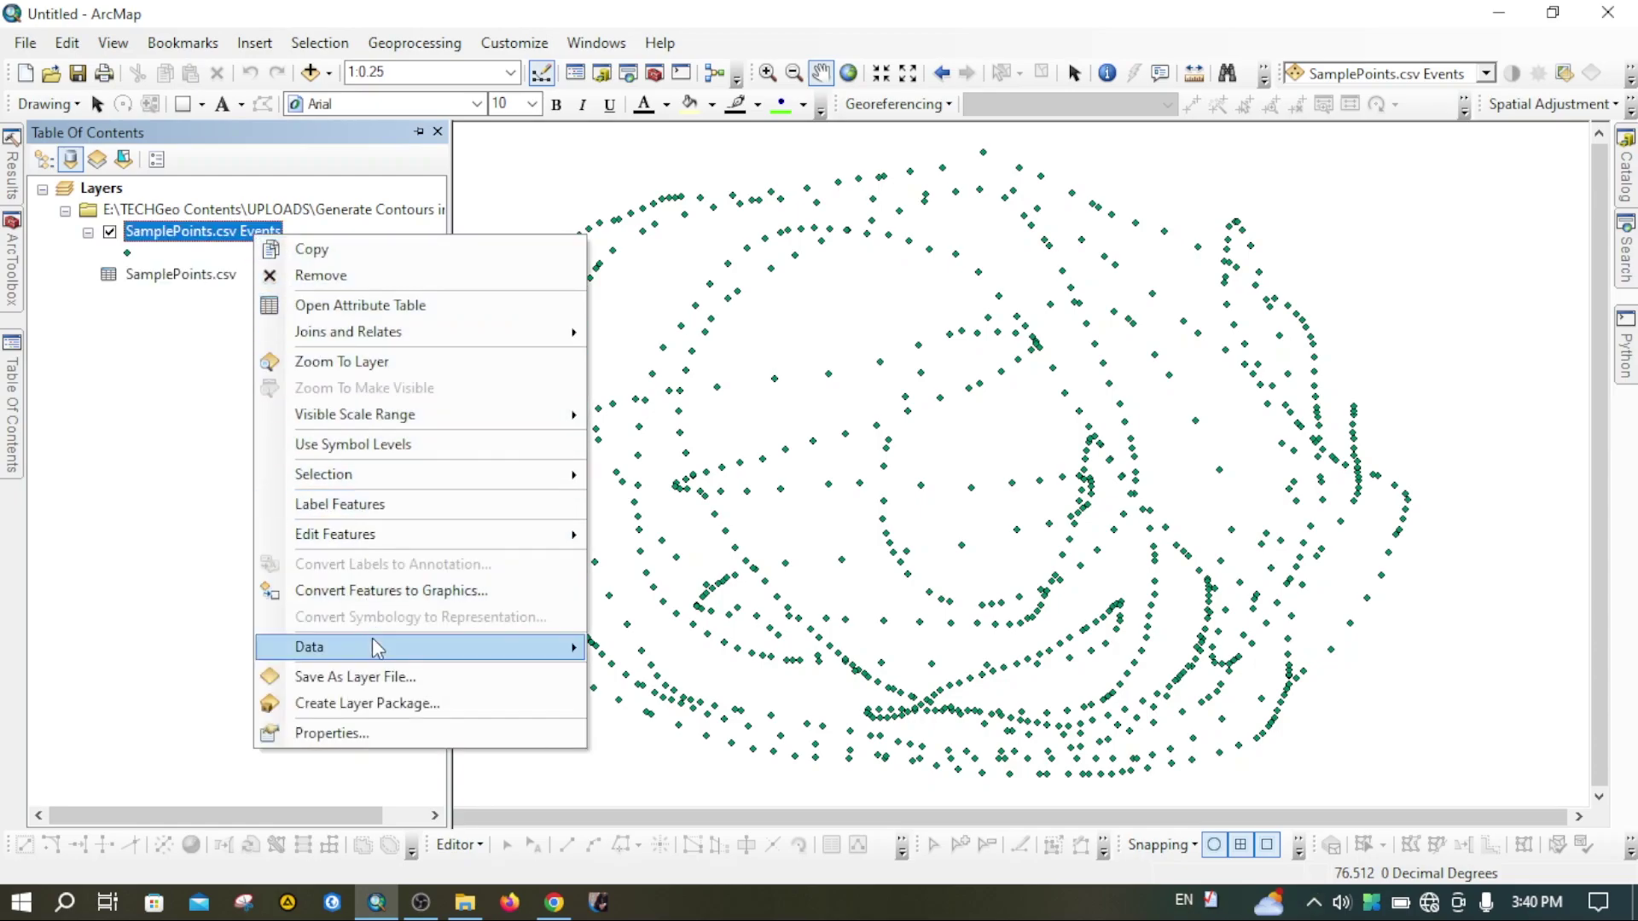
pyautogui.moveTo(375, 648)
pyautogui.click(659, 673)
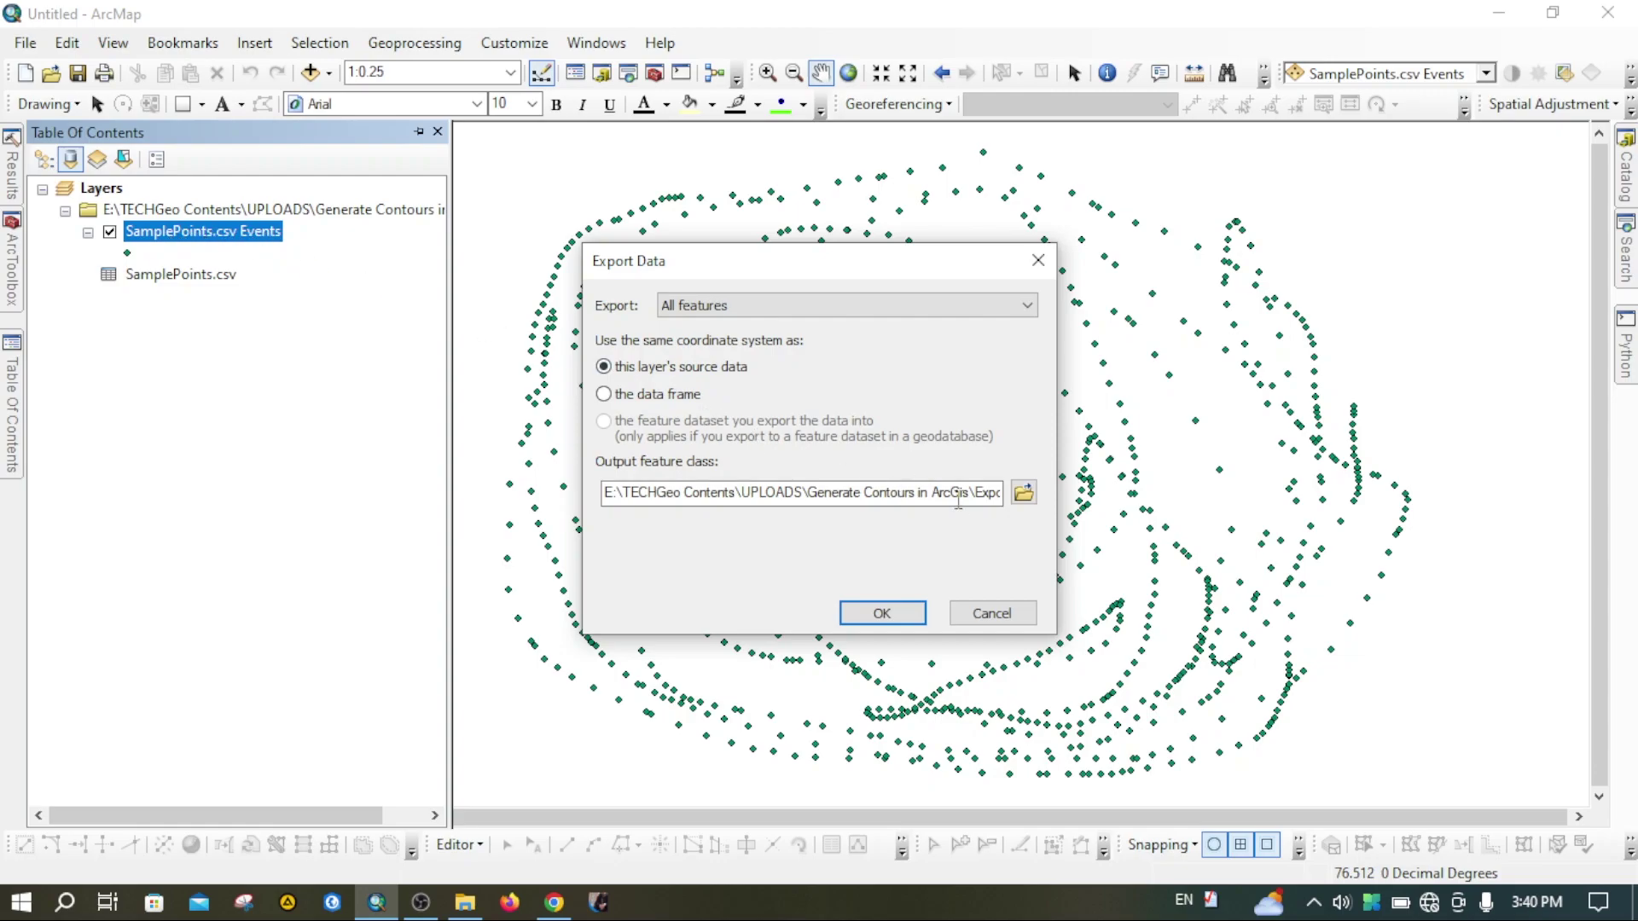
pyautogui.click(1023, 495)
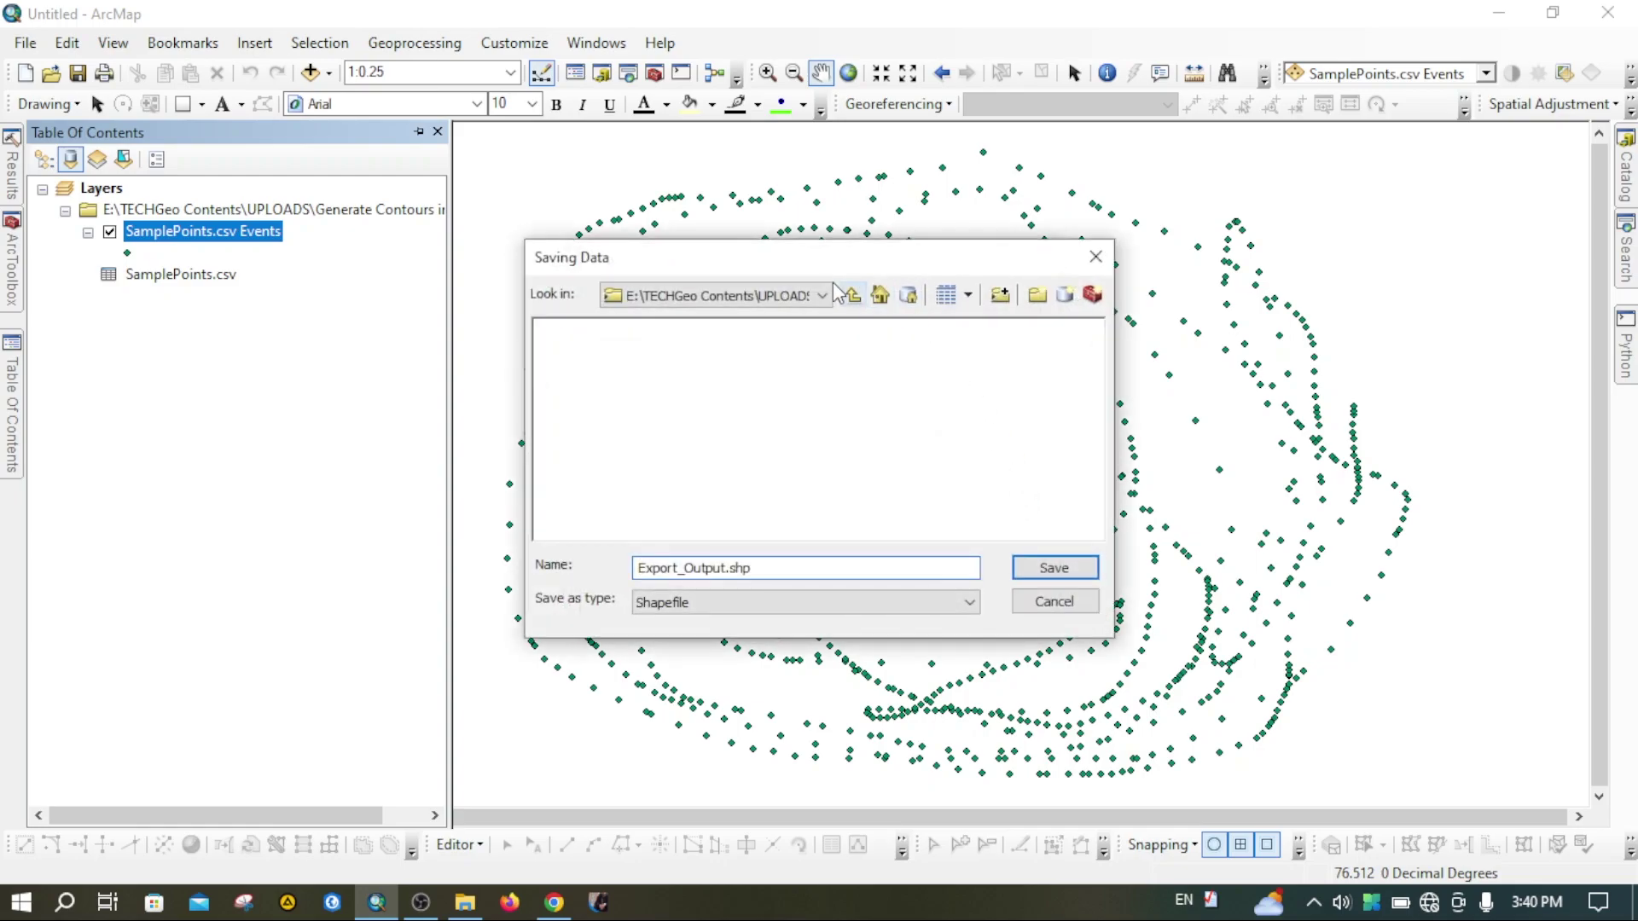
pyautogui.click(825, 296)
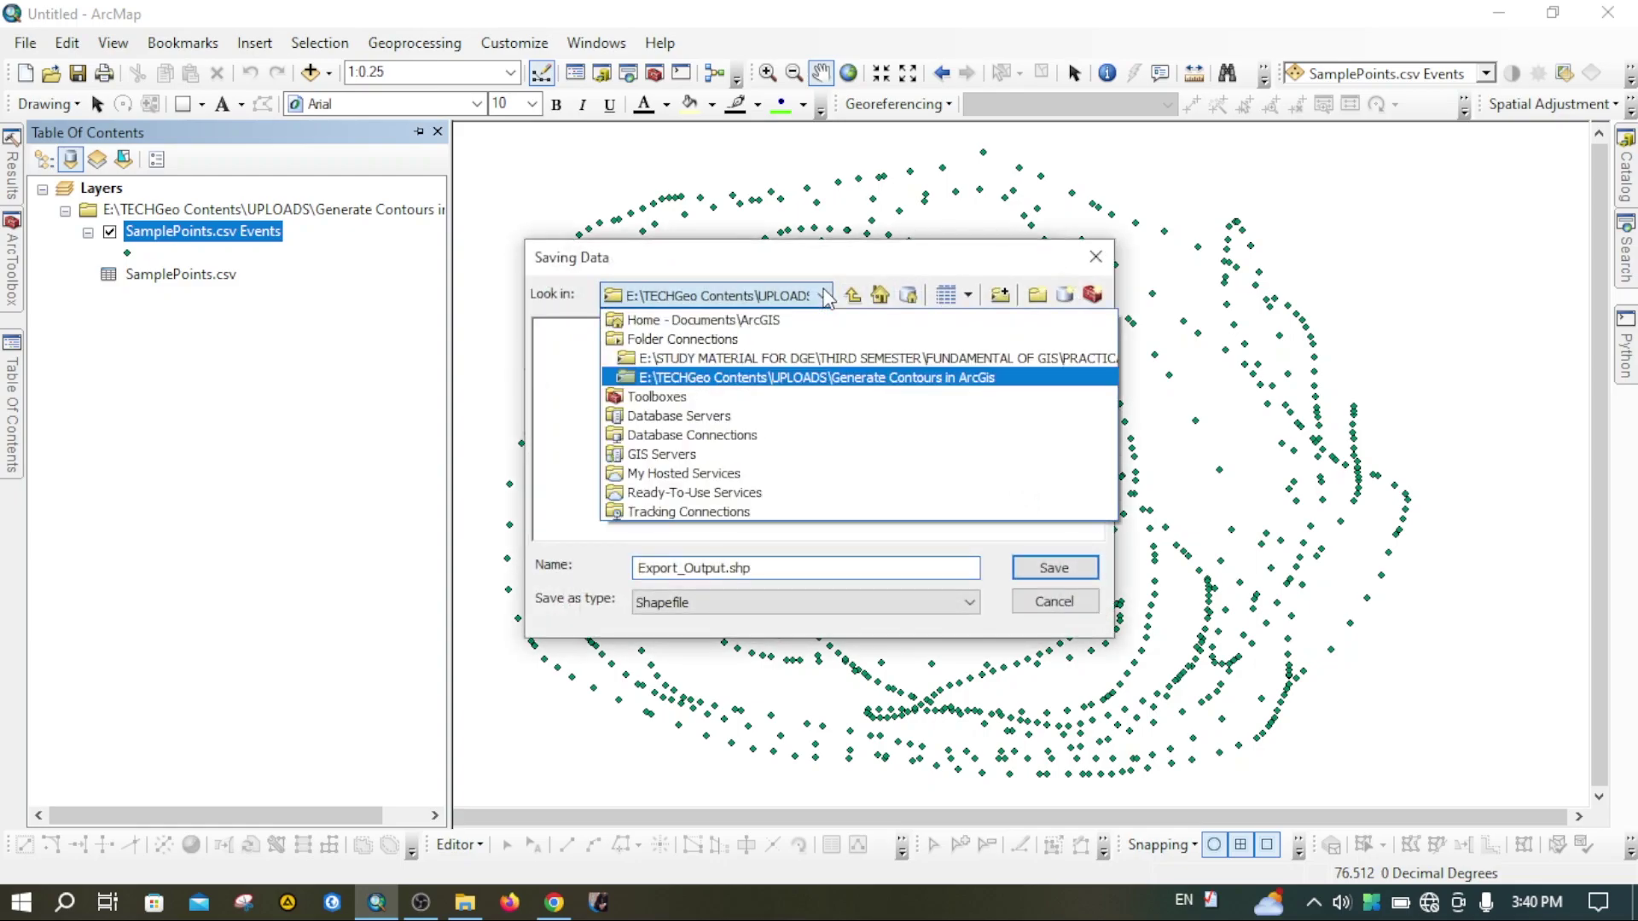
pyautogui.click(699, 341)
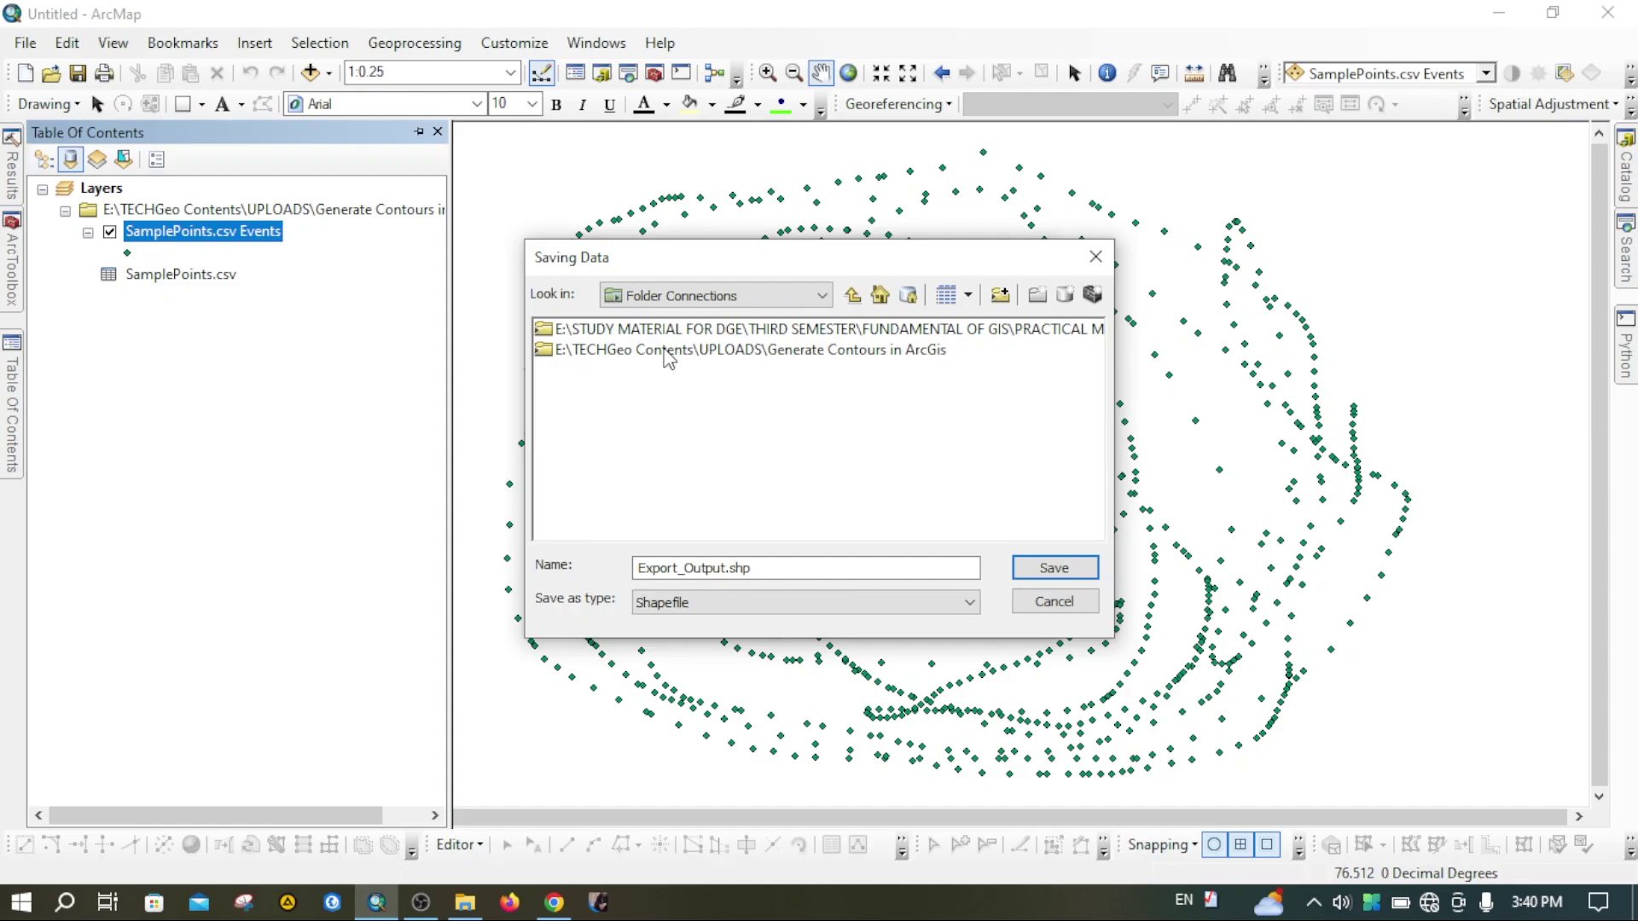
pyautogui.doubleClick(817, 351)
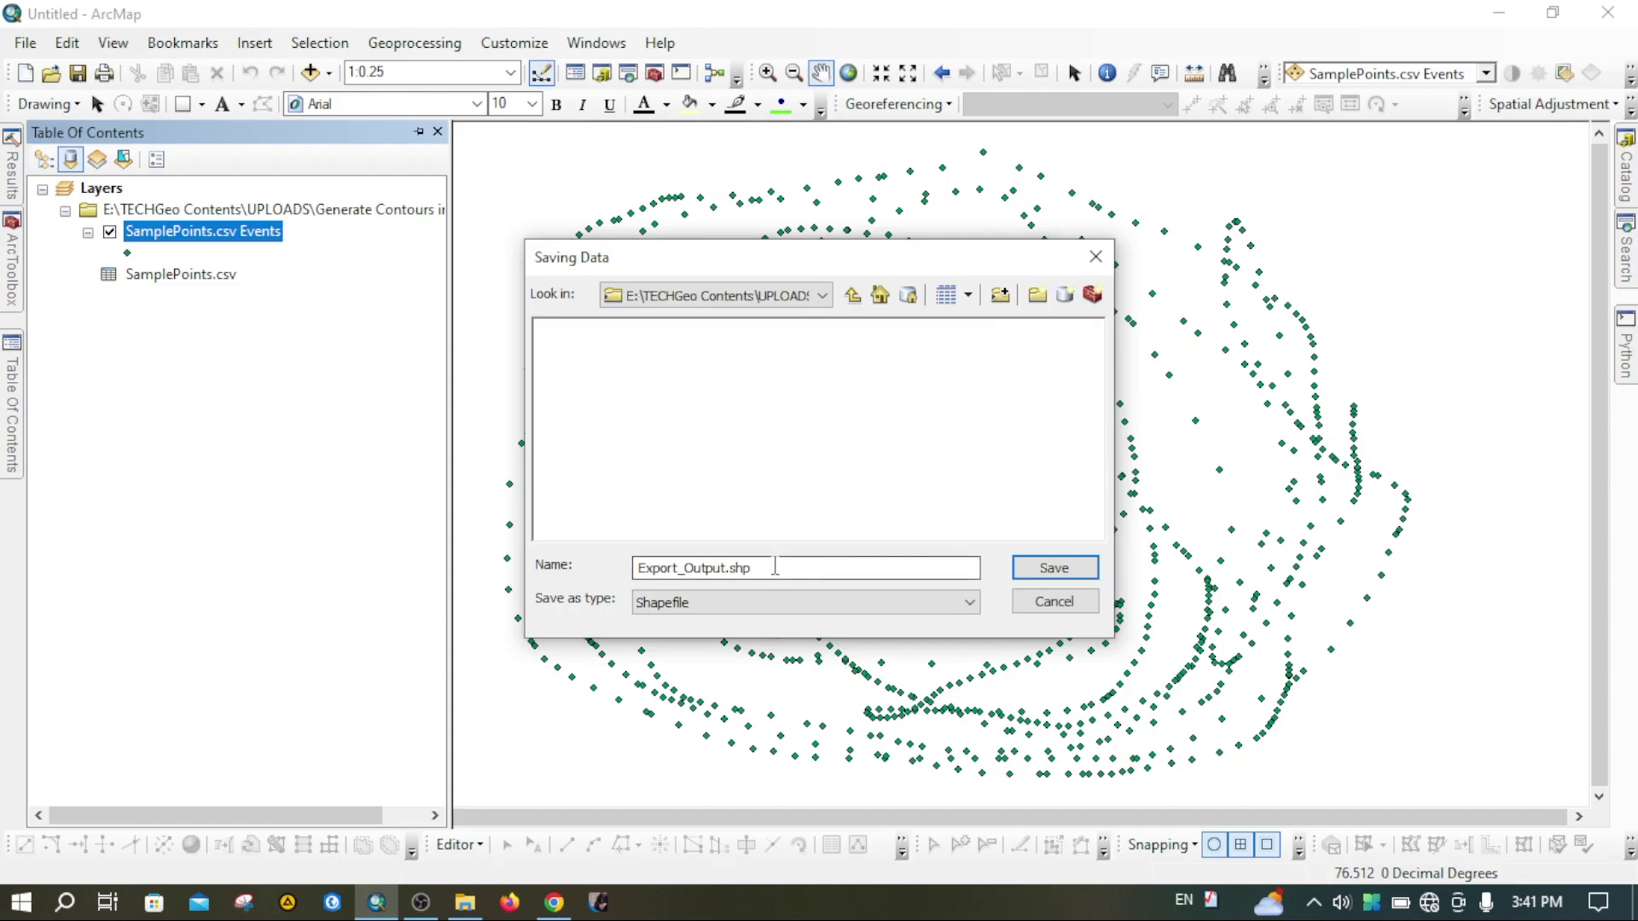
# Name the export 'samplepoints' as a Shapefile, export all features and add it to the map
pyautogui.moveTo(776, 567); pyautogui.dragTo(609, 565)
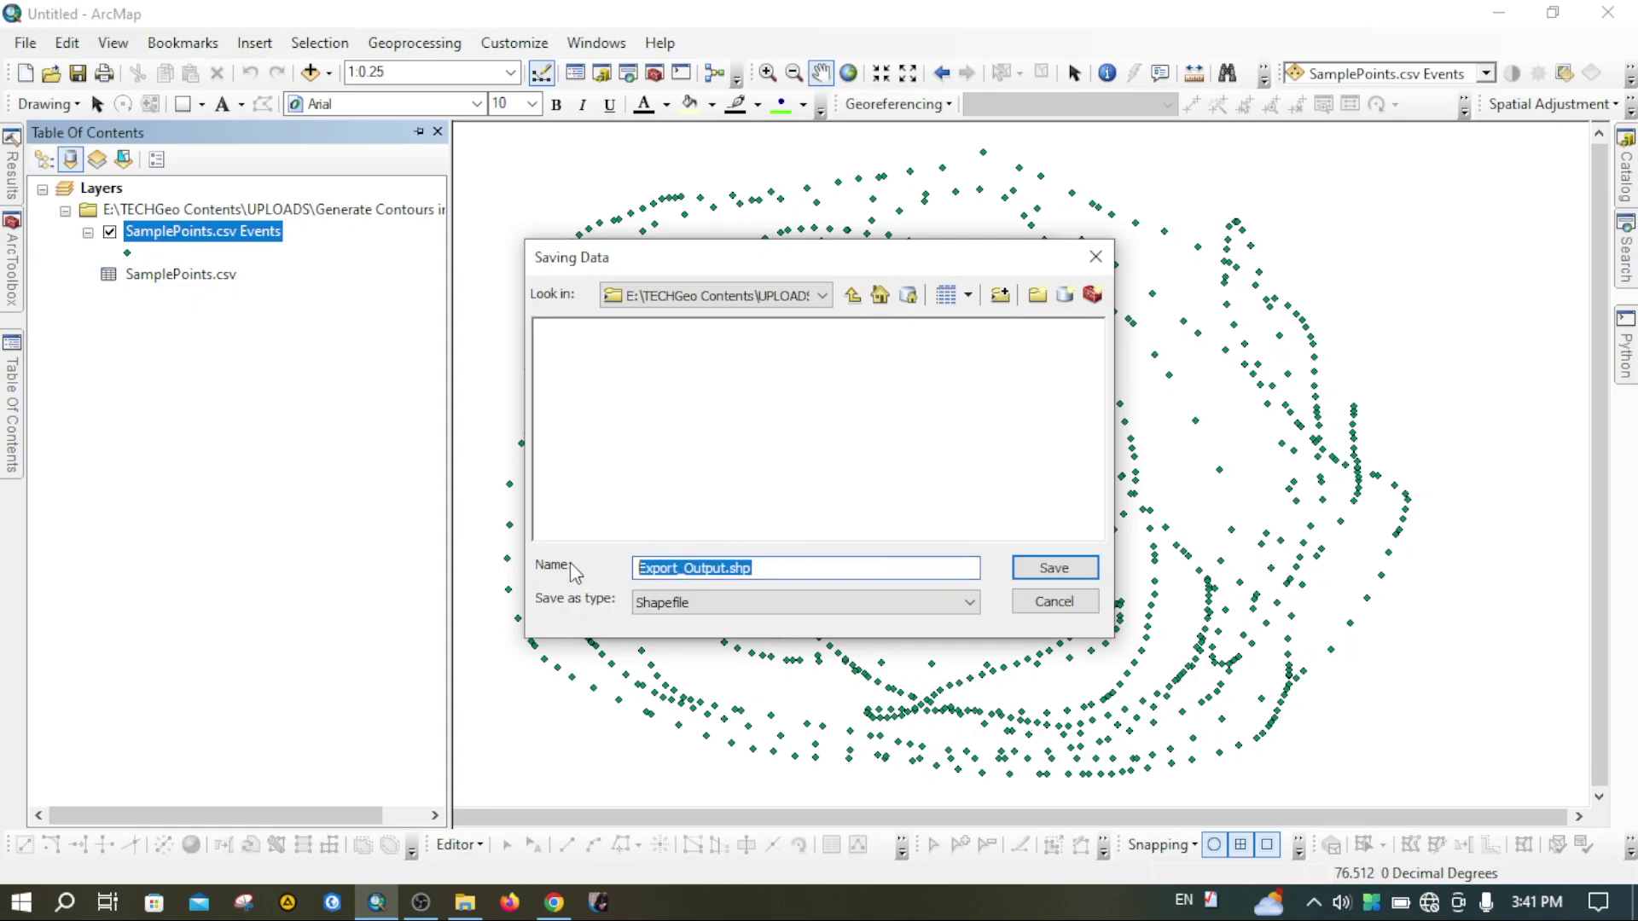
pyautogui.write('sampl')
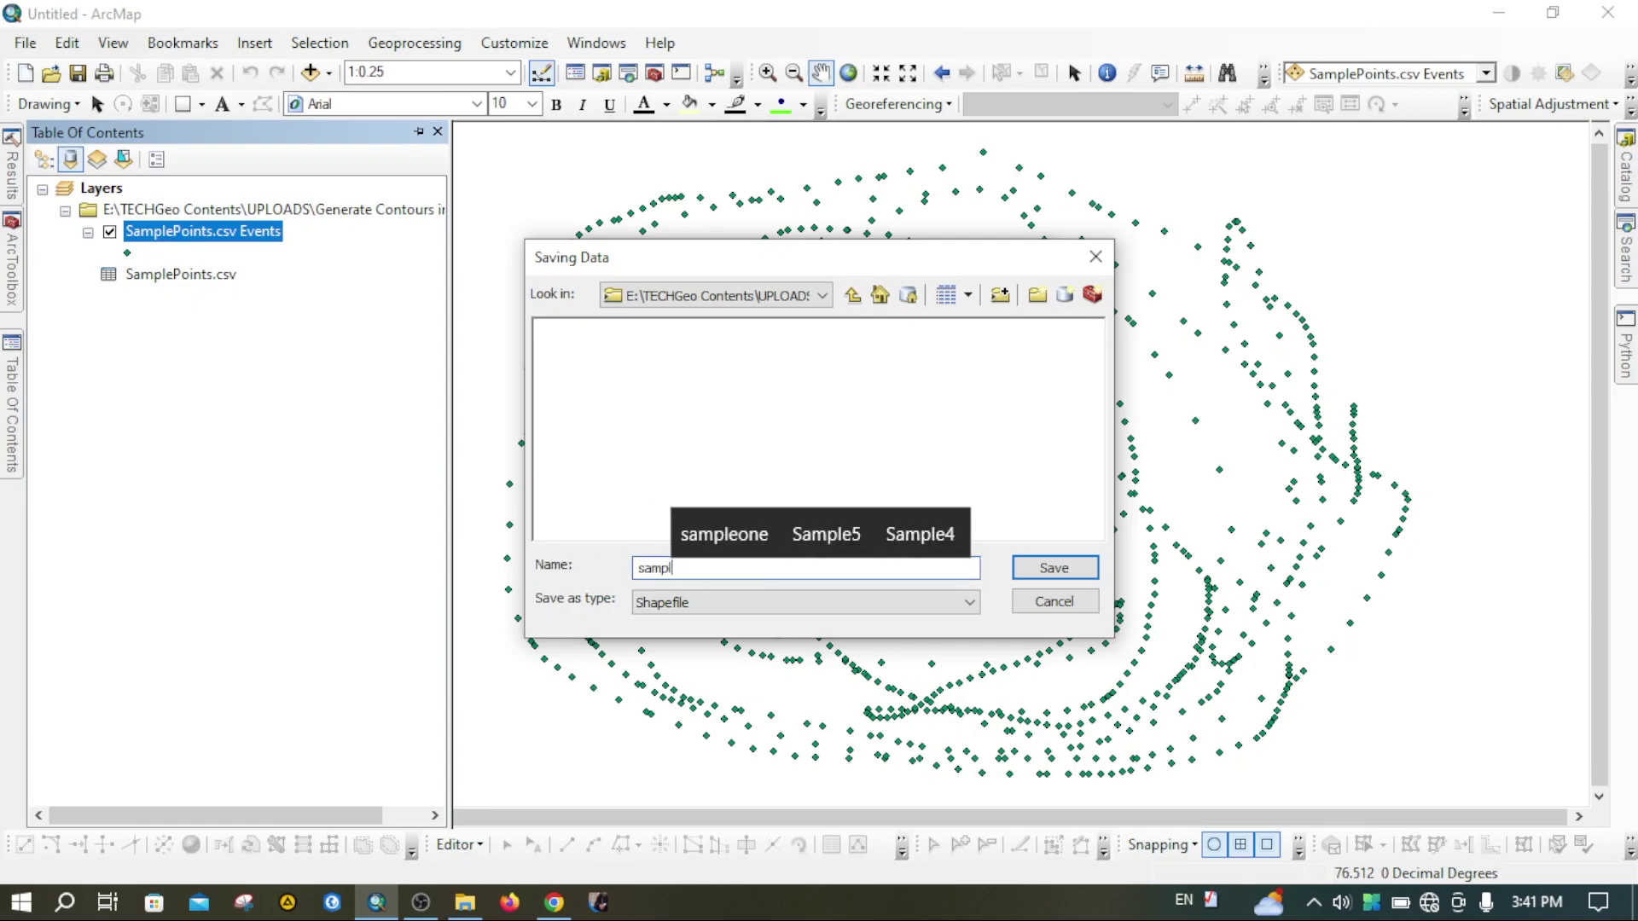
pyautogui.write('epoints')
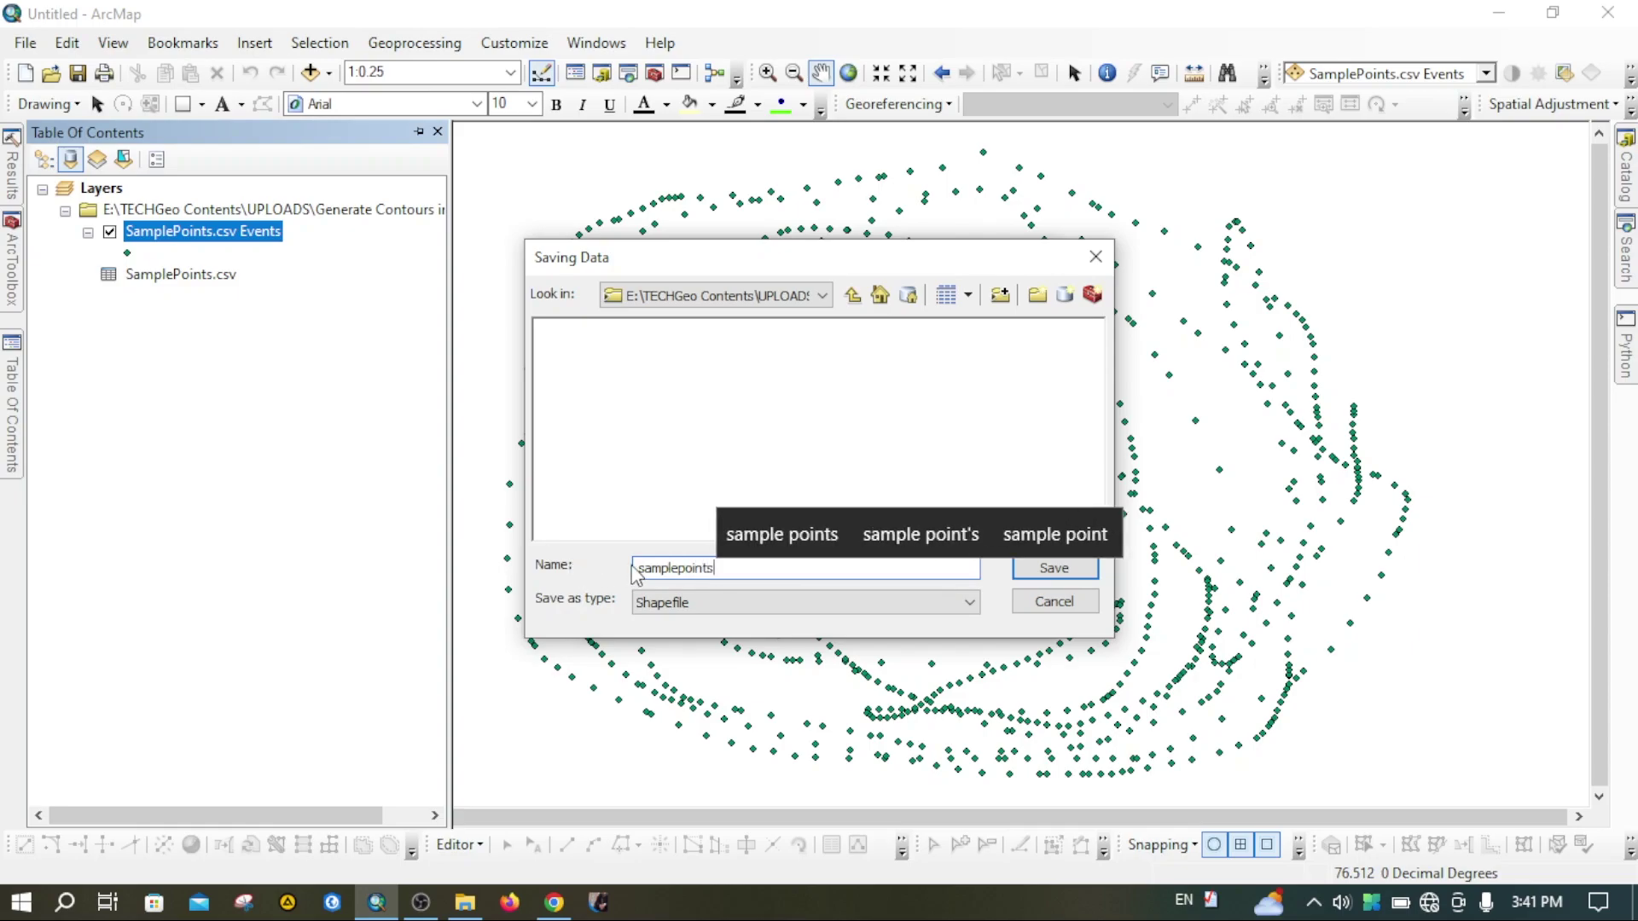
pyautogui.click(692, 605)
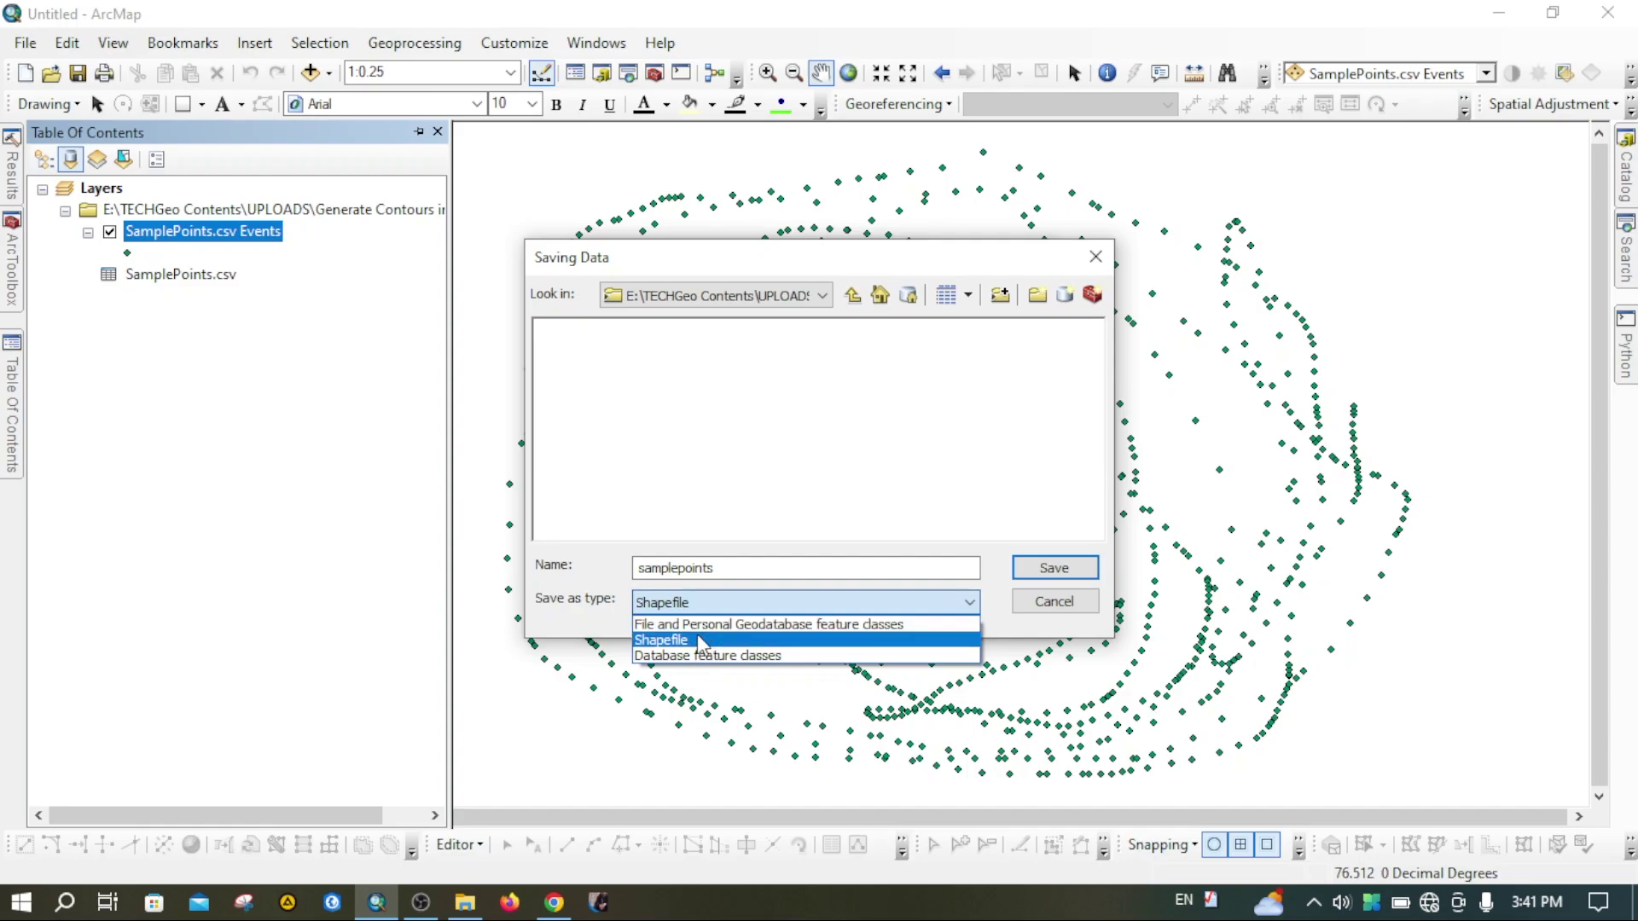
pyautogui.click(701, 644)
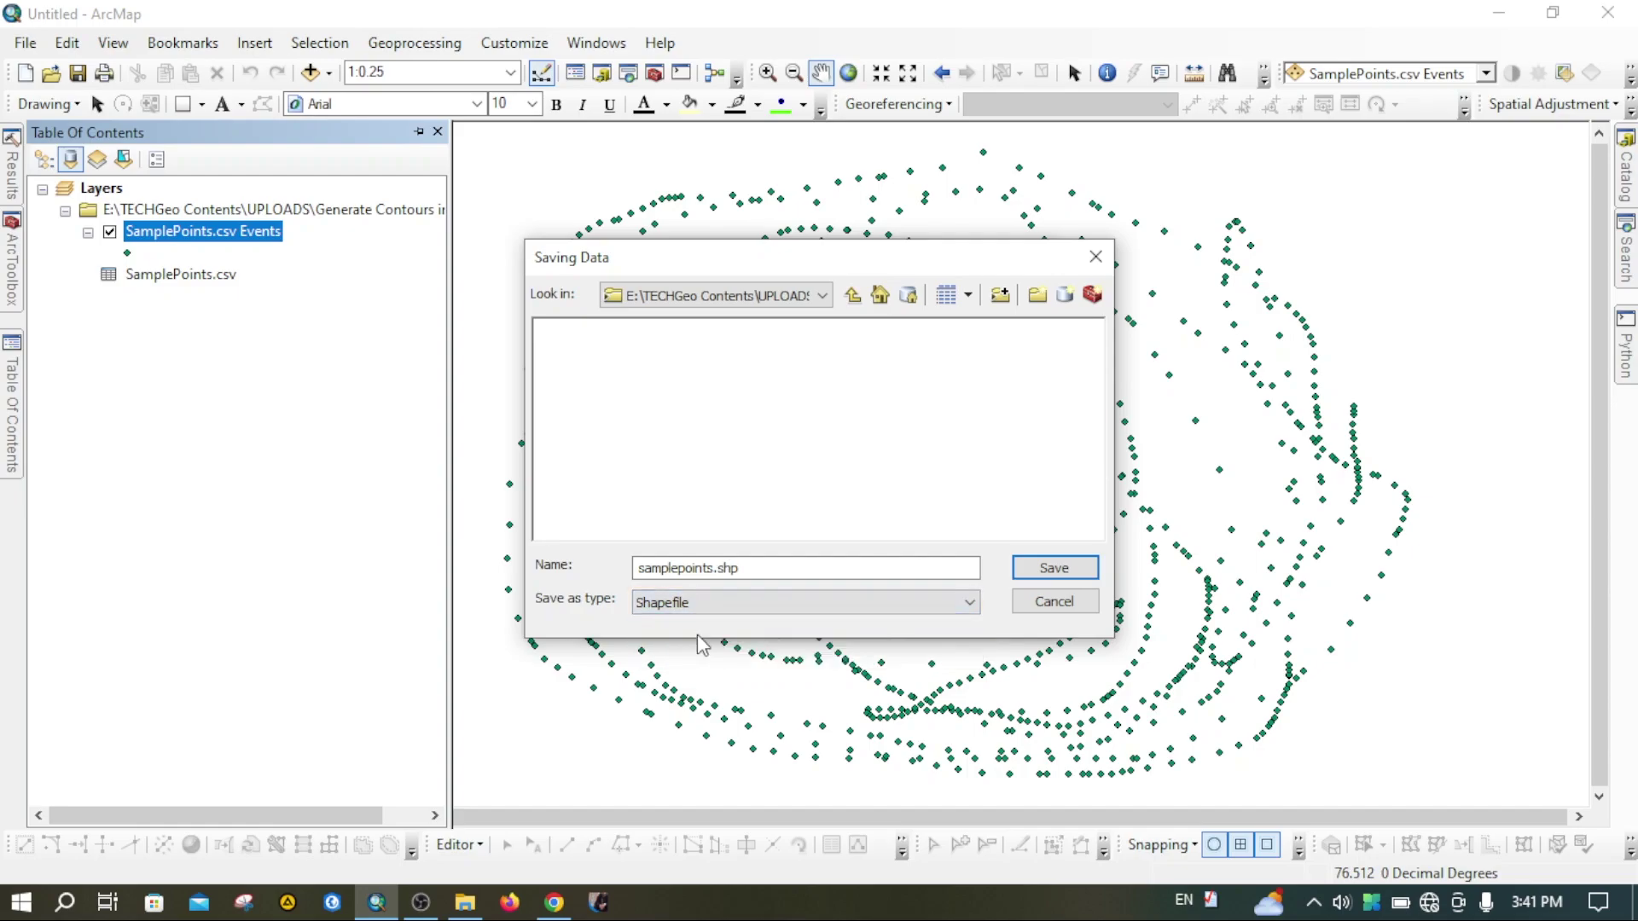
pyautogui.click(1054, 568)
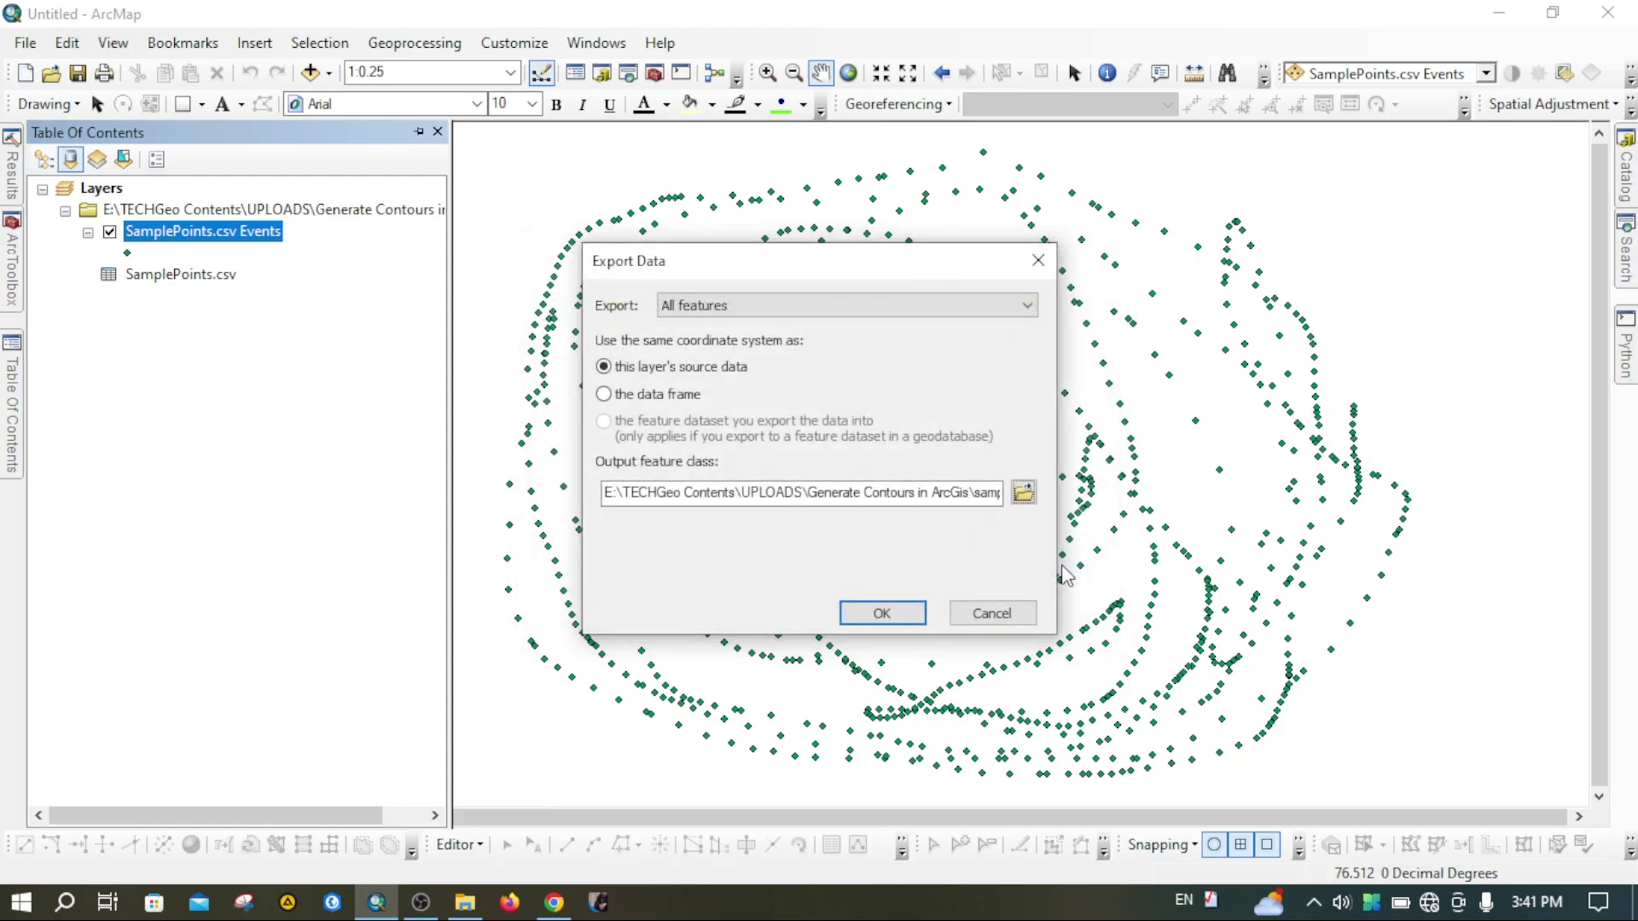
pyautogui.click(882, 614)
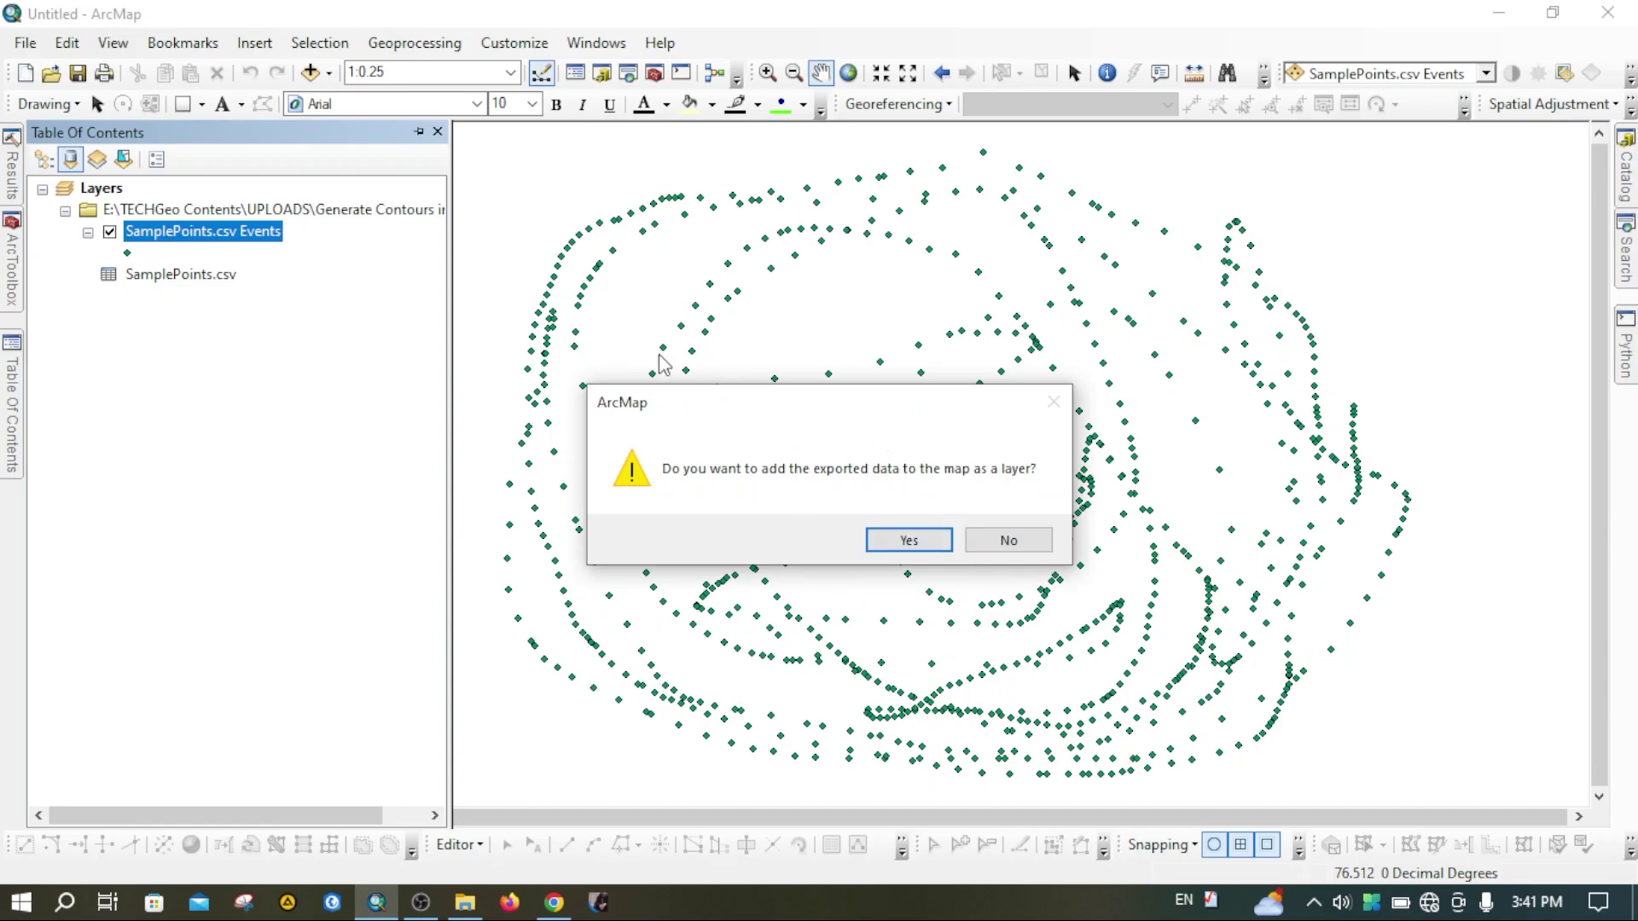
pyautogui.click(908, 540)
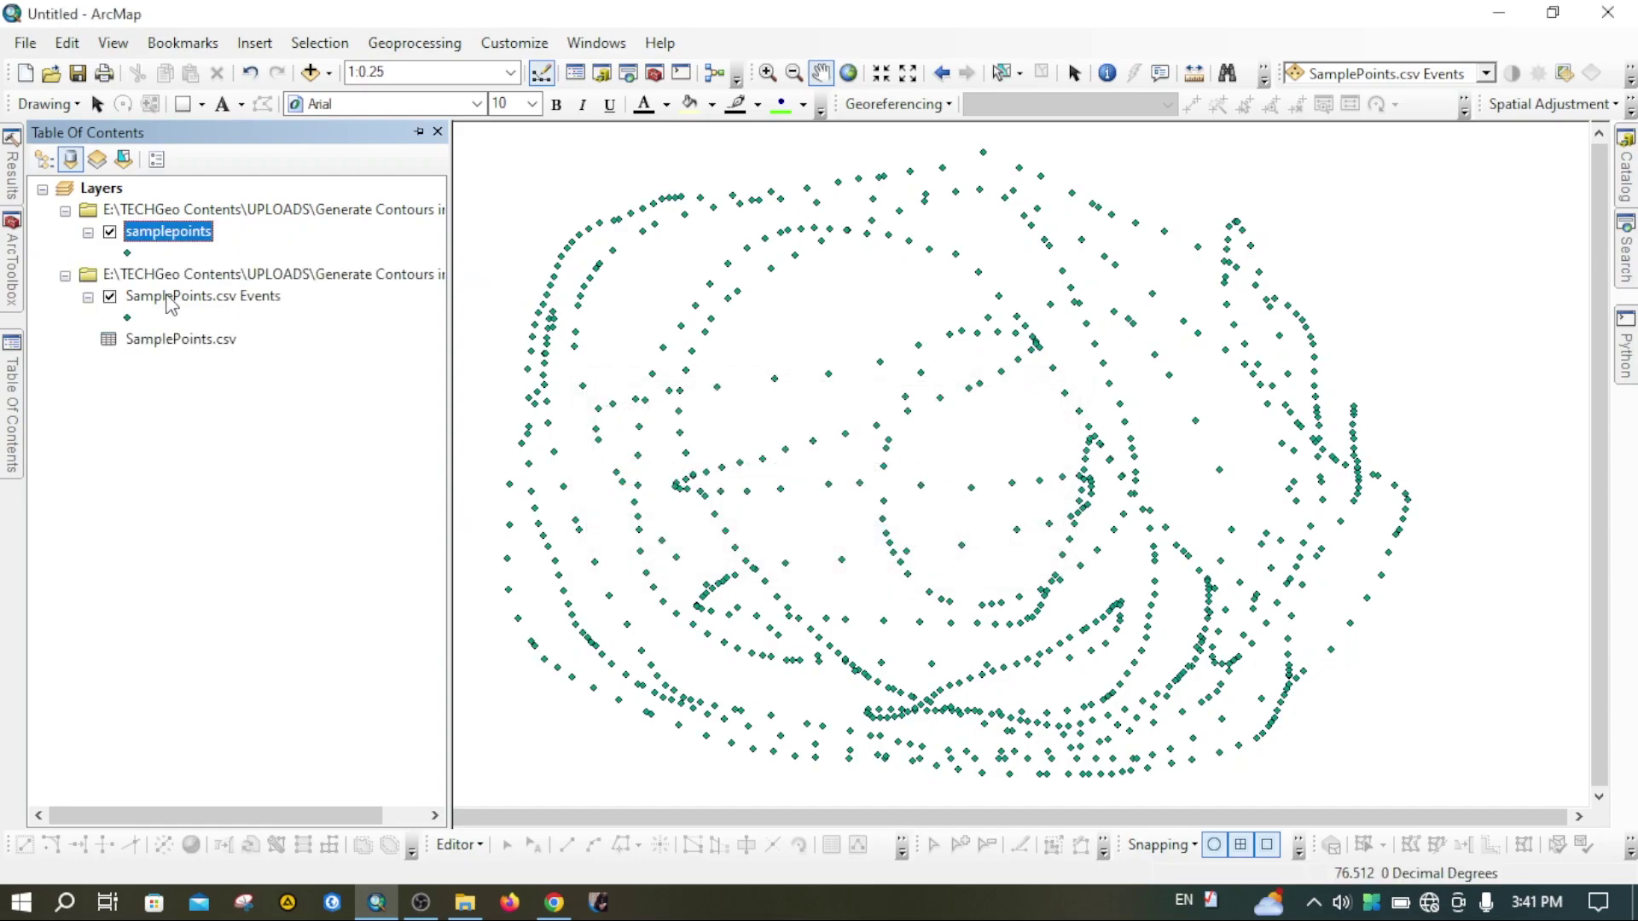
# Remove the SamplePoints.csv table and the SamplePoints.csv Events layer from the map
pyautogui.click(171, 340)
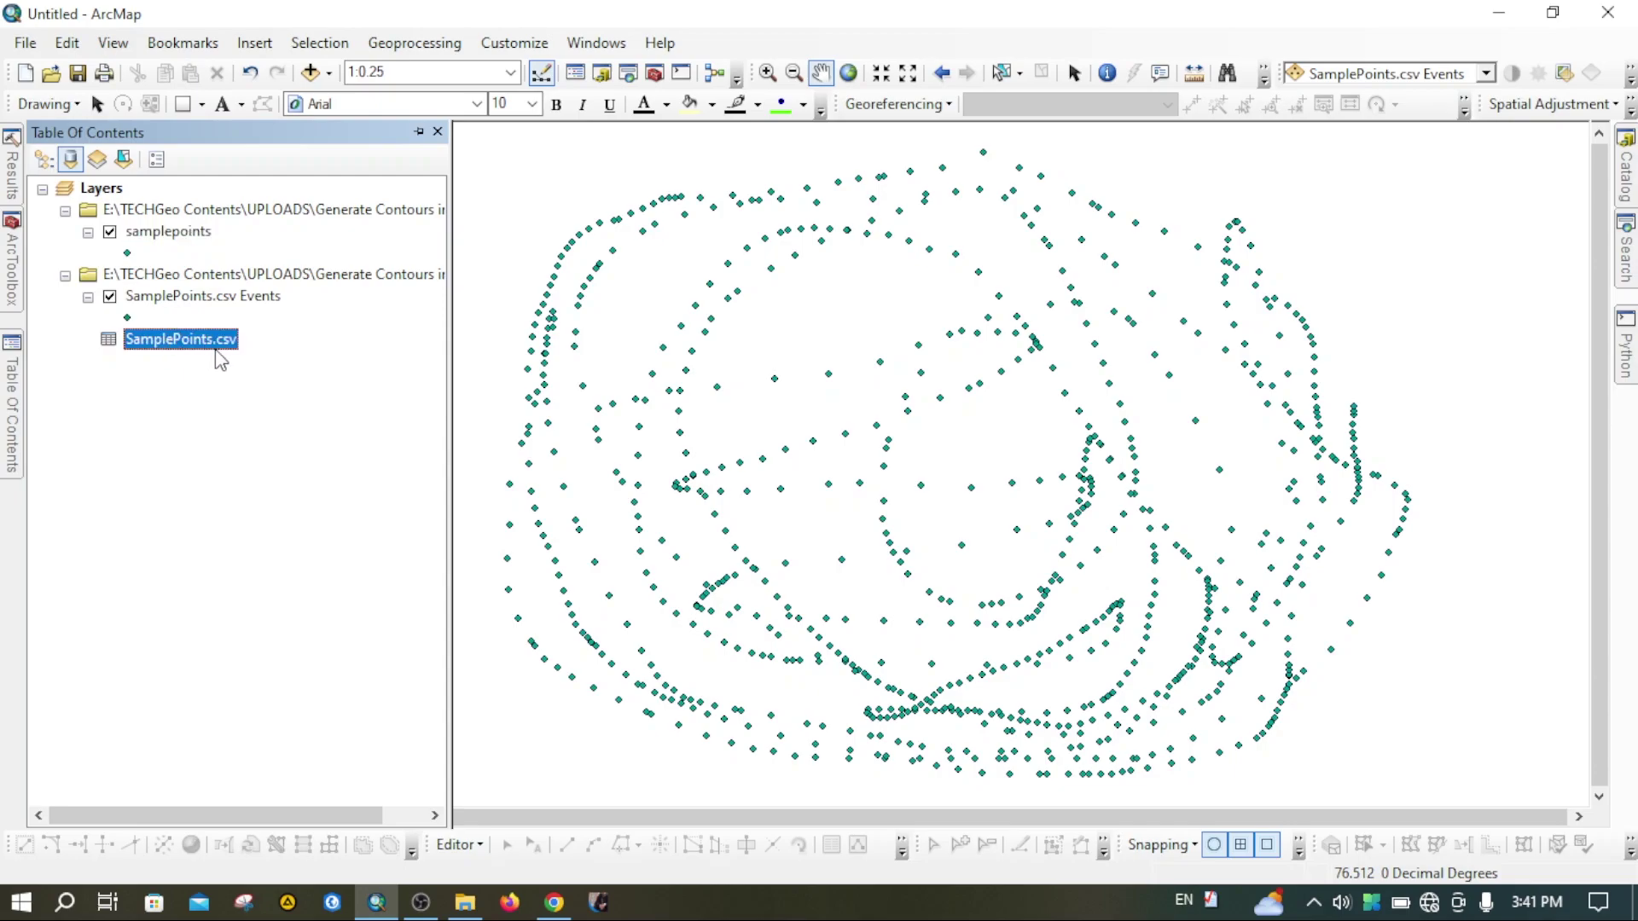
pyautogui.rightClick(196, 342)
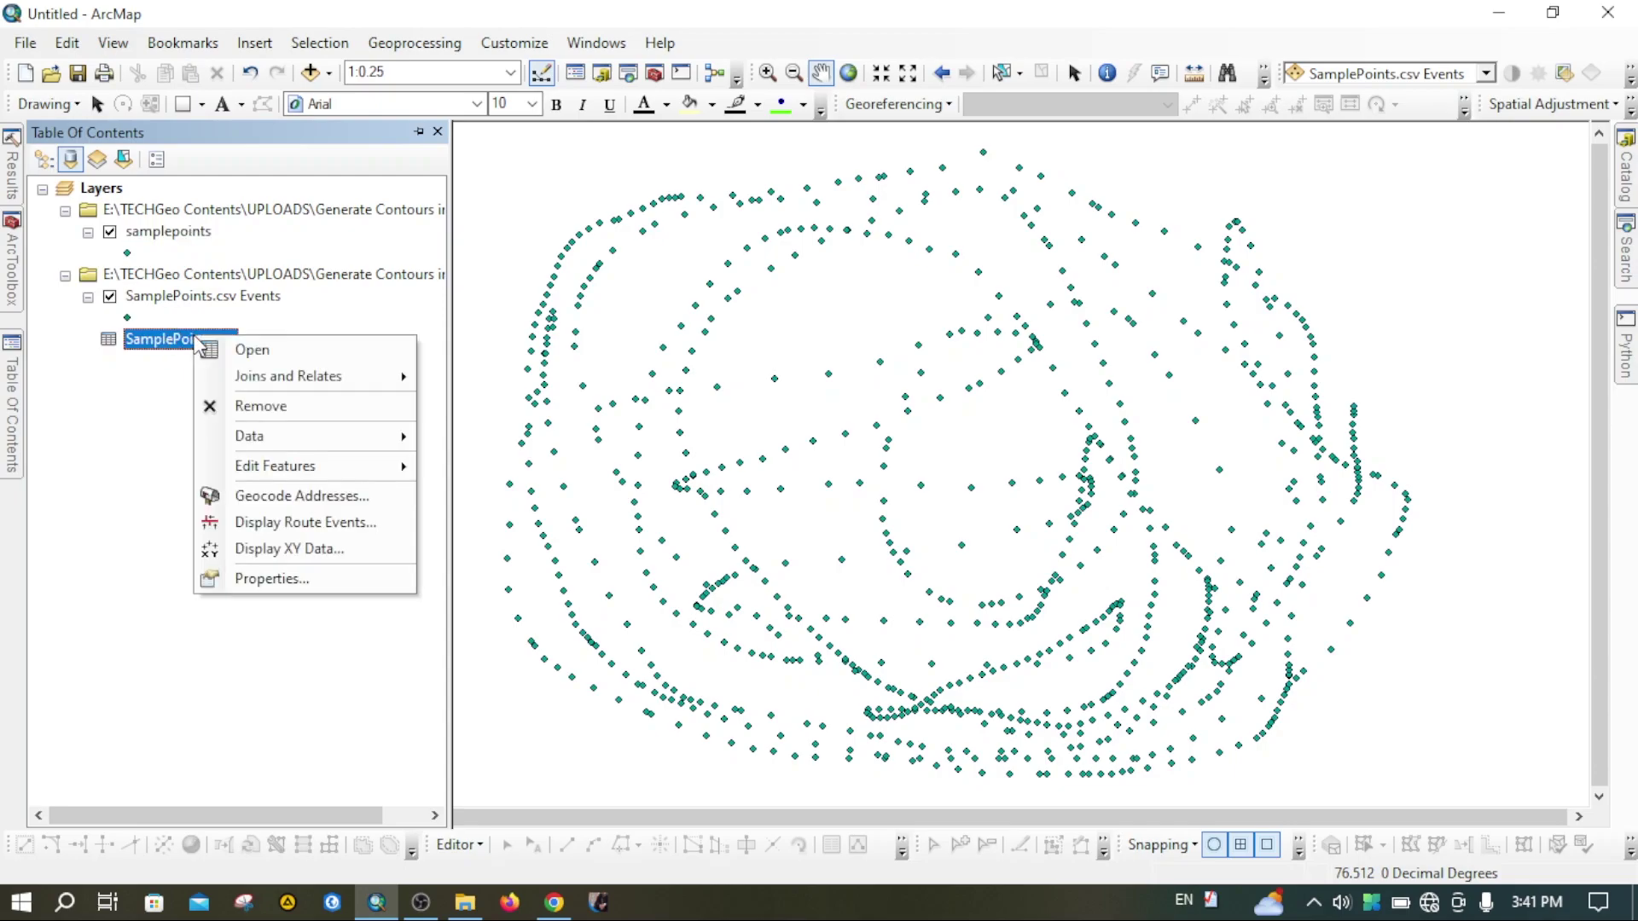
pyautogui.click(239, 402)
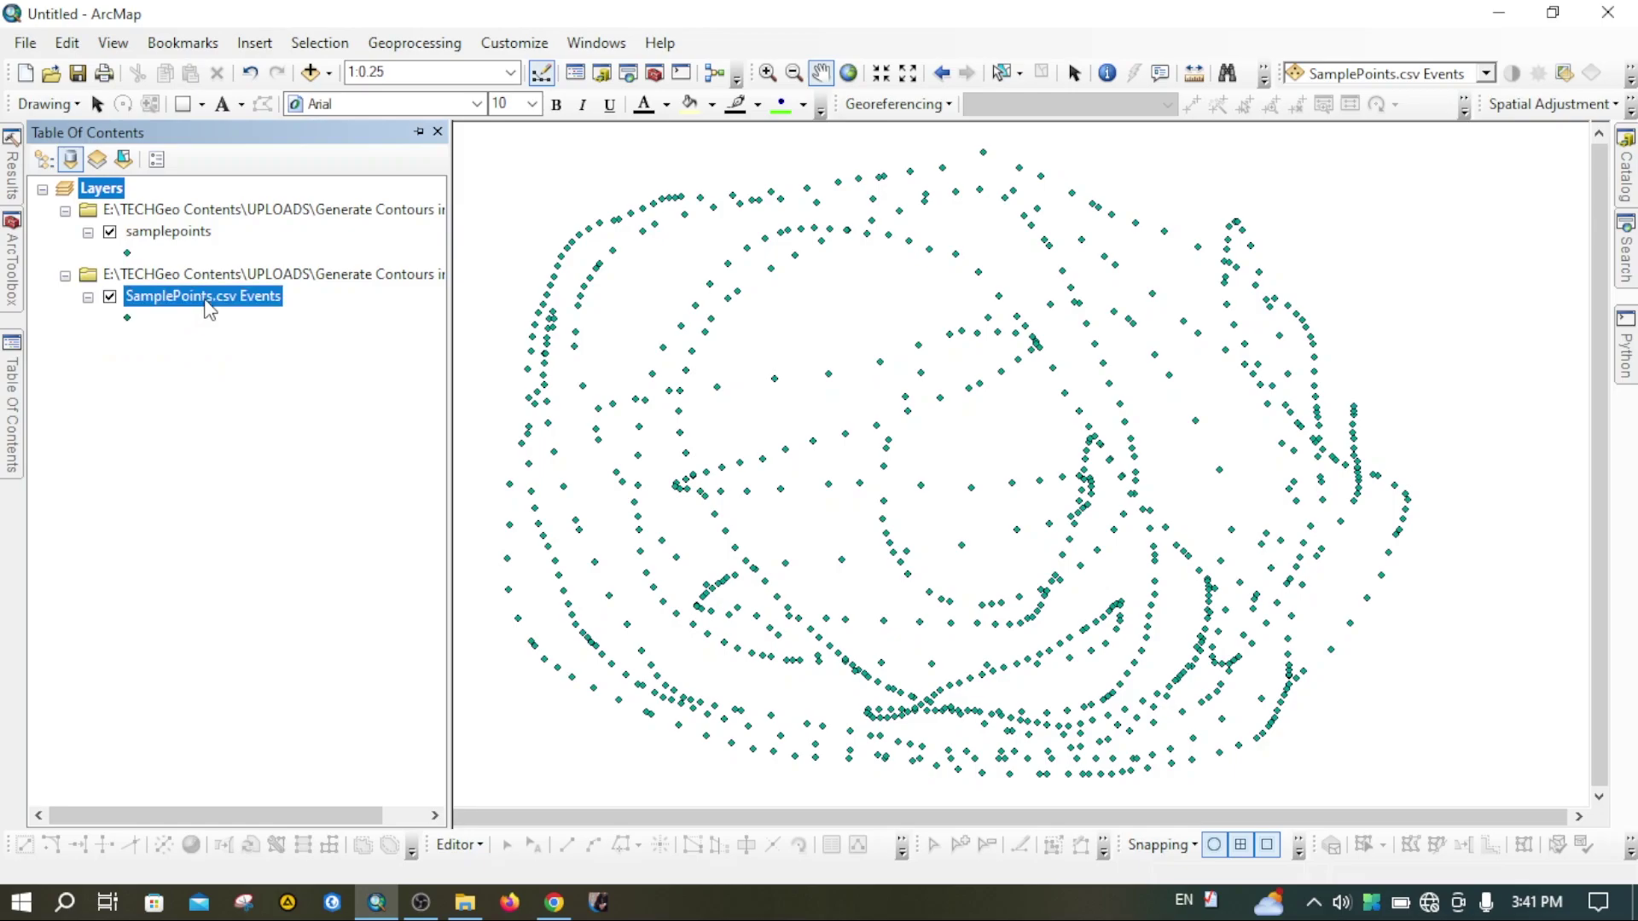
pyautogui.rightClick(208, 304)
pyautogui.click(249, 343)
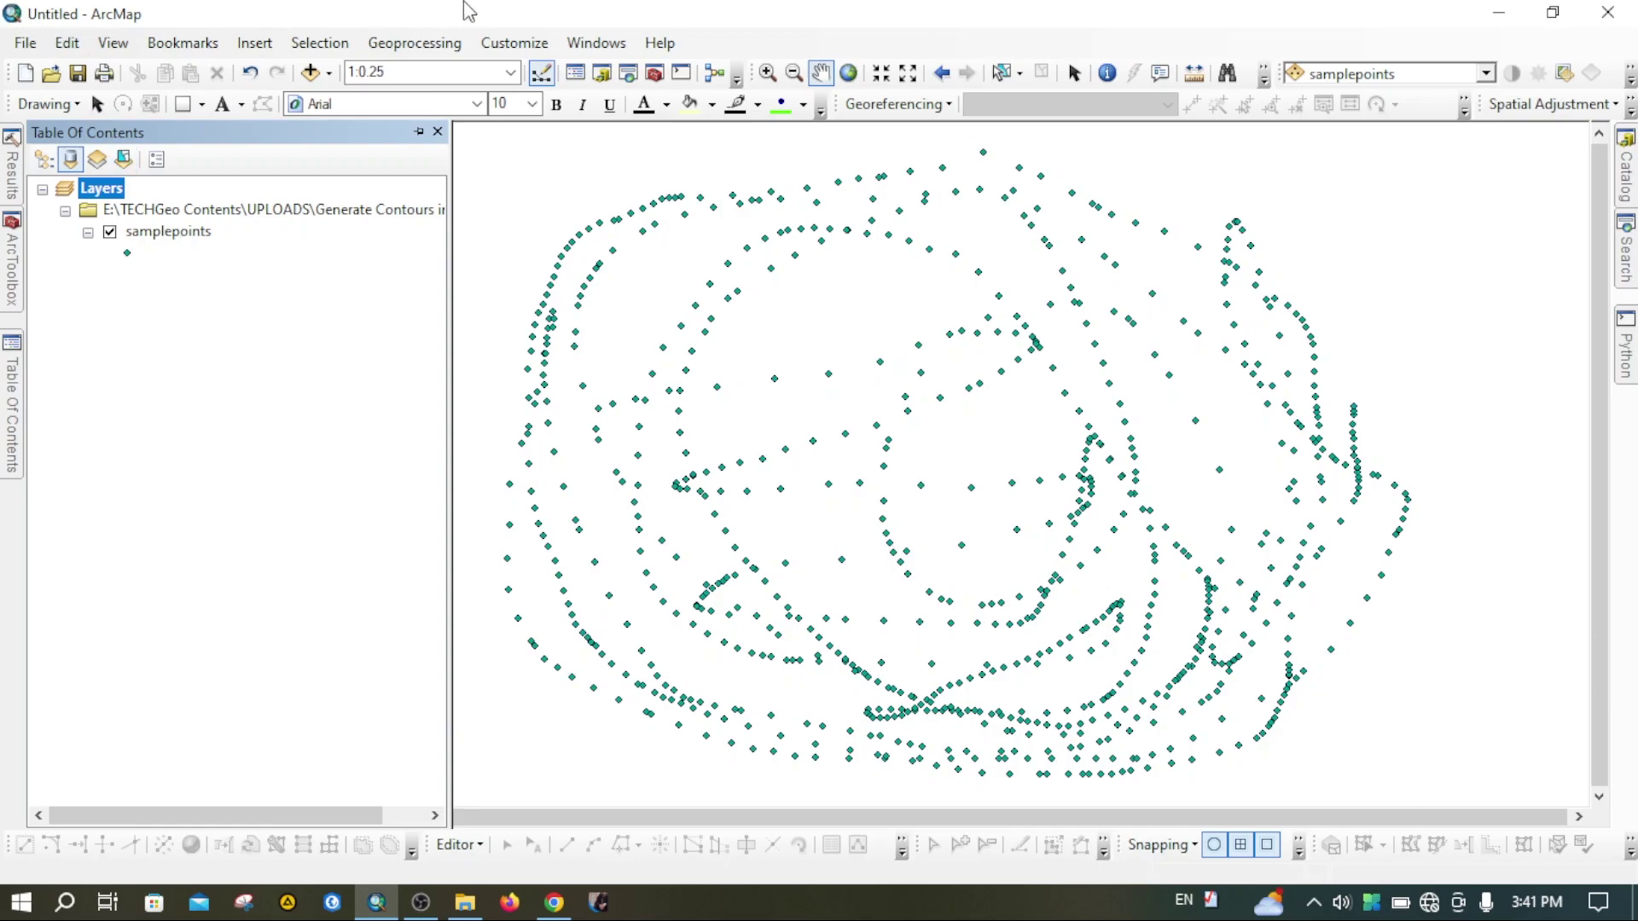
pyautogui.click(585, 47)
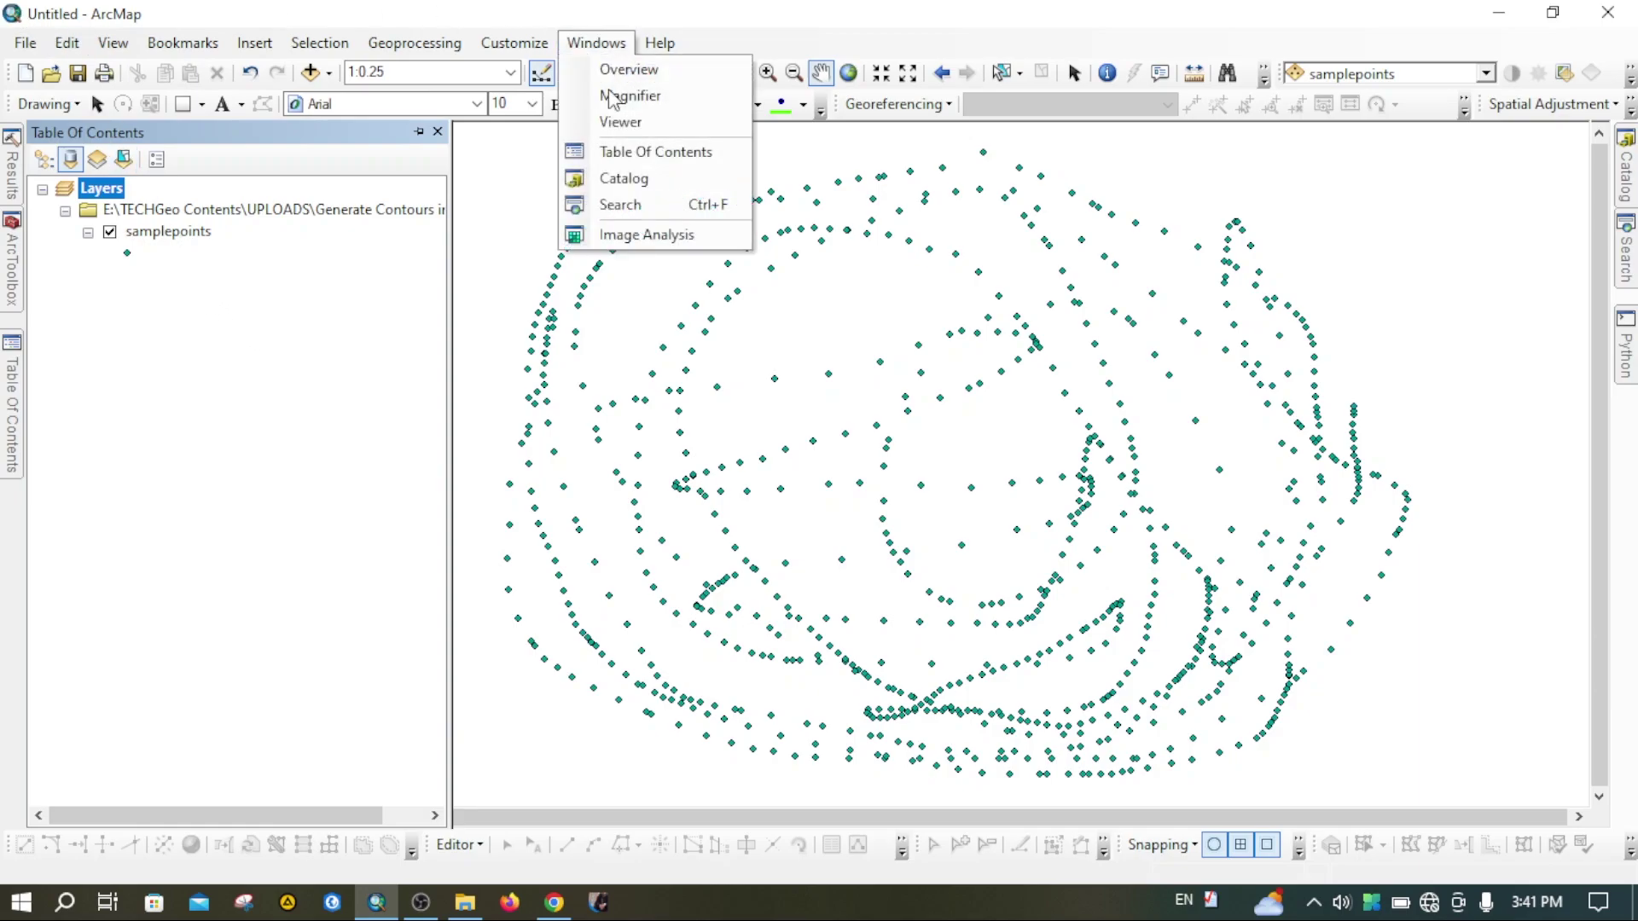
# Open the Search pane and search the tools for 'idw'
pyautogui.click(650, 207)
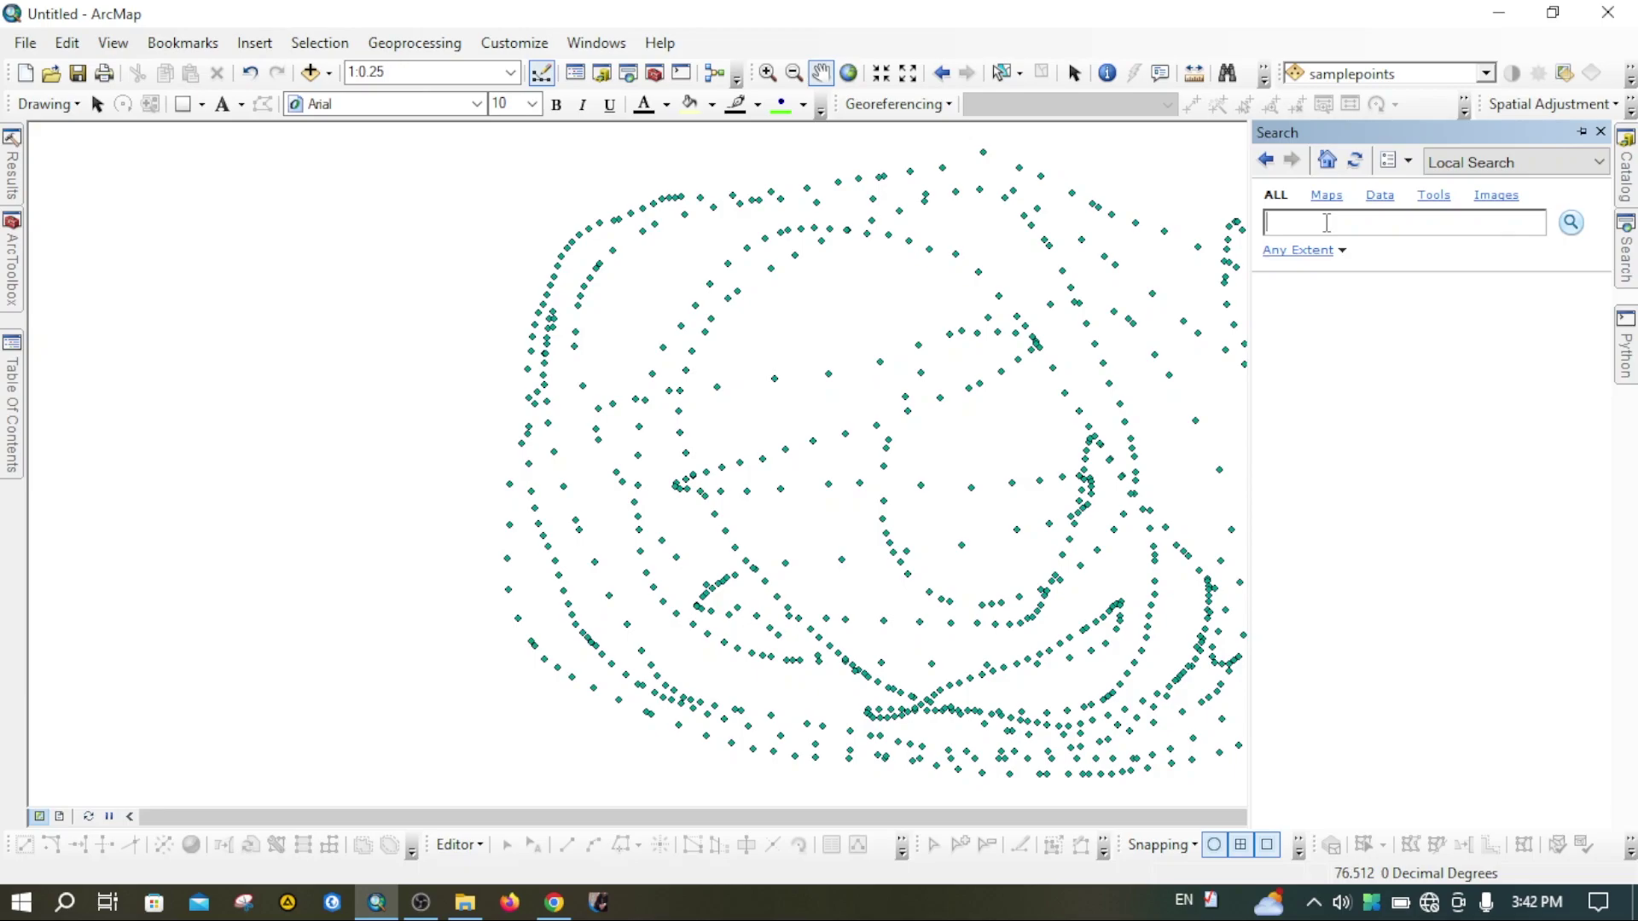
pyautogui.write('idw')
pyautogui.press('Return')
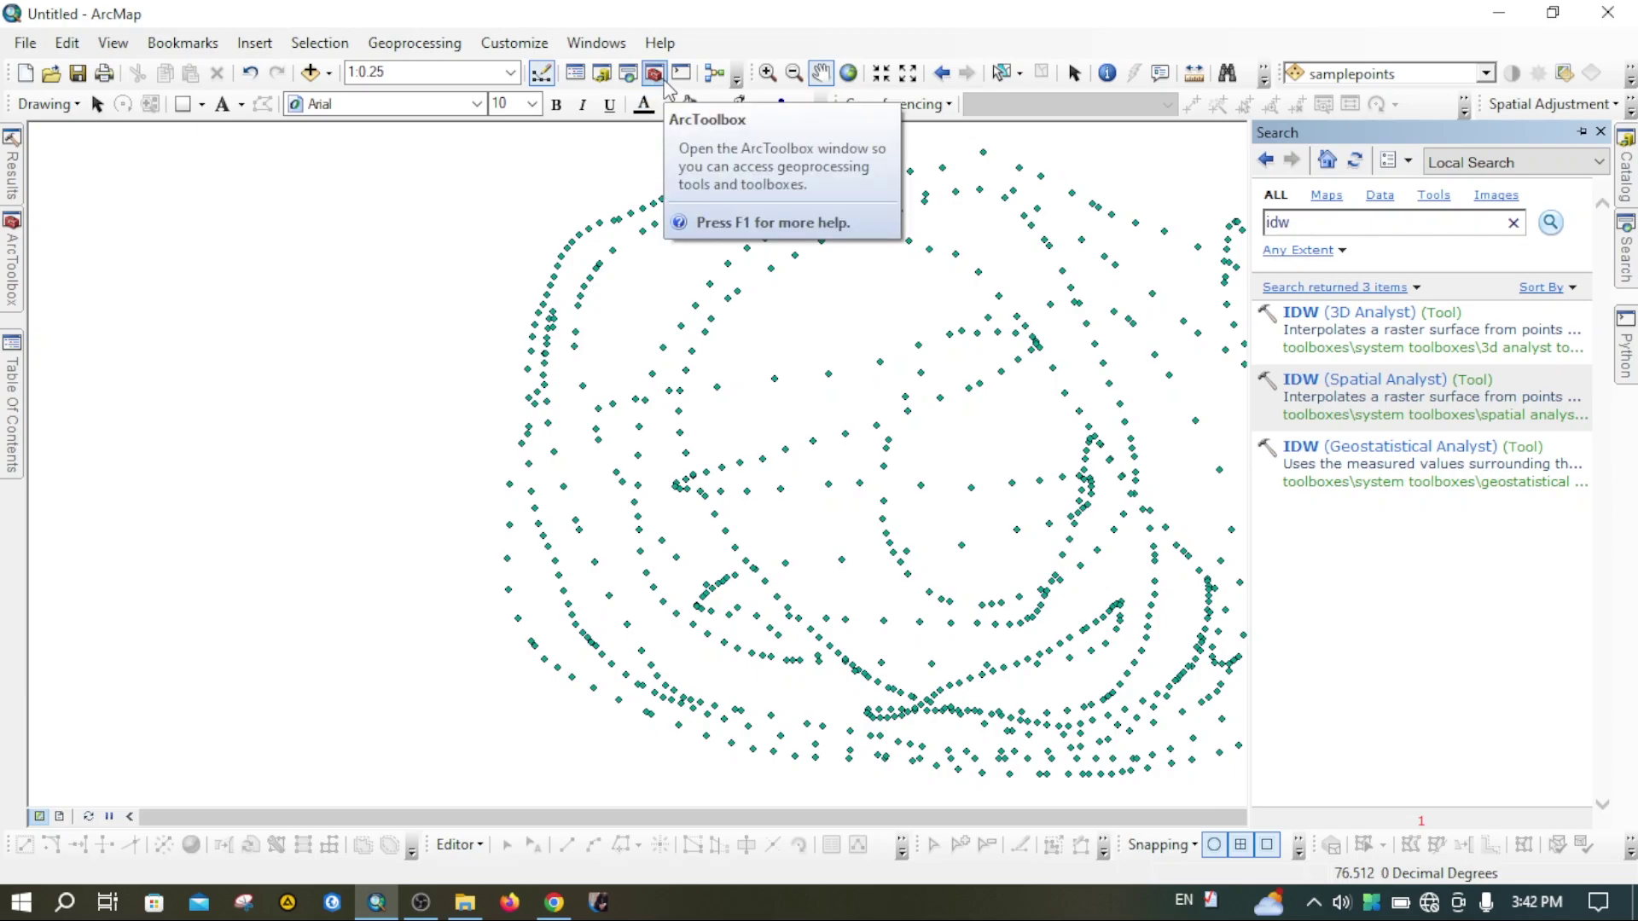
# Expand Spatial Analyst Tools > Interpolation in ArcToolbox, auto-hide it, and show the idw results
pyautogui.click(666, 79)
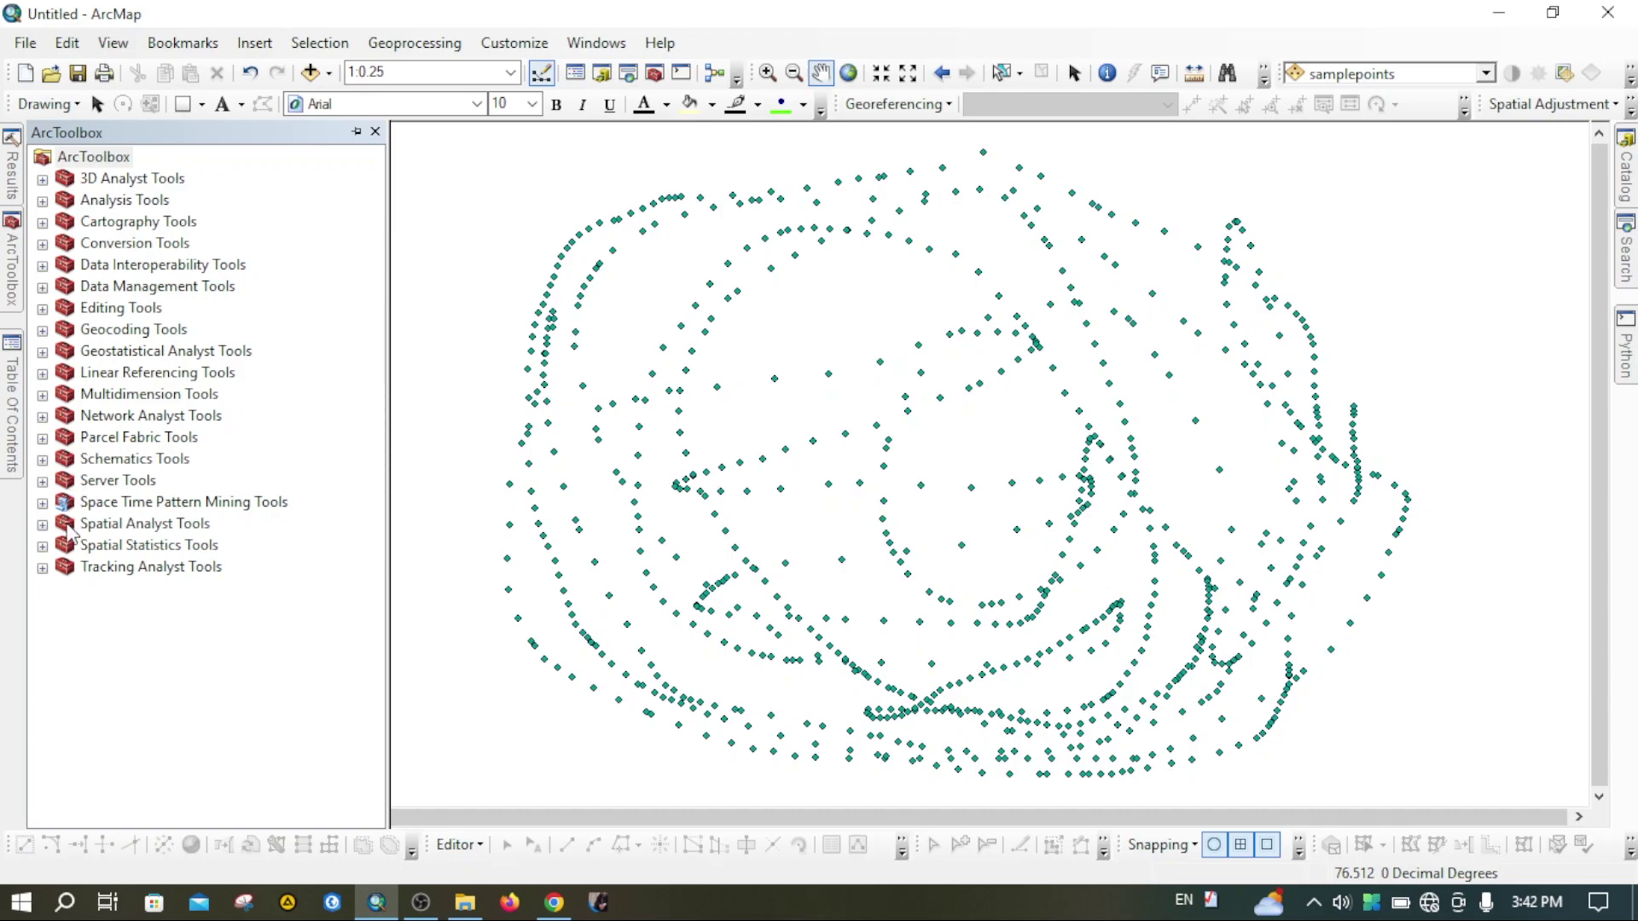
pyautogui.click(42, 524)
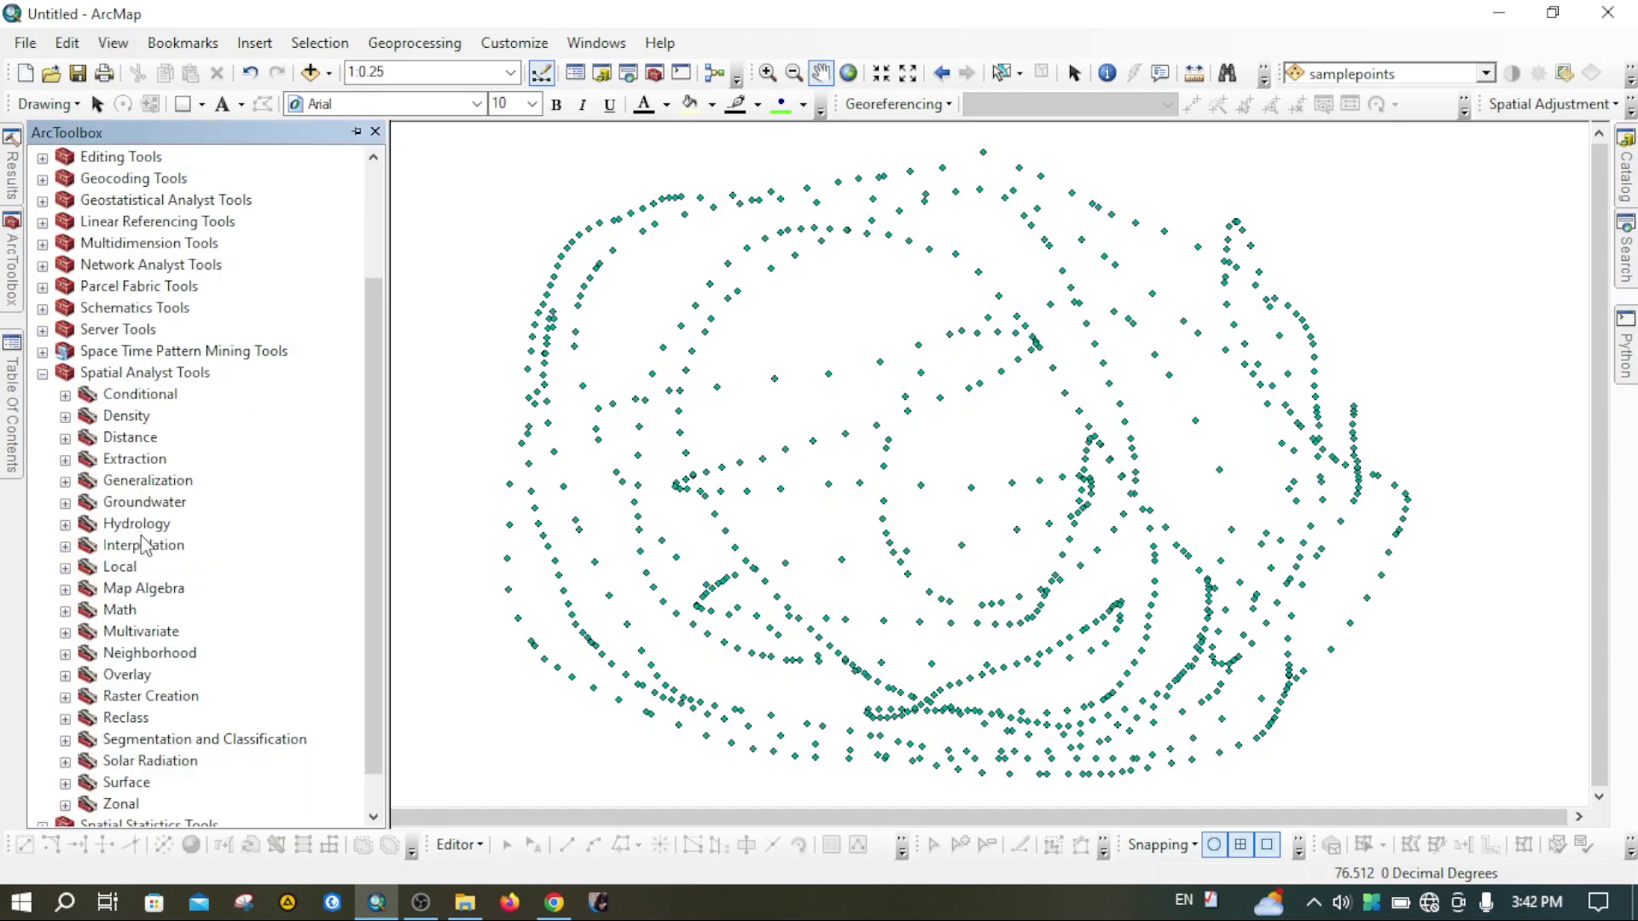
pyautogui.click(65, 546)
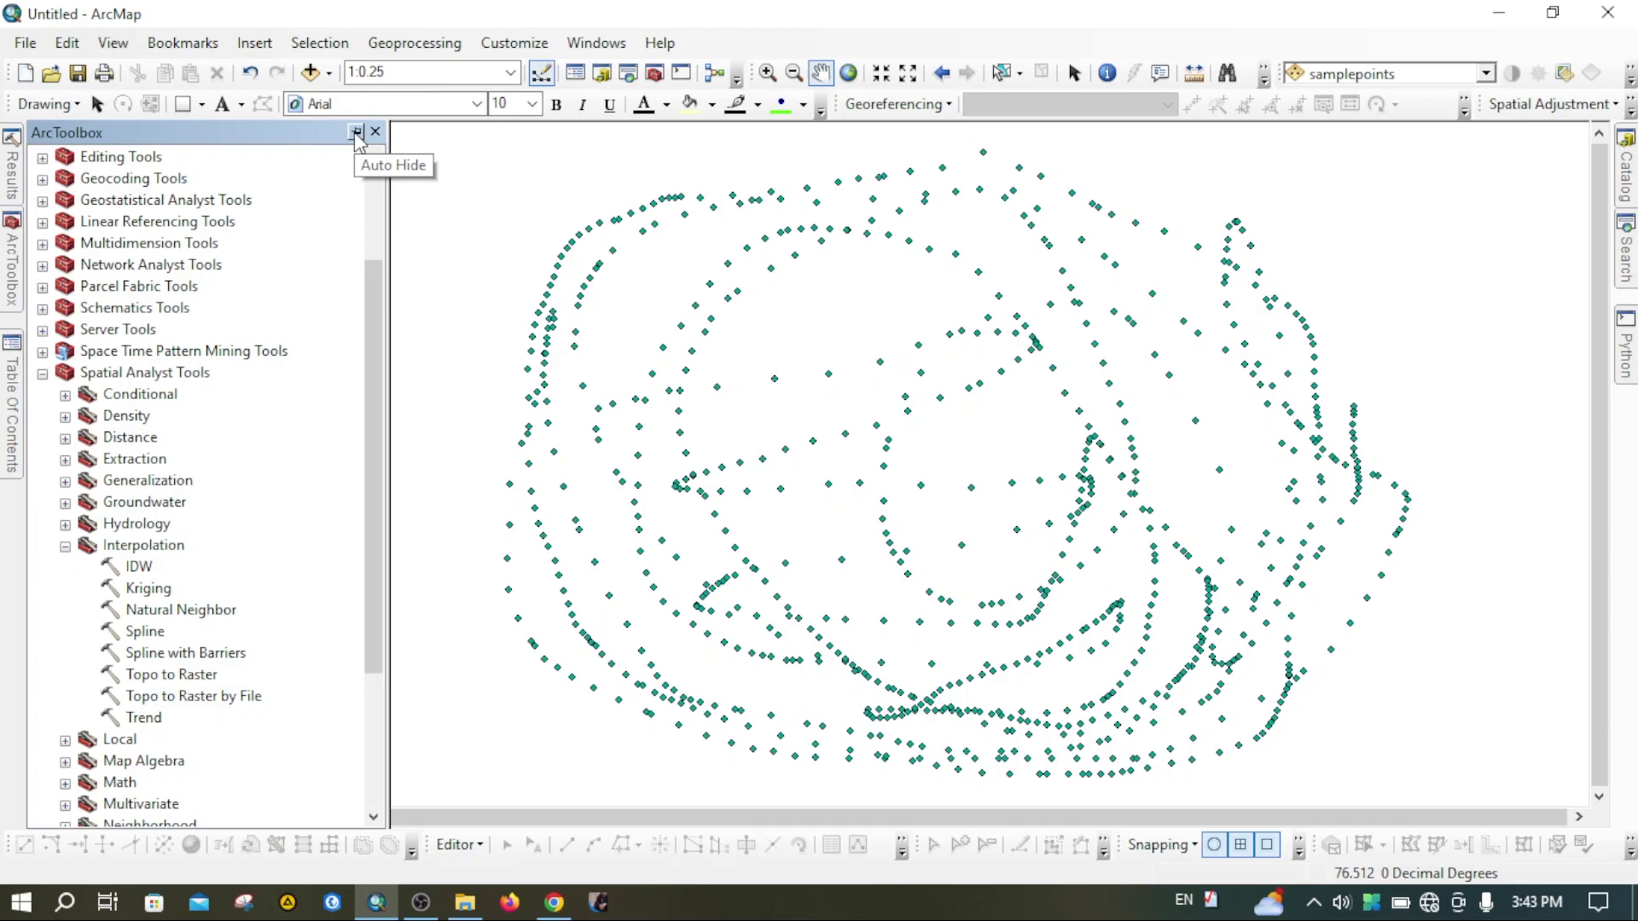
pyautogui.click(357, 132)
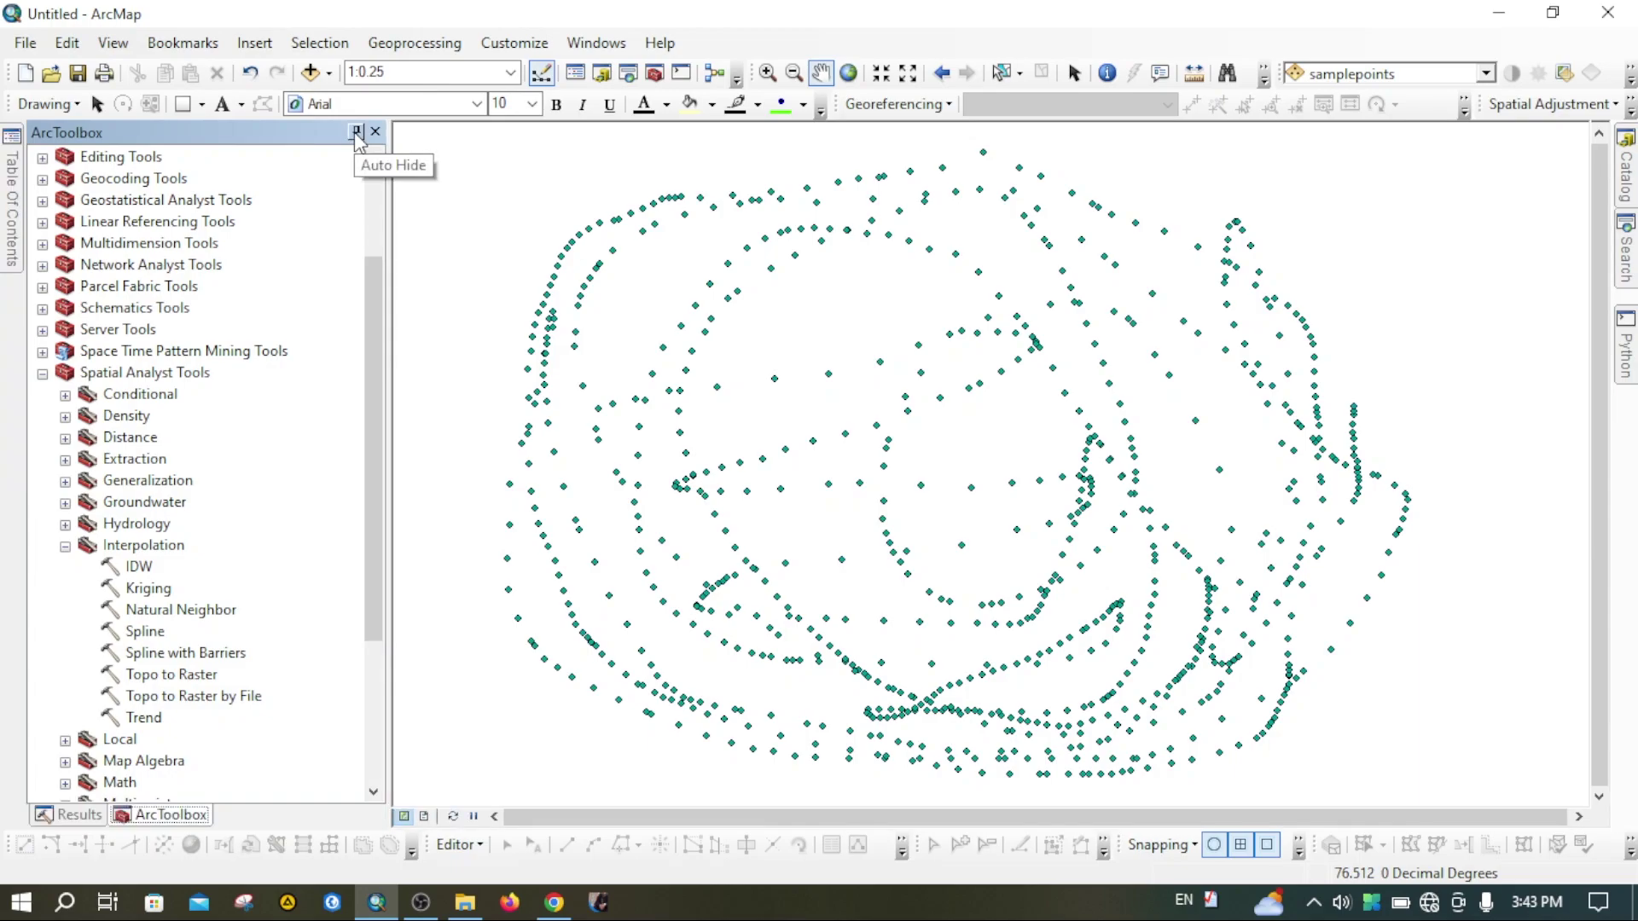
pyautogui.moveTo(1631, 264)
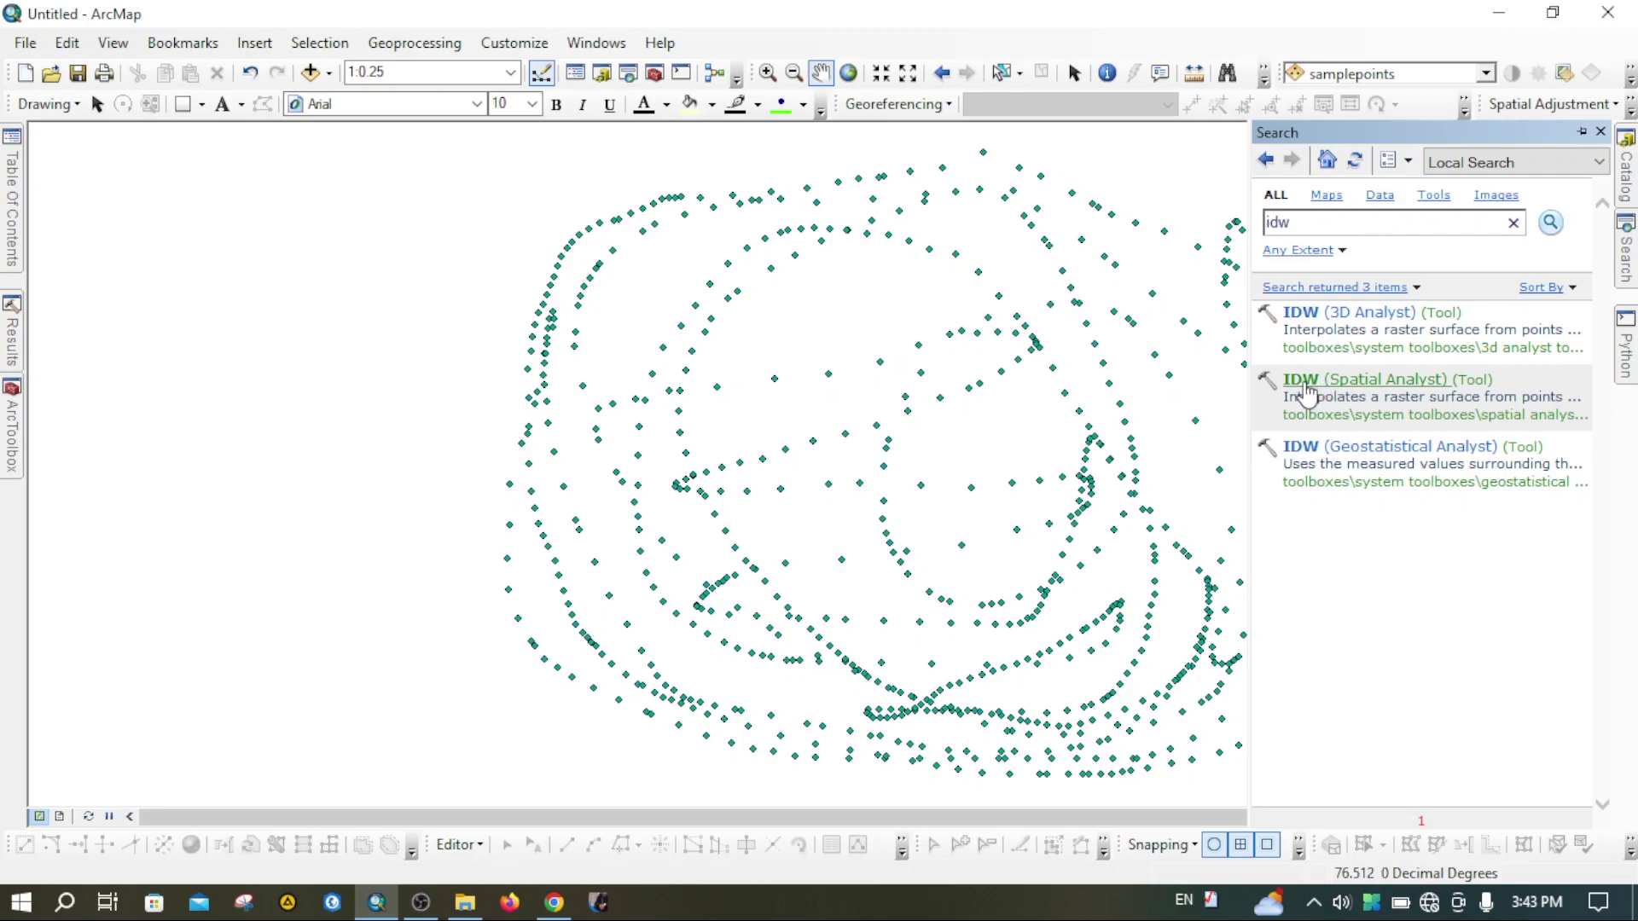
# Open IDW with samplepoints as input point features and altitude as the Z value field
pyautogui.click(1302, 381)
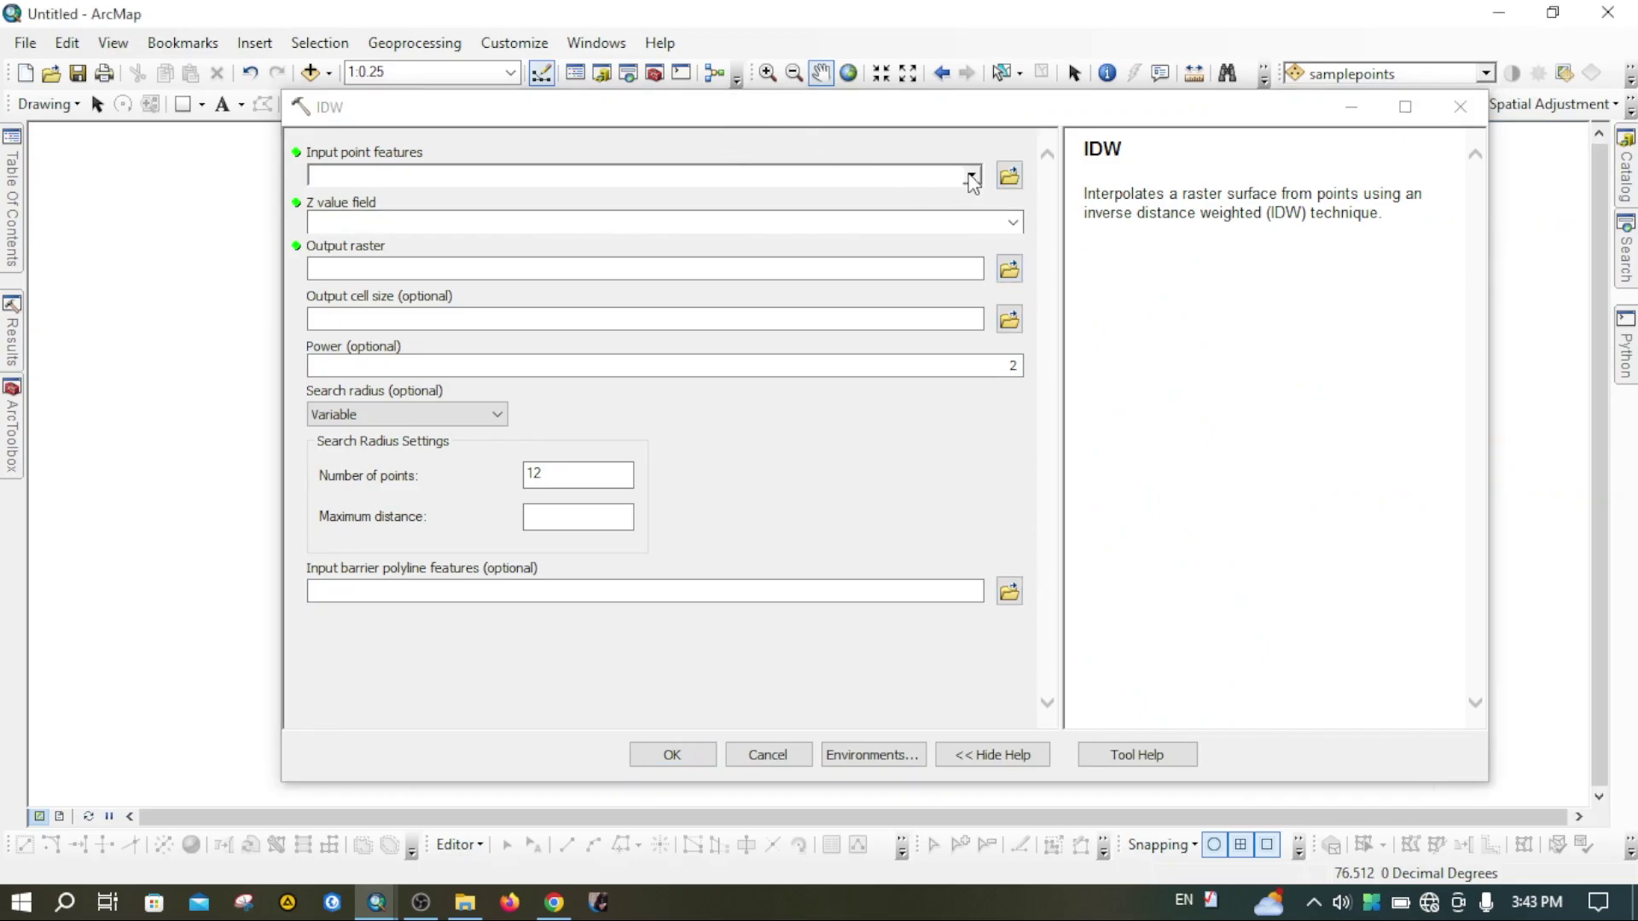
pyautogui.click(972, 176)
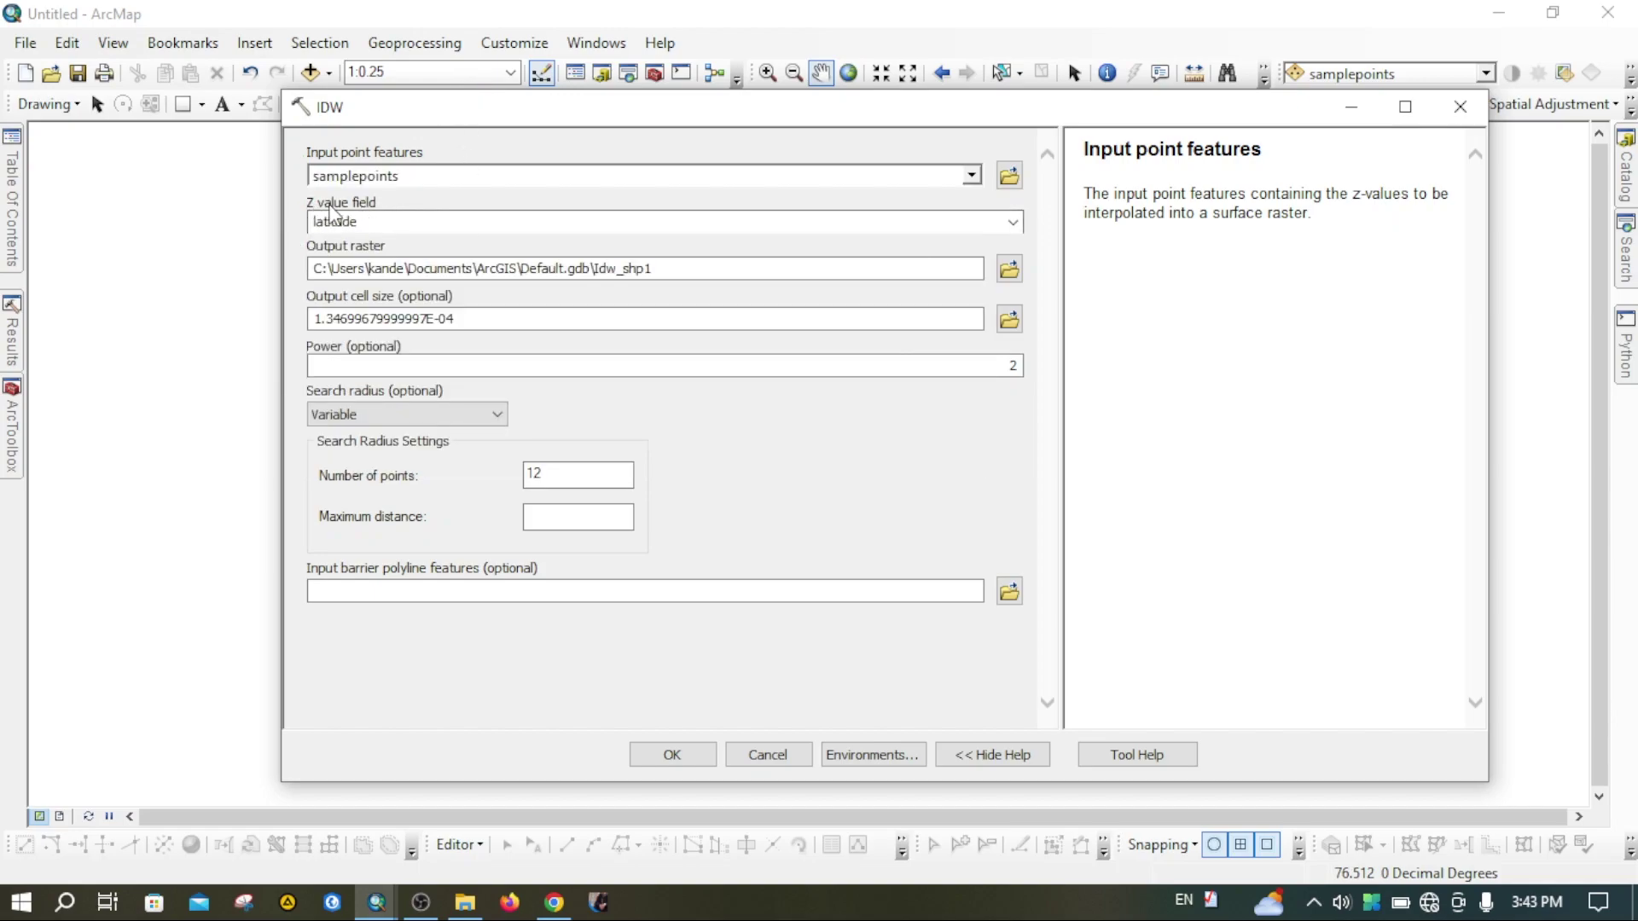
pyautogui.click(1012, 222)
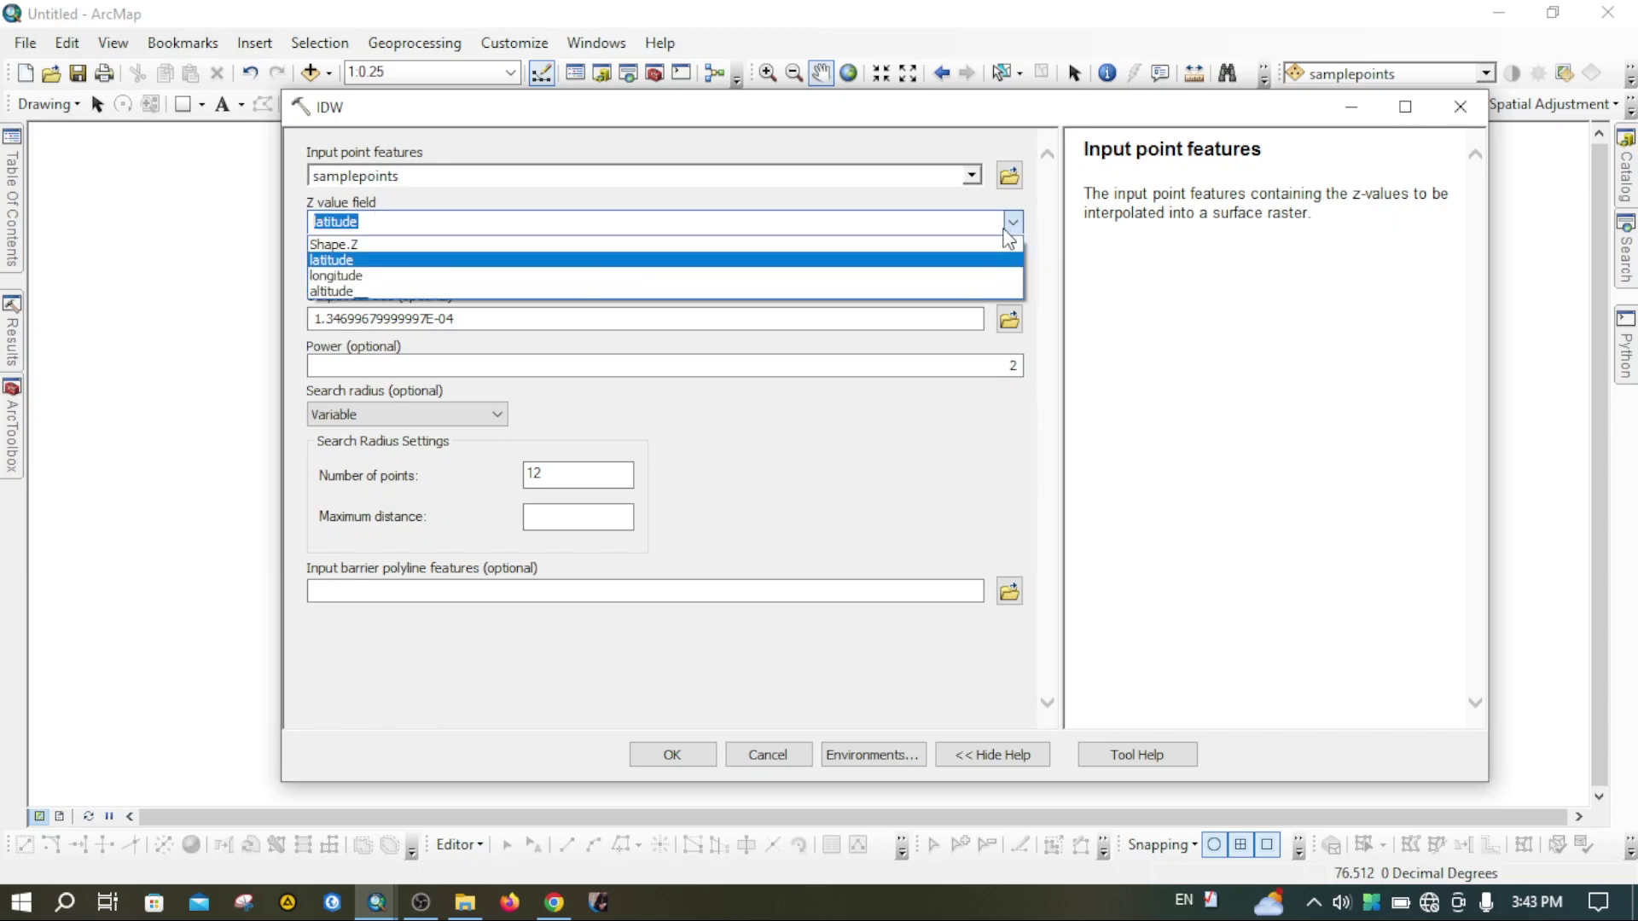
pyautogui.click(333, 291)
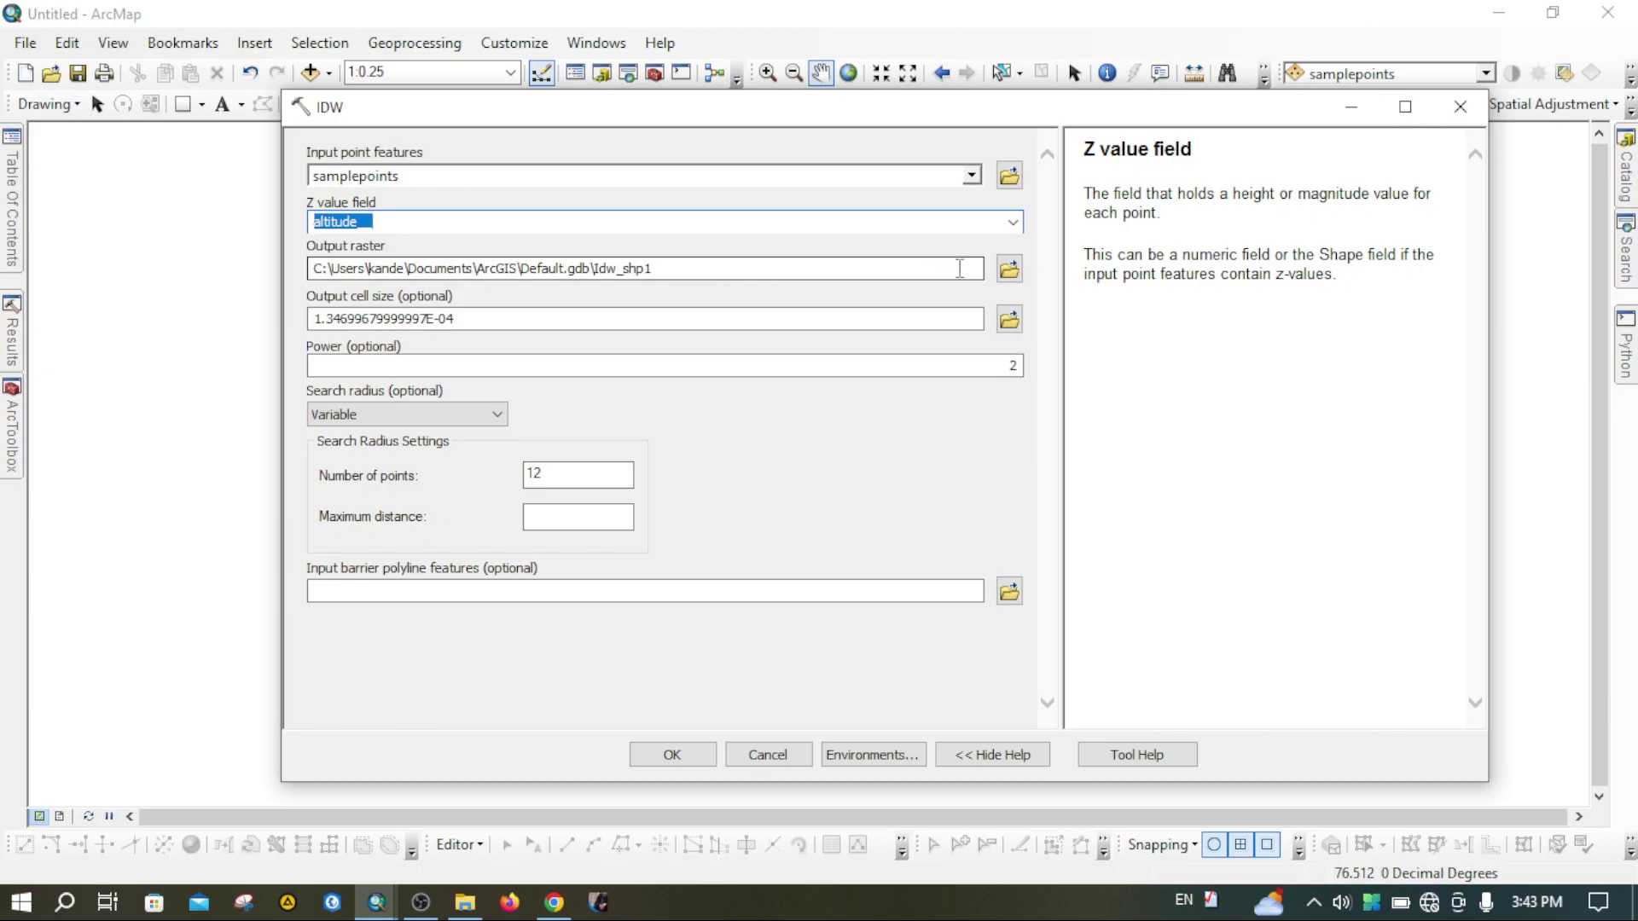
pyautogui.click(1010, 270)
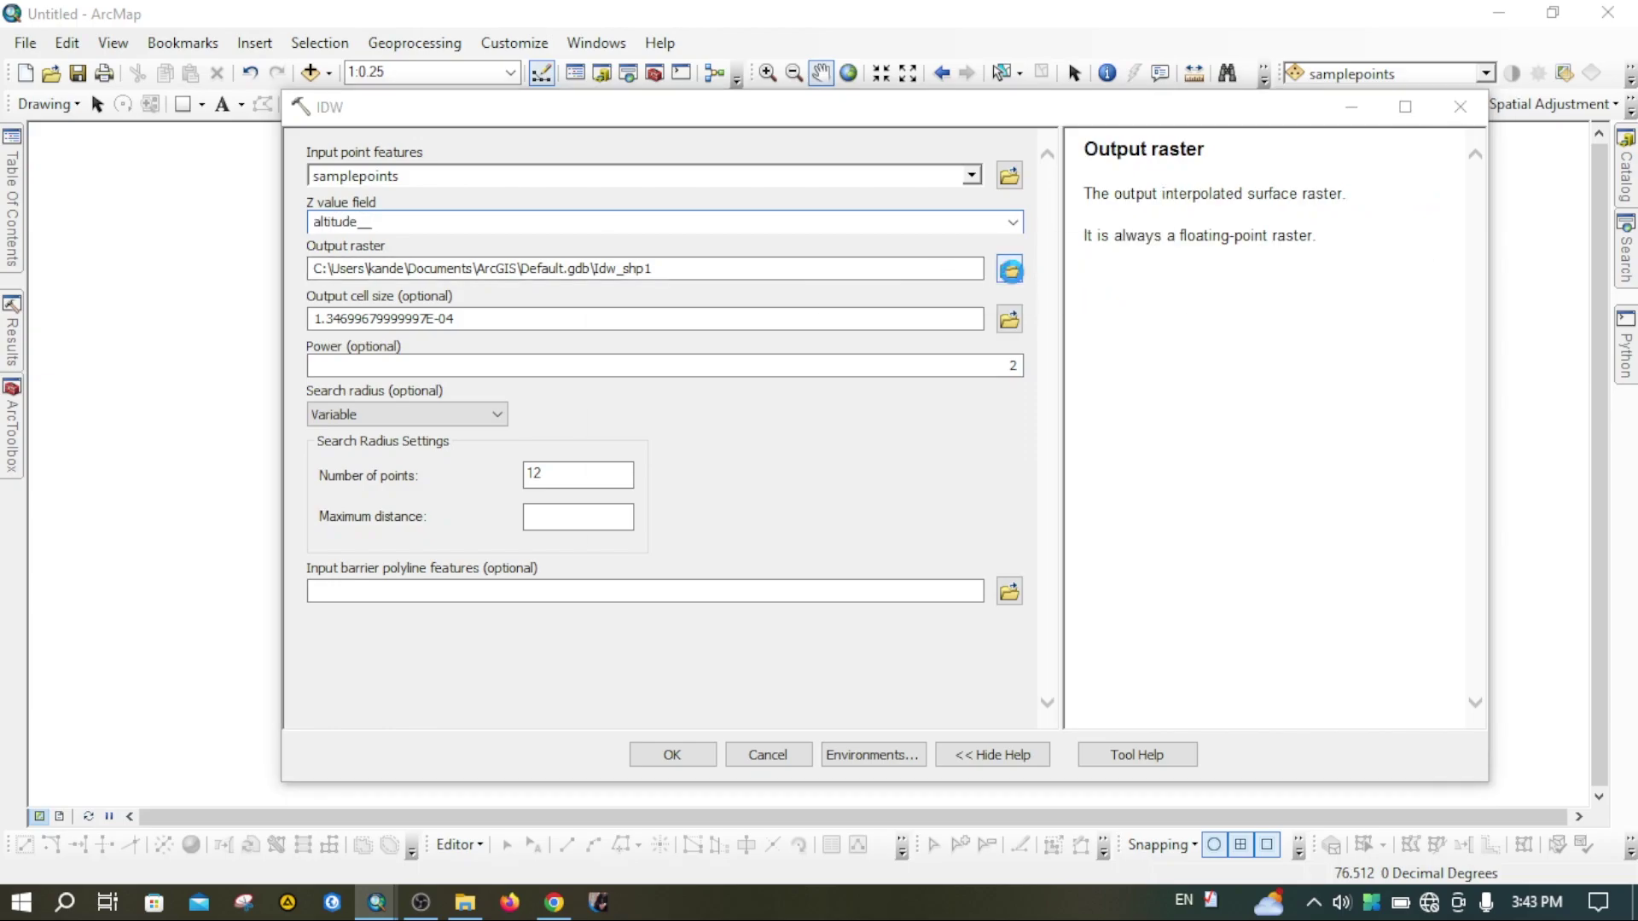
# Save the IDW output raster as dem.tif in the Generate Contours in ArcGis folder
pyautogui.click(808, 298)
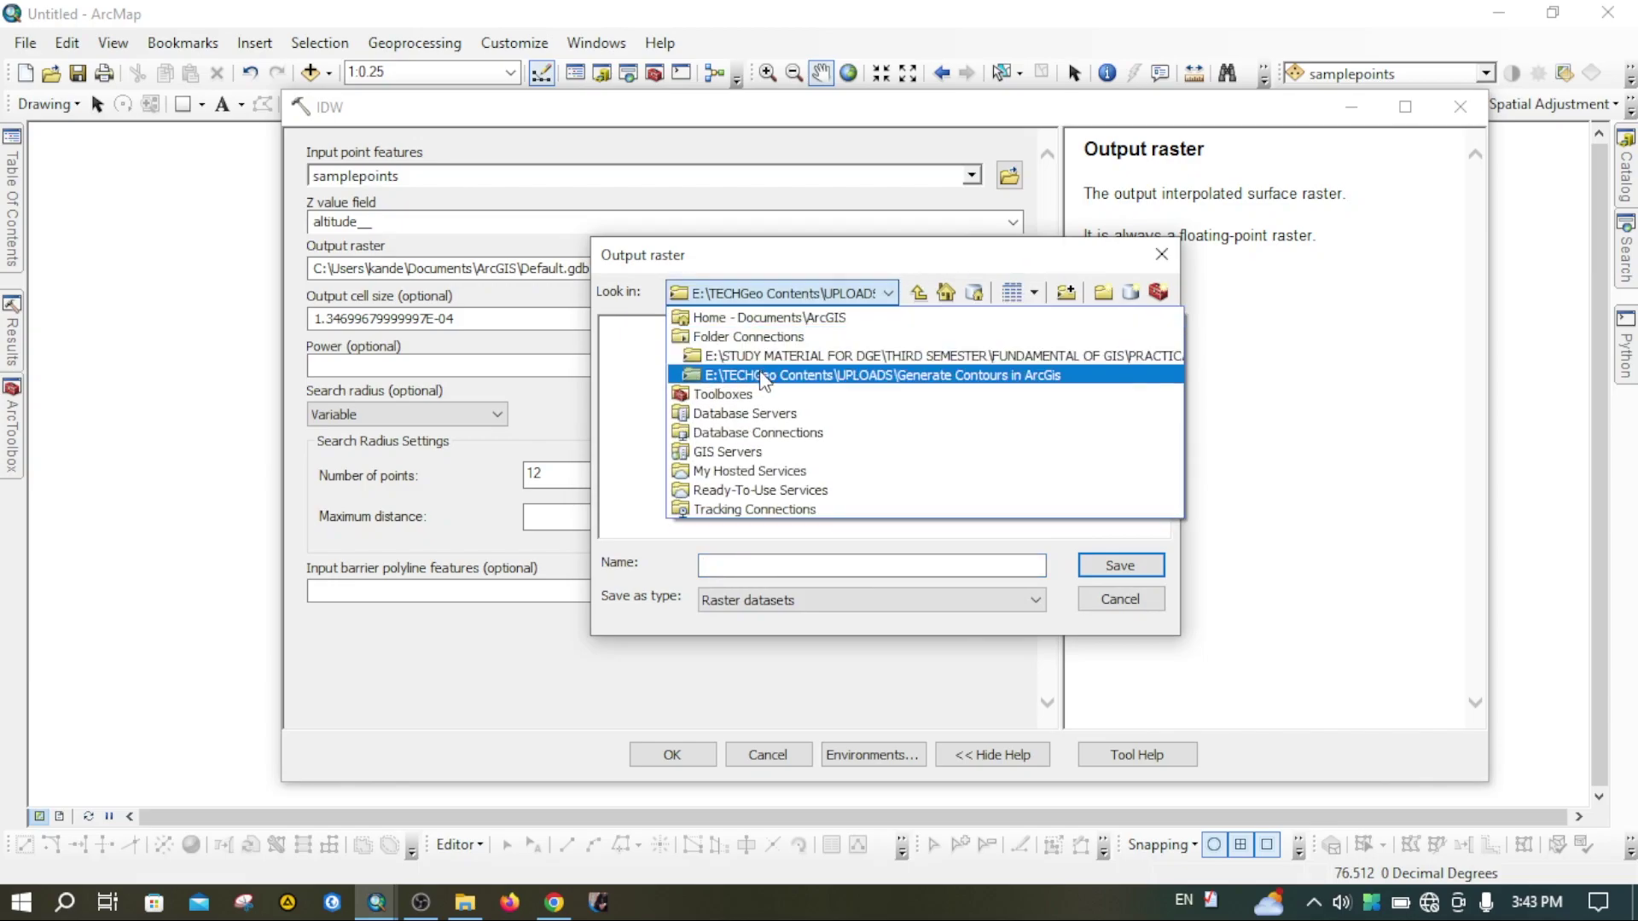
pyautogui.click(759, 378)
pyautogui.click(772, 563)
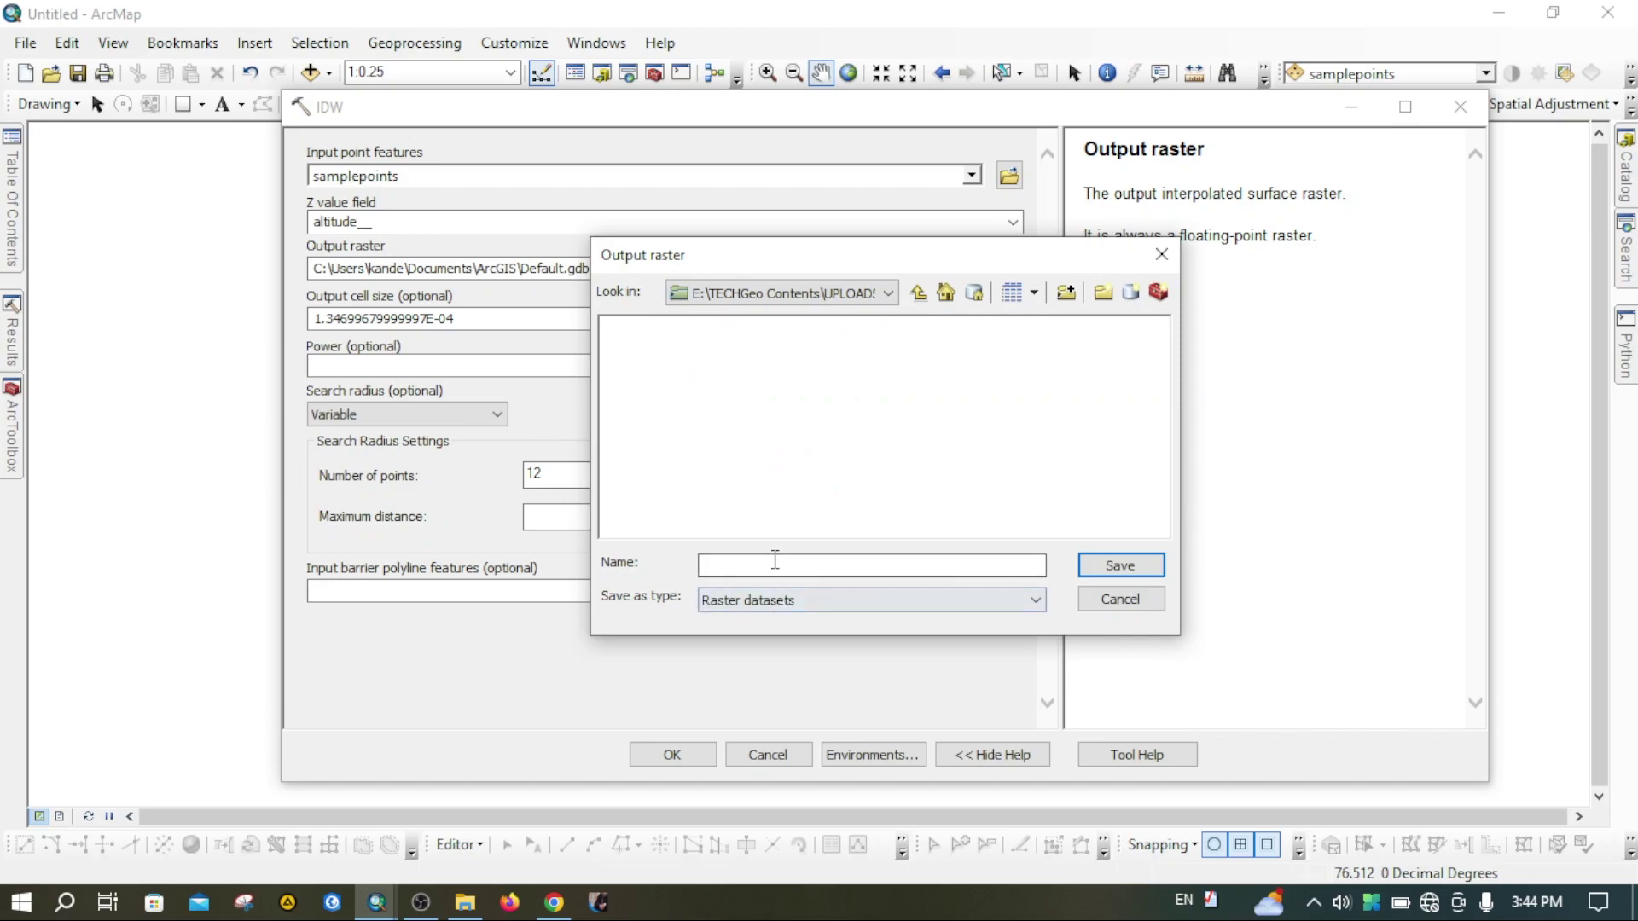
pyautogui.write('dem')
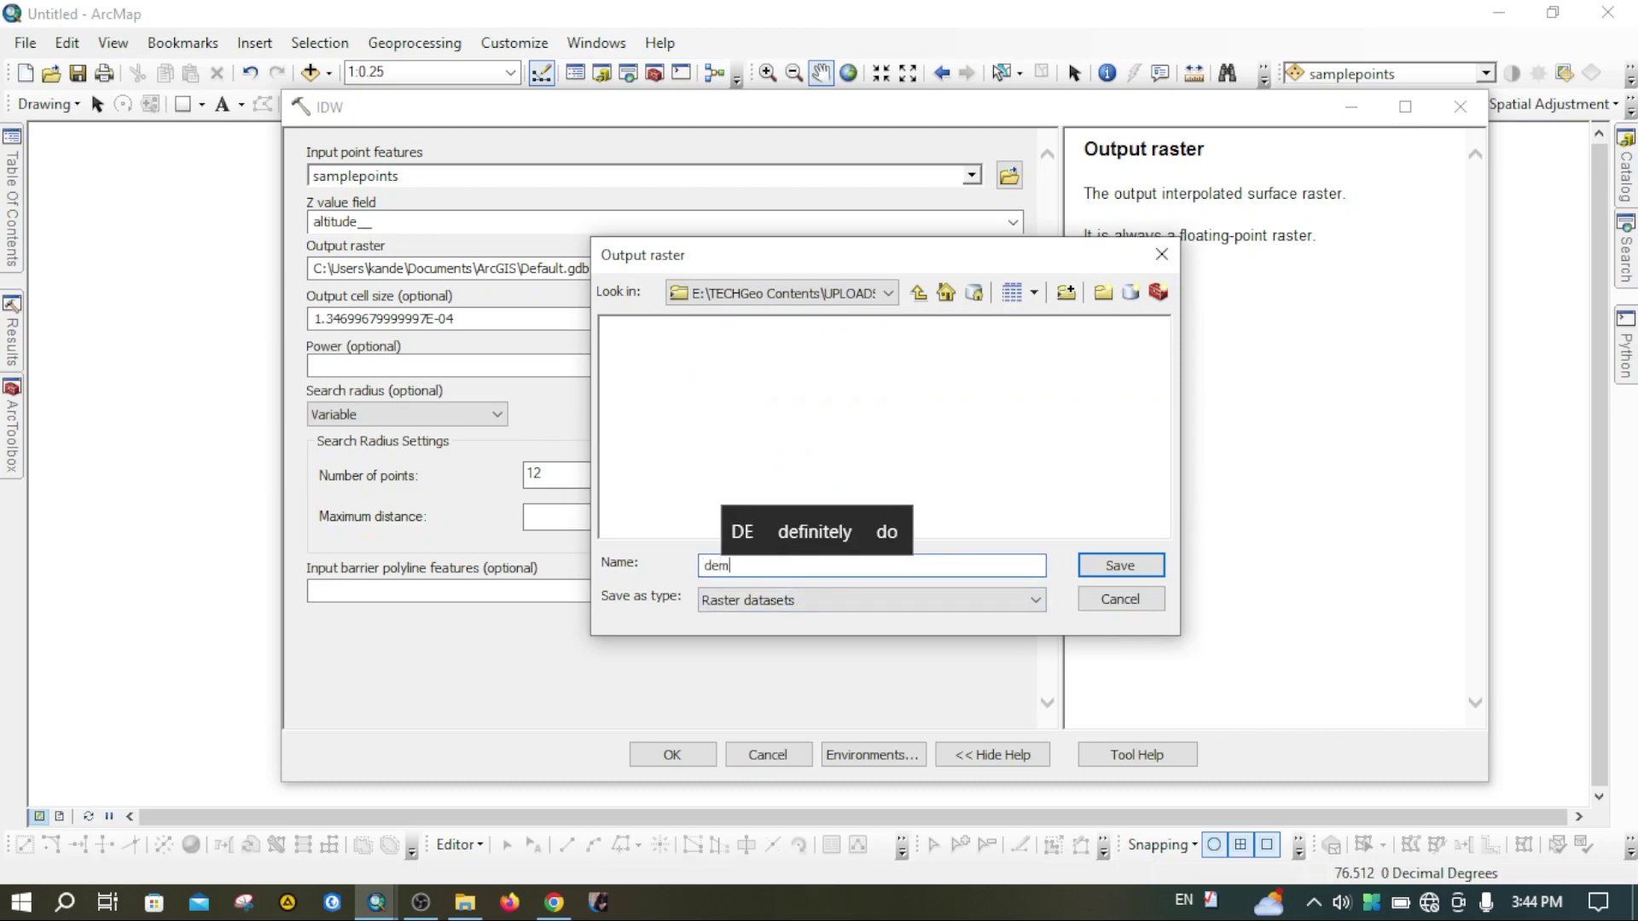
pyautogui.write('.')
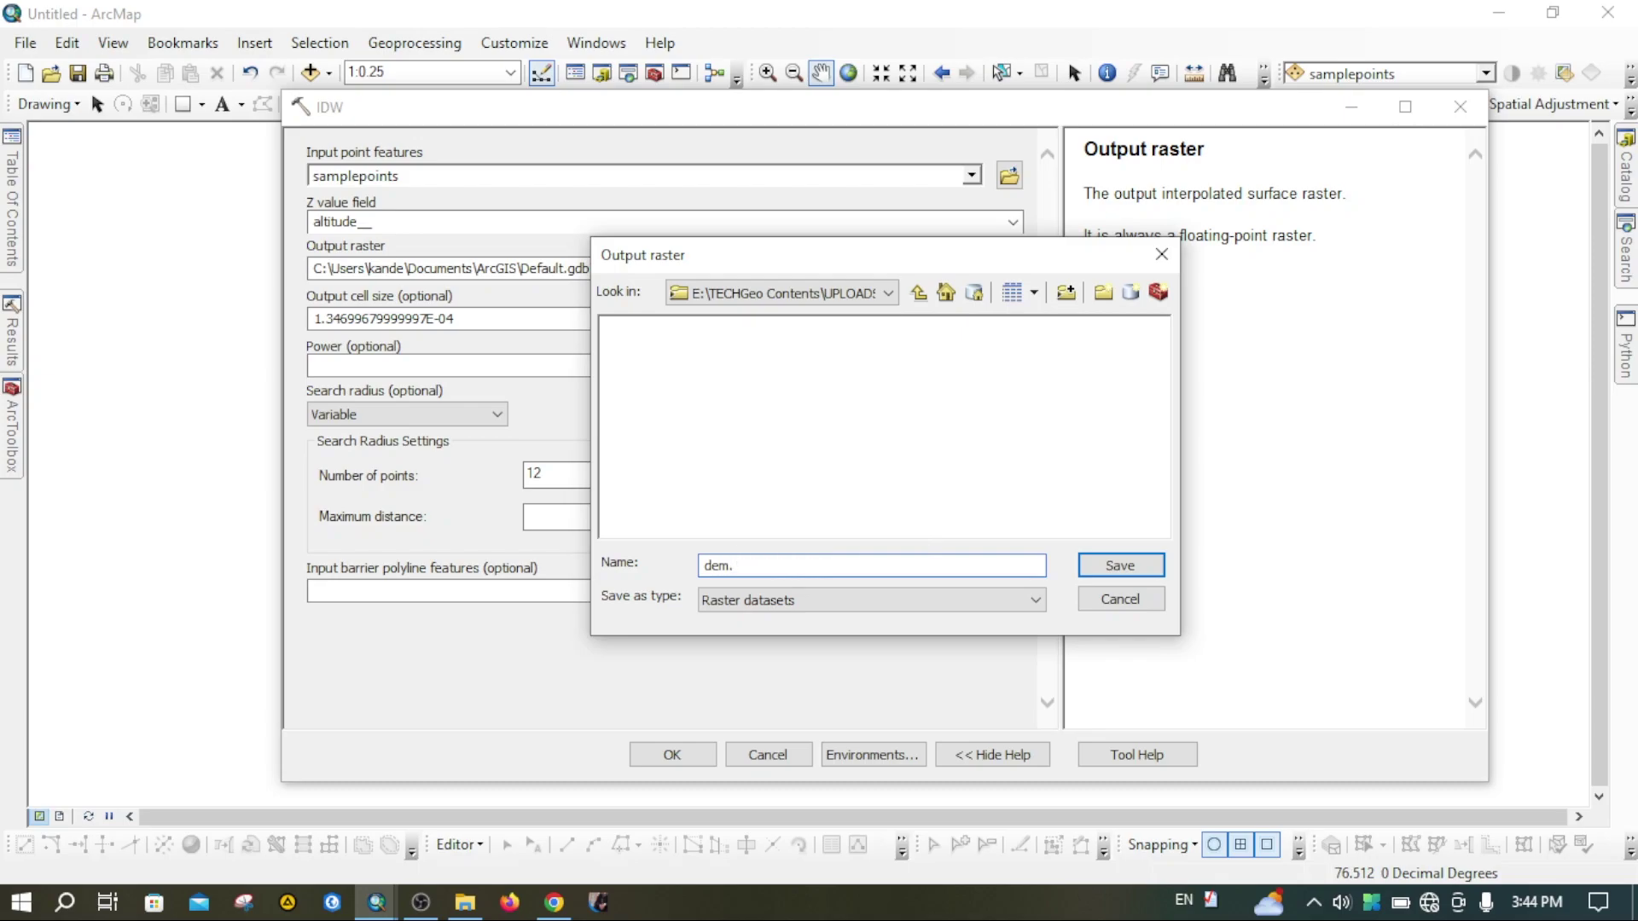
pyautogui.write('tif')
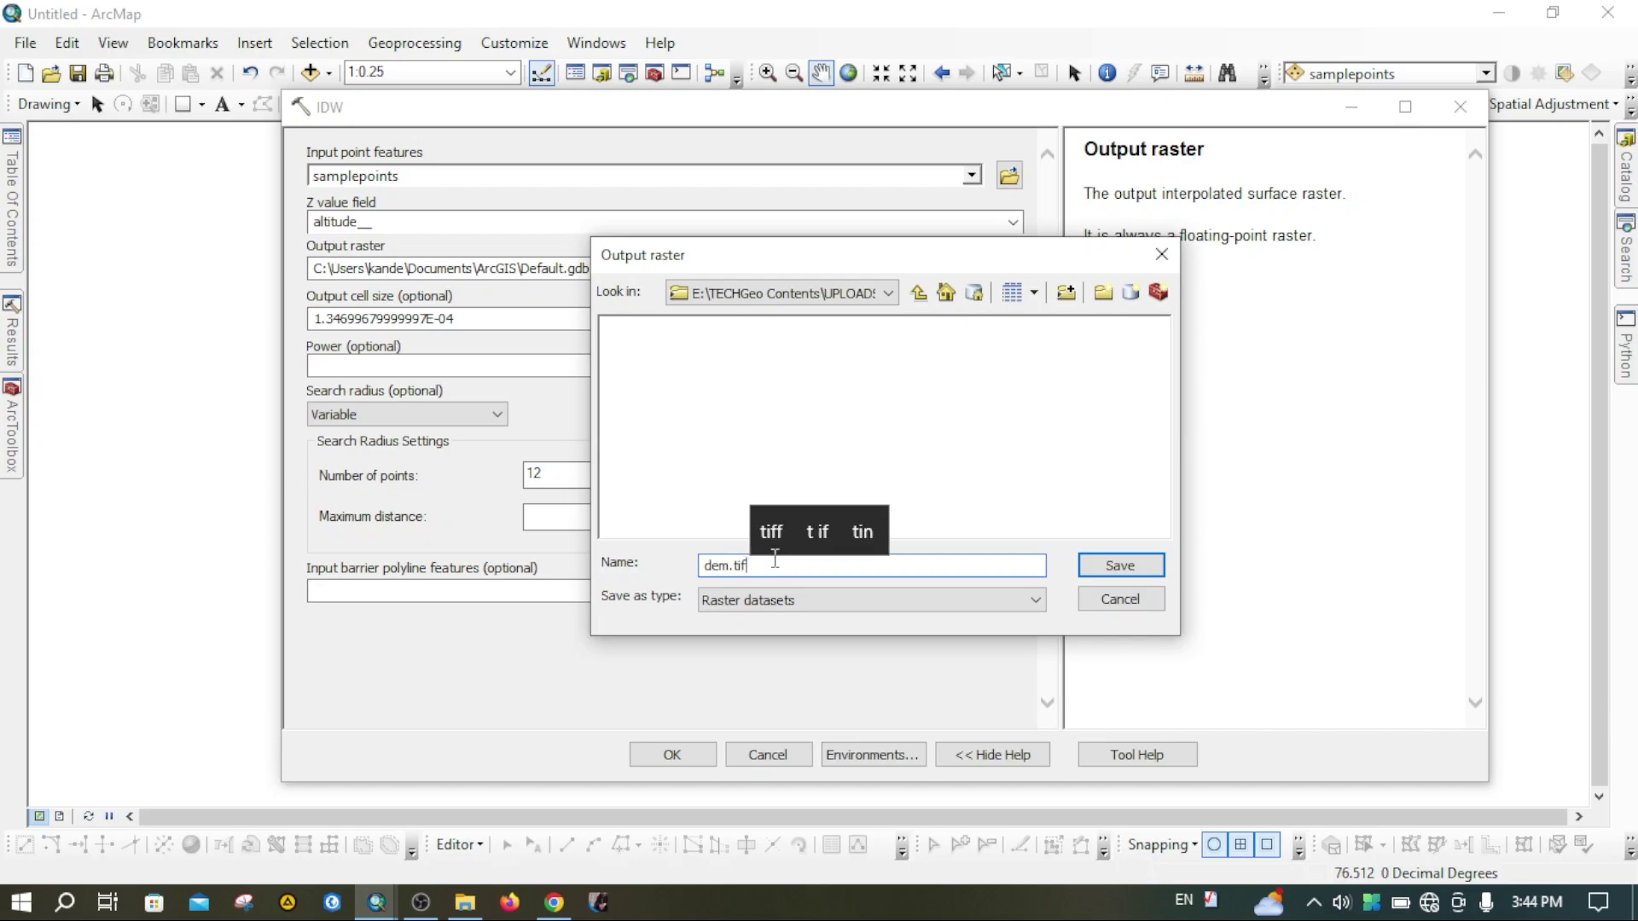
pyautogui.click(1120, 566)
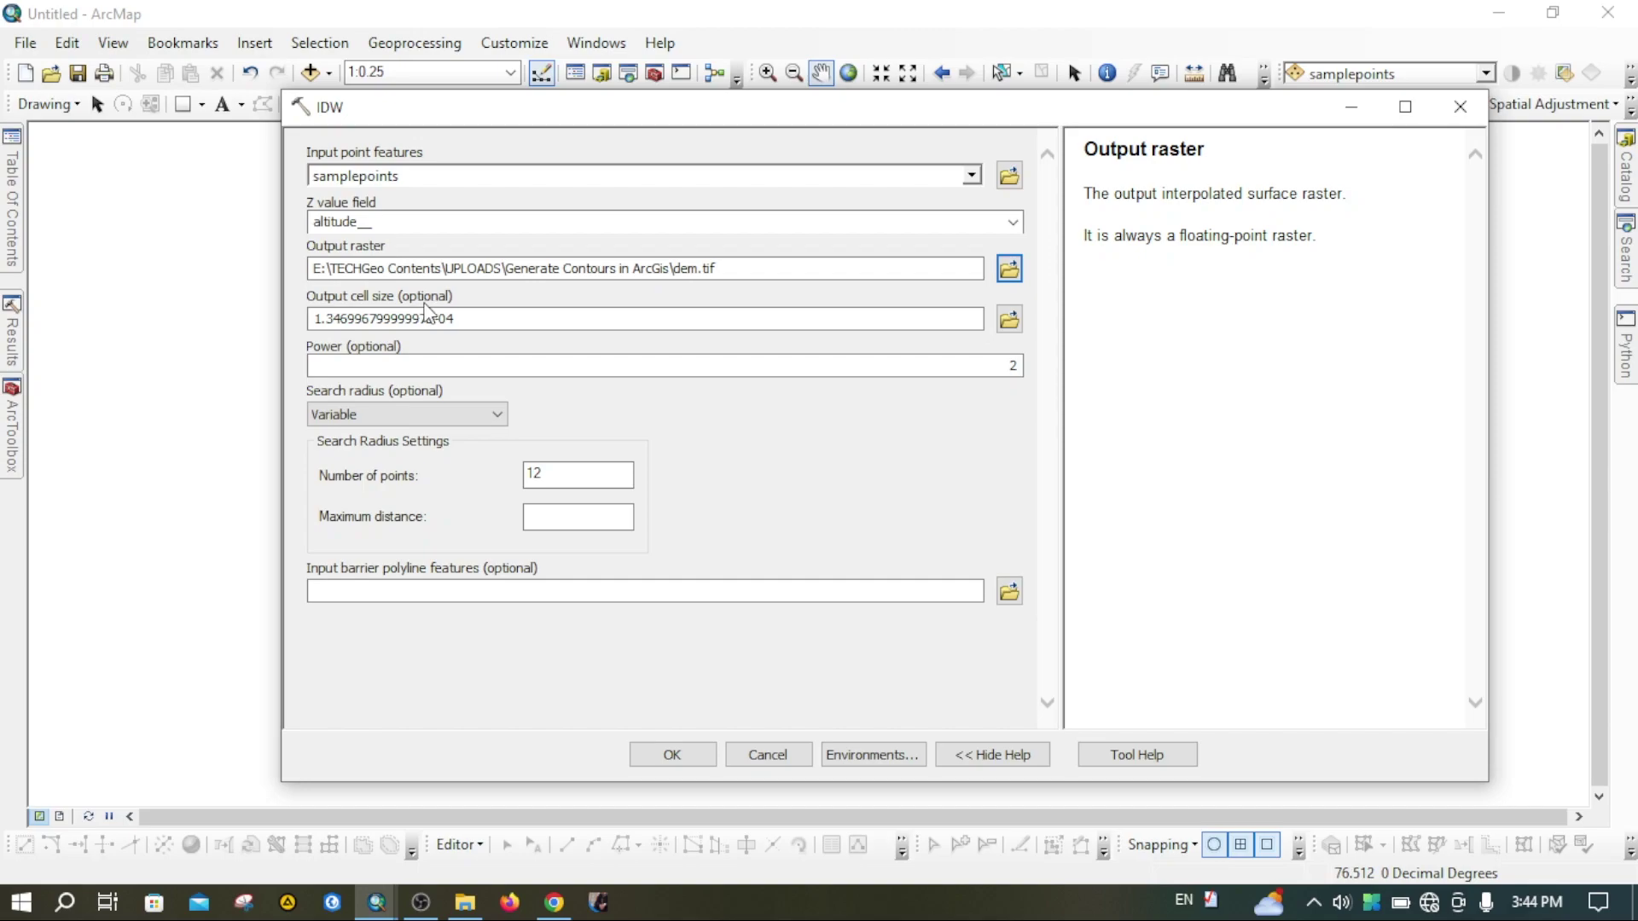
# Run IDW to create the dem.tif raster, ranging 614.00 to 1,642.44, beneath samplepoints
pyautogui.click(462, 315)
pyautogui.click(674, 755)
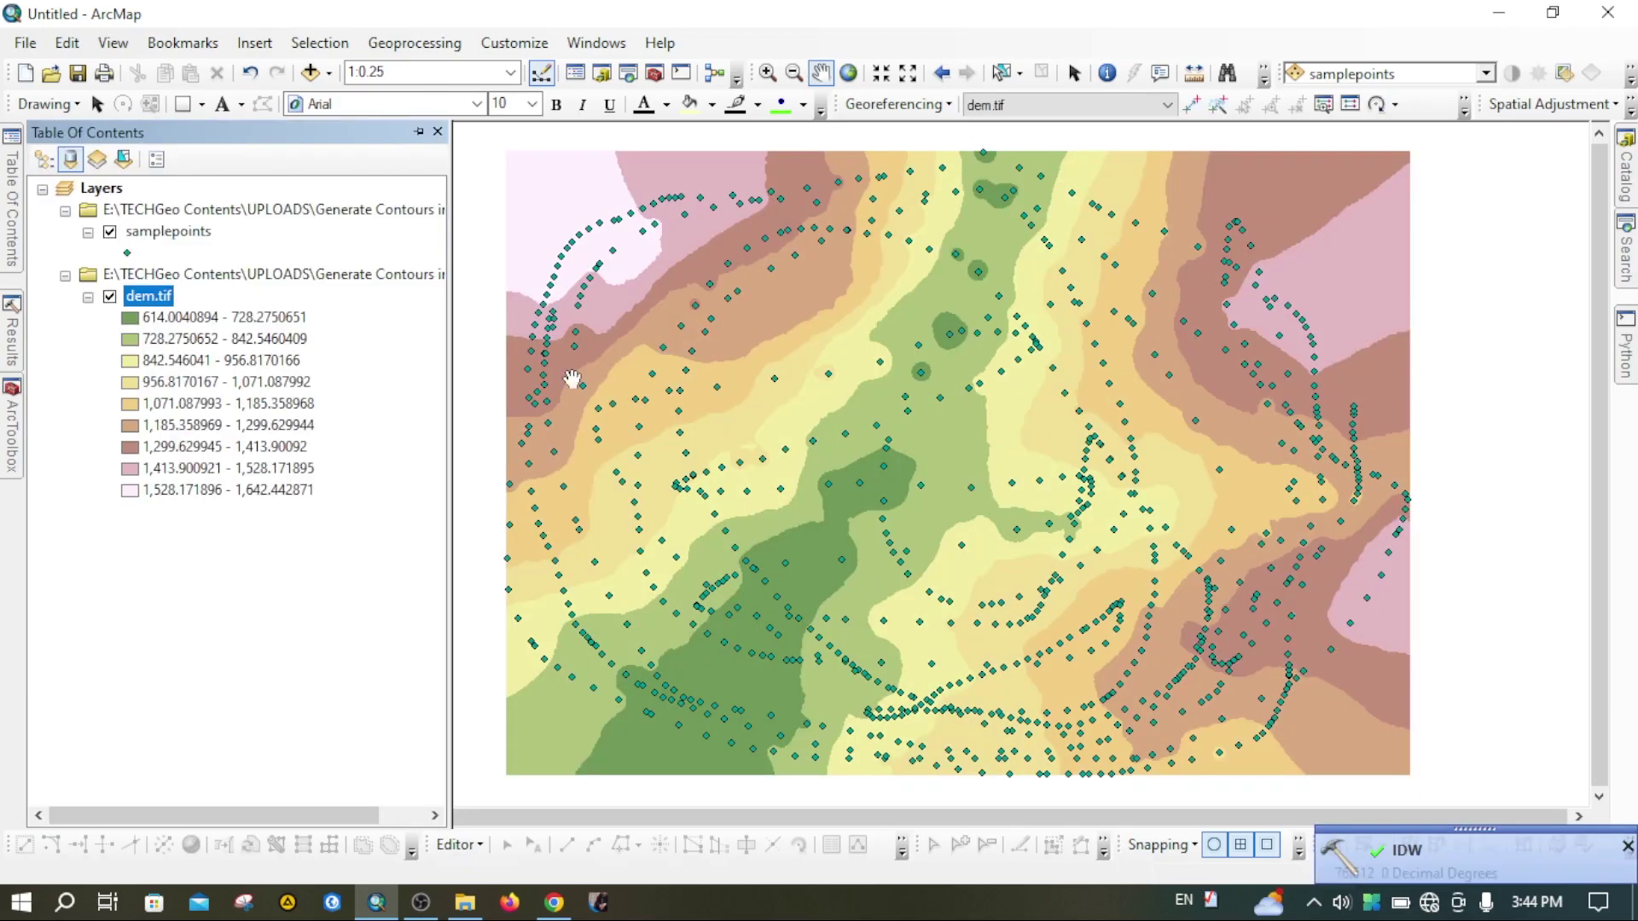
pyautogui.scroll(5, 901, 499)
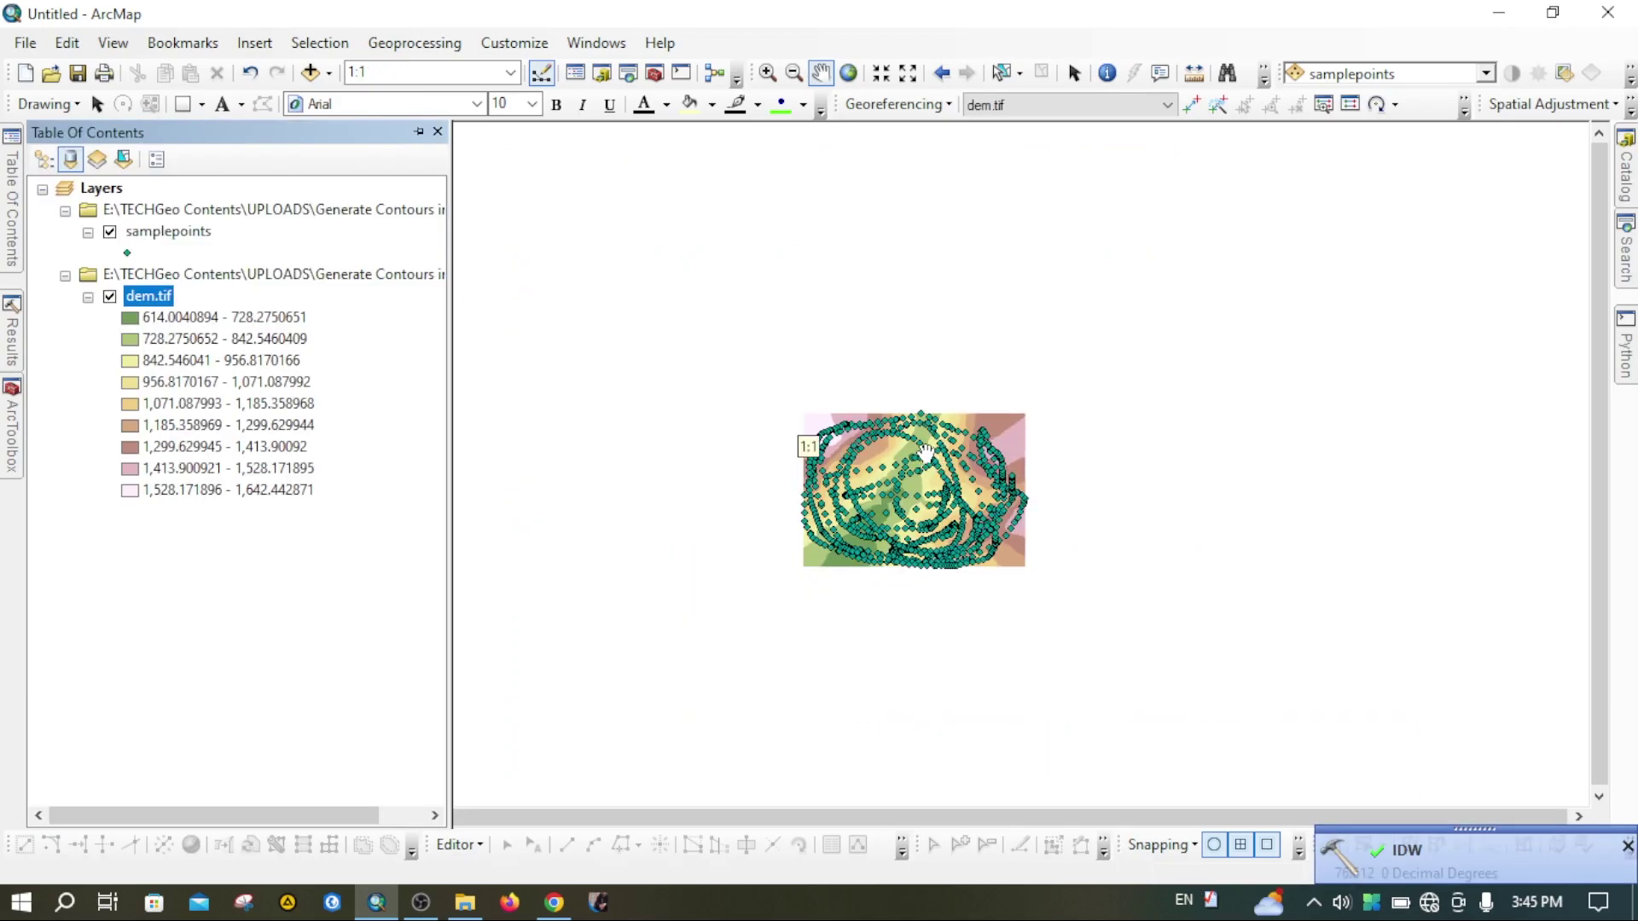
pyautogui.scroll(2, 926, 453)
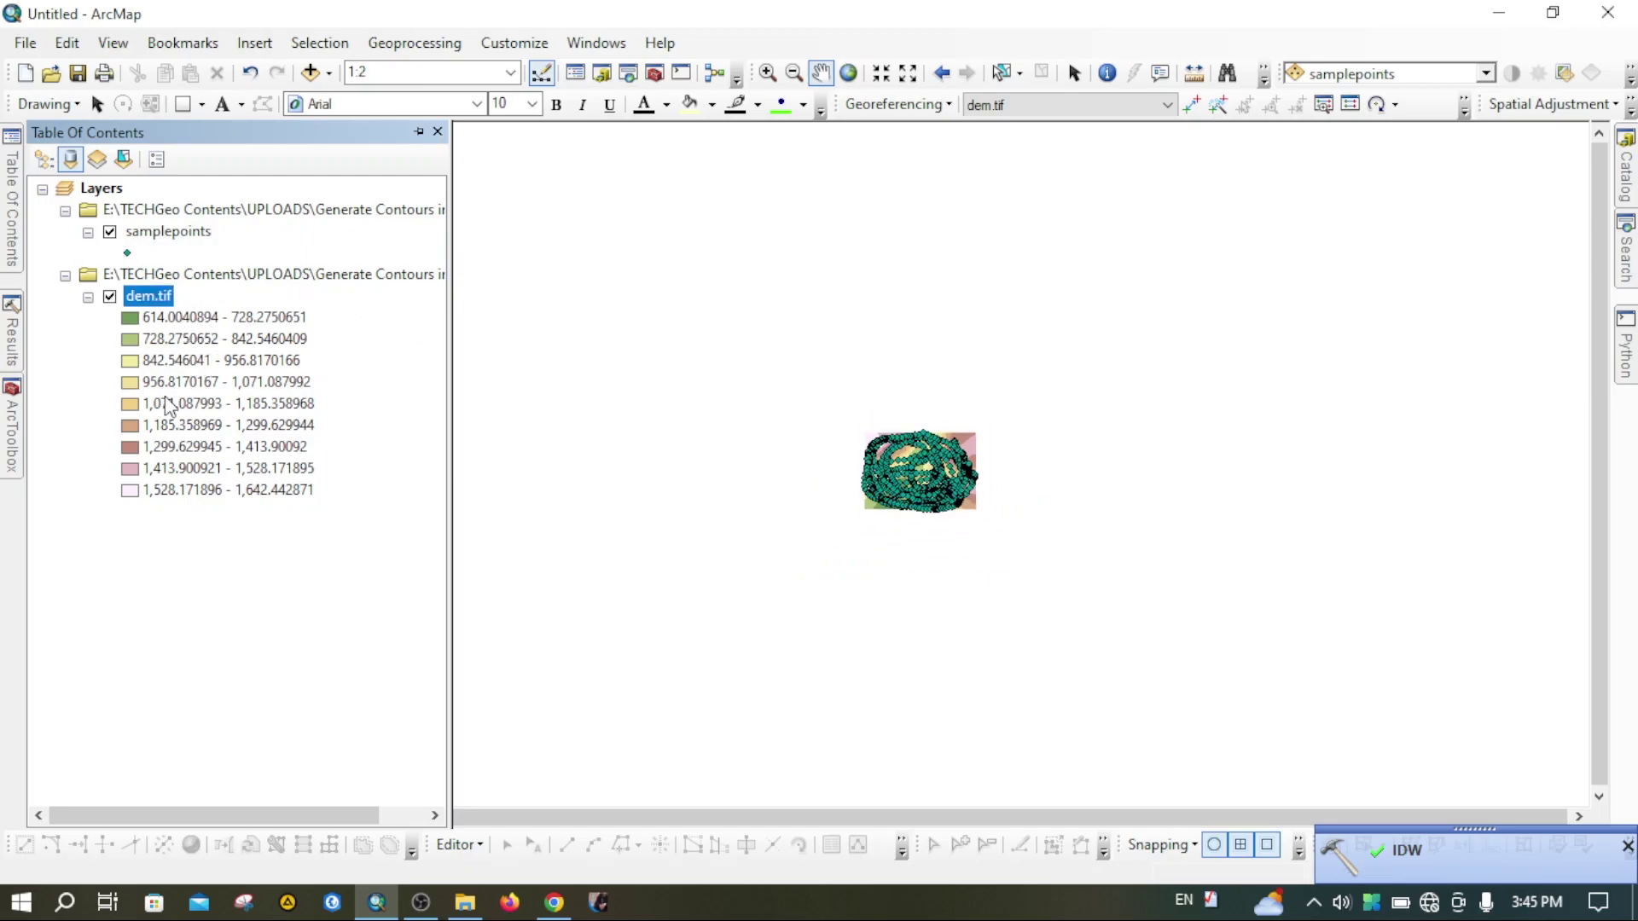
pyautogui.scroll(-2, 180, 329)
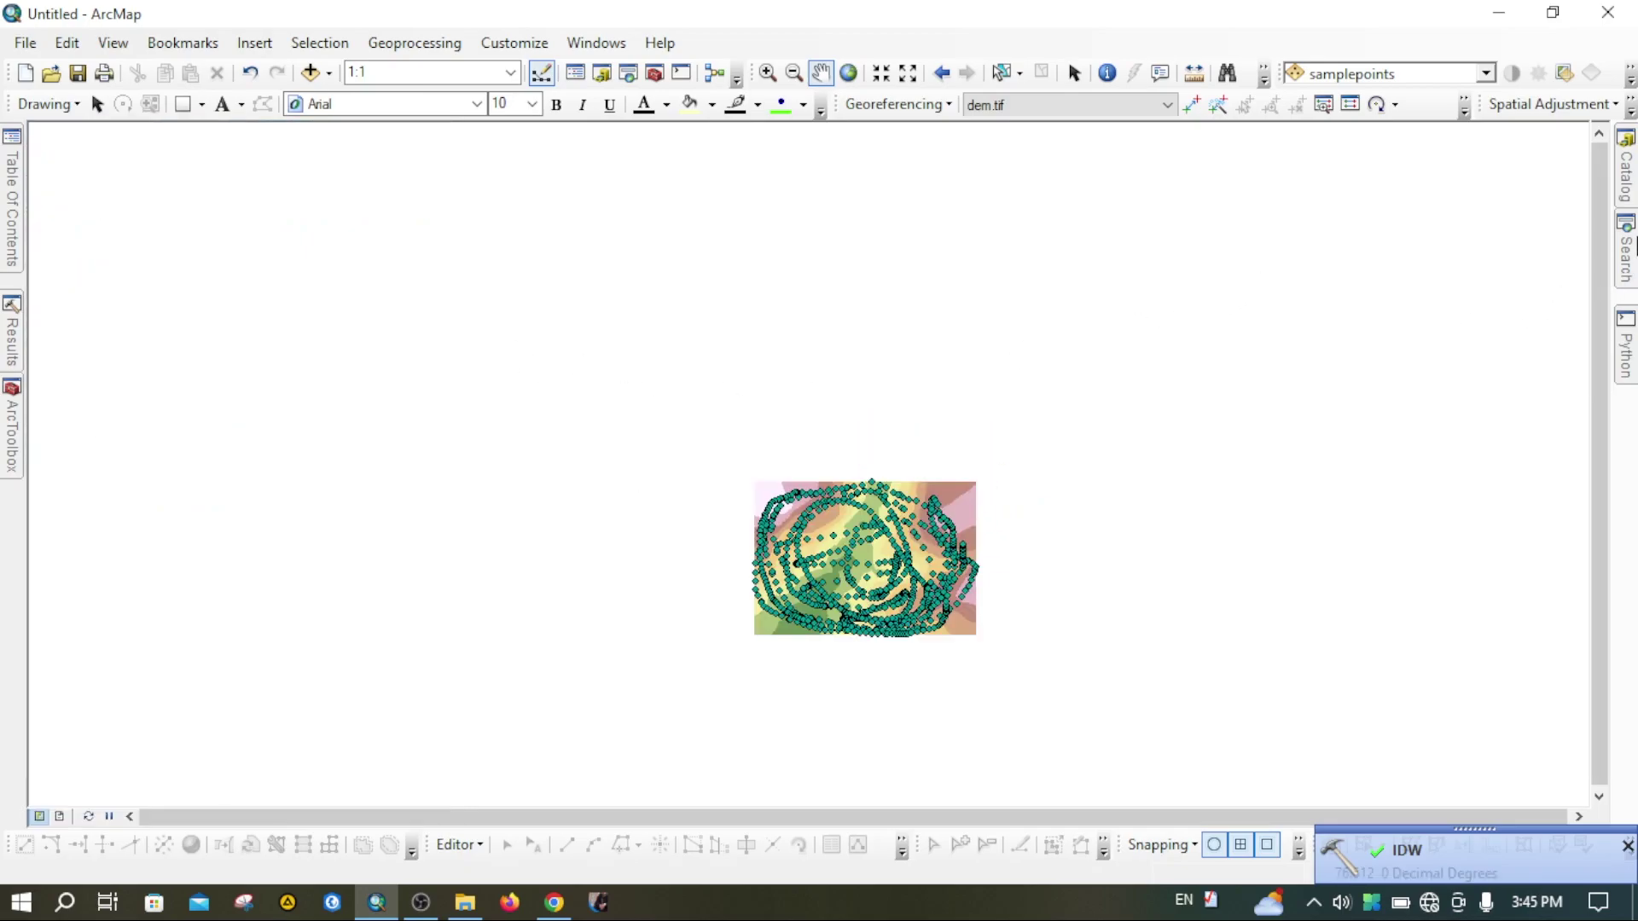
pyautogui.moveTo(1629, 254)
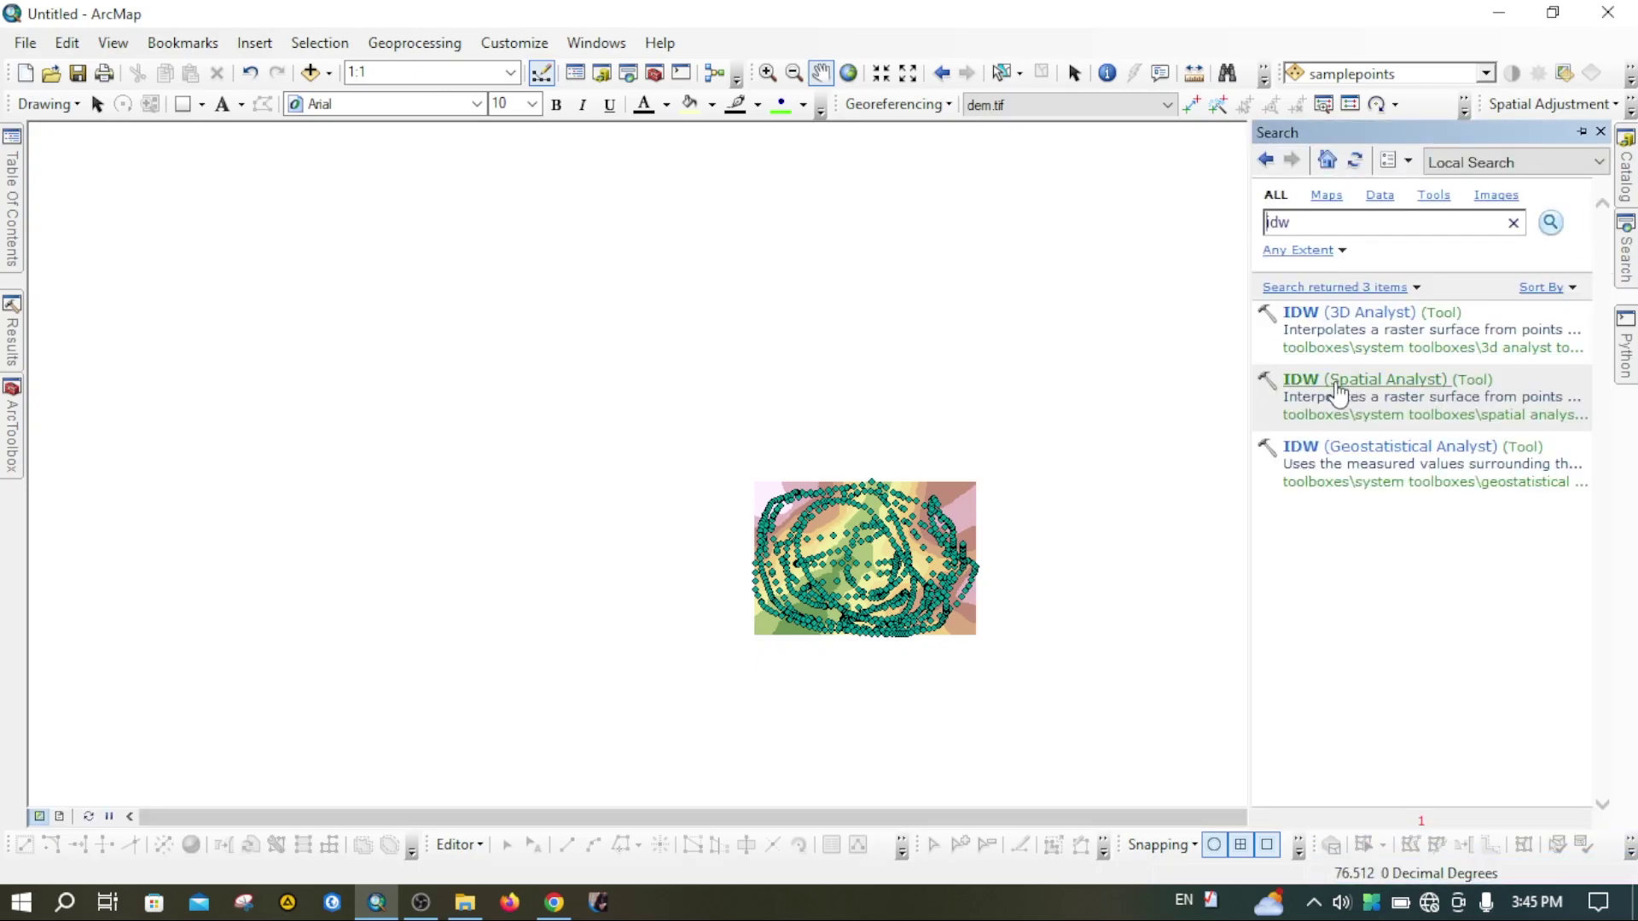
# Replace the 'idw' tool search with 'contour' to list the contour tools
pyautogui.moveTo(1360, 224); pyautogui.dragTo(1263, 235)
pyautogui.write('contour')
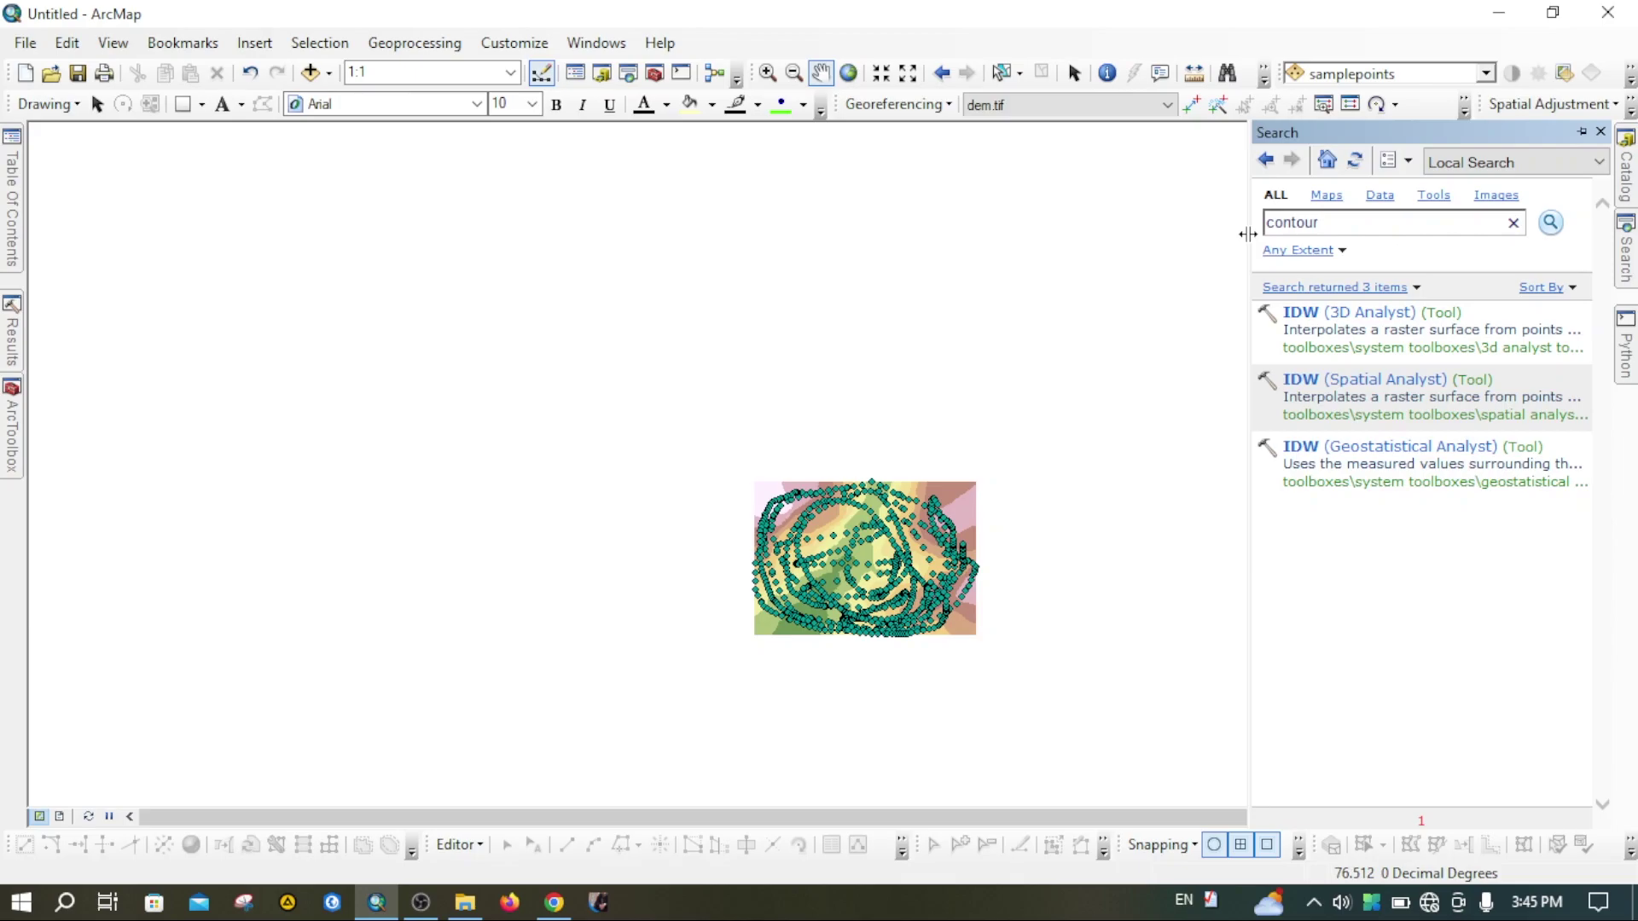
pyautogui.press('Return')
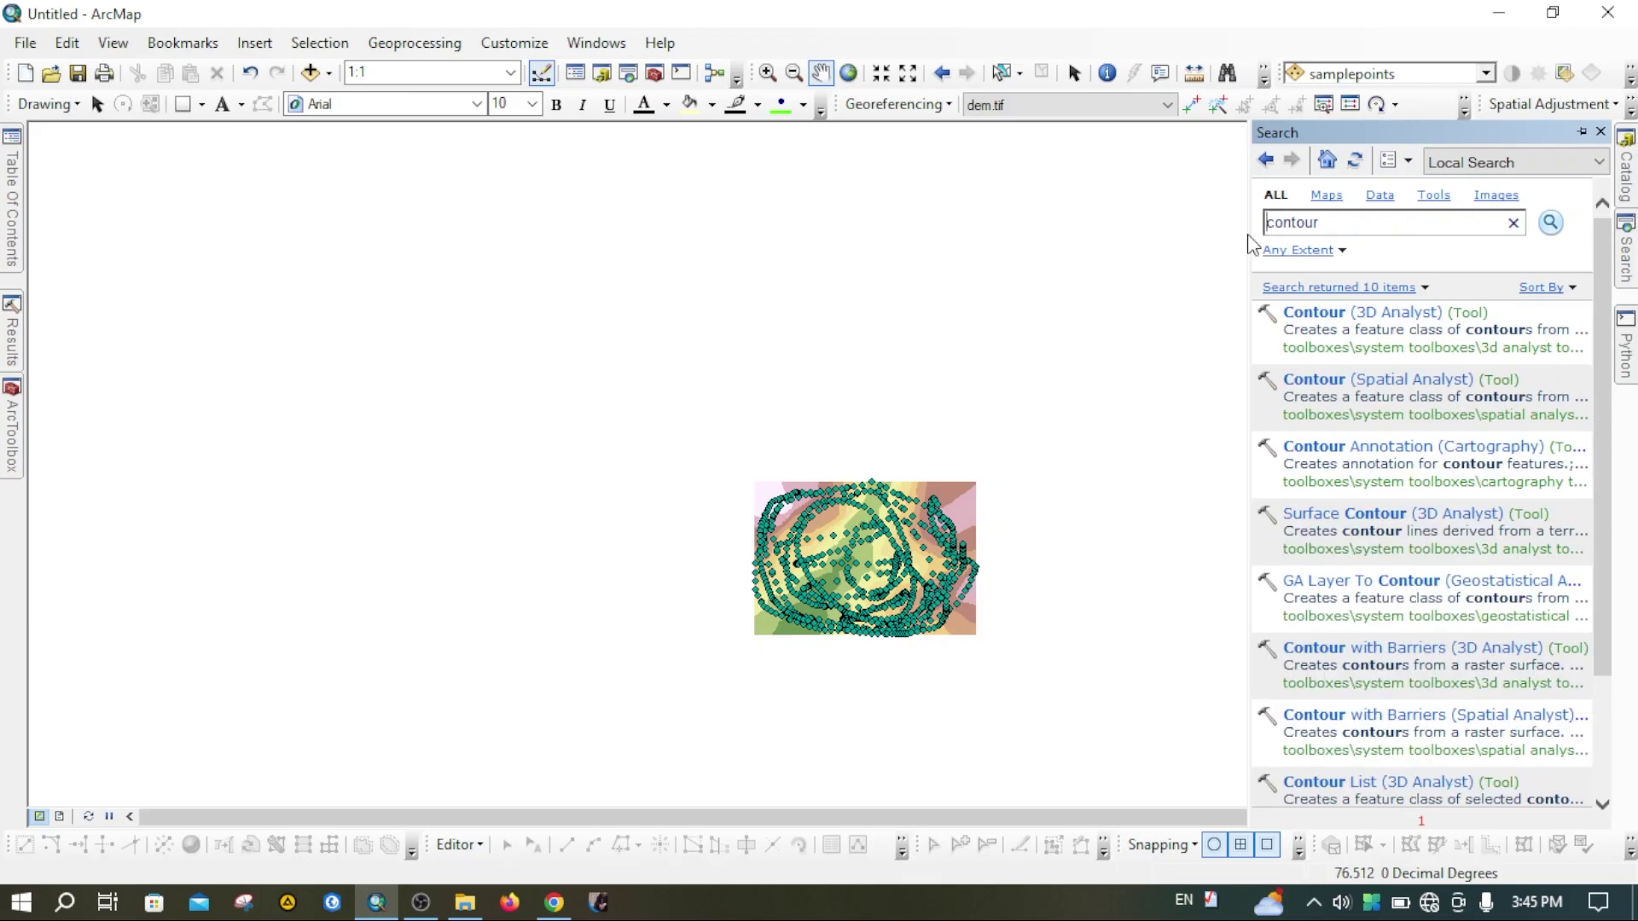
pyautogui.scroll(-3, 1341, 570)
pyautogui.scroll(3, 1339, 569)
# Open the Contour (Spatial Analyst) tool with dem.tif as the input raster
pyautogui.click(1360, 380)
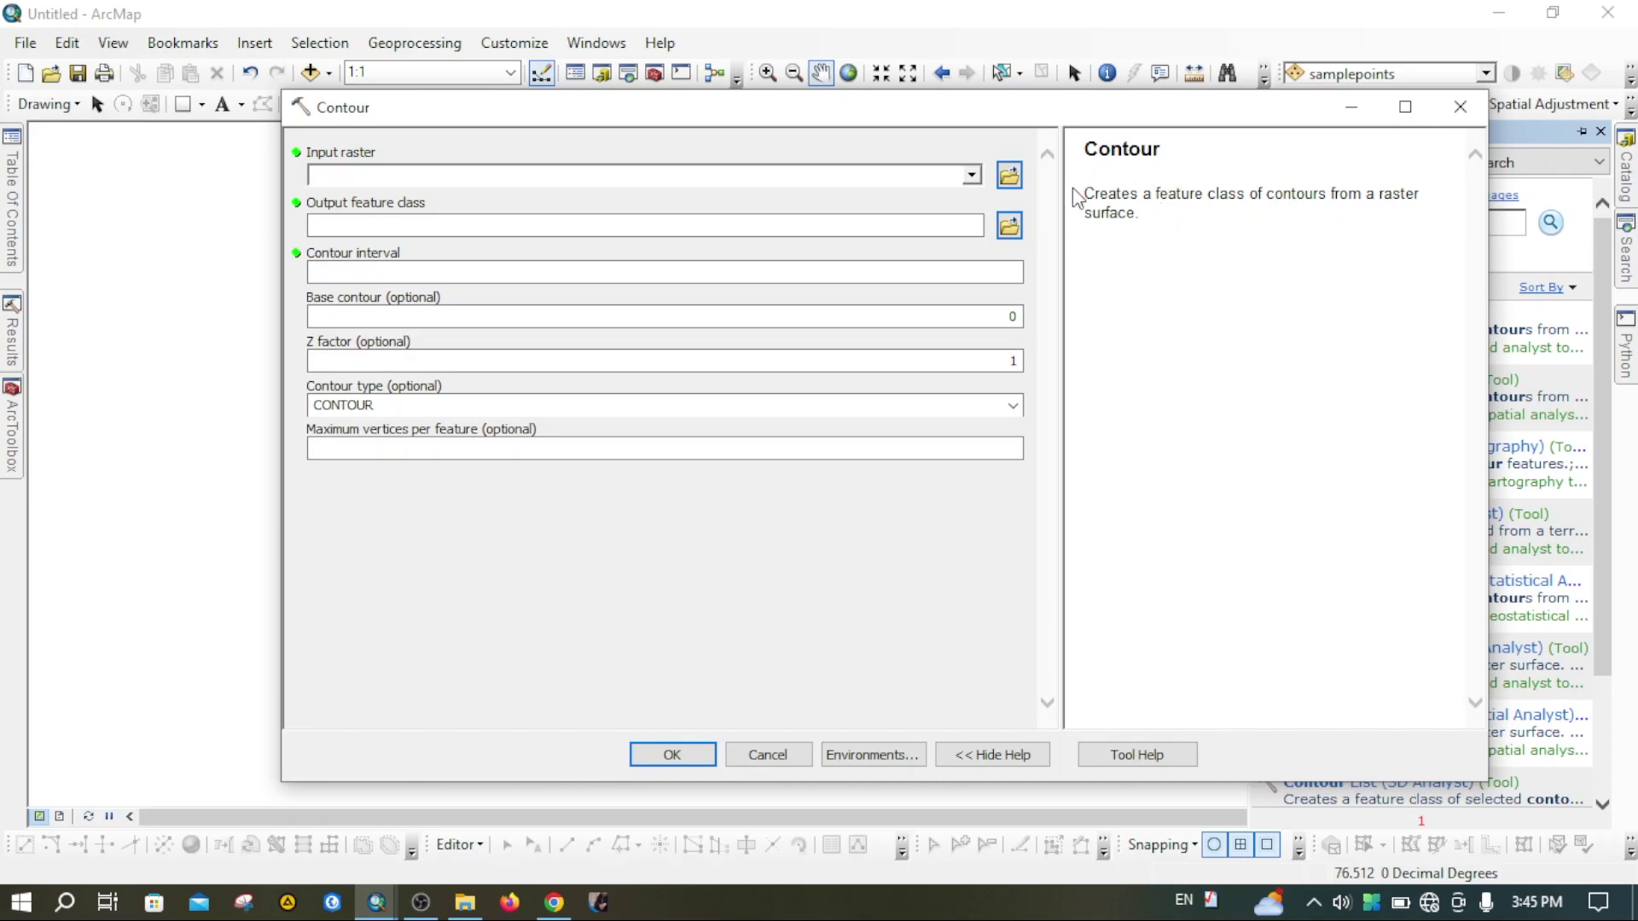
pyautogui.click(971, 177)
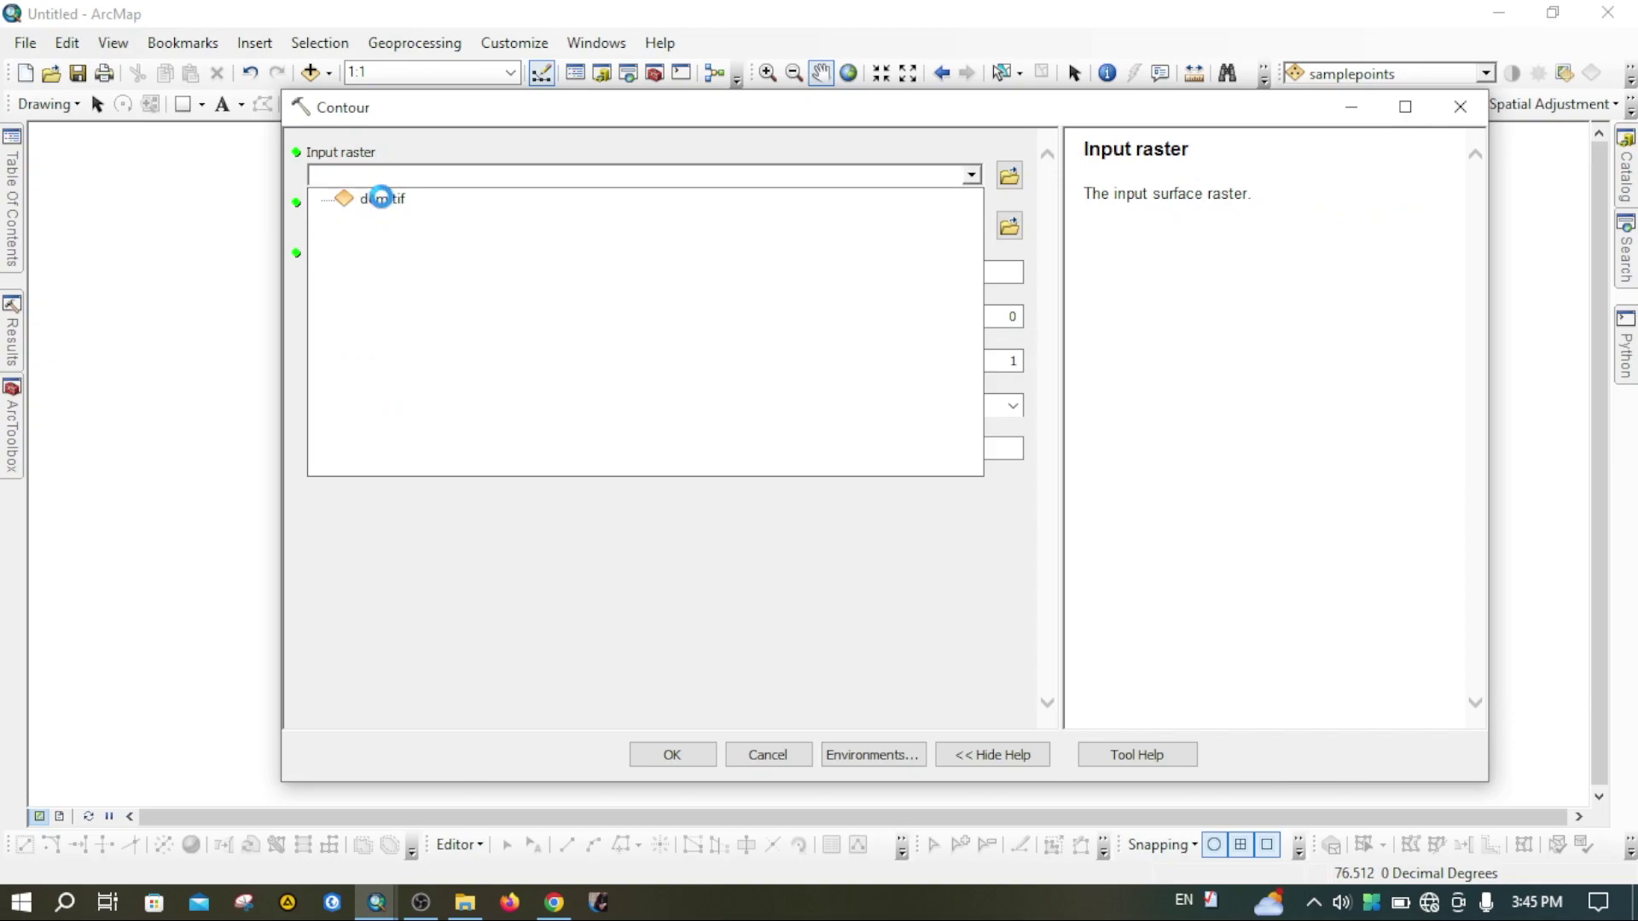
pyautogui.click(382, 199)
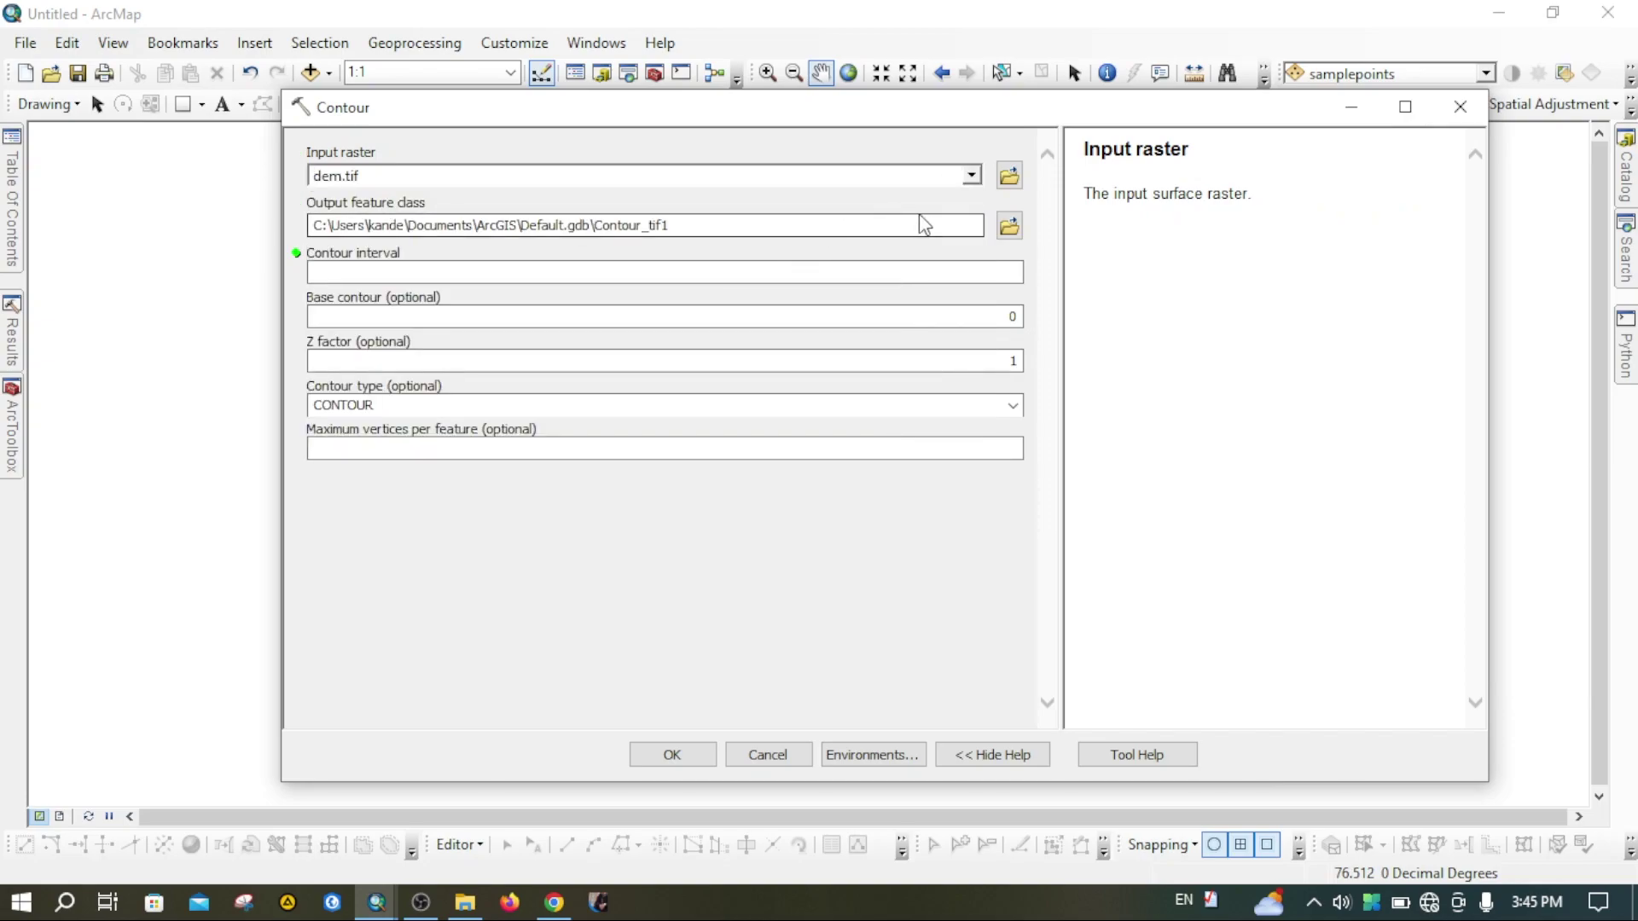
# Name the contour output contour.shp in the Generate Contours in ArcGis folder
pyautogui.click(1009, 226)
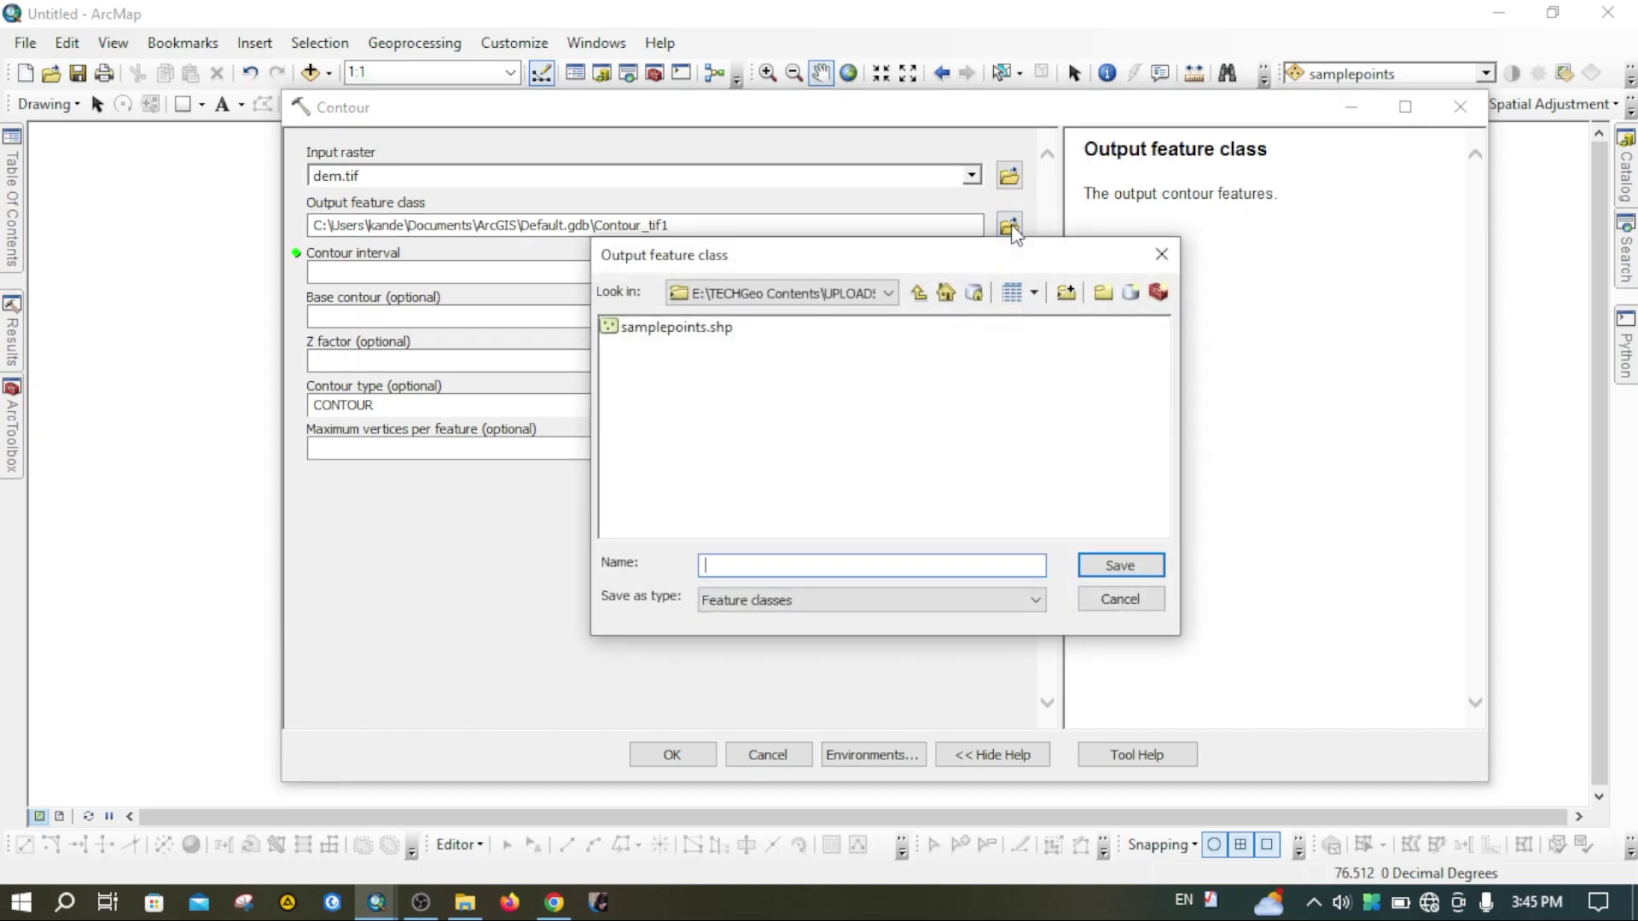
pyautogui.click(781, 599)
pyautogui.click(778, 597)
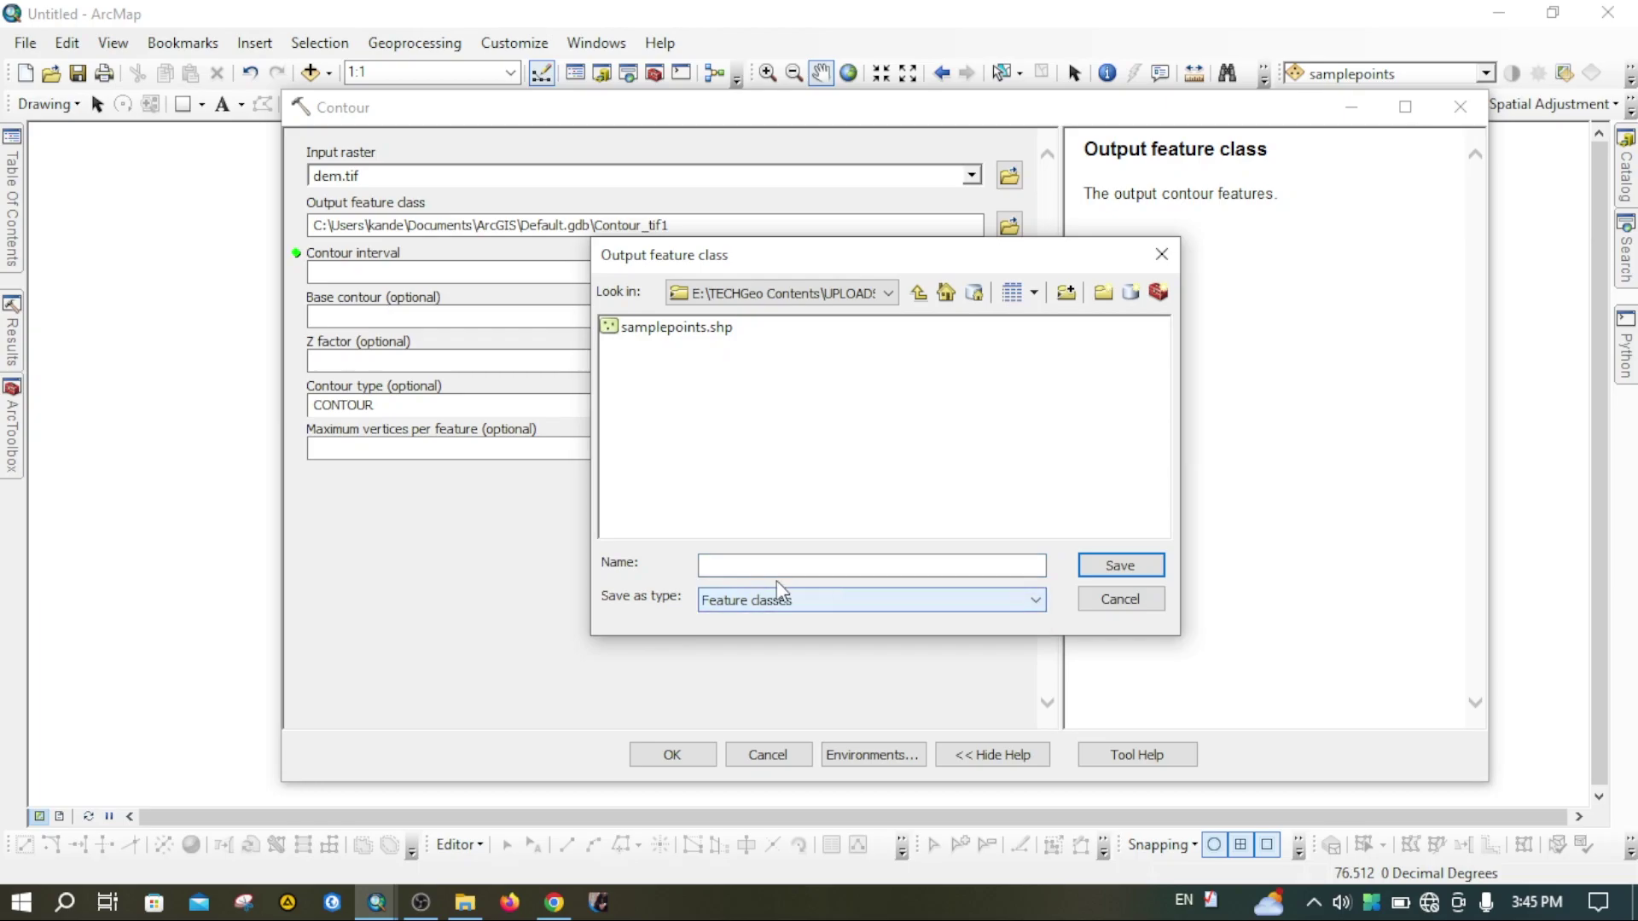
pyautogui.click(770, 561)
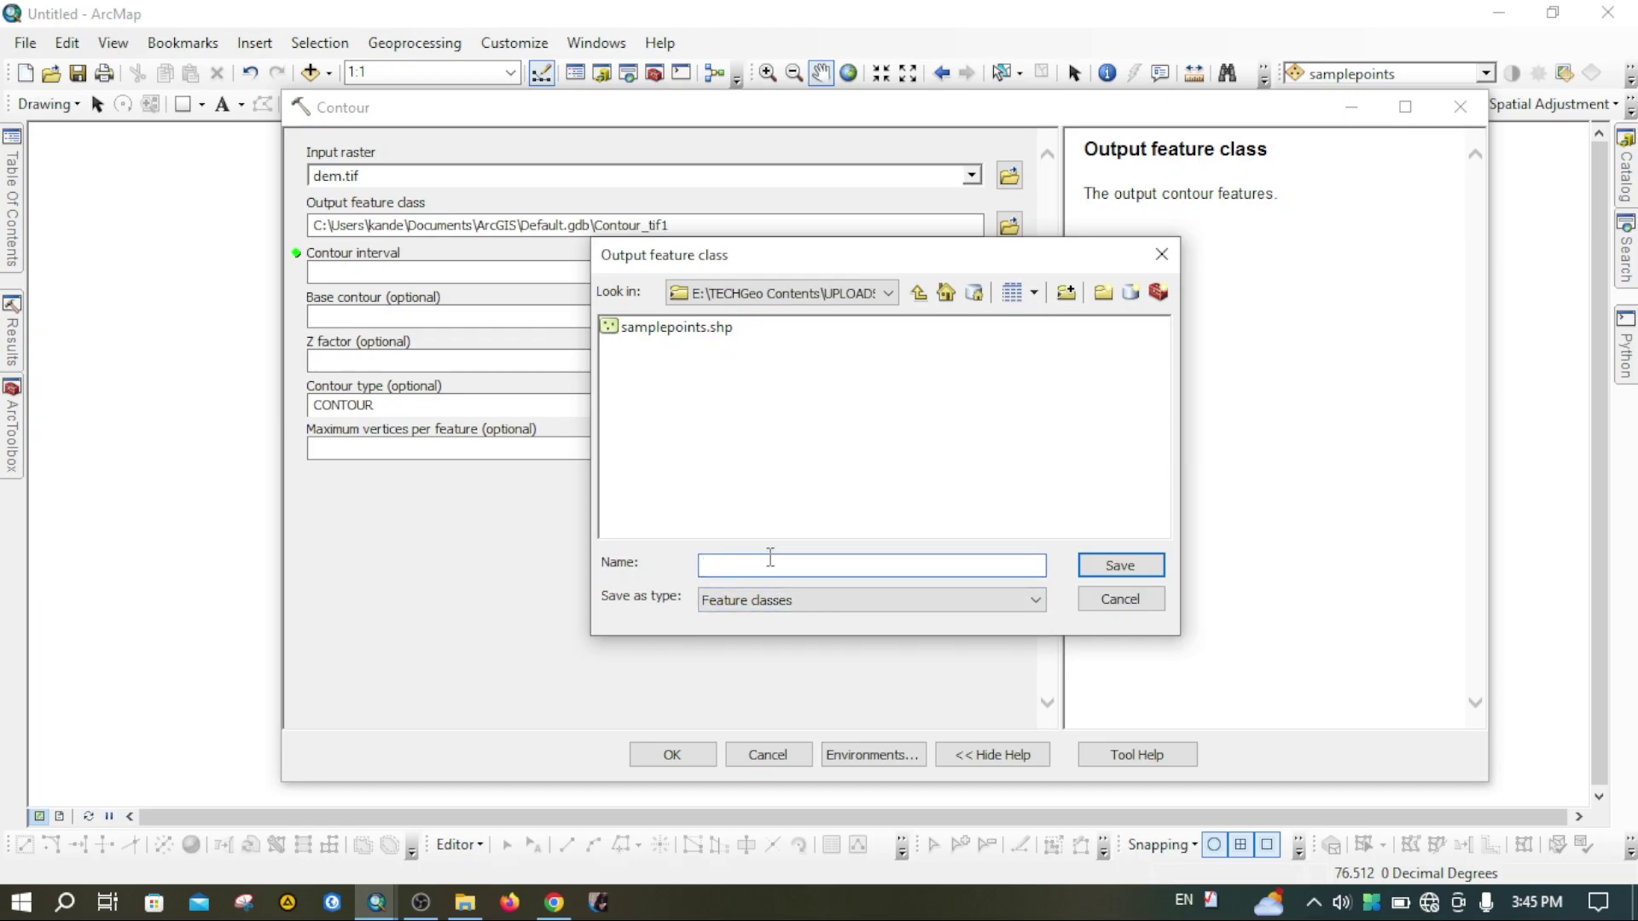
pyautogui.write('co')
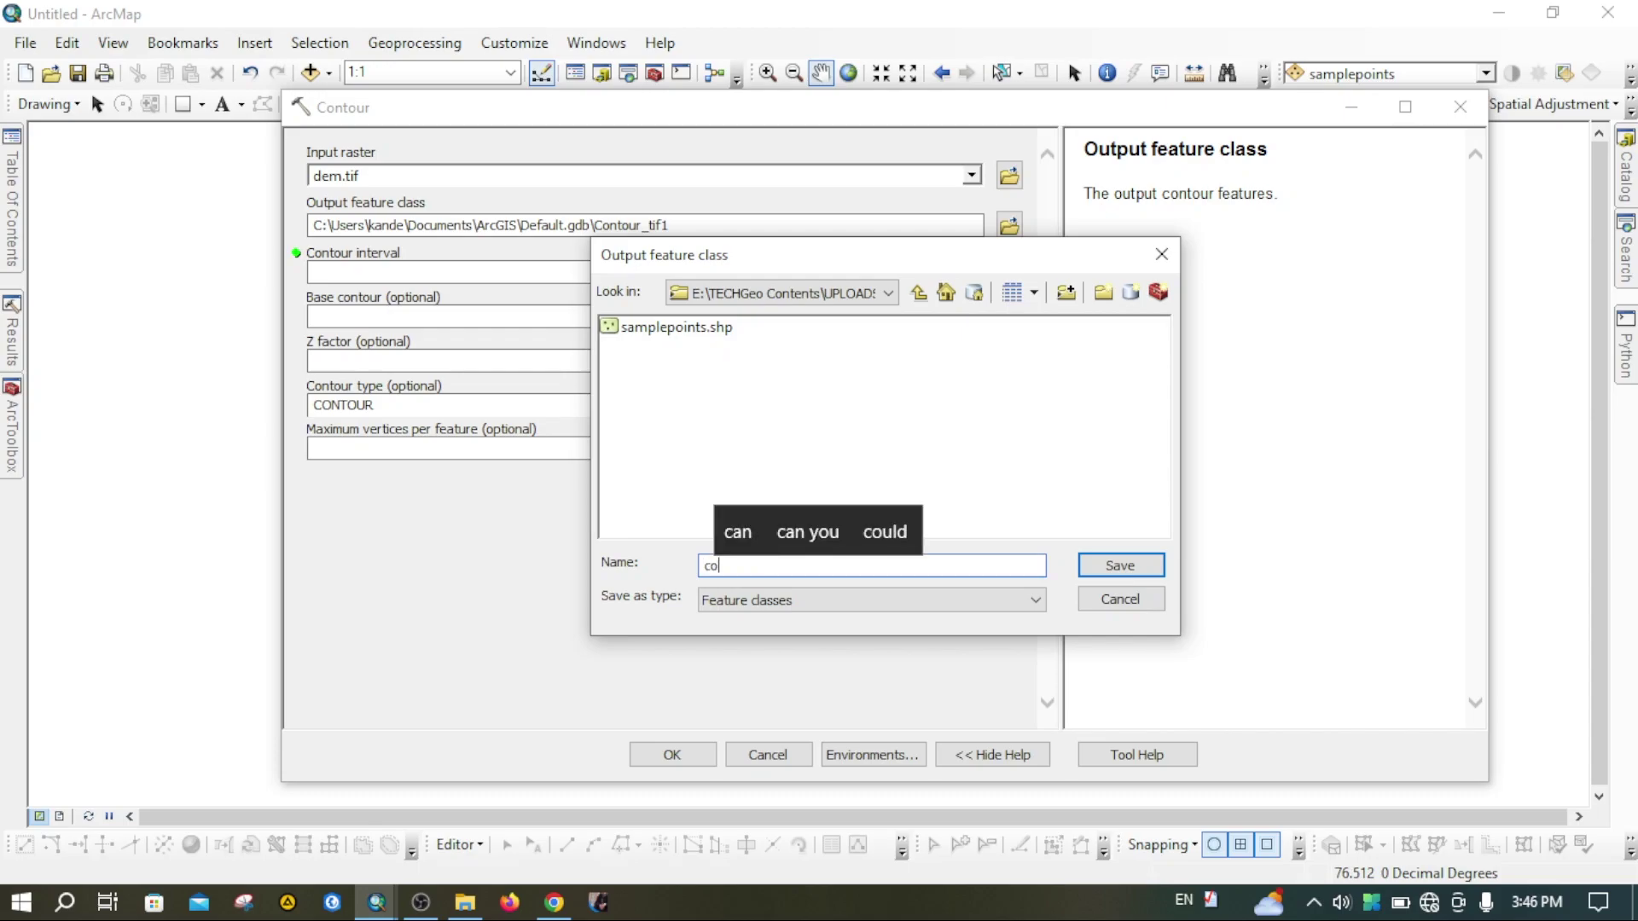
pyautogui.write('ntour')
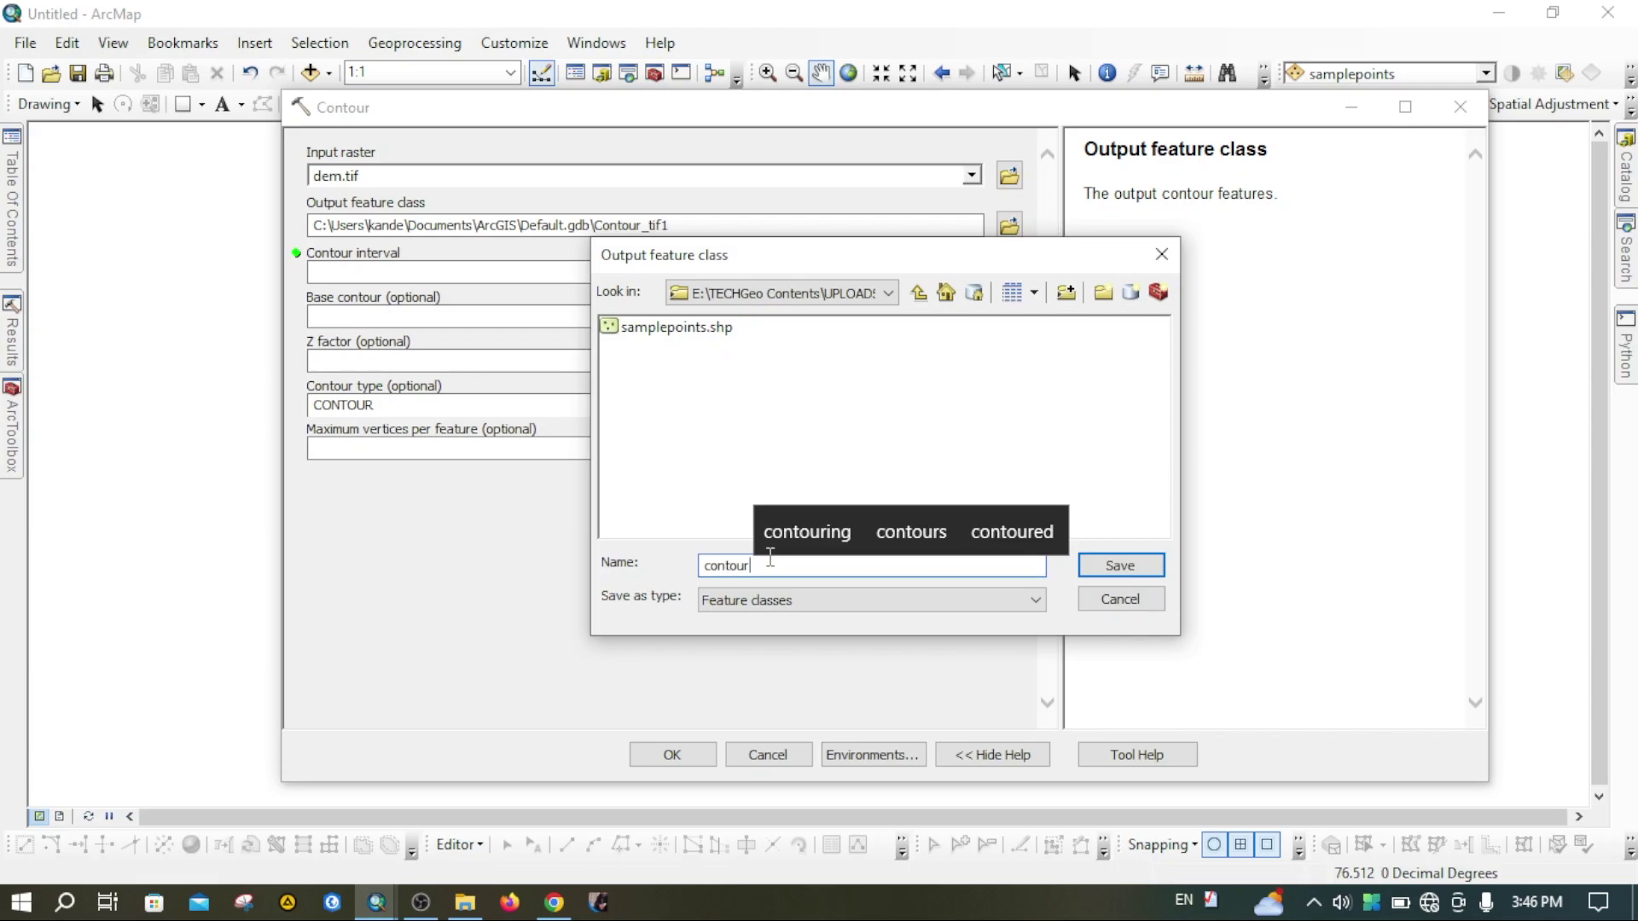
pyautogui.write('.')
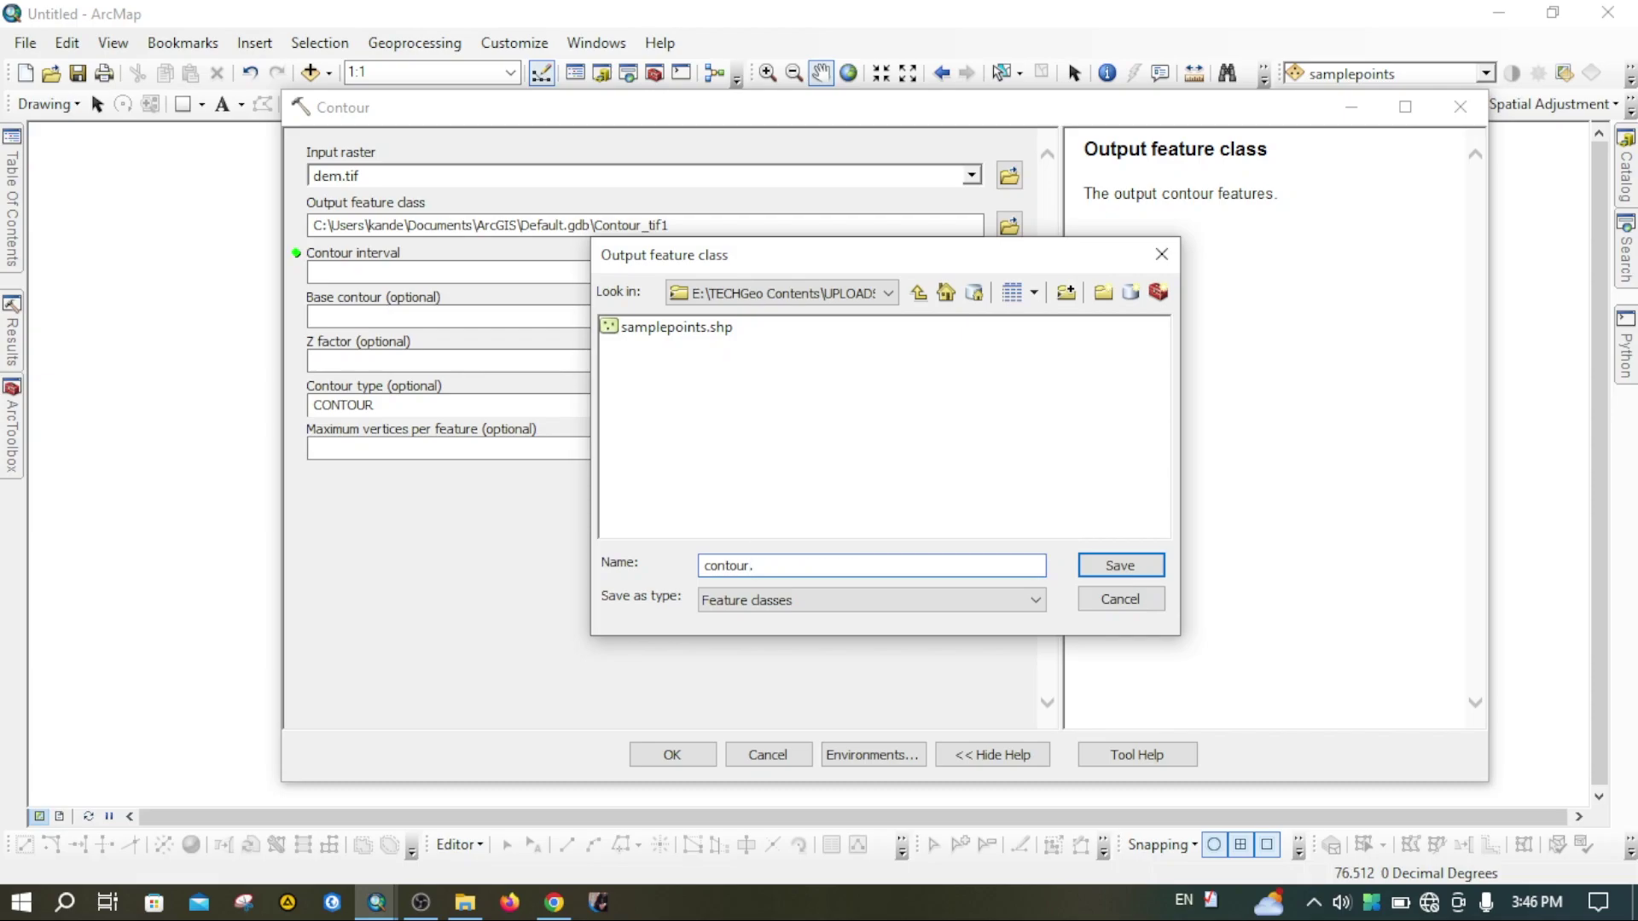
pyautogui.write('sh')
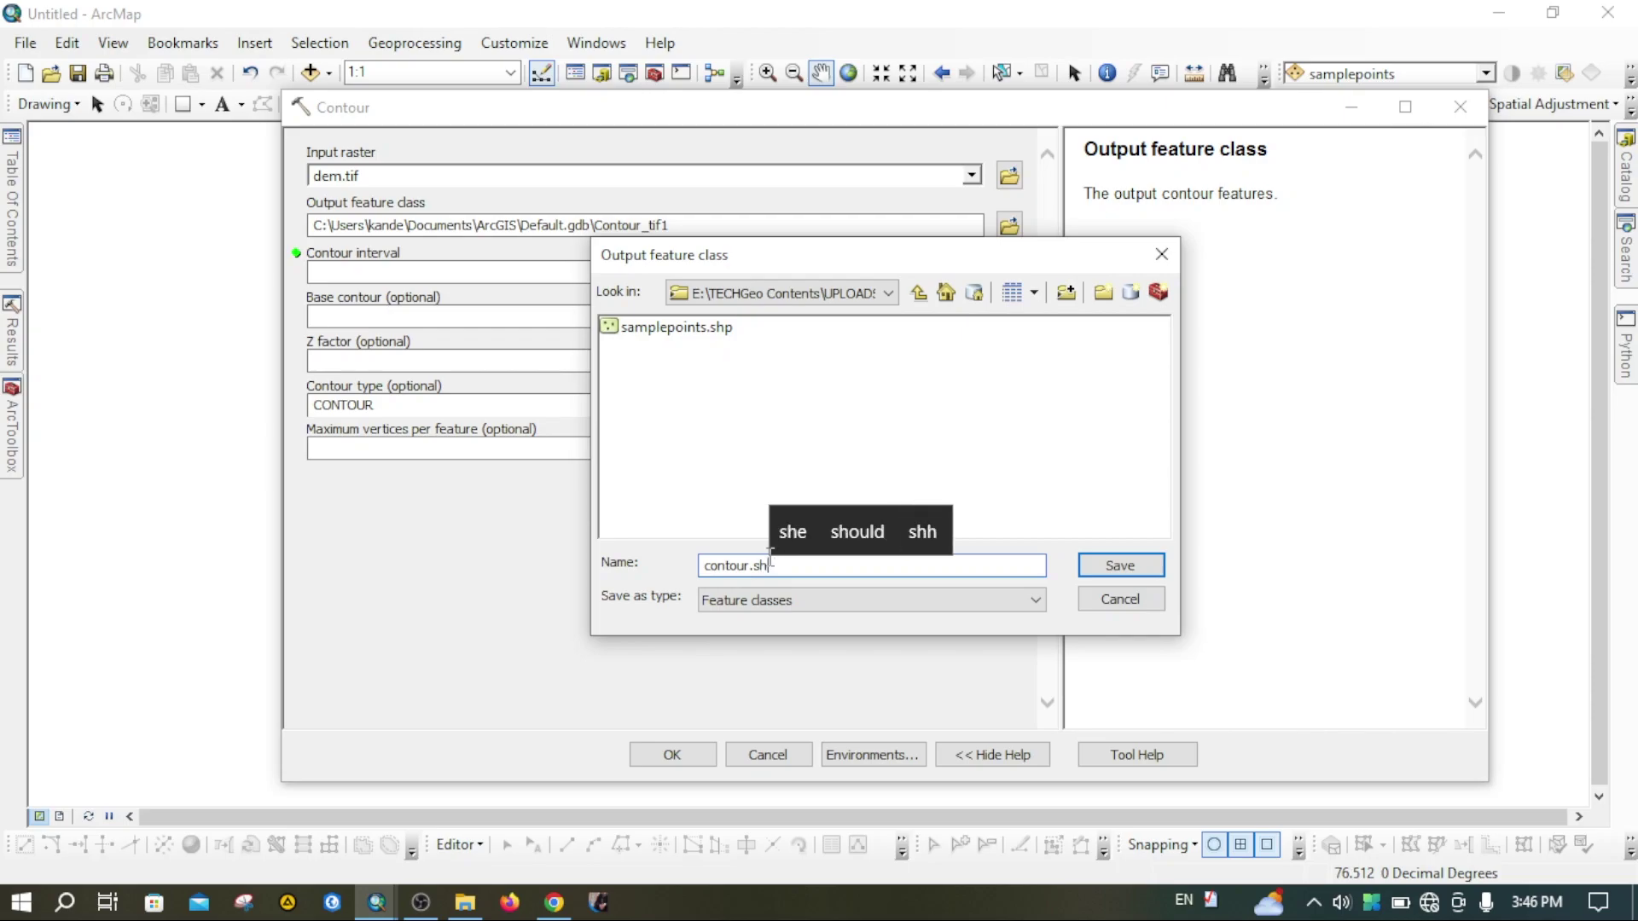
pyautogui.write('p')
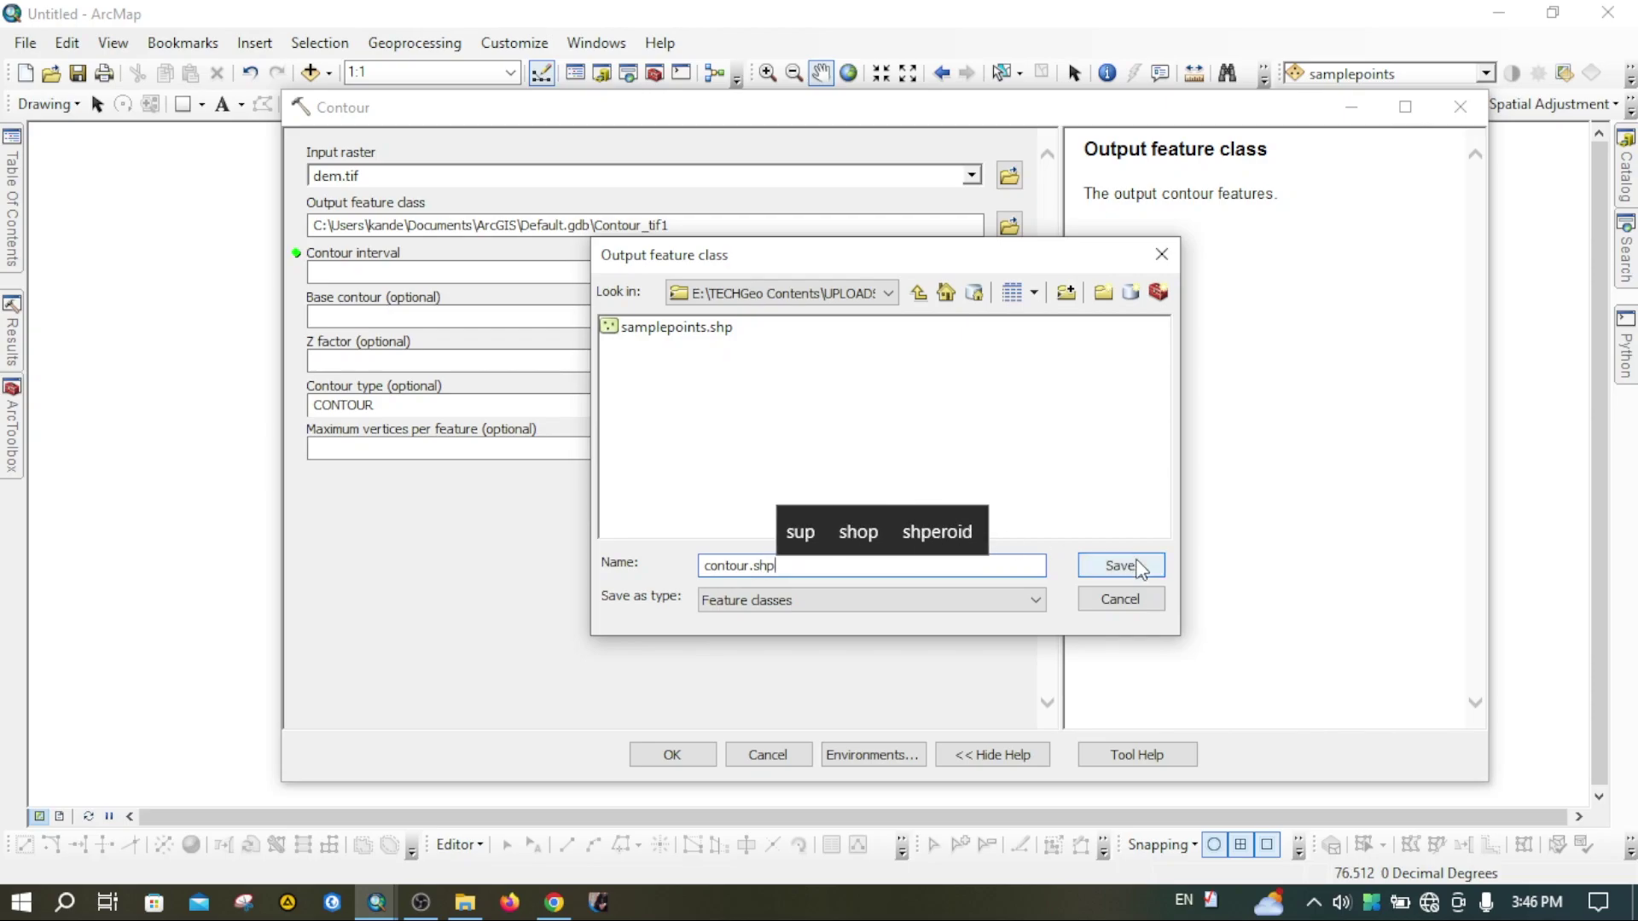
pyautogui.click(1141, 571)
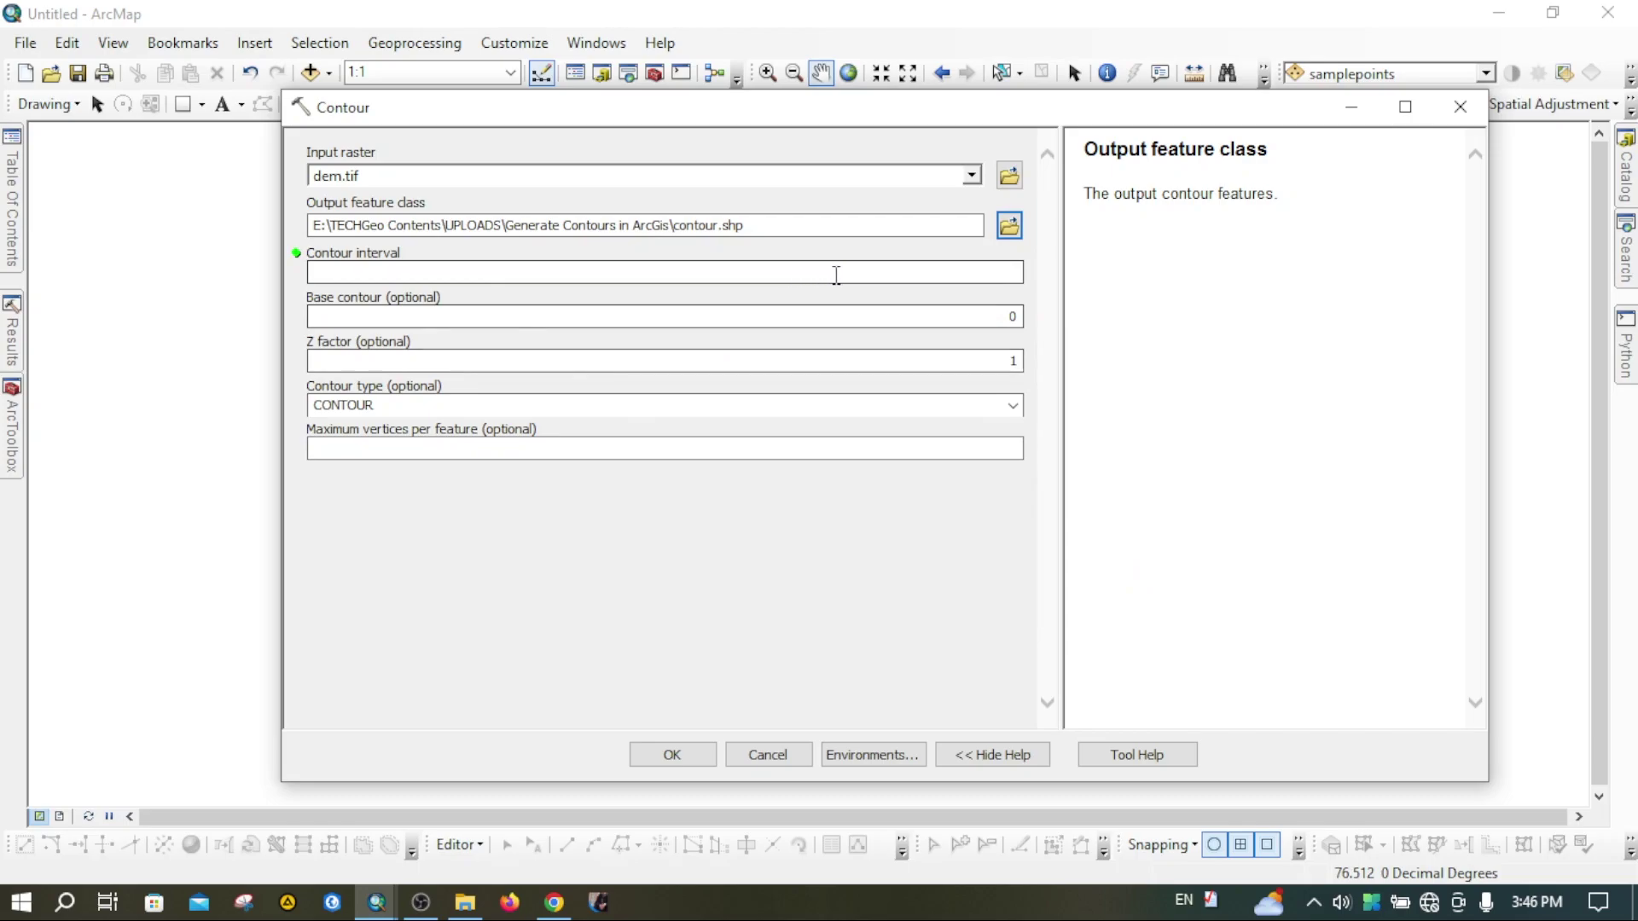
# Generate CONTOUR-type lines with interval 10, base contour 0 and Z factor 1
pyautogui.click(871, 274)
pyautogui.write('1')
pyautogui.moveTo(751, 107); pyautogui.dragTo(949, 93)
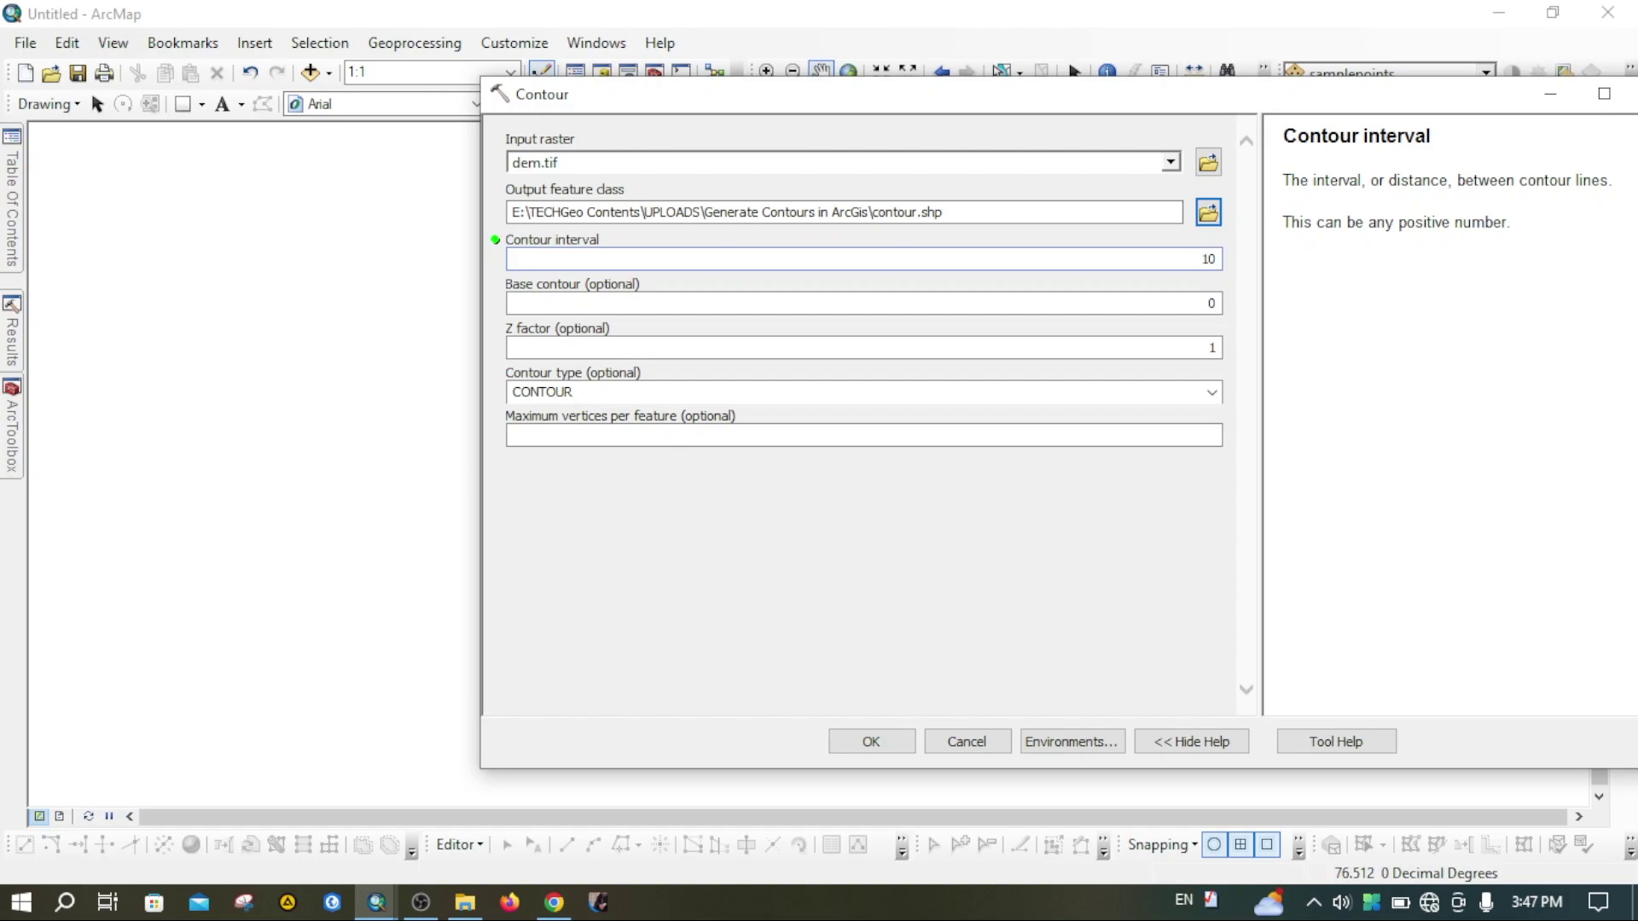
pyautogui.click(673, 284)
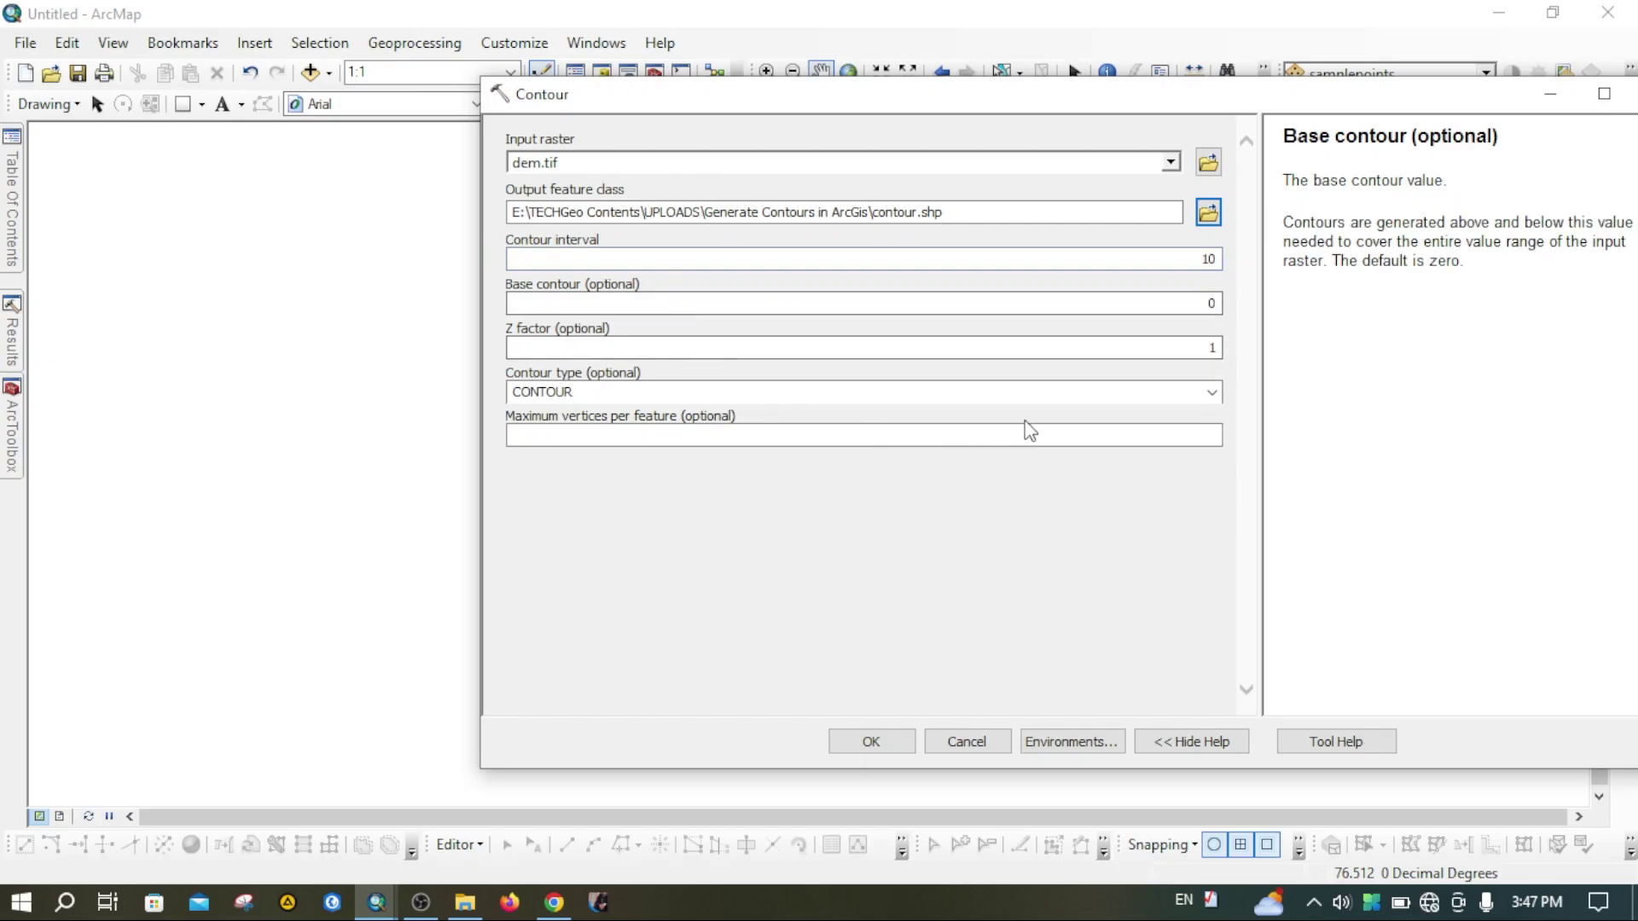
pyautogui.click(1211, 391)
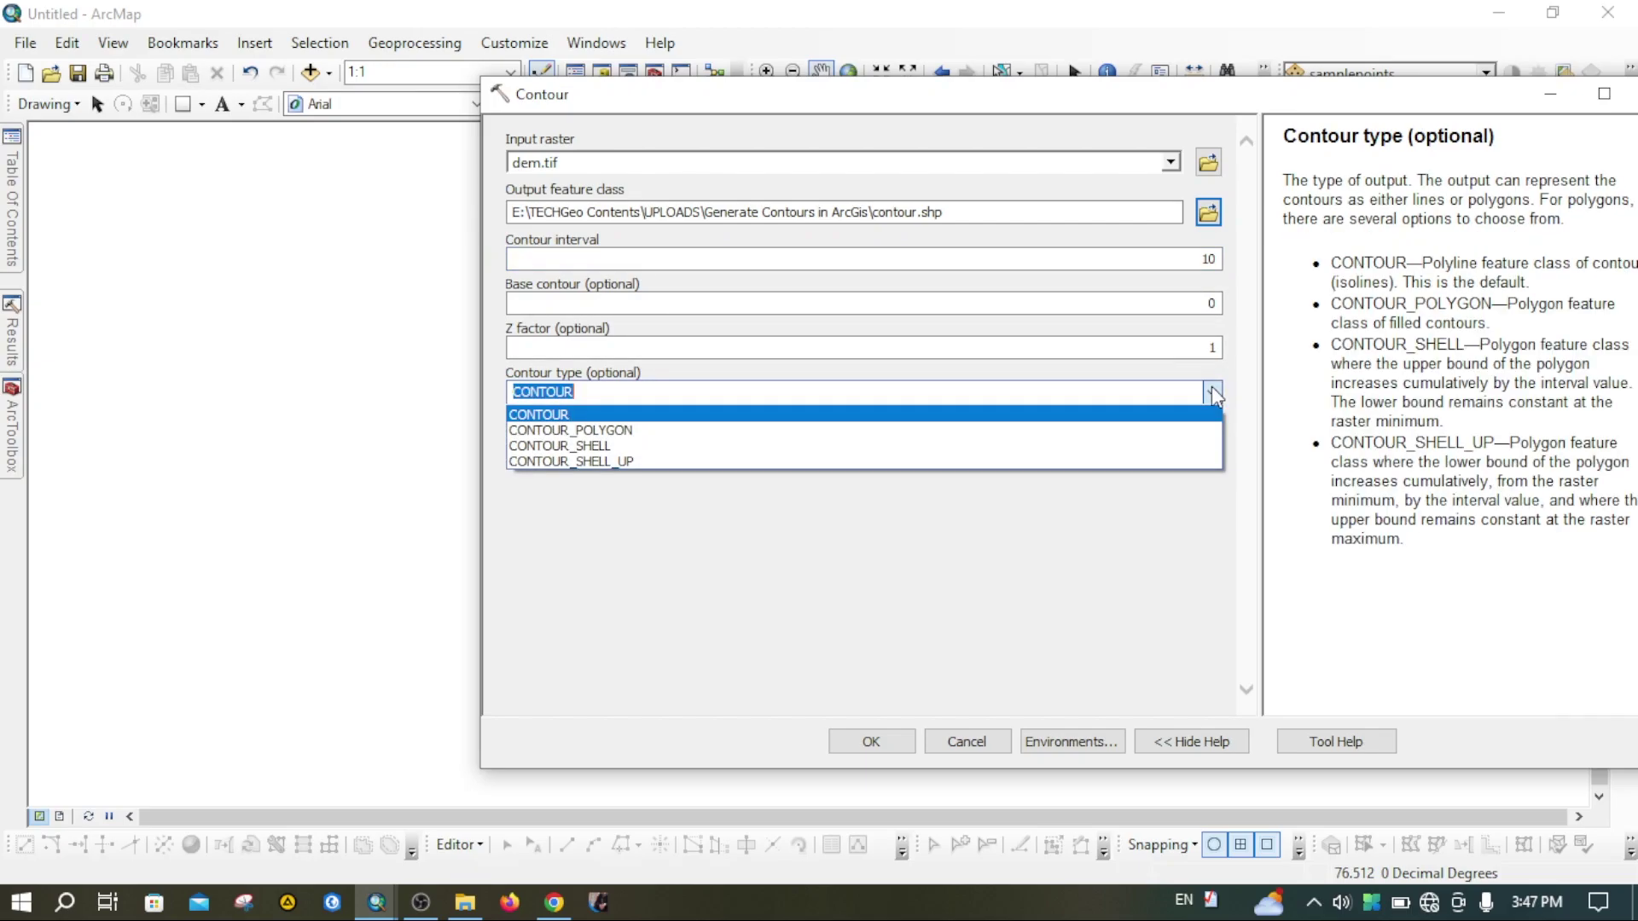
pyautogui.click(534, 415)
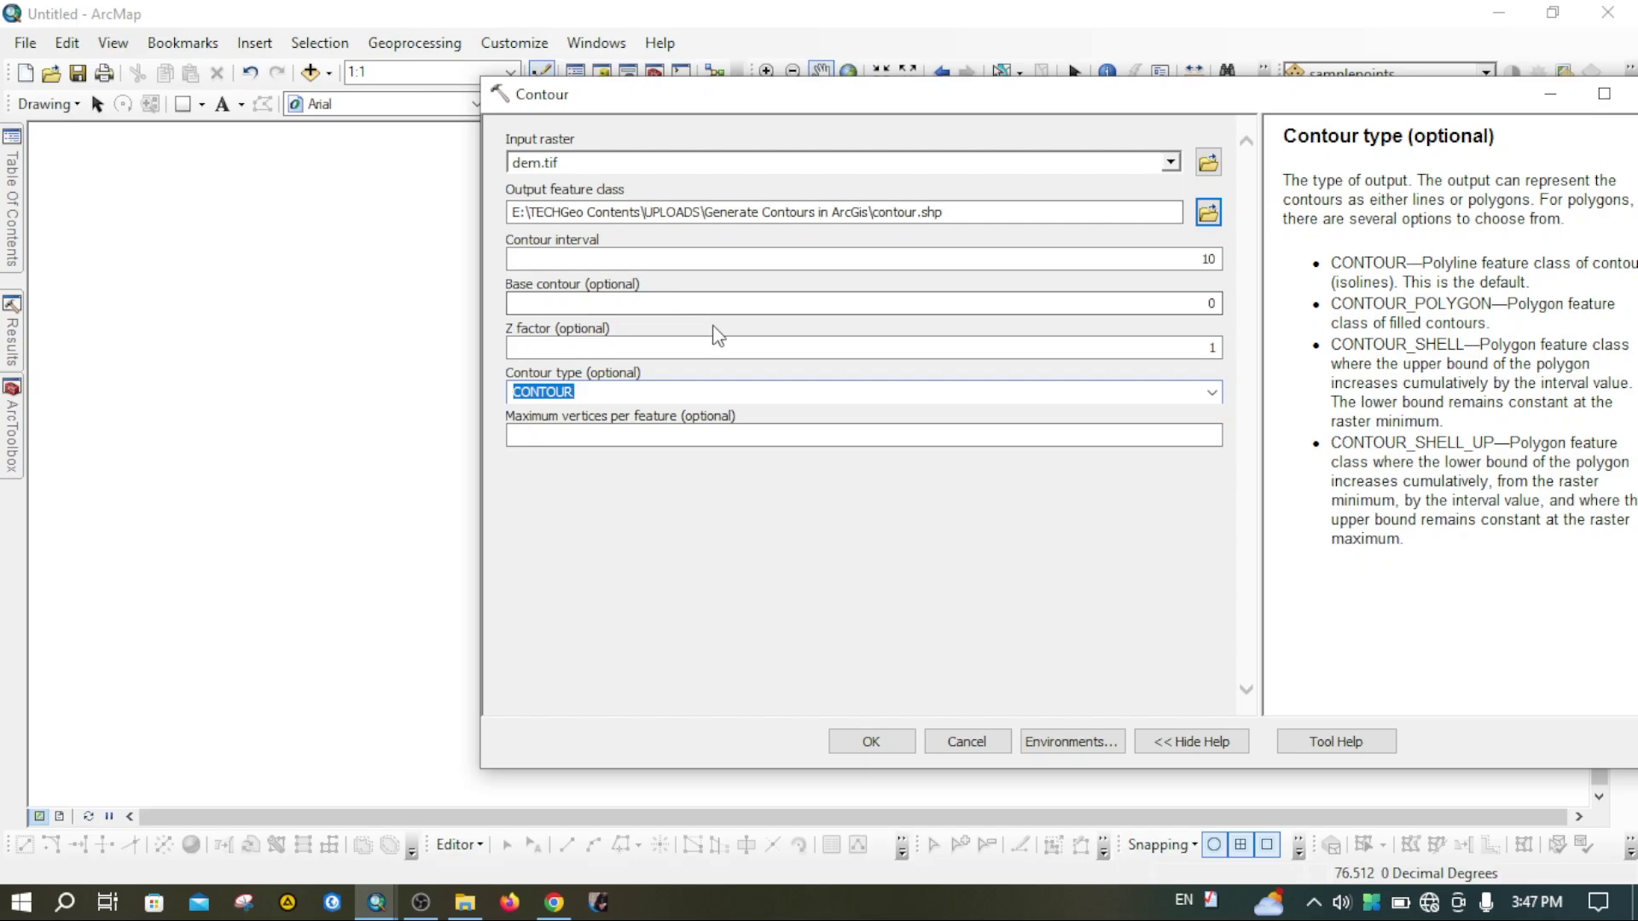
pyautogui.click(729, 344)
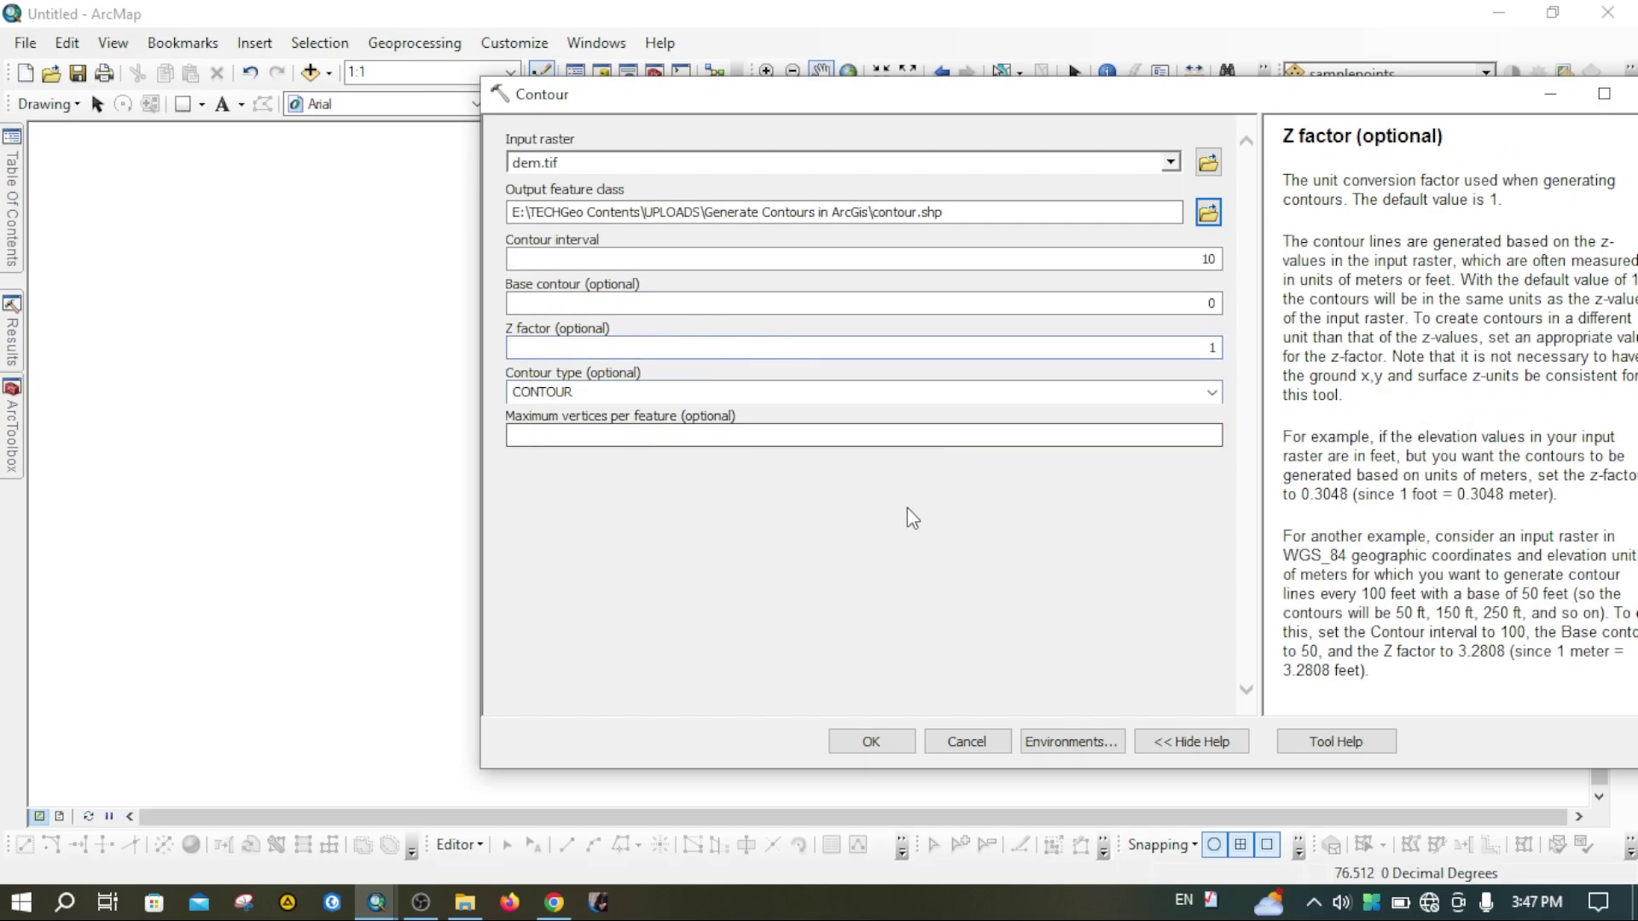
pyautogui.click(871, 741)
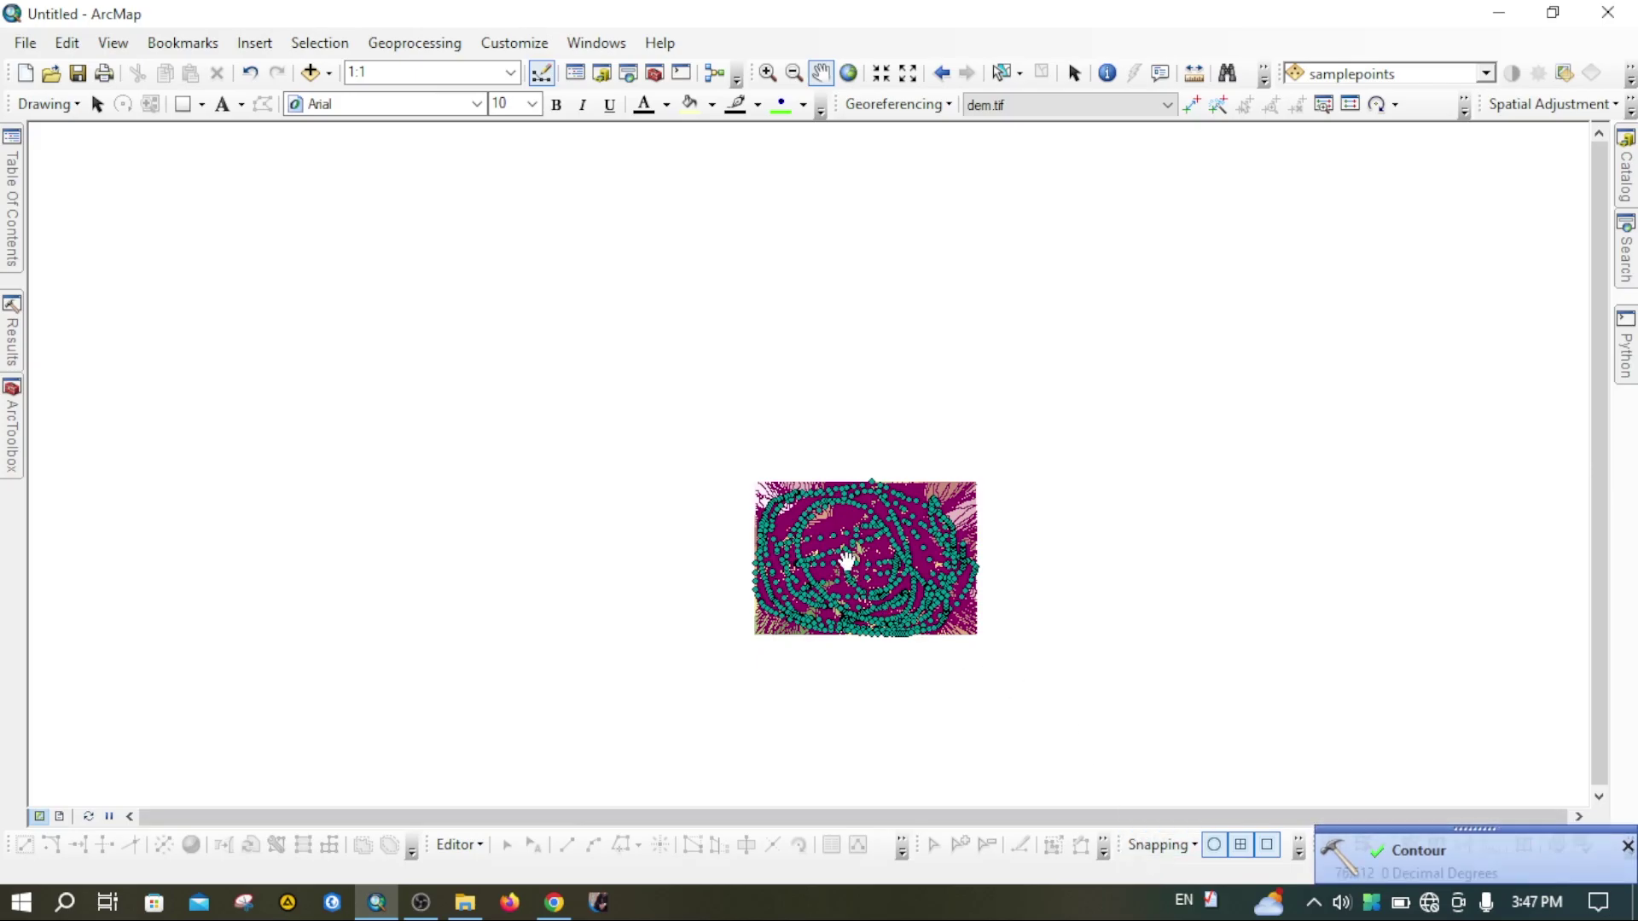
# Uncheck the dem.tif layer so only contour lines and sample points show
pyautogui.scroll(3, 847, 560)
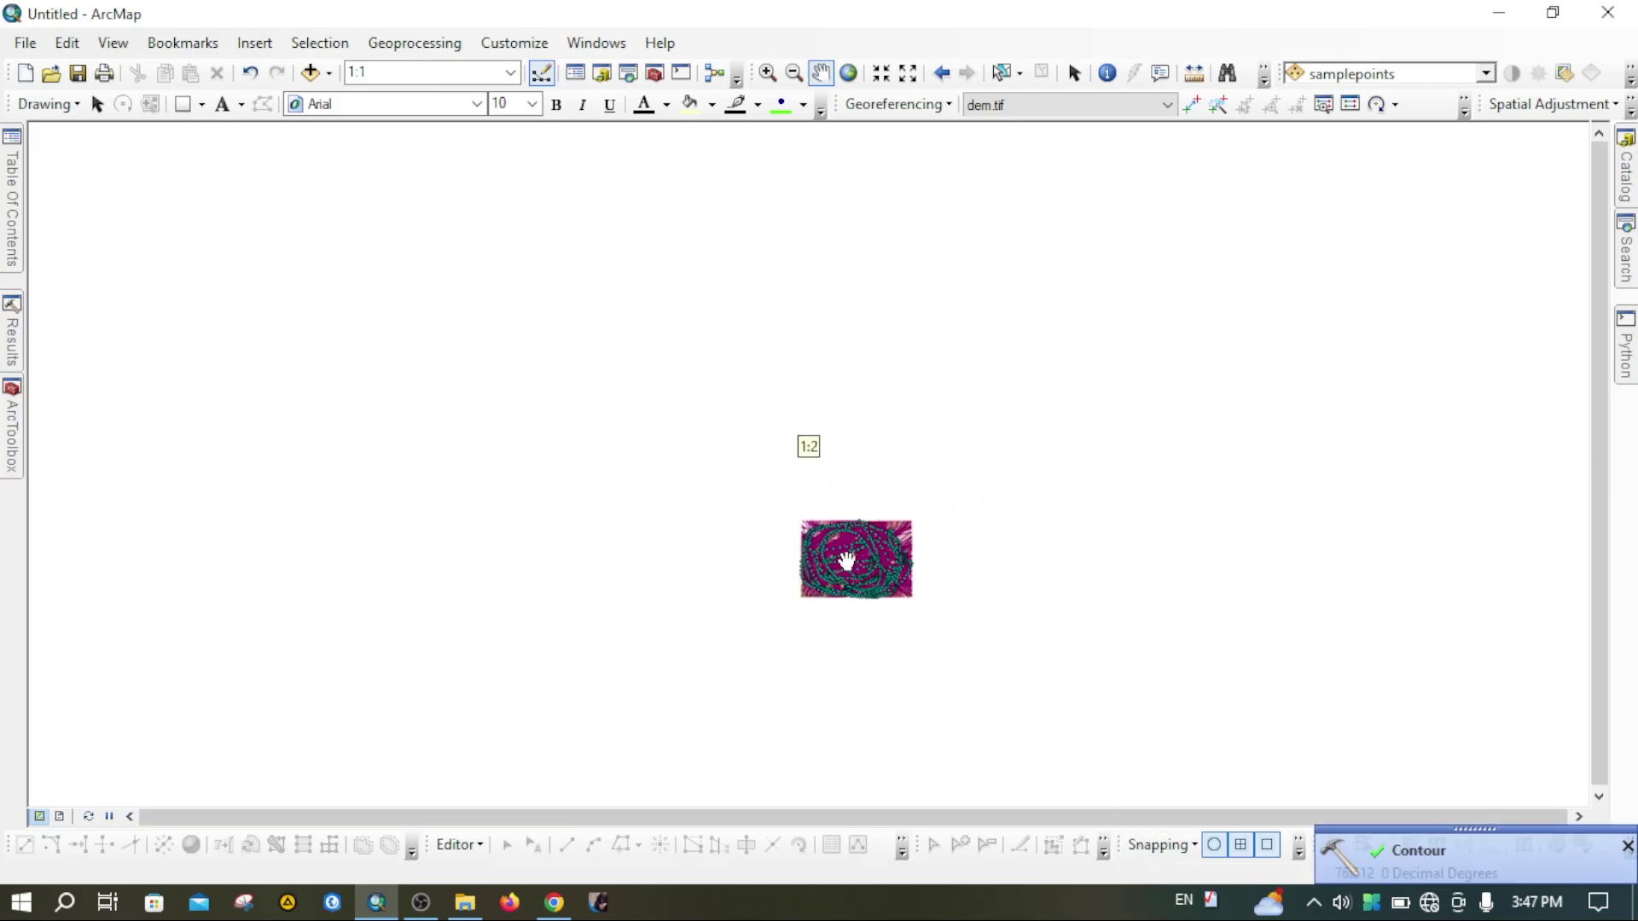
pyautogui.scroll(-3, 847, 561)
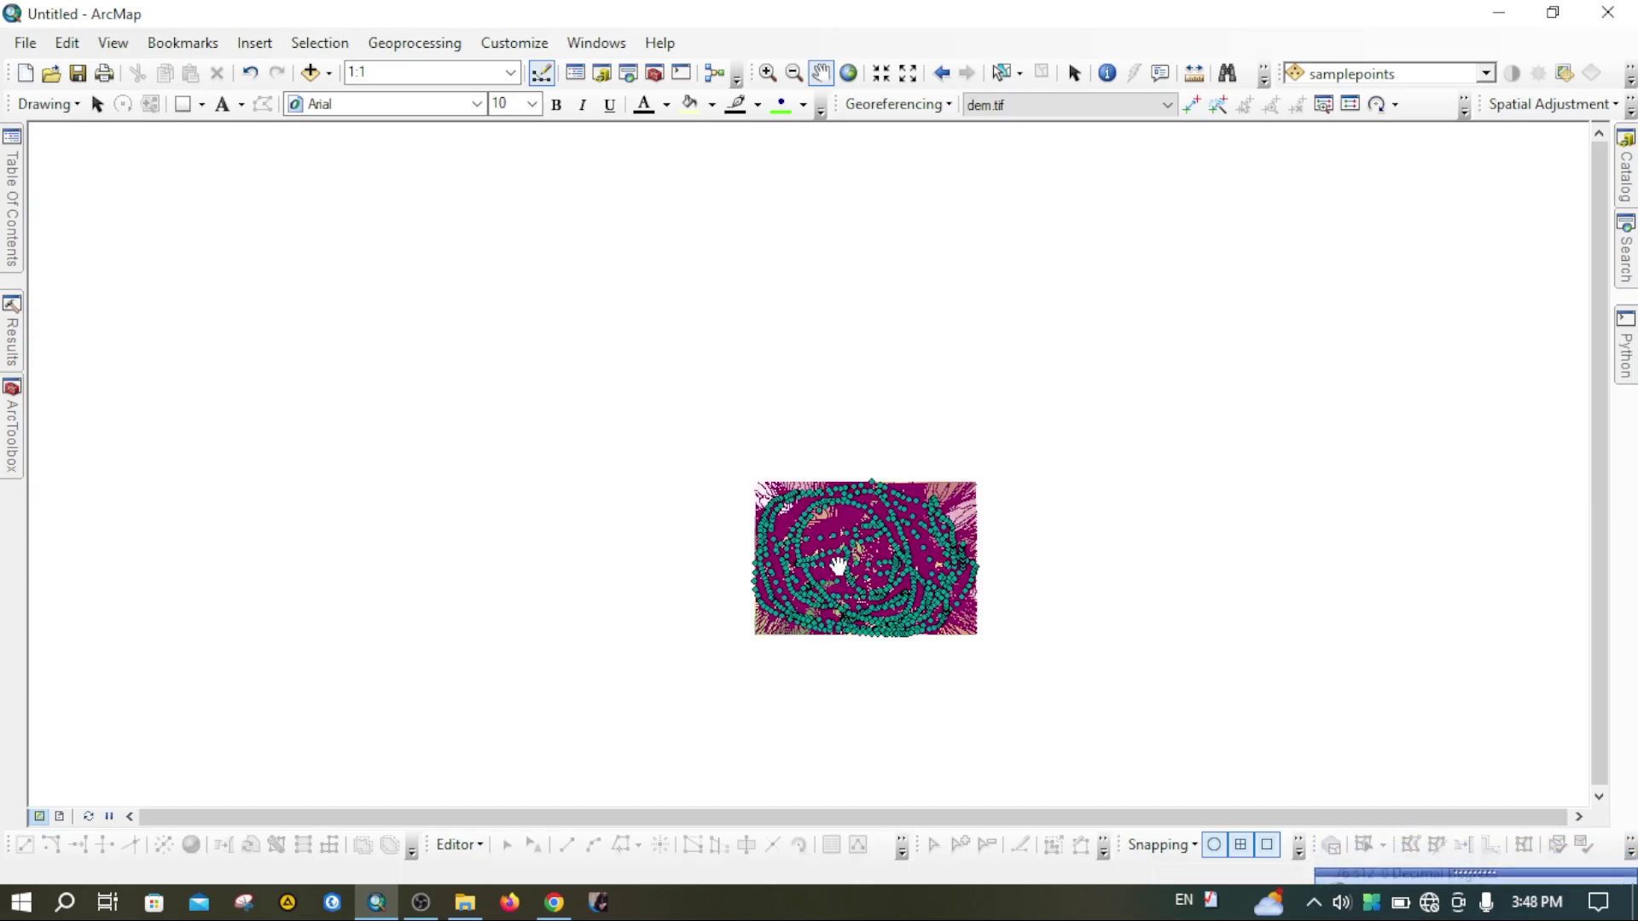
pyautogui.moveTo(855, 547); pyautogui.dragTo(847, 445)
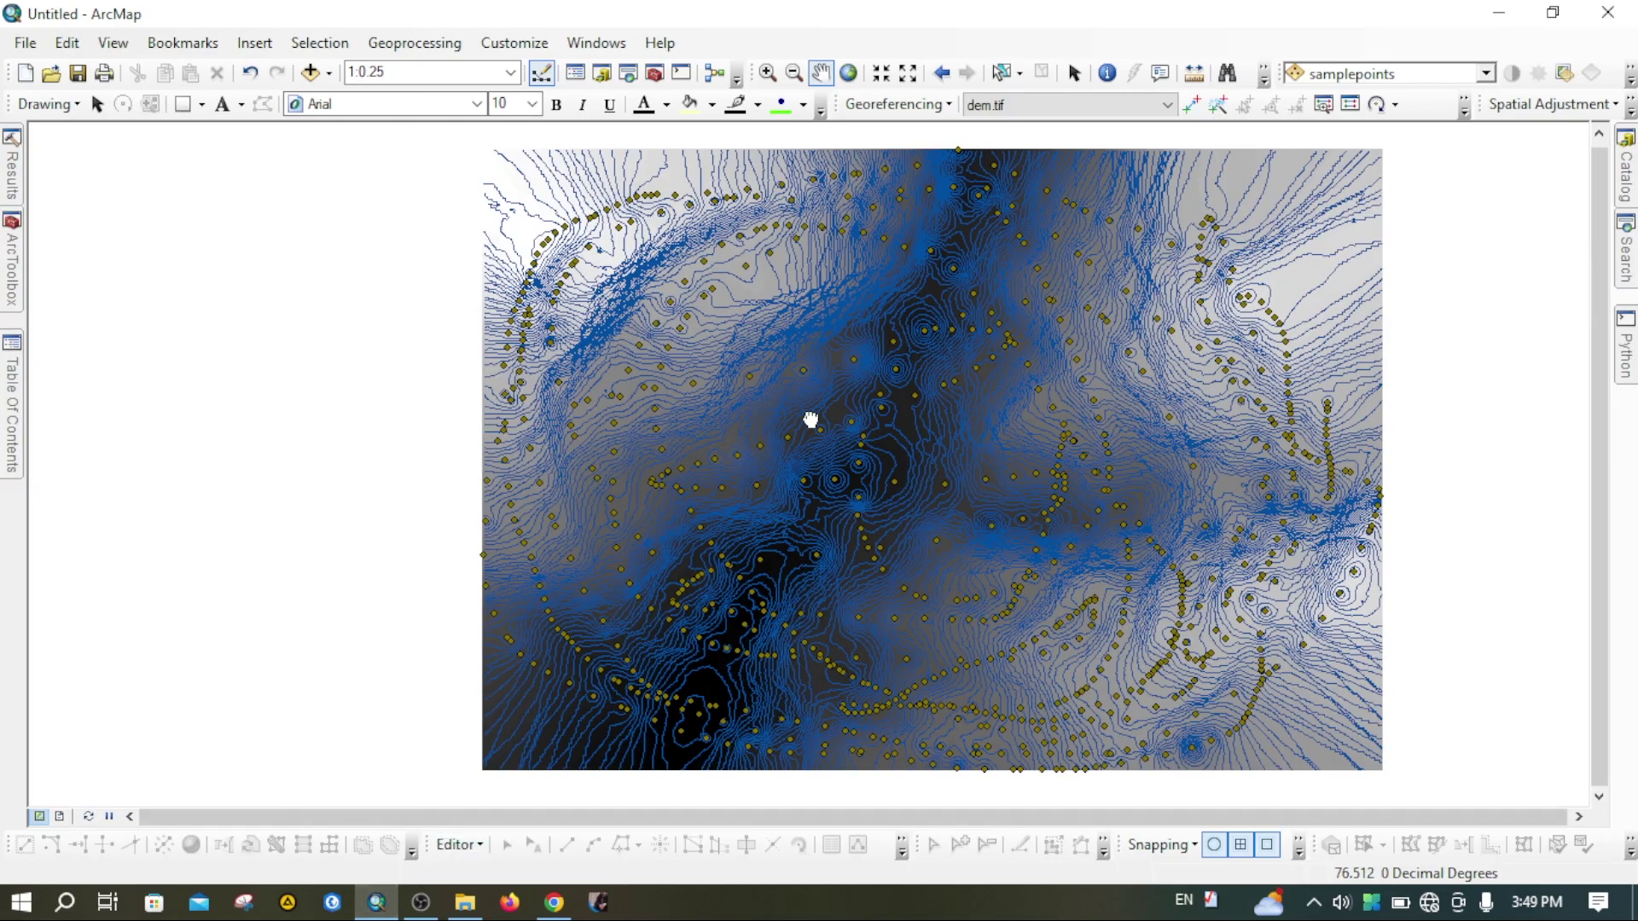
pyautogui.moveTo(810, 419); pyautogui.dragTo(863, 479)
pyautogui.moveTo(967, 505); pyautogui.dragTo(963, 421)
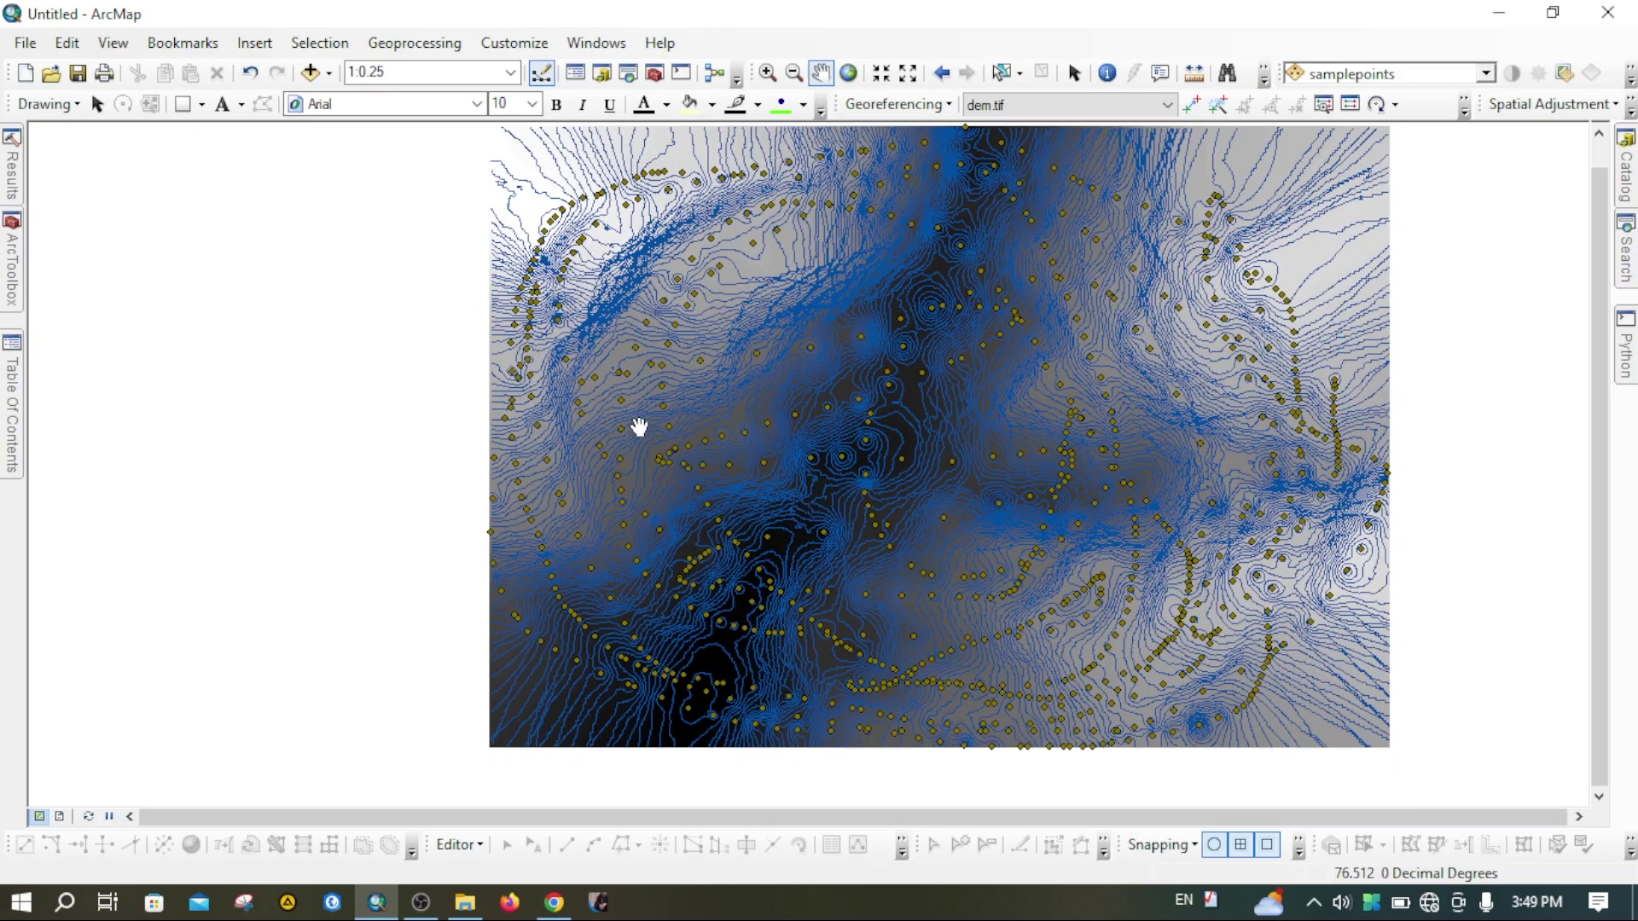
pyautogui.moveTo(10, 416)
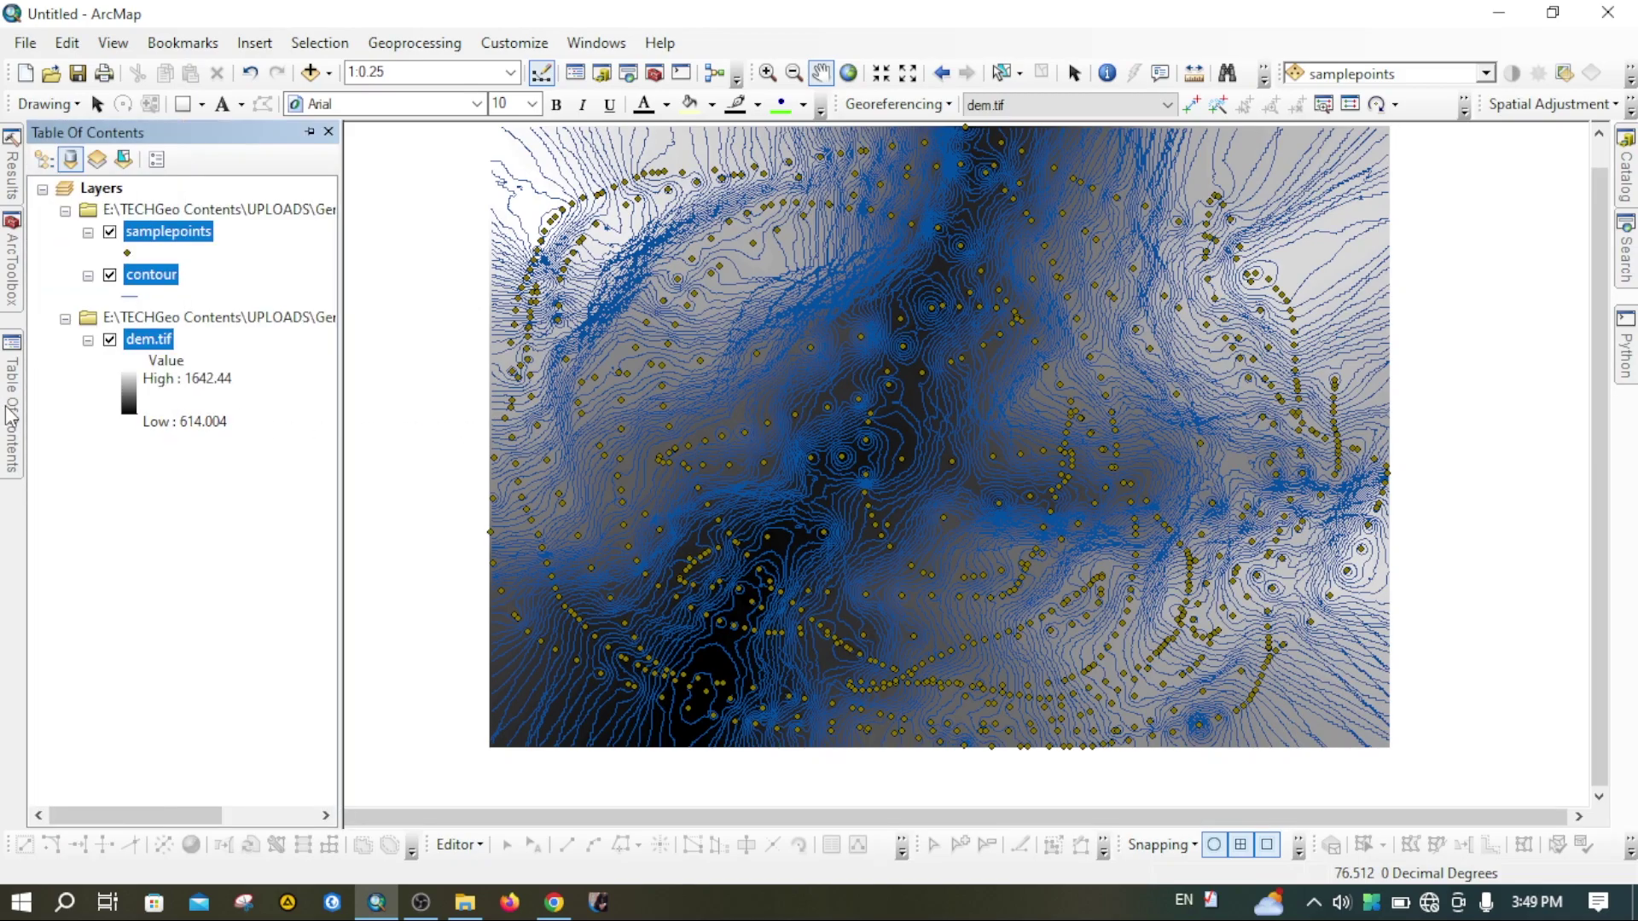
pyautogui.click(110, 340)
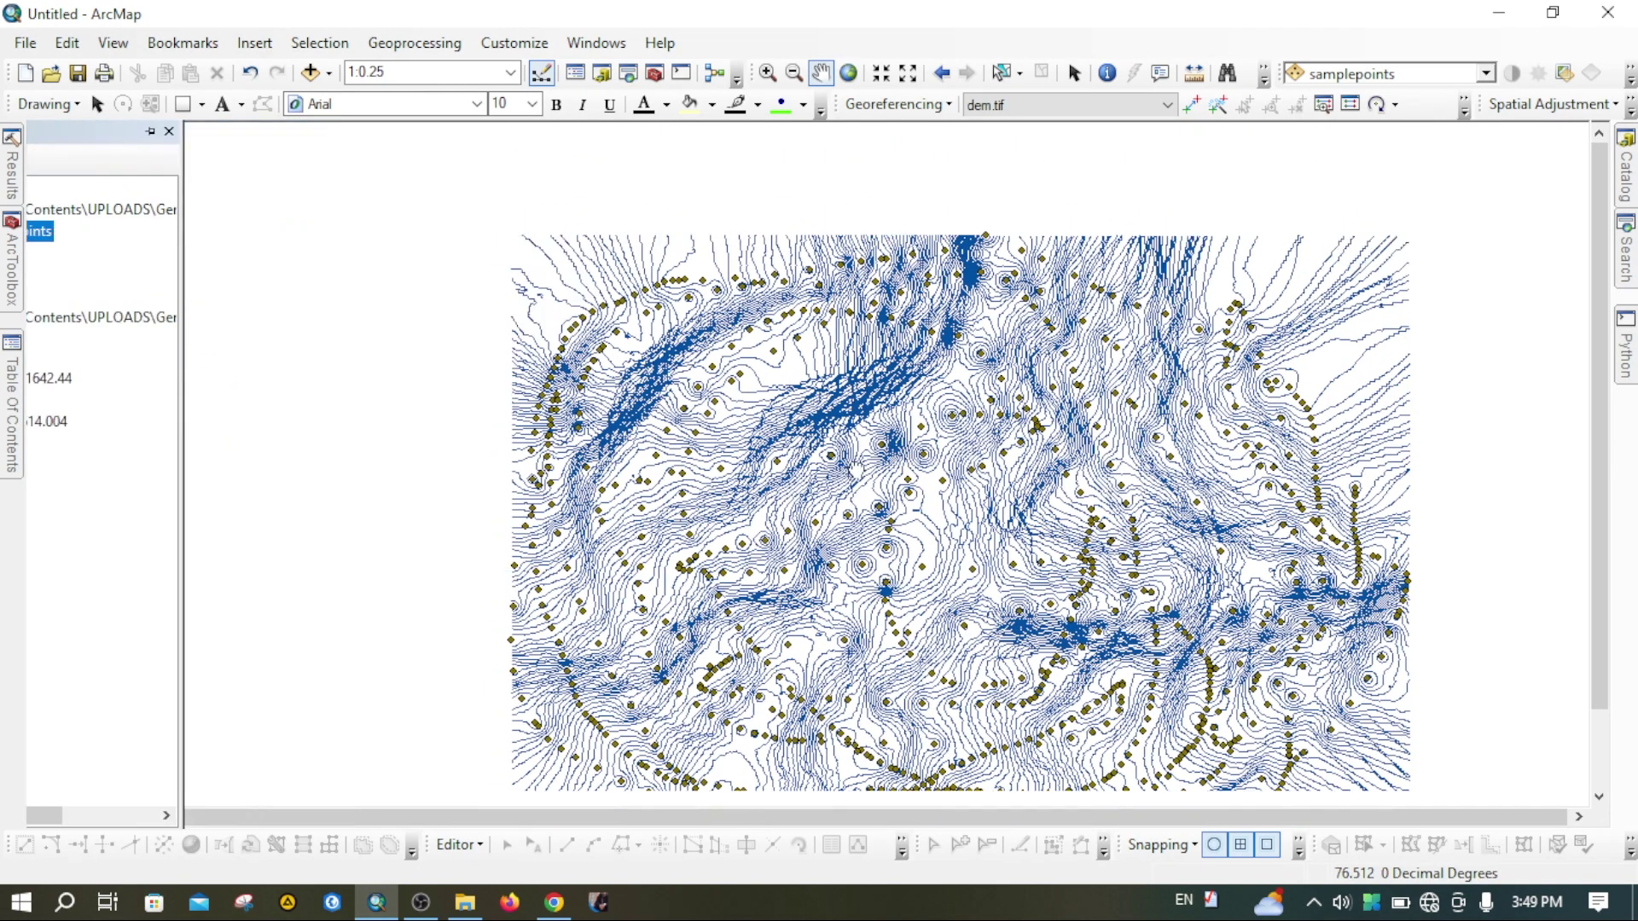
pyautogui.moveTo(843, 476); pyautogui.dragTo(911, 436)
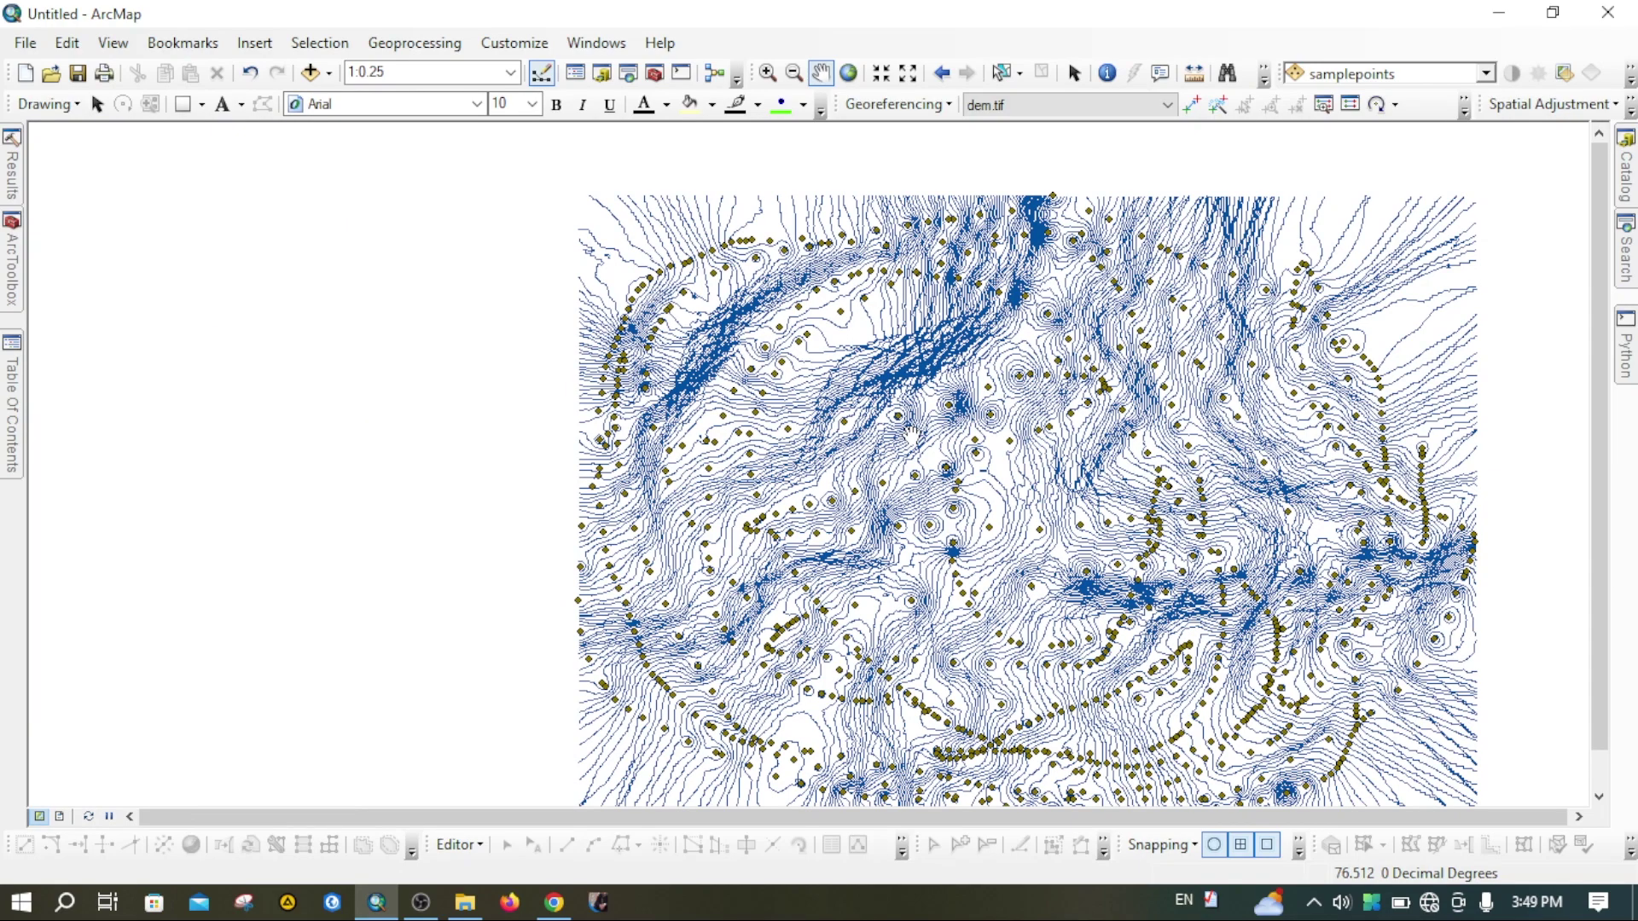
pyautogui.scroll(5, 911, 436)
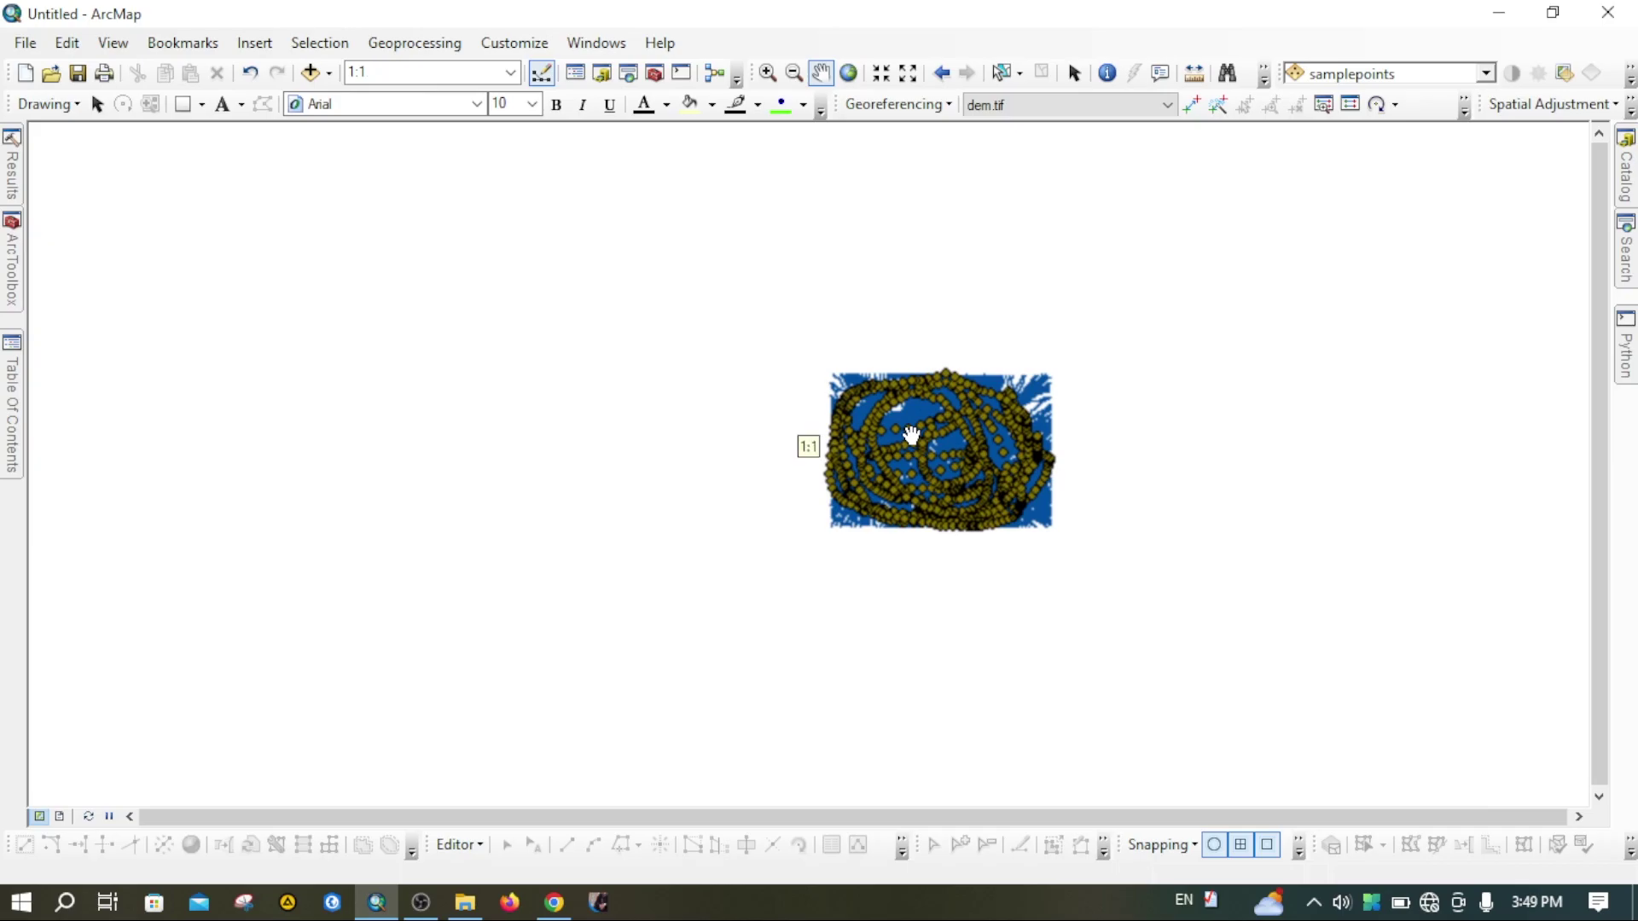
pyautogui.scroll(1, 911, 436)
pyautogui.scroll(-1, 897, 434)
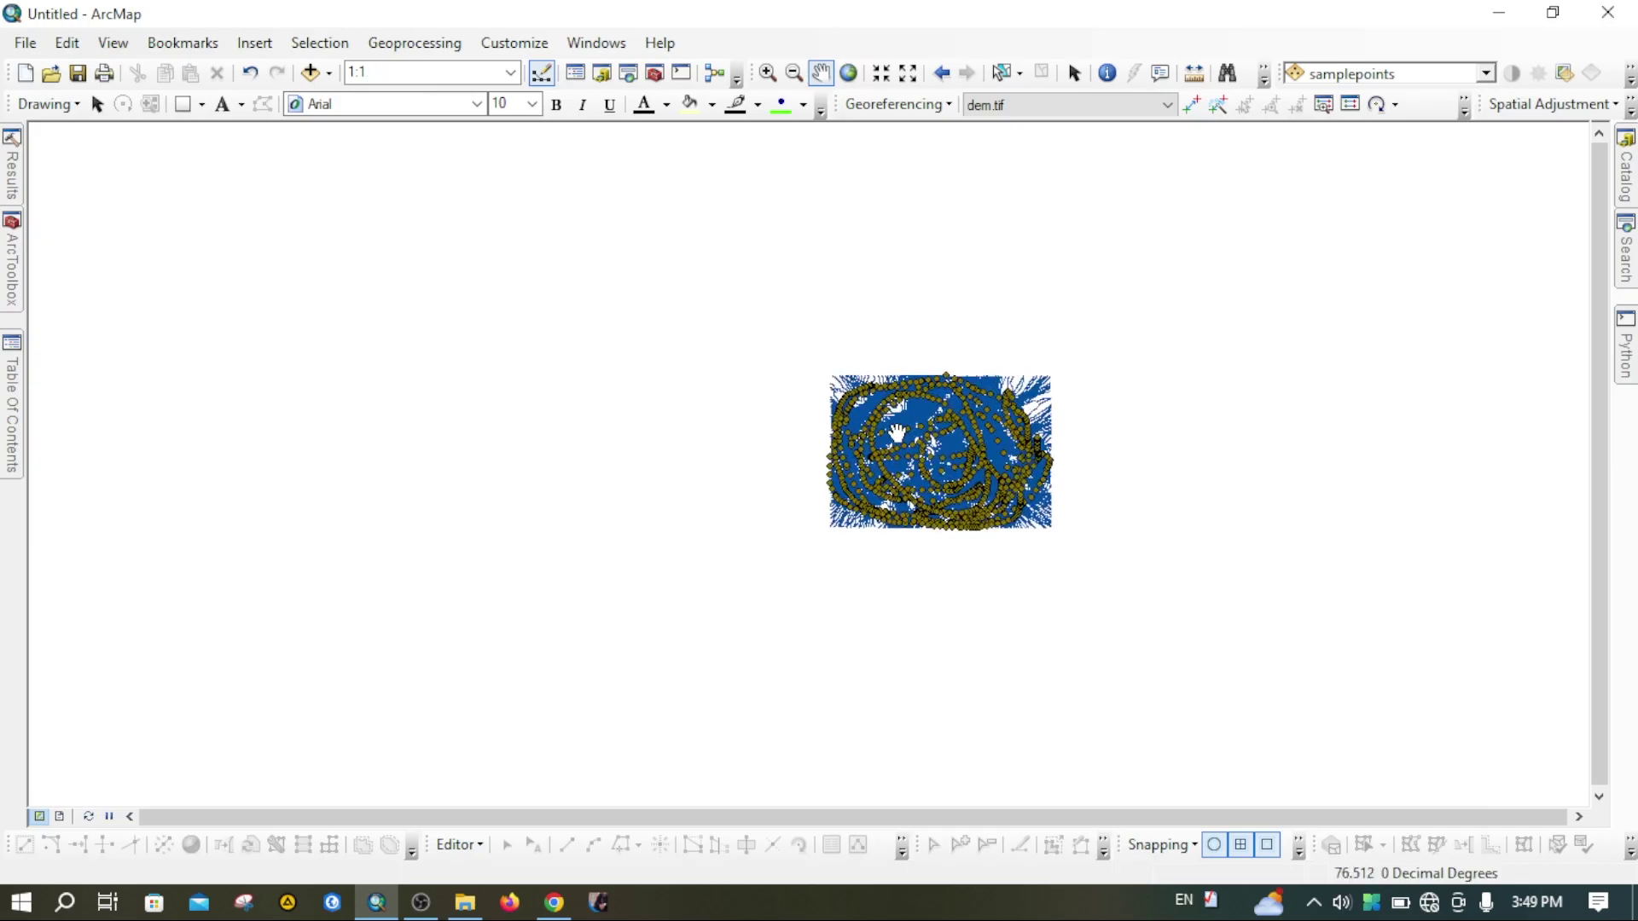
pyautogui.moveTo(17, 418)
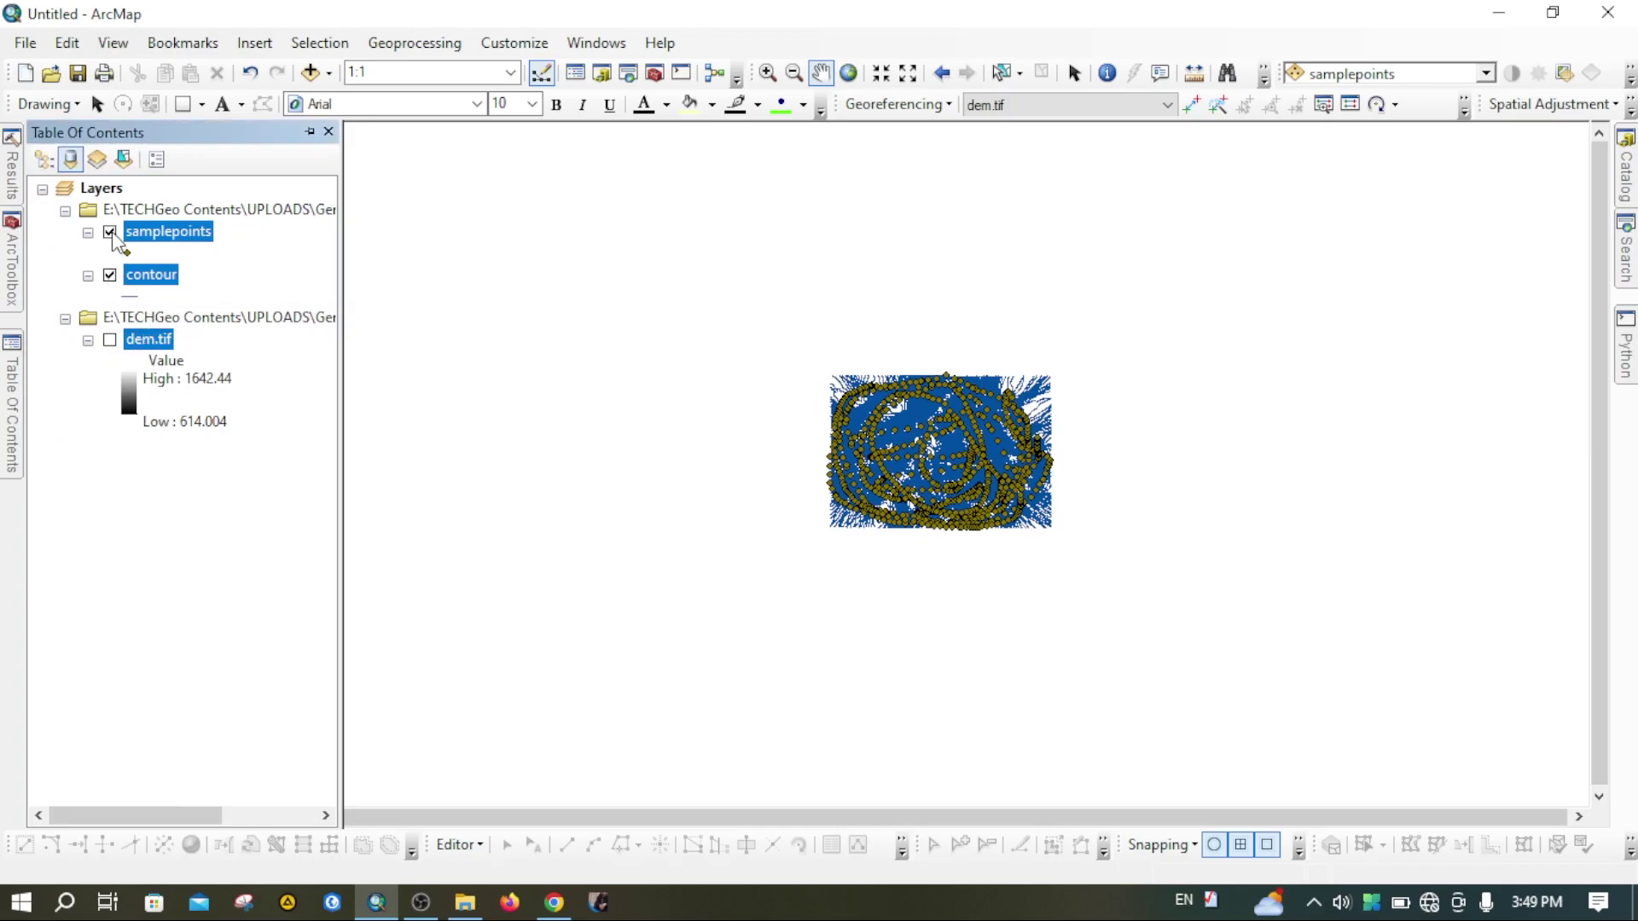
# Zoom in closely on the contour lines with successive Zoom In rectangles
pyautogui.scroll(1, 977, 474)
pyautogui.scroll(-1, 976, 474)
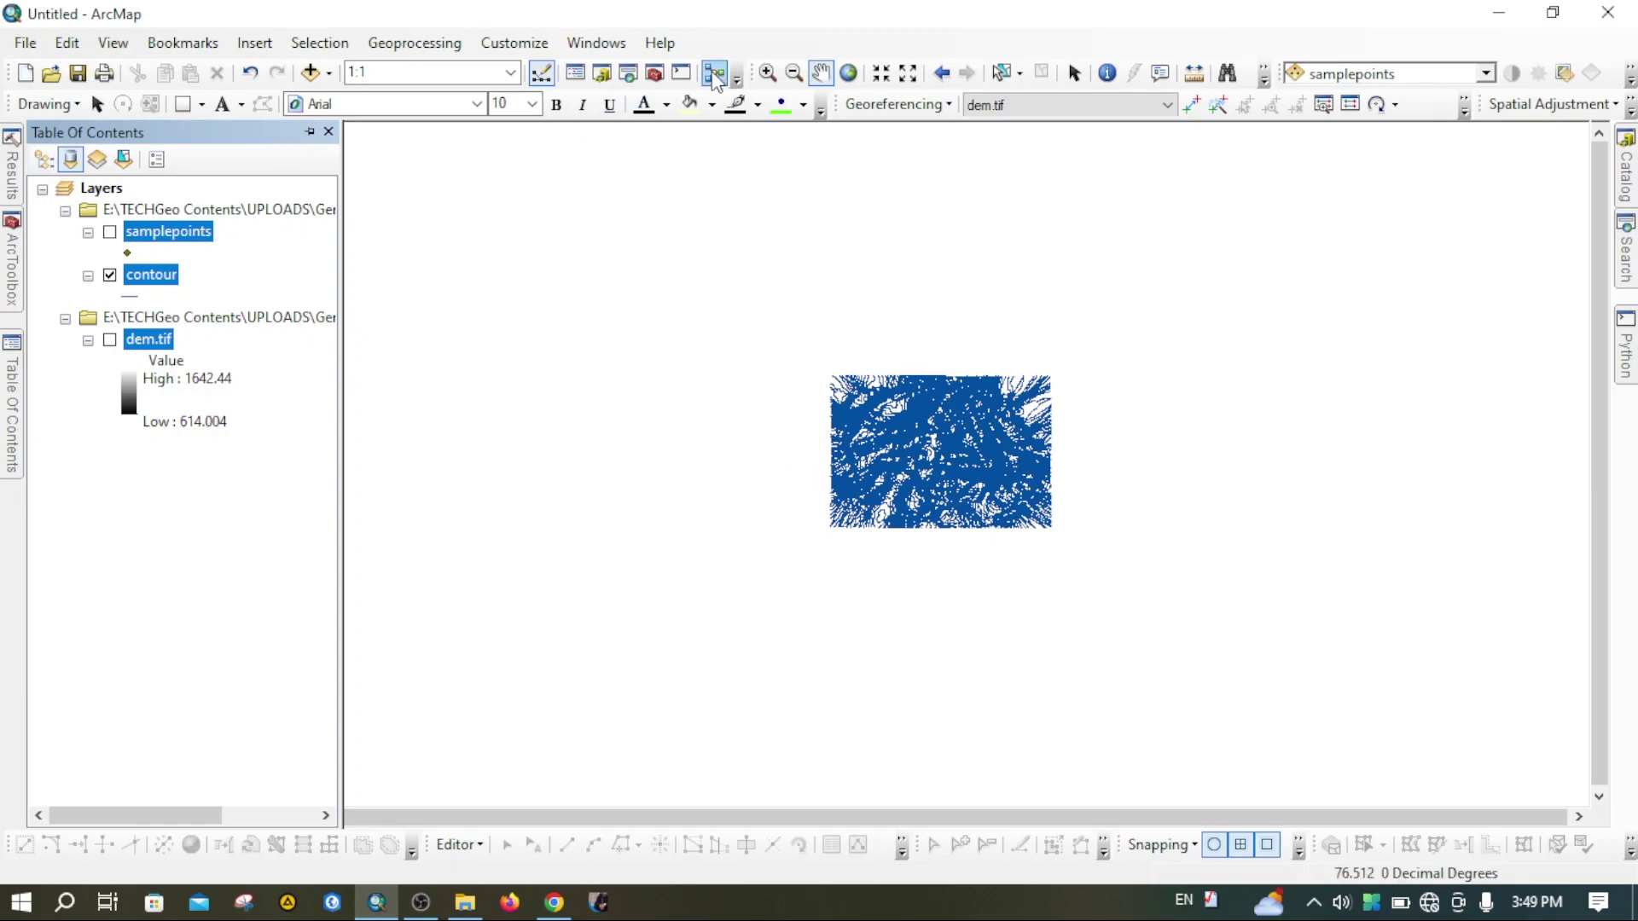
pyautogui.click(768, 72)
pyautogui.moveTo(768, 326); pyautogui.dragTo(1108, 585)
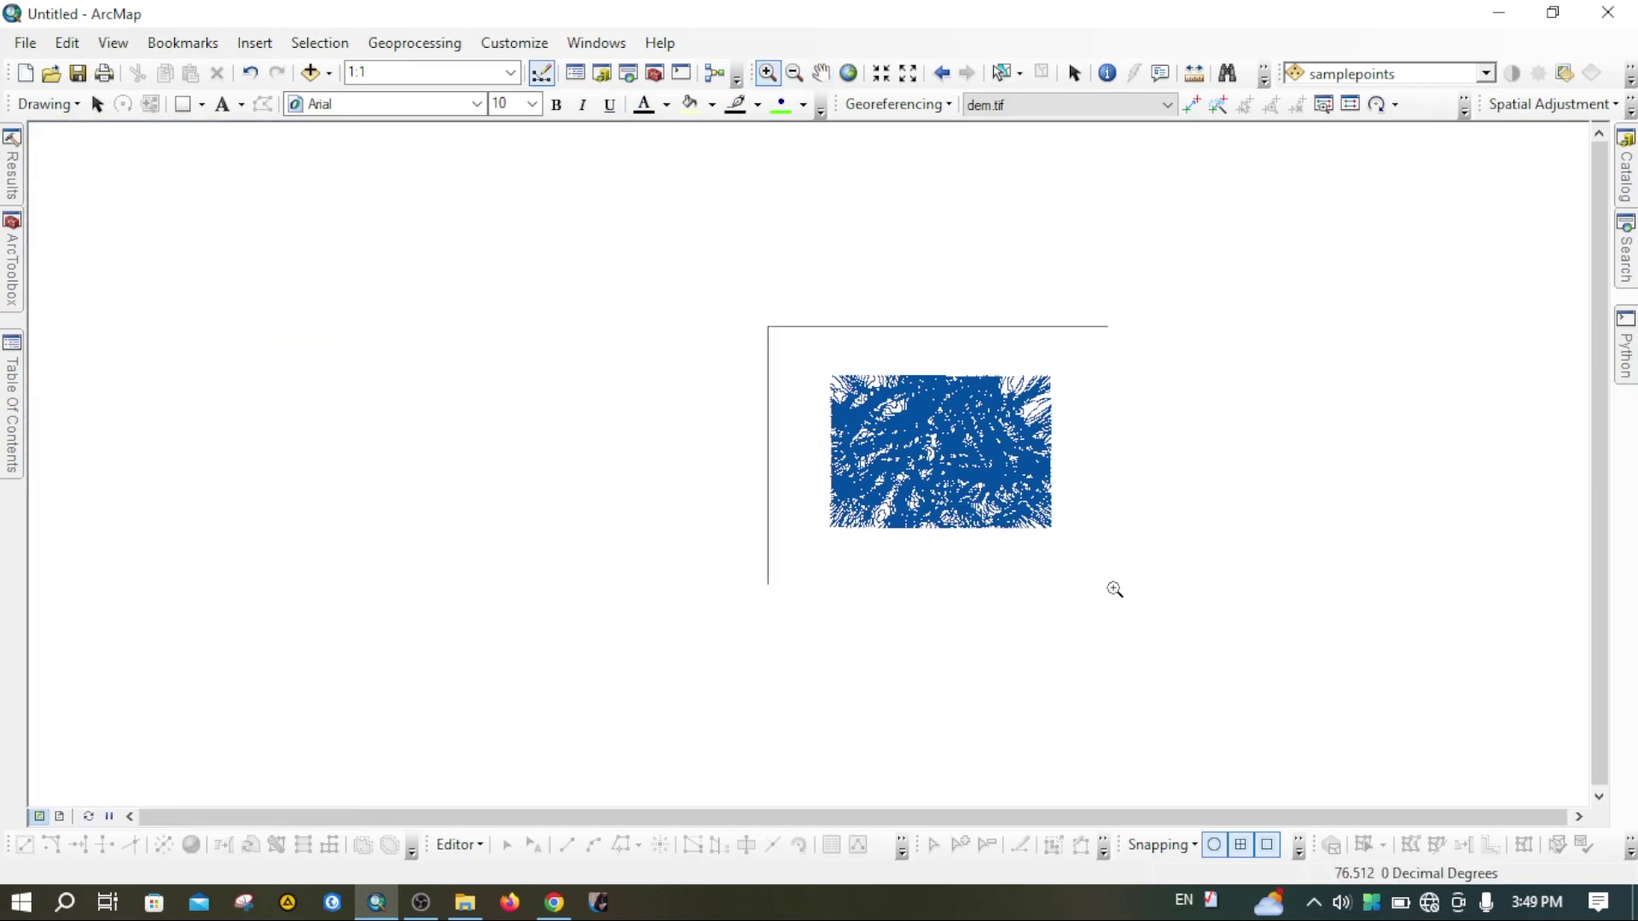
pyautogui.moveTo(504, 275); pyautogui.dragTo(919, 536)
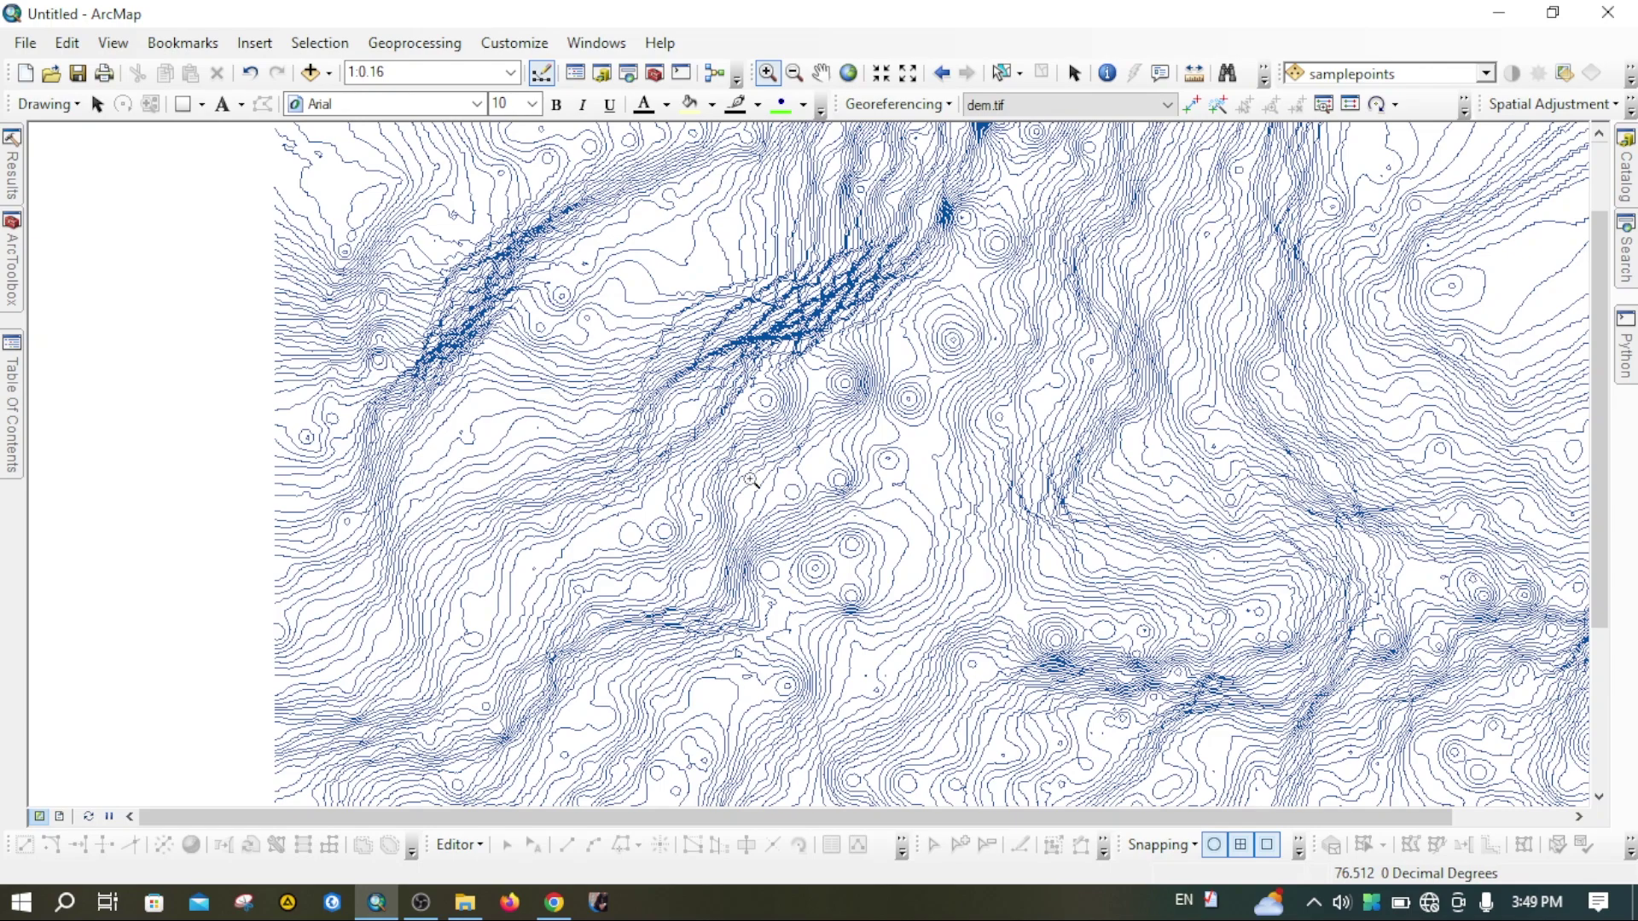
pyautogui.moveTo(536, 322); pyautogui.dragTo(1027, 570)
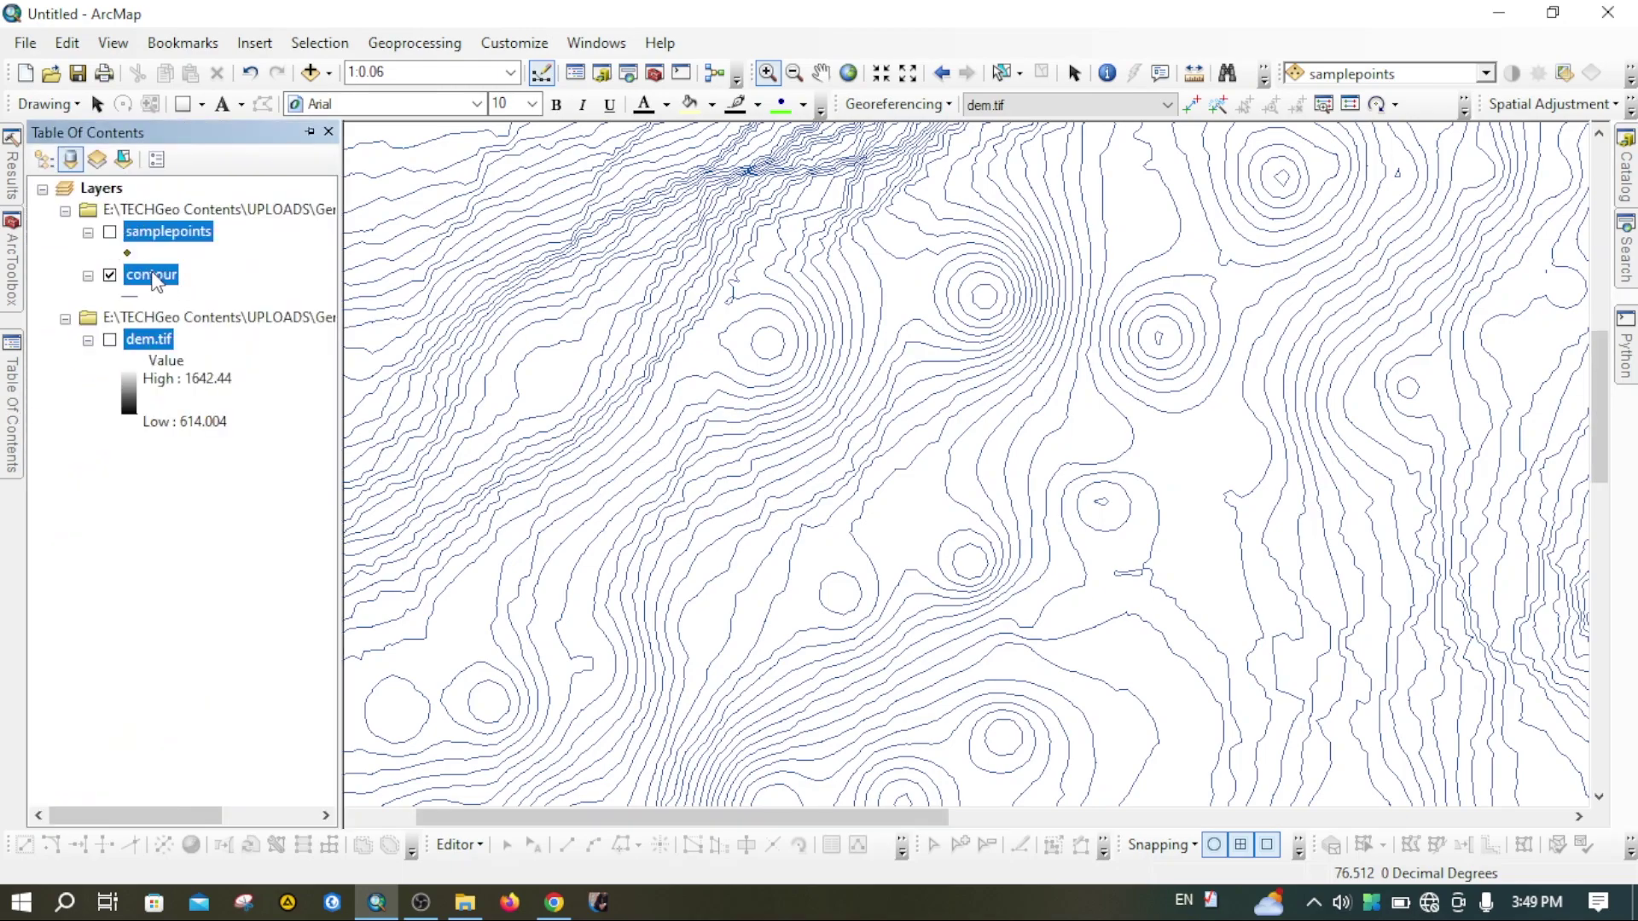
# Turn on elevation labels for the contour layer
pyautogui.rightClick(152, 276)
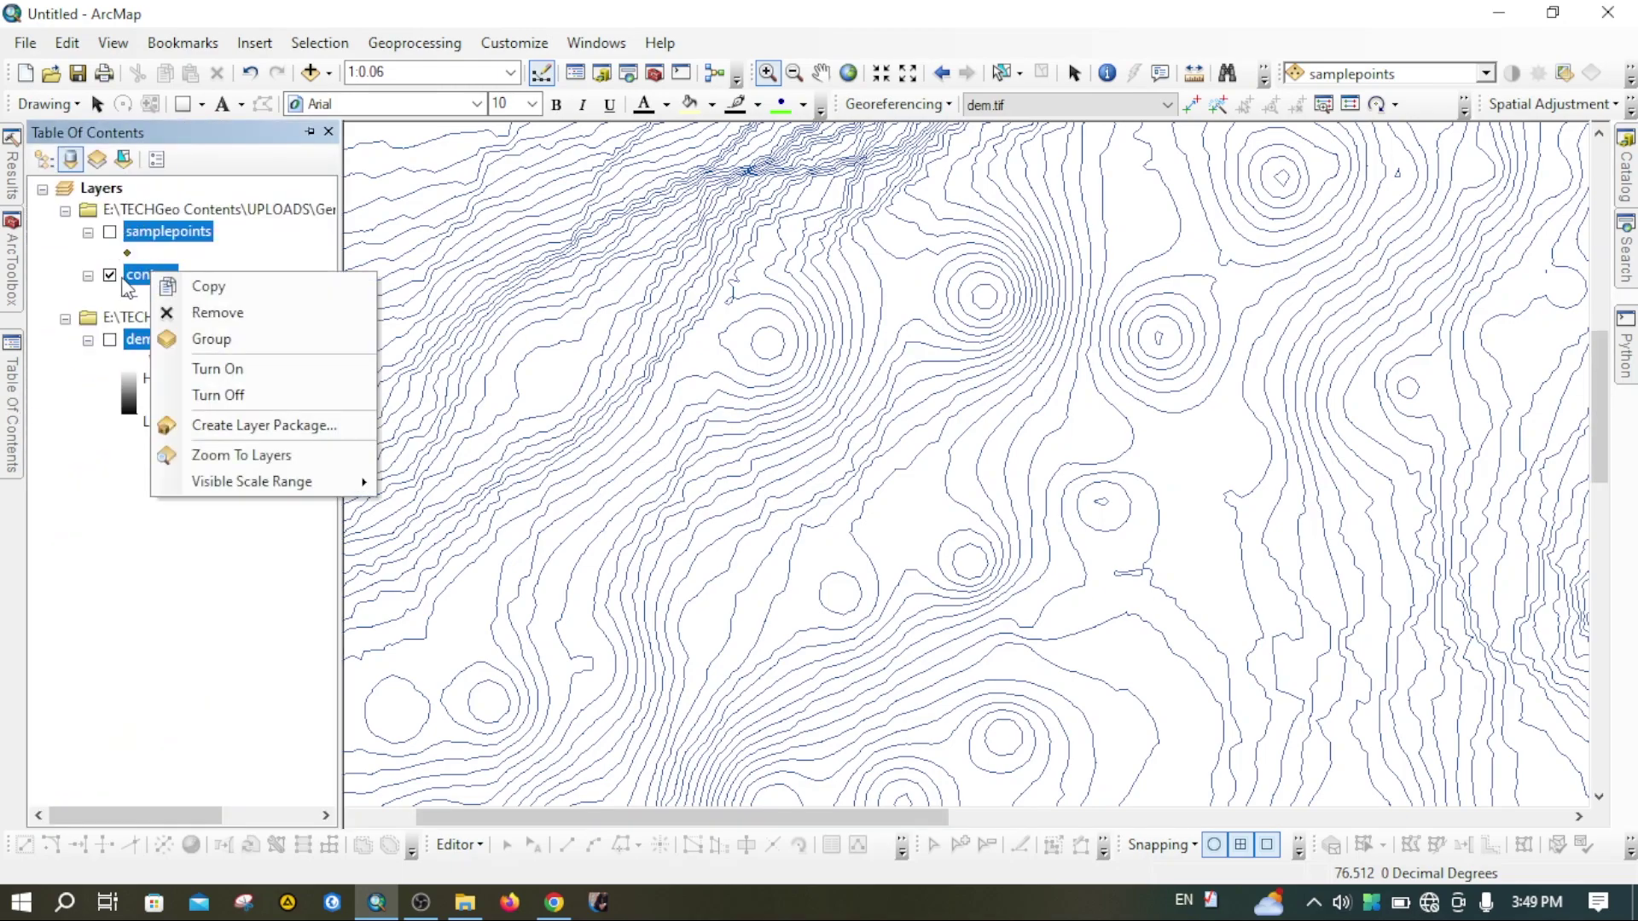
pyautogui.click(132, 276)
pyautogui.rightClick(137, 278)
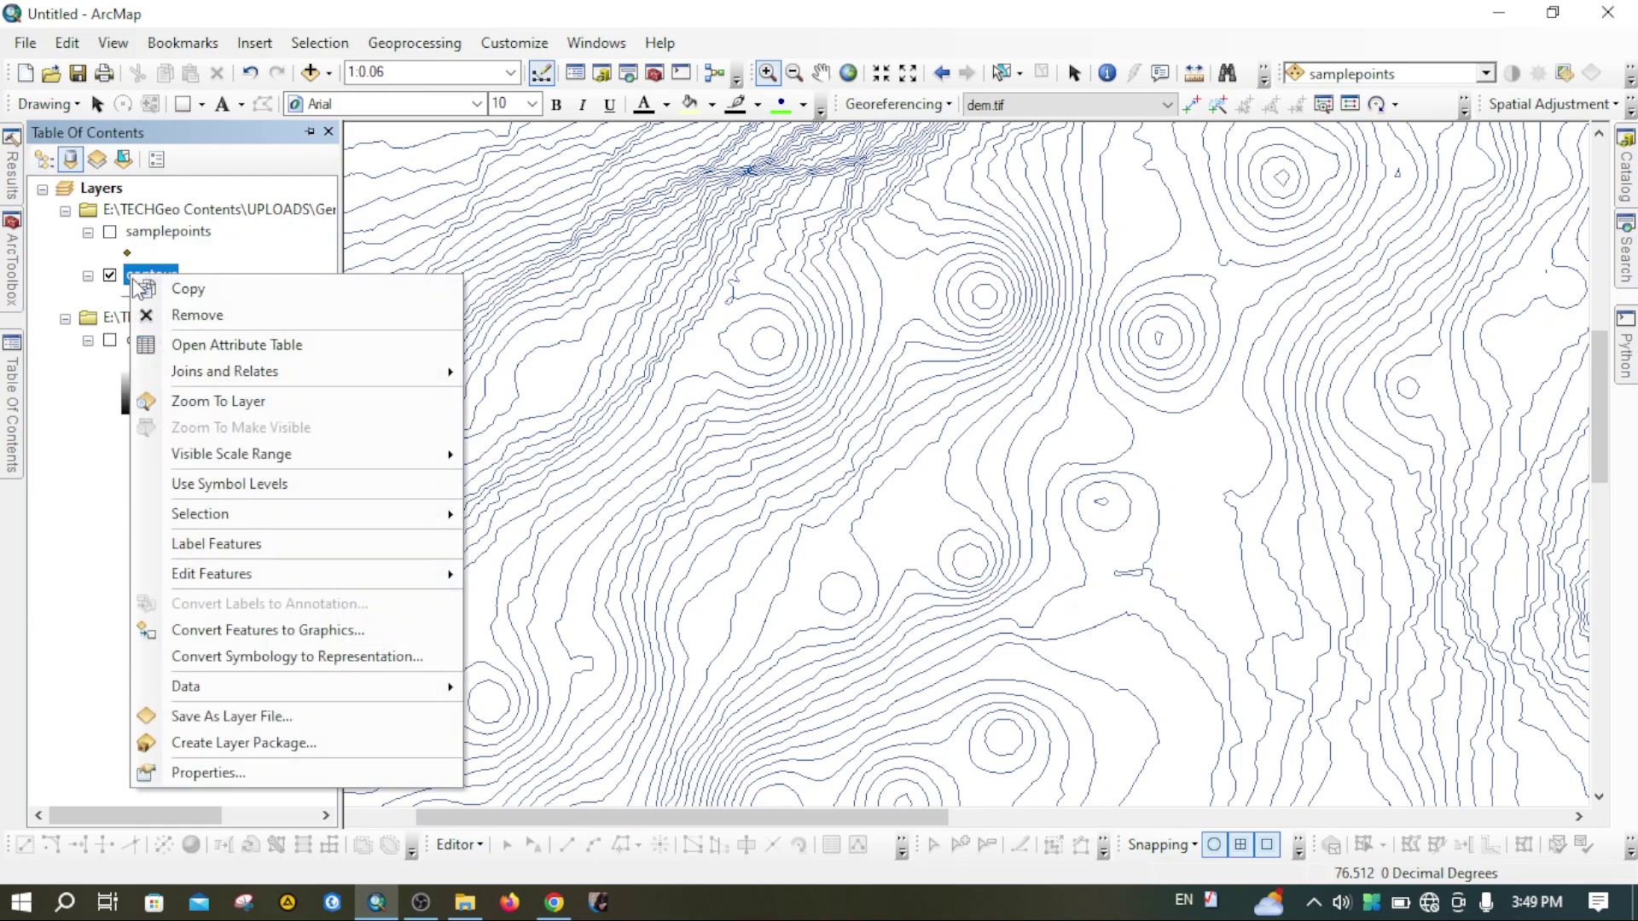
pyautogui.click(261, 550)
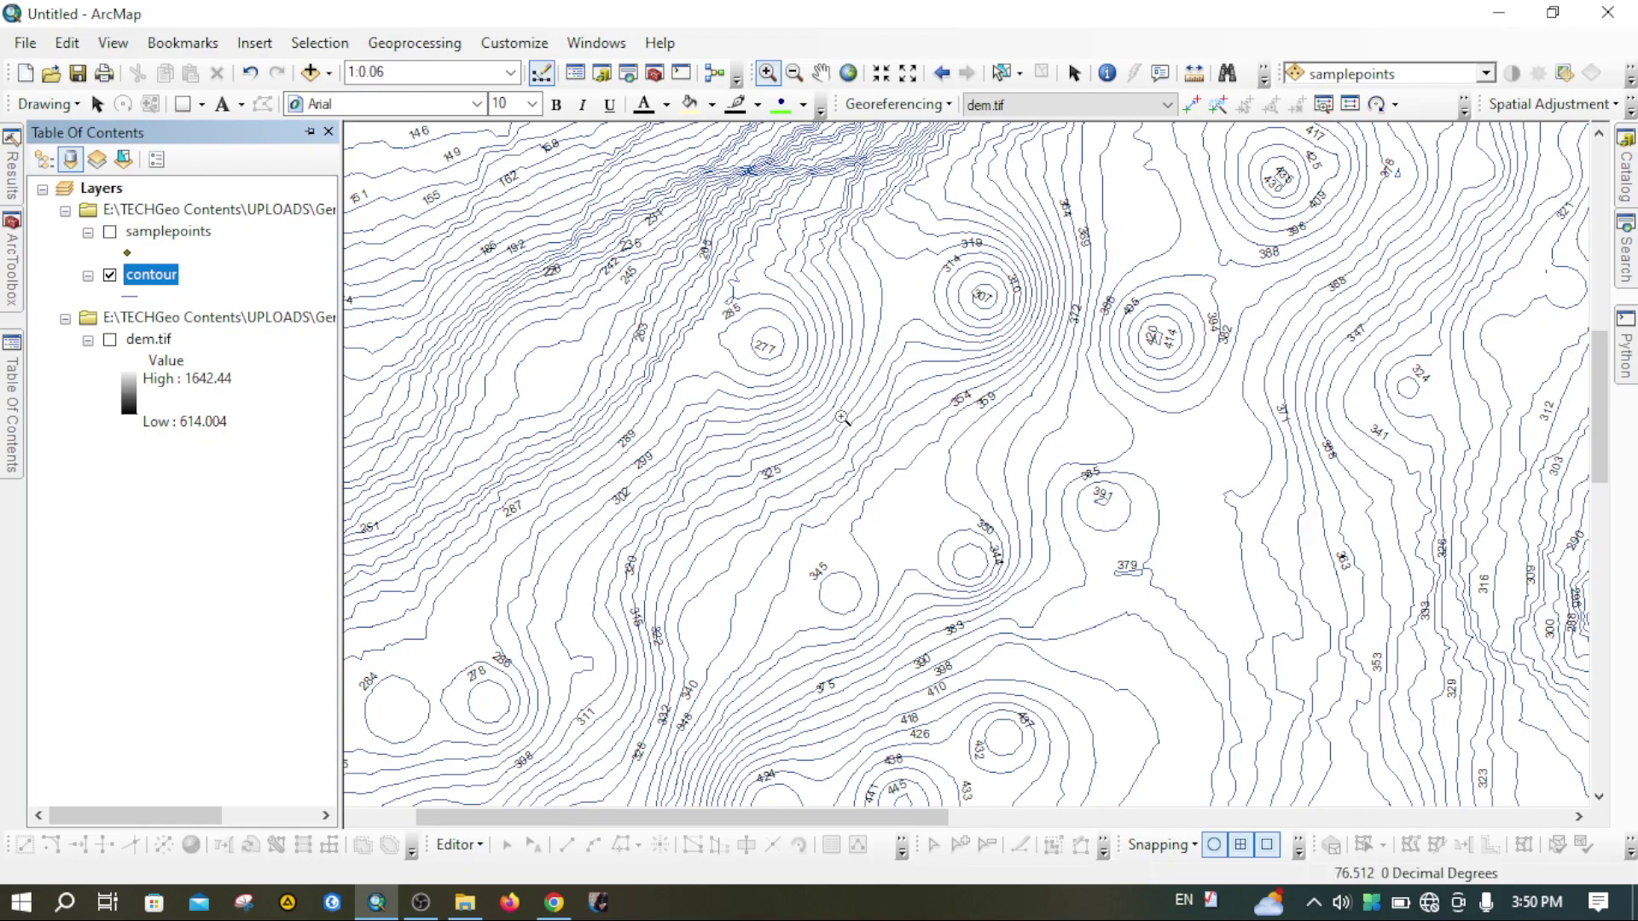
# Zoom and pan until contour labels such as 144, 155 and 277 are readable
pyautogui.click(820, 73)
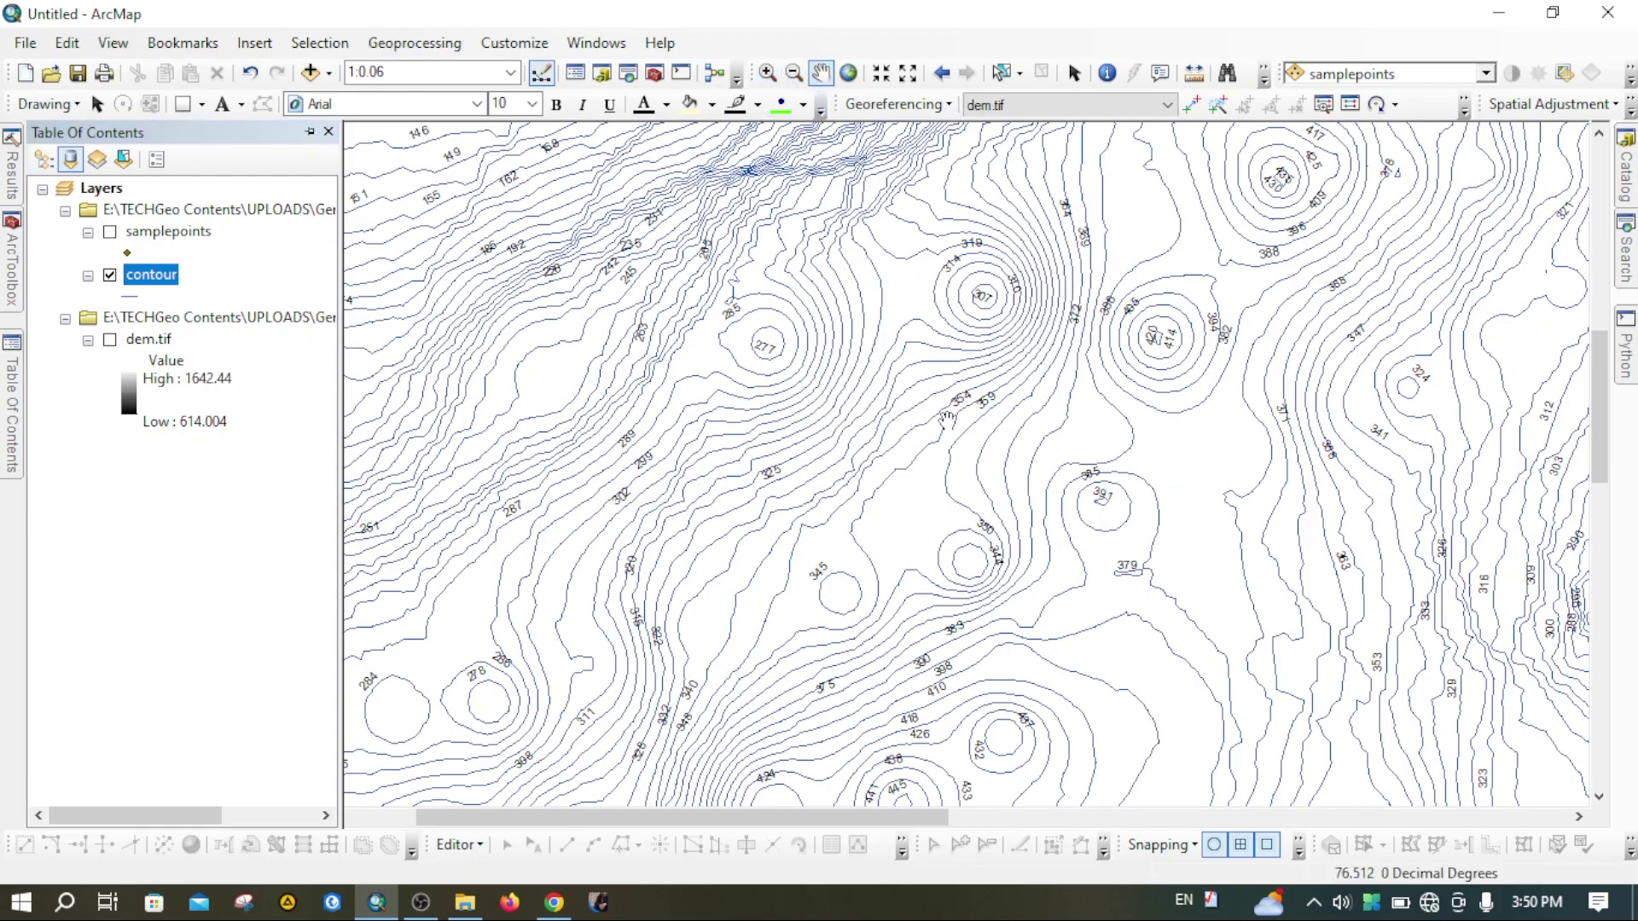
pyautogui.scroll(-3, 862, 436)
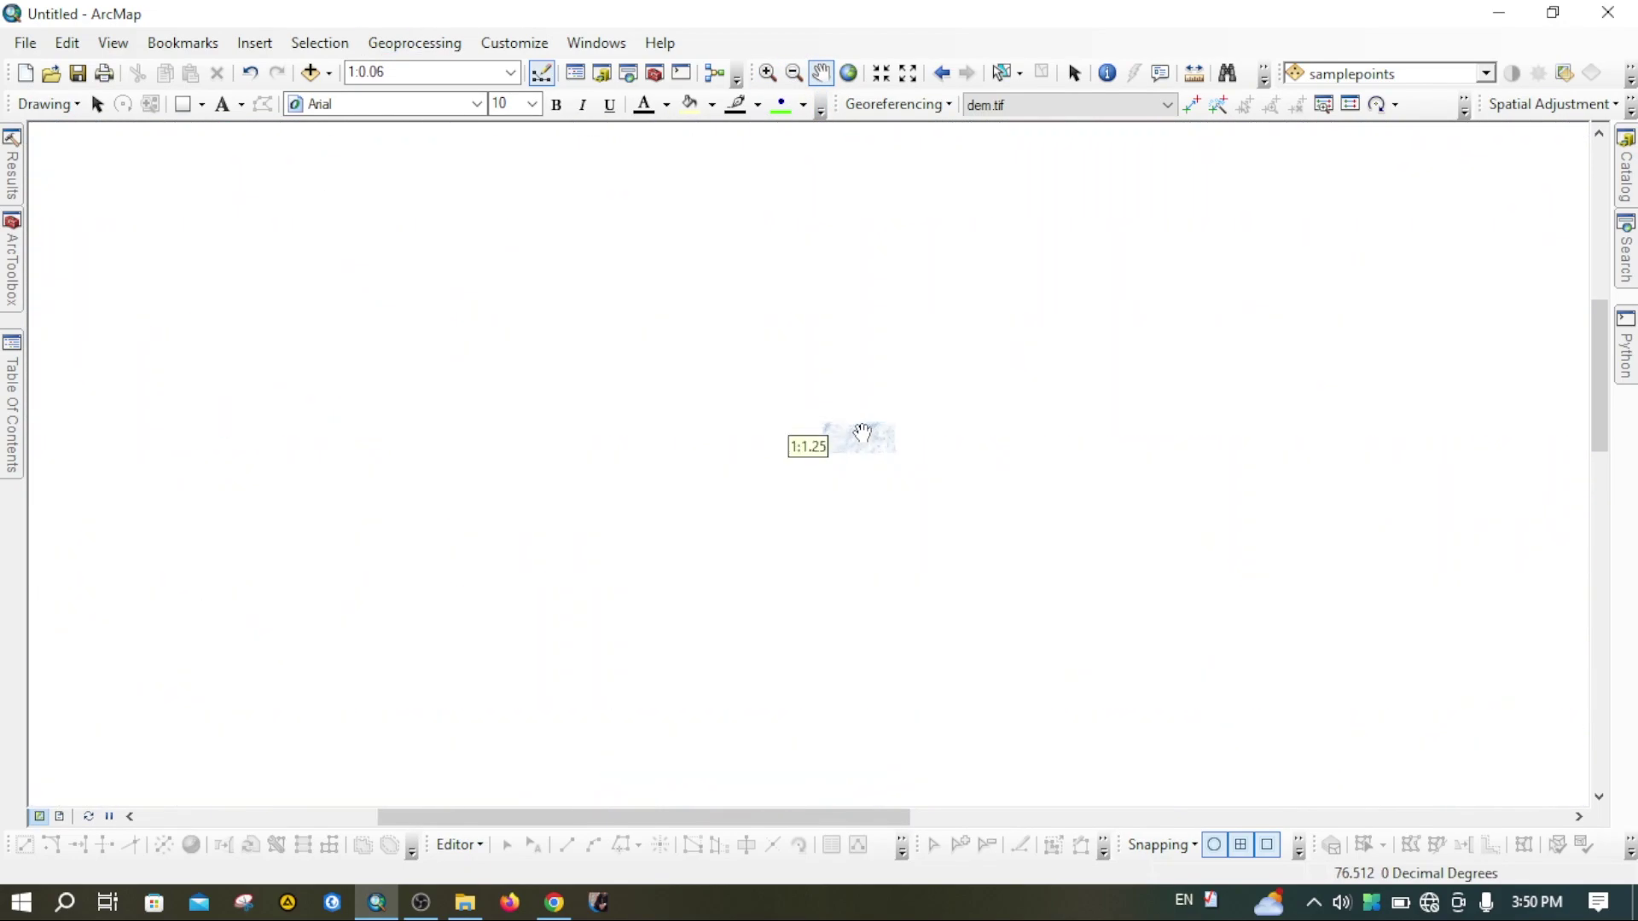
pyautogui.scroll(1, 862, 432)
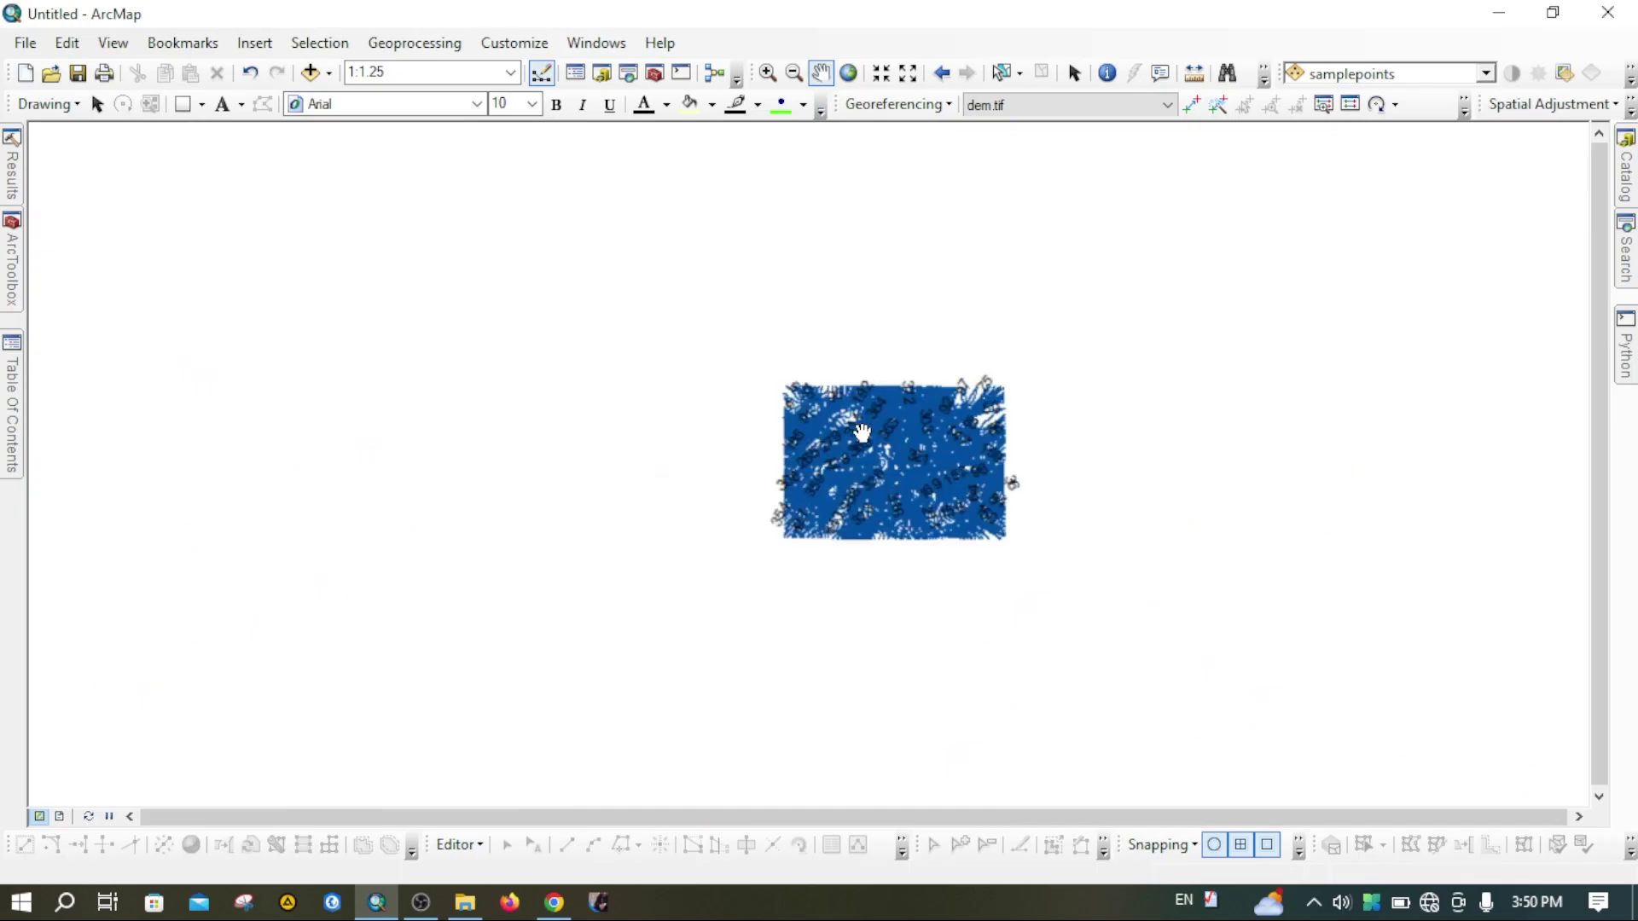
pyautogui.click(767, 72)
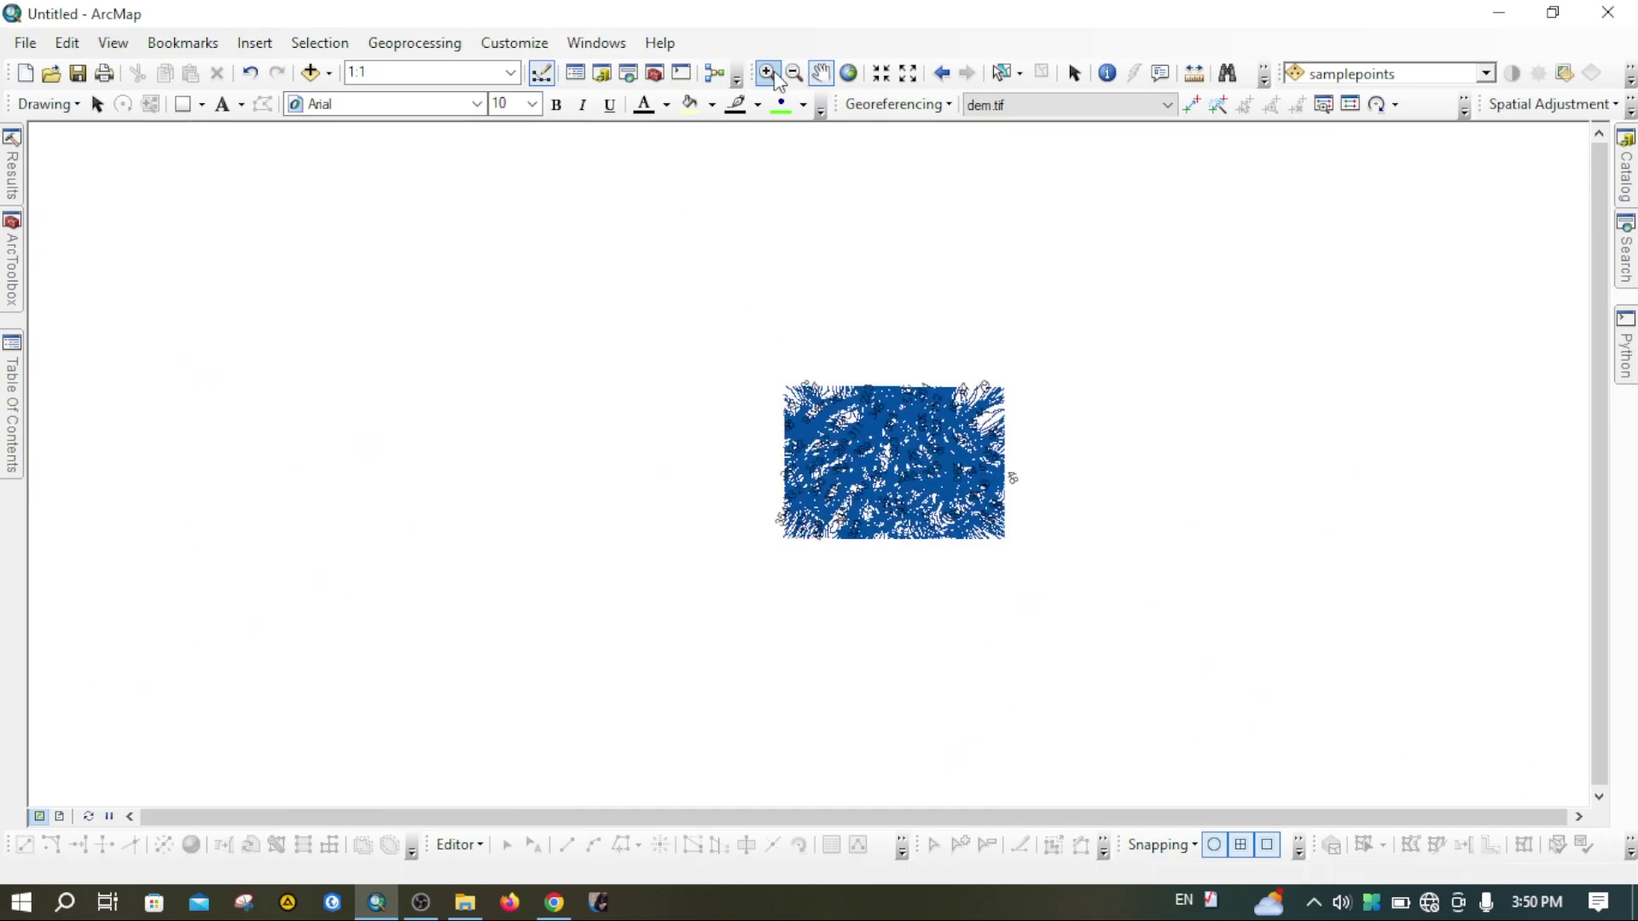
pyautogui.moveTo(756, 364); pyautogui.dragTo(1038, 574)
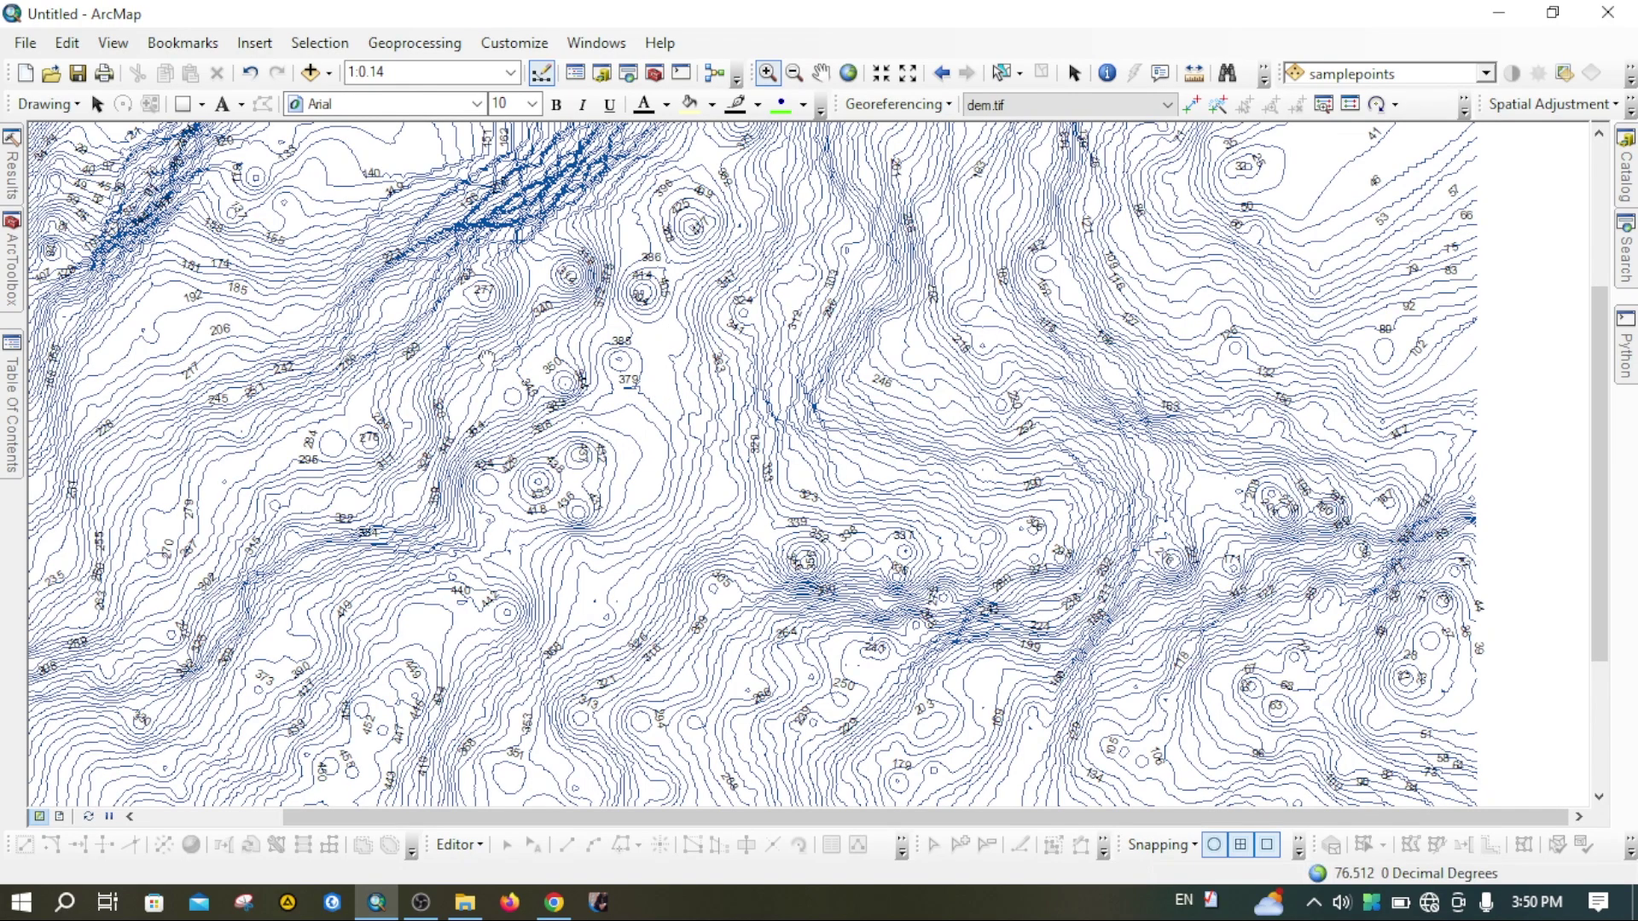
pyautogui.moveTo(274, 246); pyautogui.dragTo(528, 375)
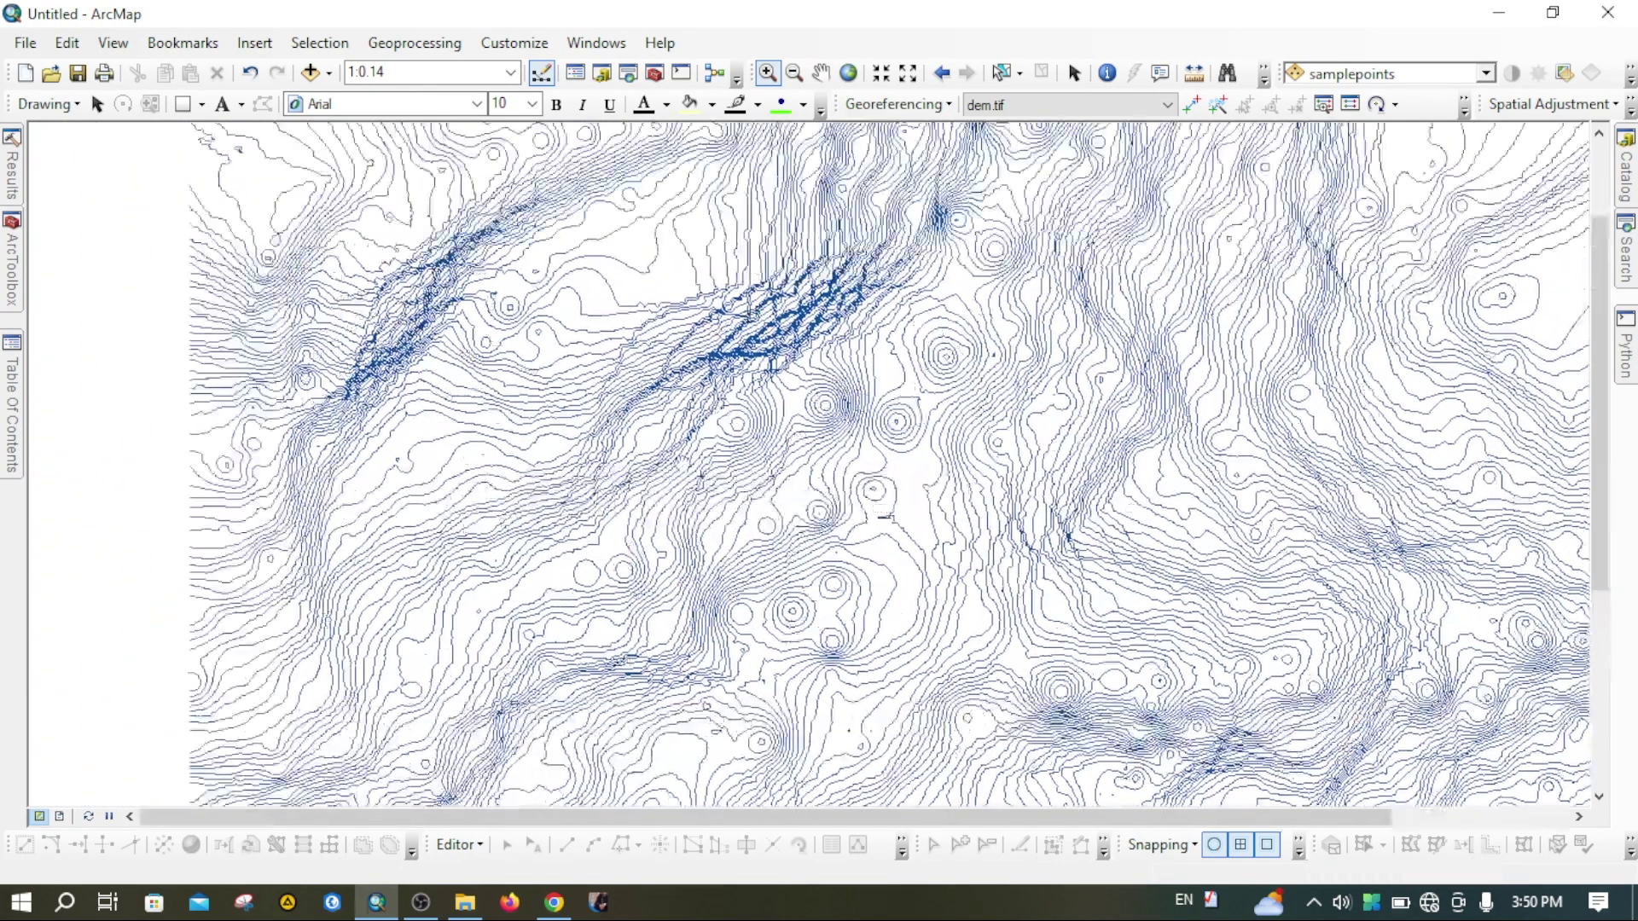
pyautogui.moveTo(499, 301); pyautogui.dragTo(888, 517)
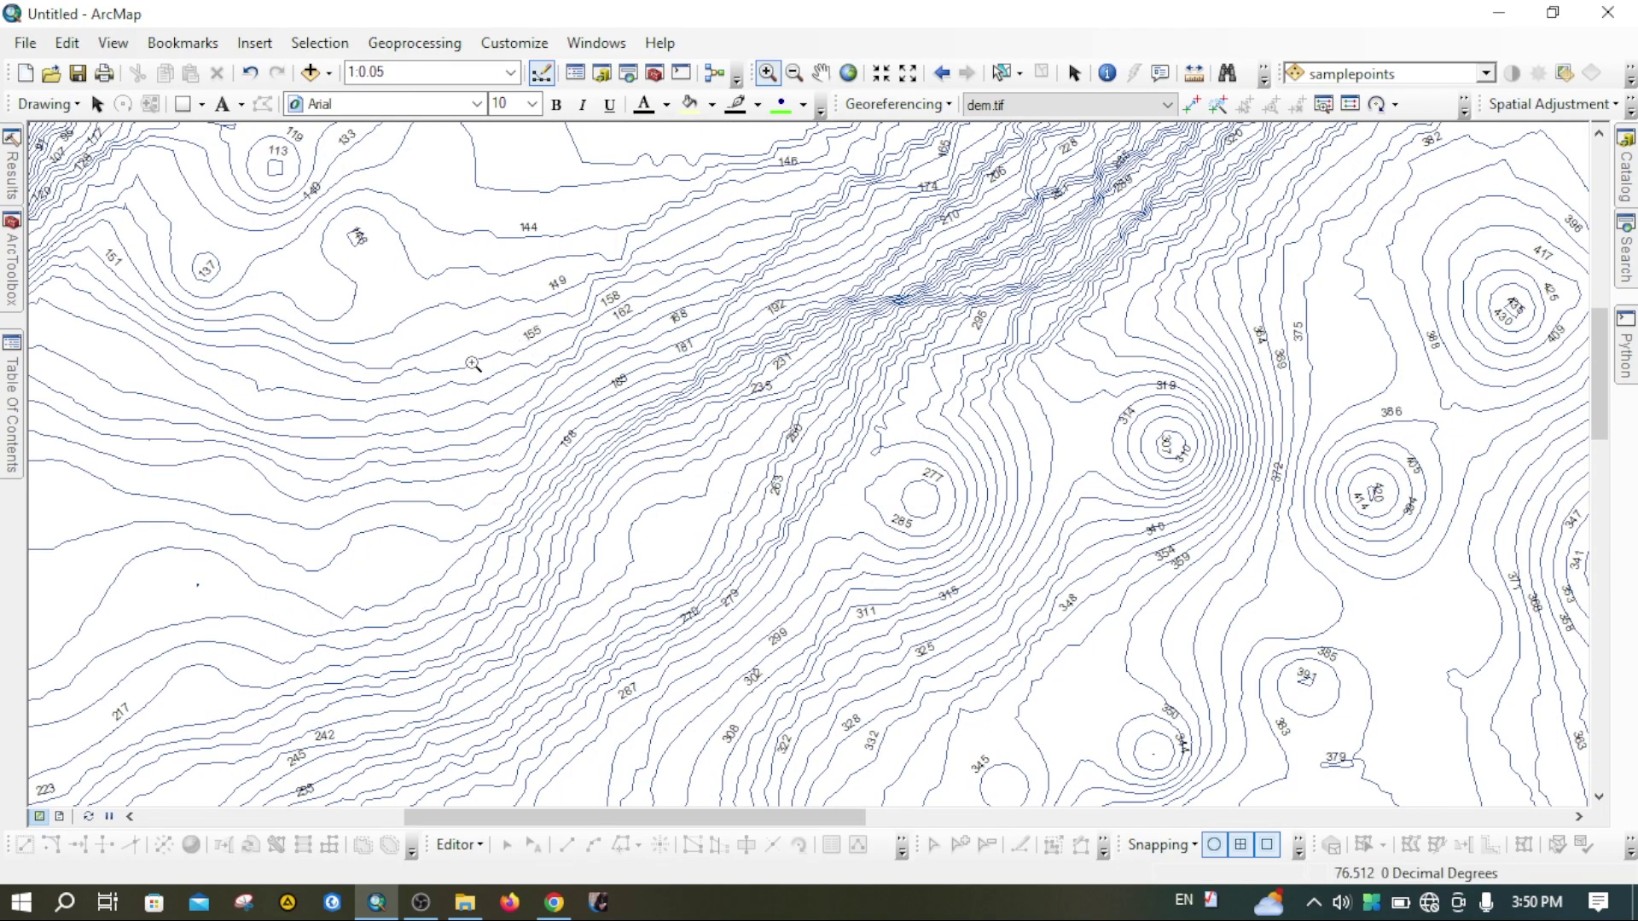
pyautogui.moveTo(395, 368); pyautogui.dragTo(626, 424)
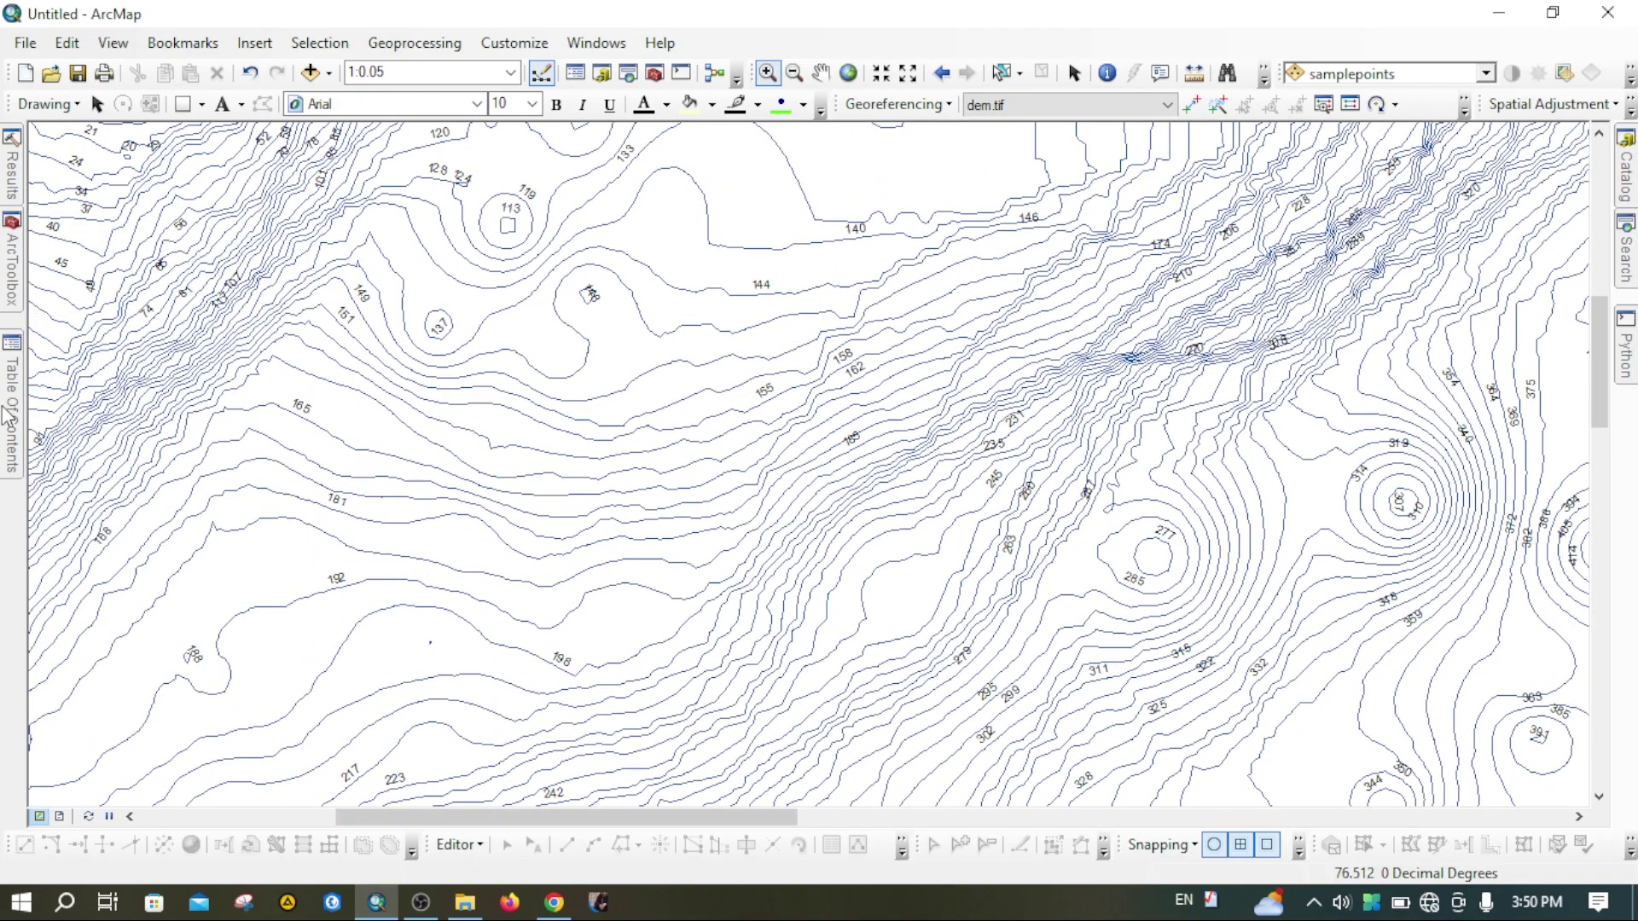
pyautogui.moveTo(10, 418)
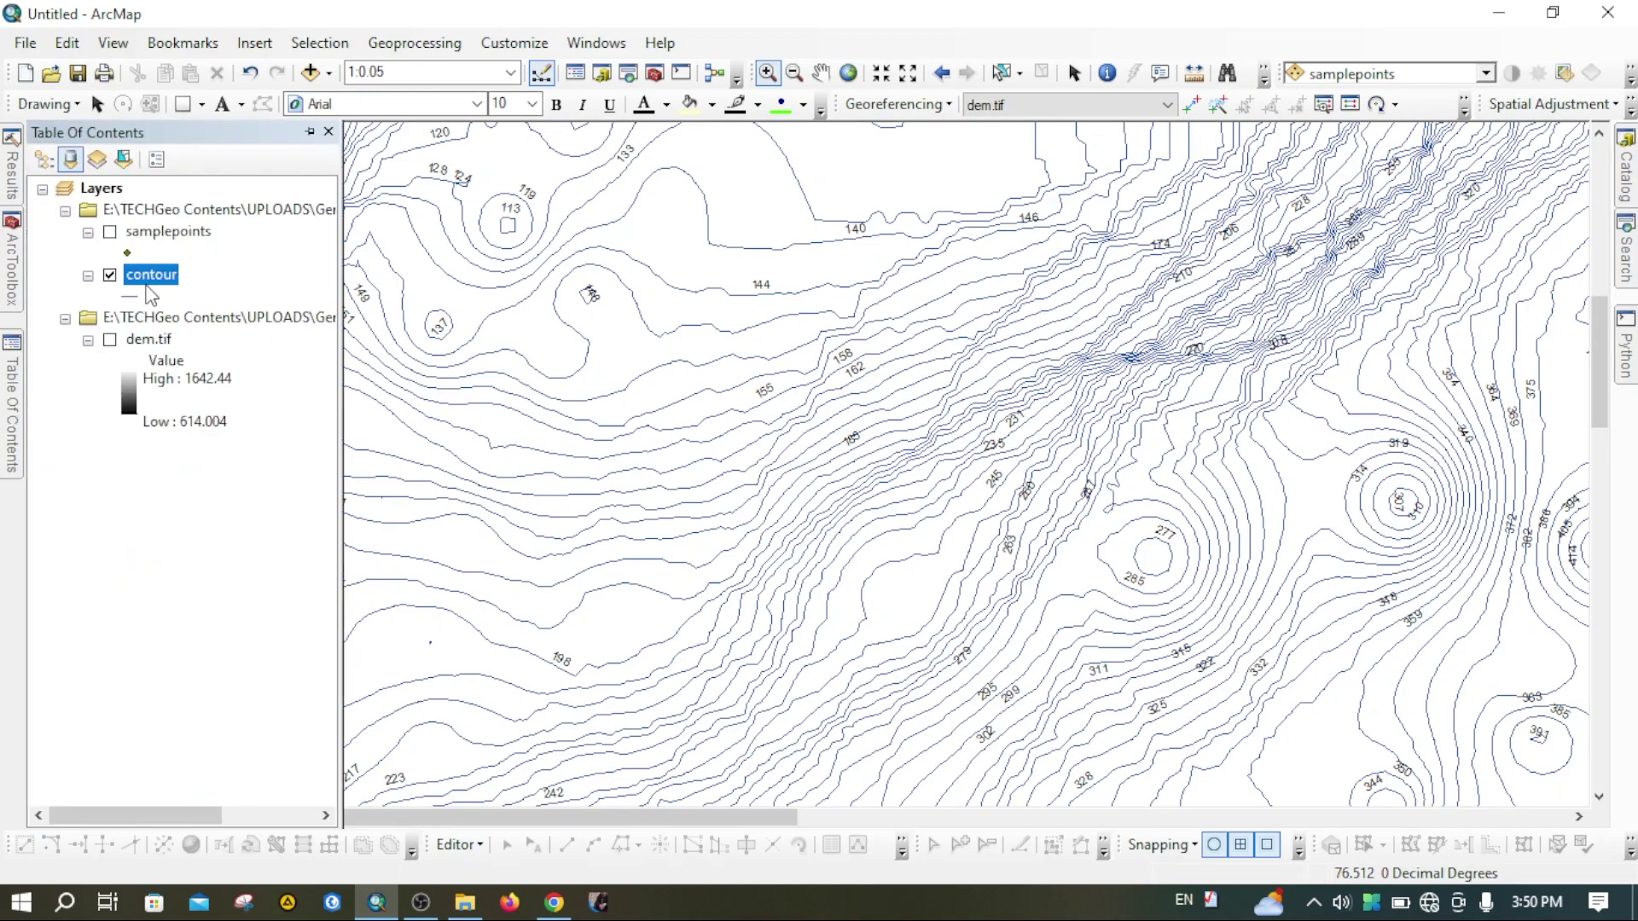
# Set contour symbology to Unique values on the Contour field and add all values
pyautogui.rightClick(155, 283)
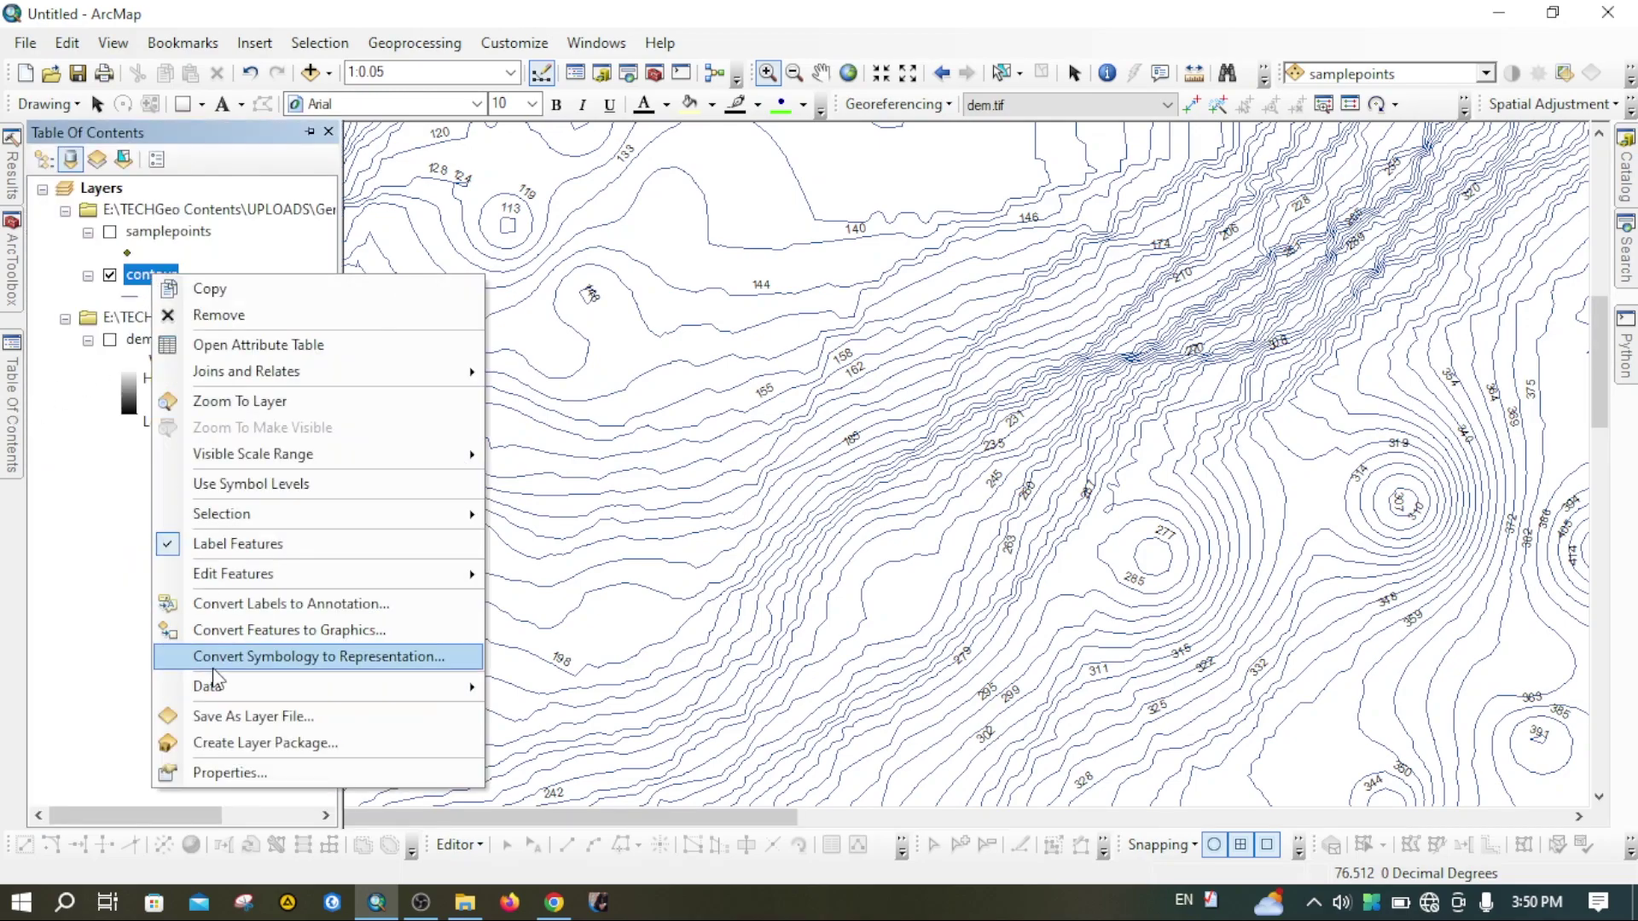
pyautogui.click(227, 771)
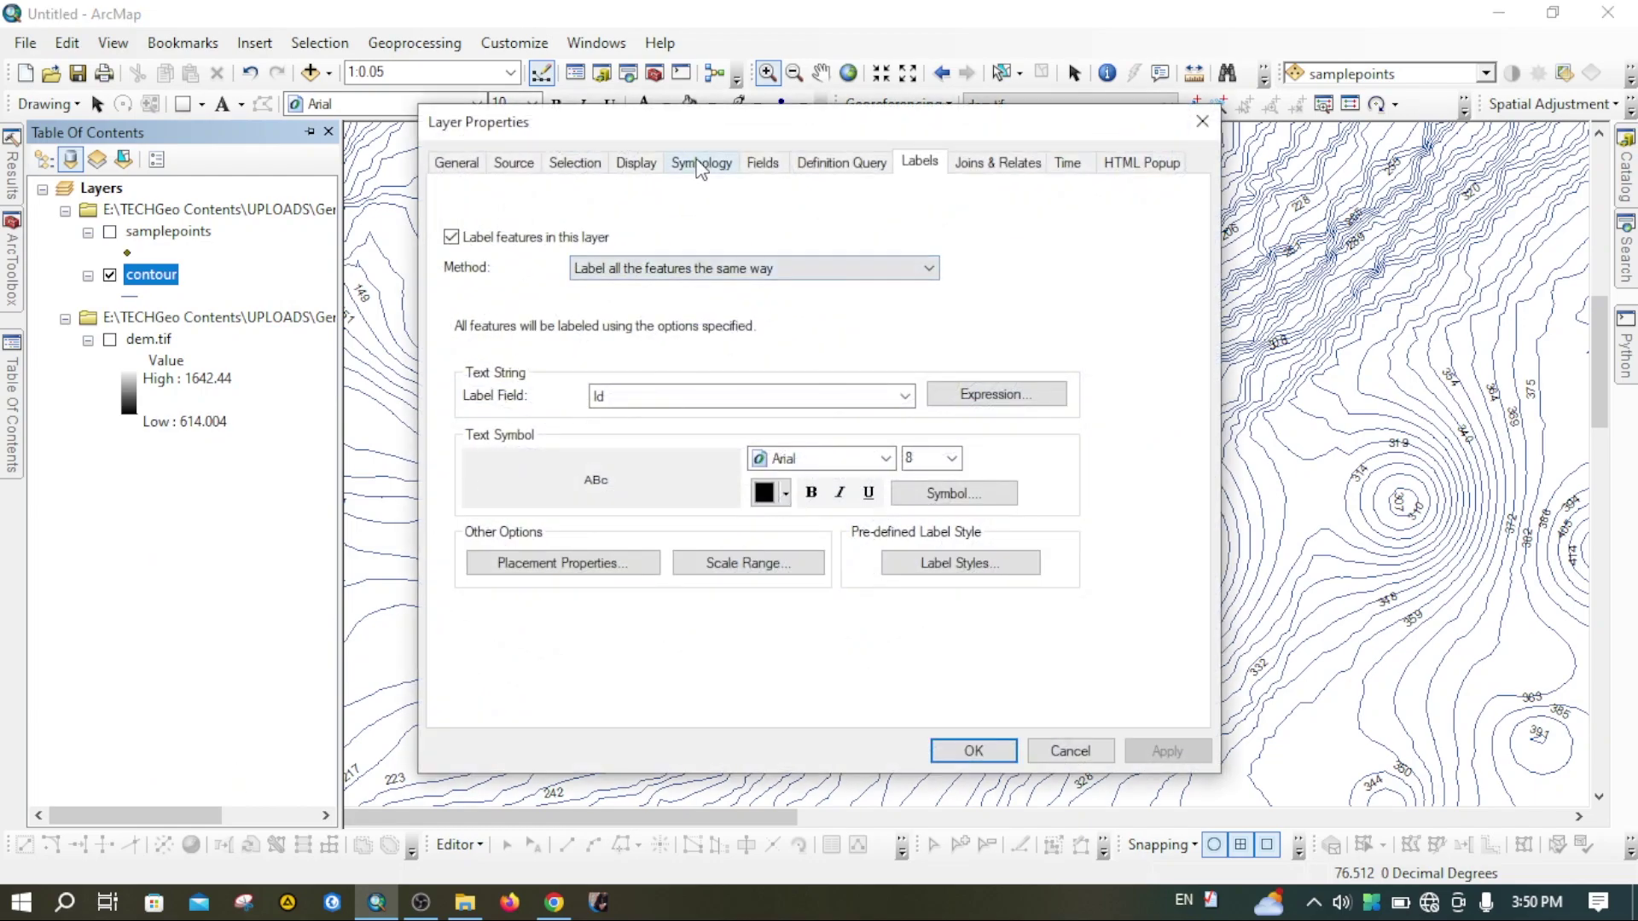
pyautogui.click(699, 164)
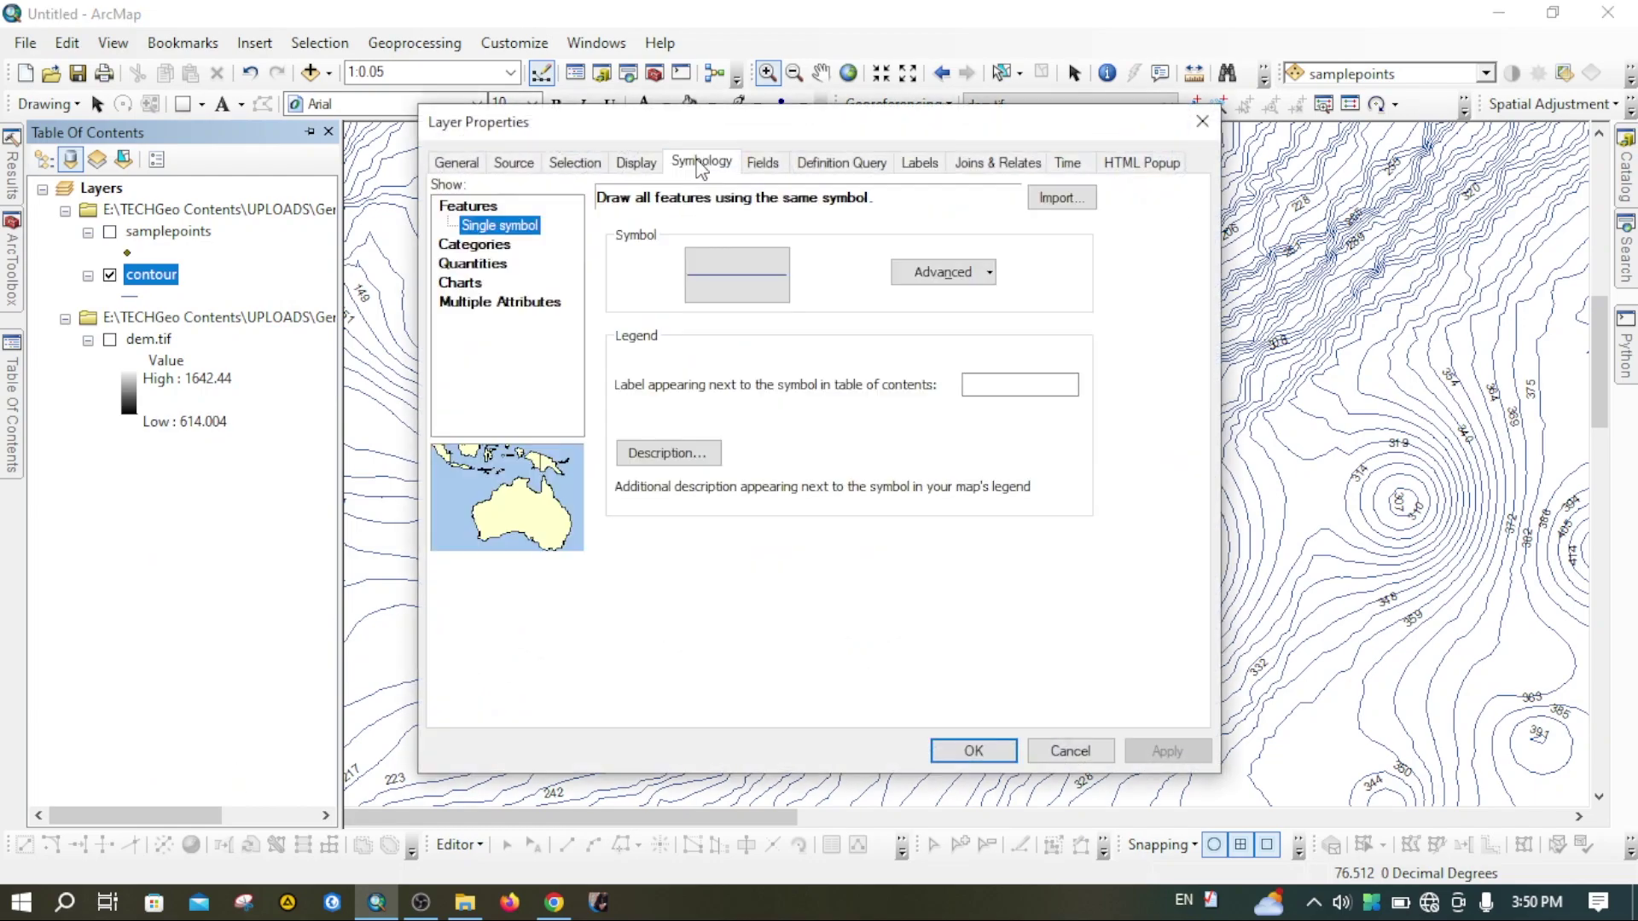
pyautogui.click(470, 244)
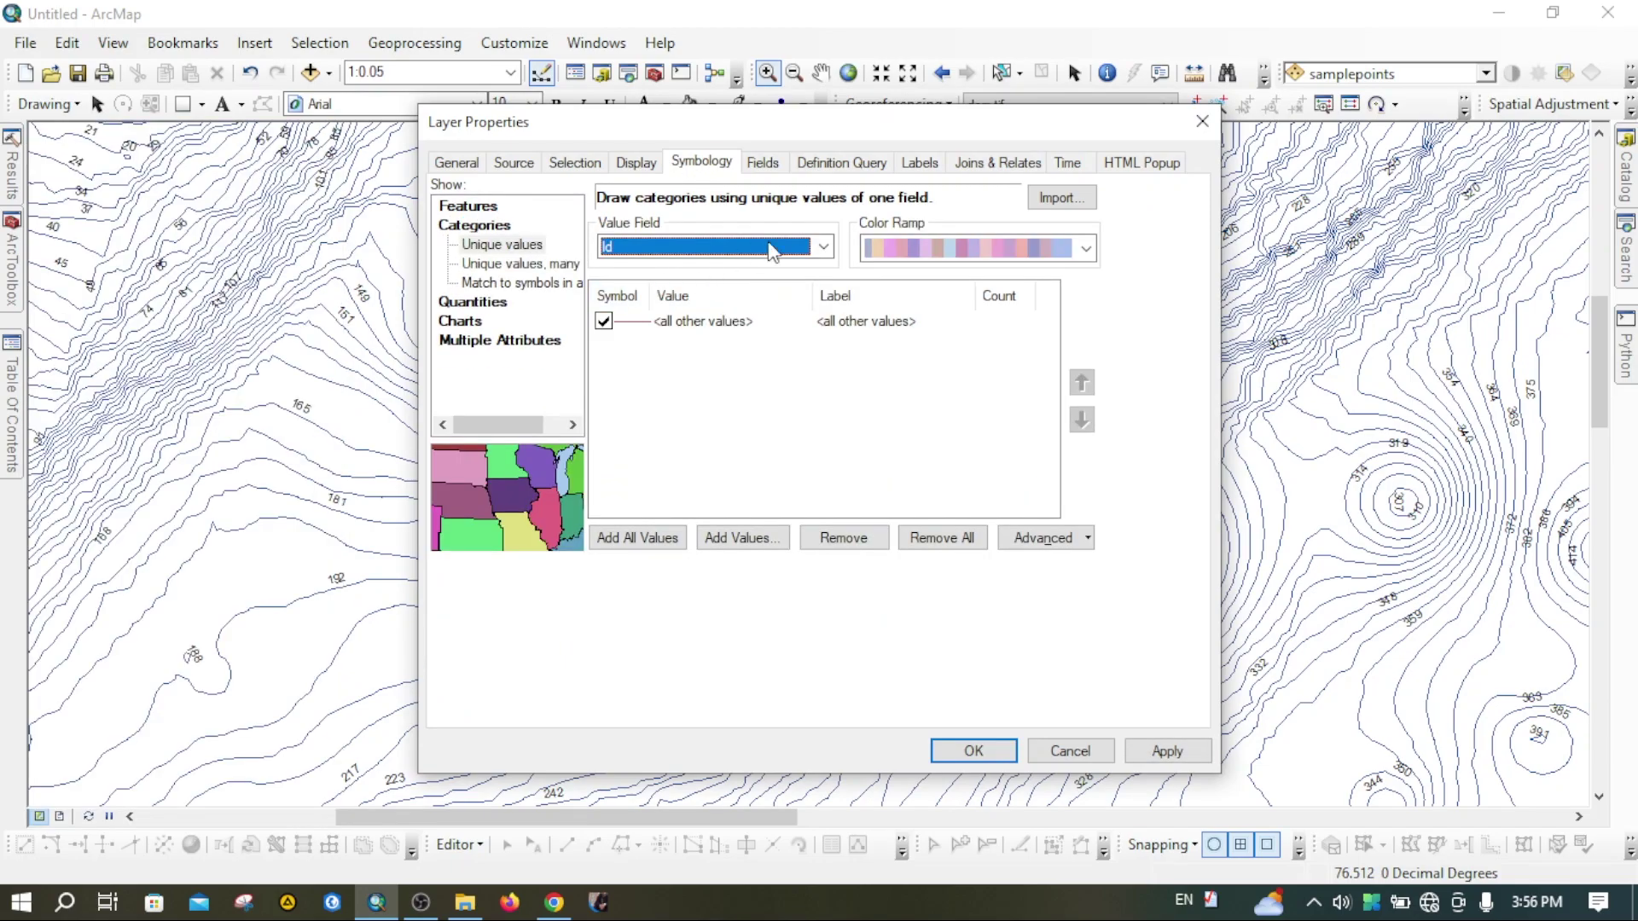
pyautogui.click(823, 247)
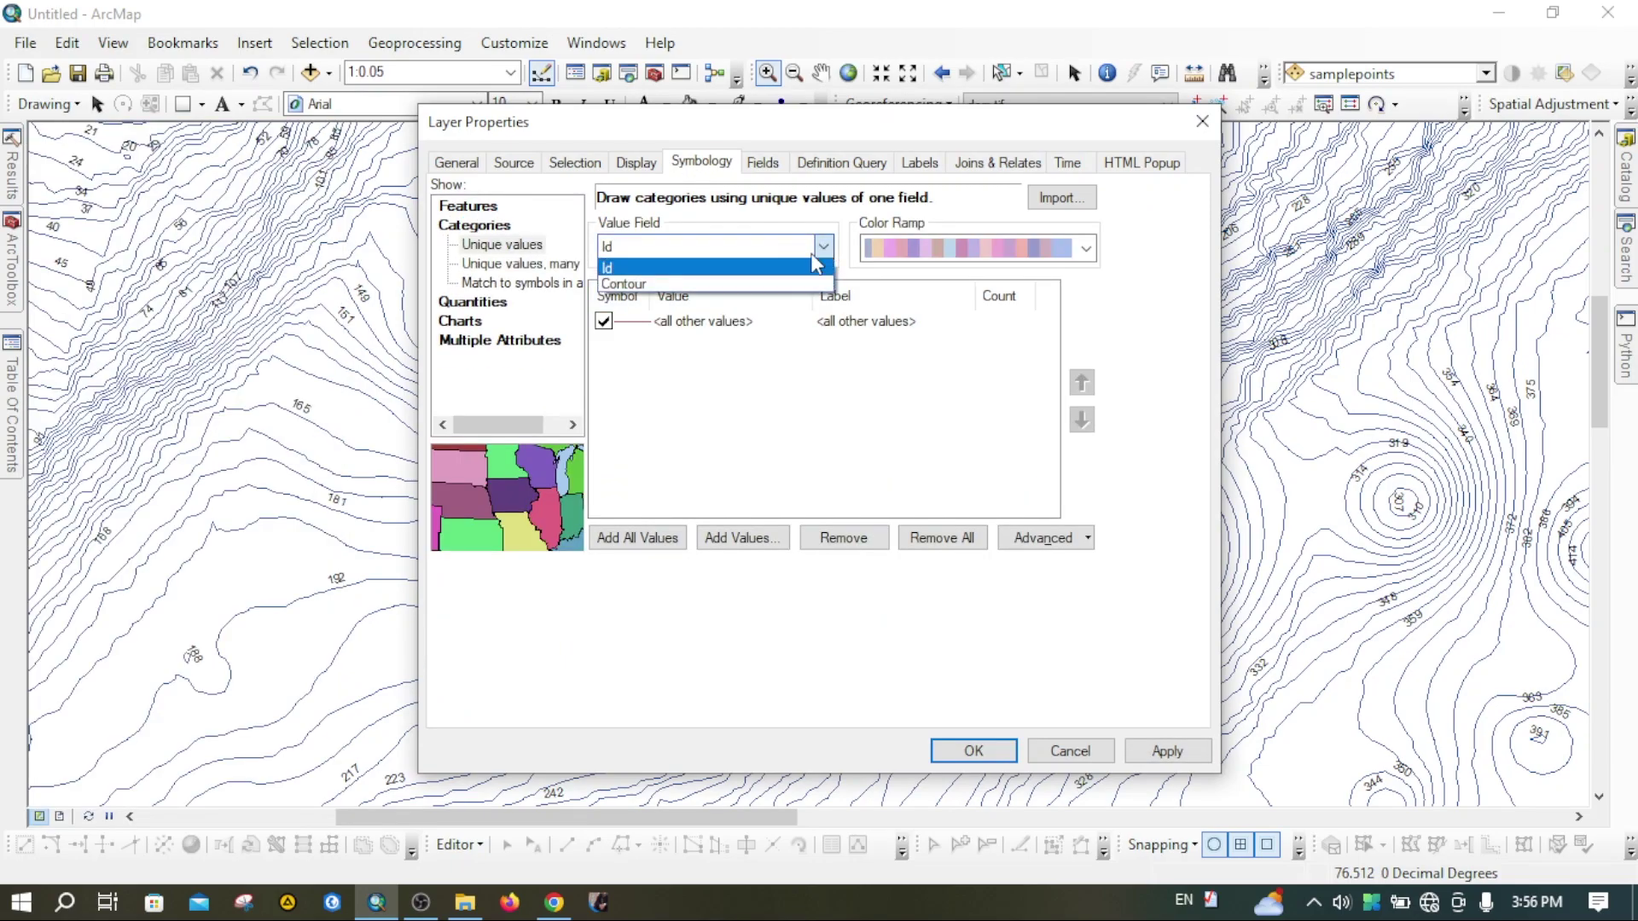
pyautogui.click(630, 284)
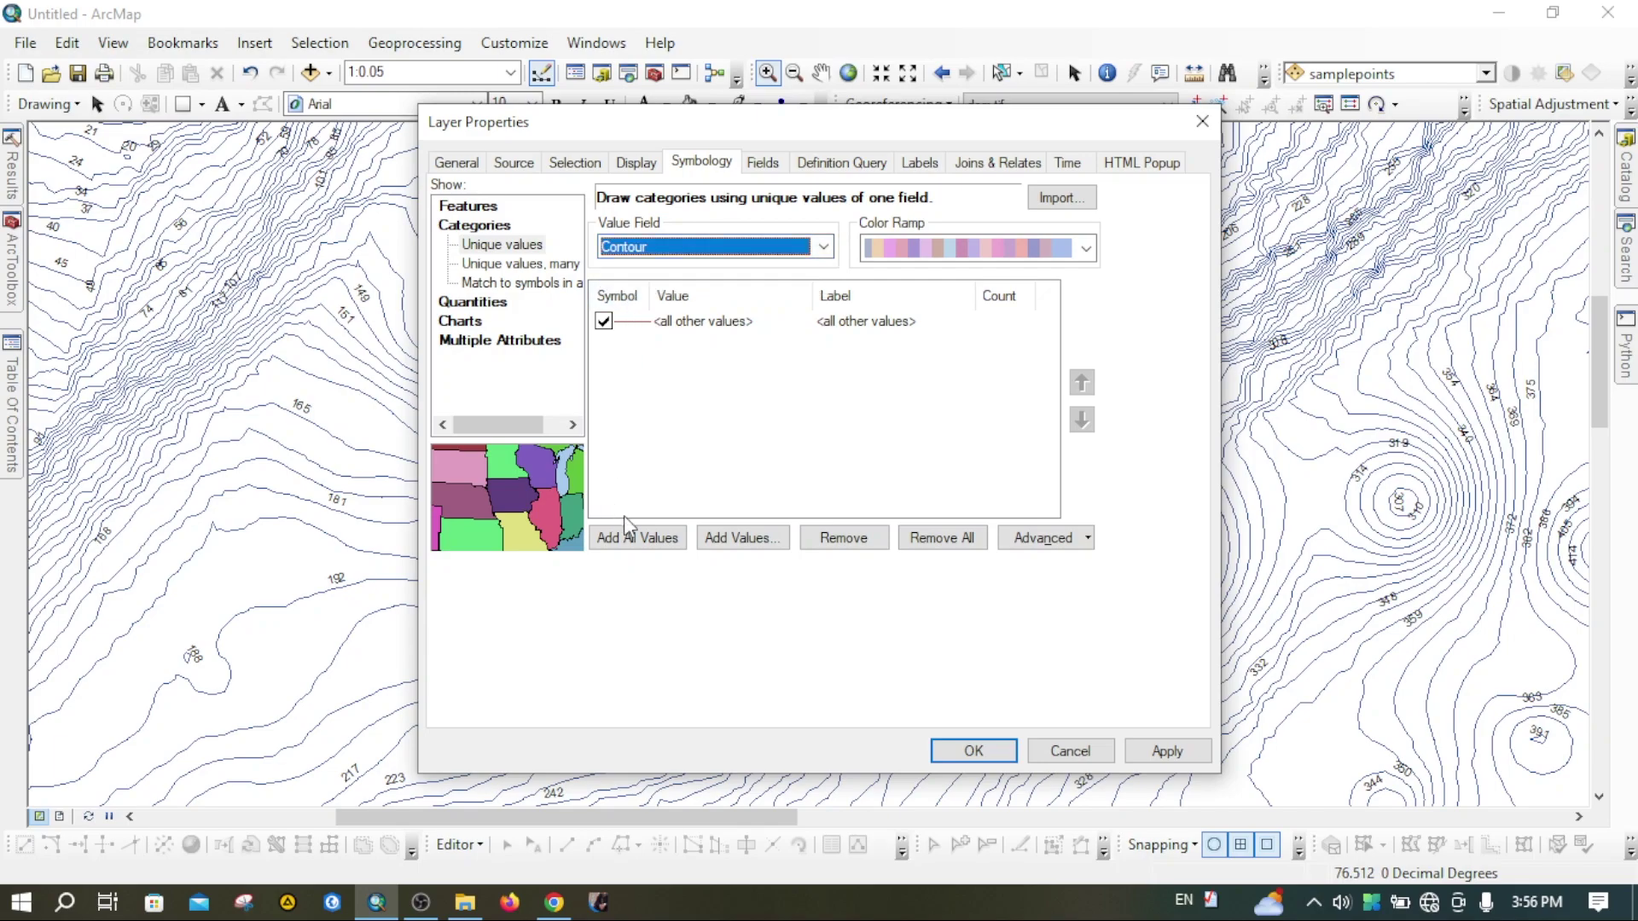
pyautogui.click(637, 538)
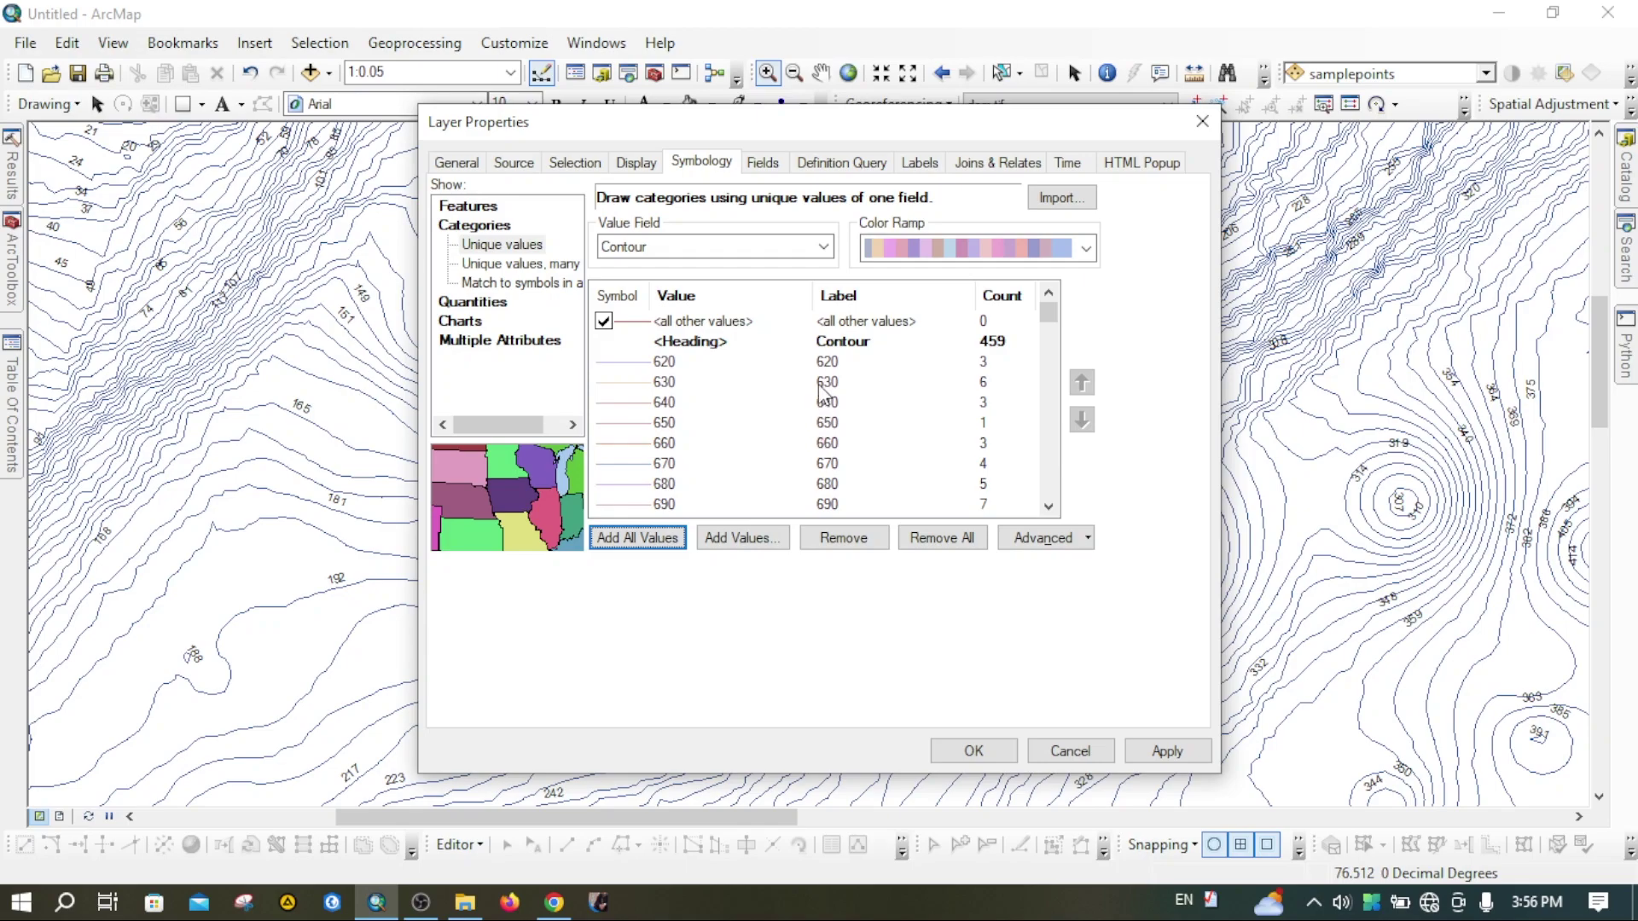
# Select the index contour values 620, 670, 740, 800, 870 and 940 in the value list
pyautogui.click(662, 367)
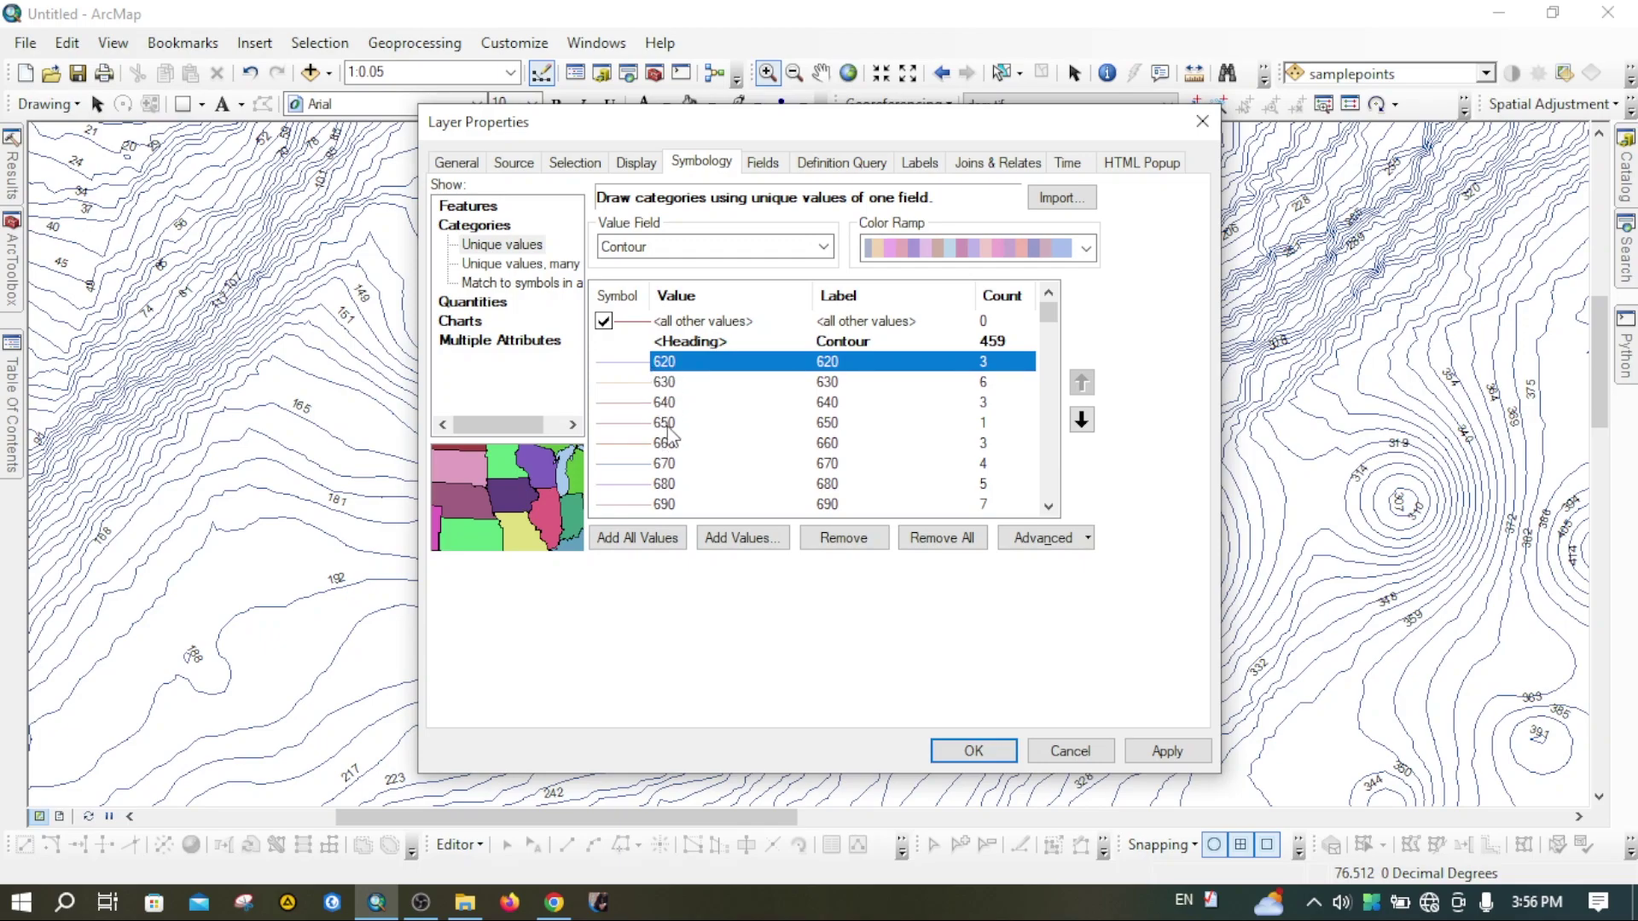
pyautogui.keyDown('ctrl'); pyautogui.click(633, 468); pyautogui.keyUp('ctrl')
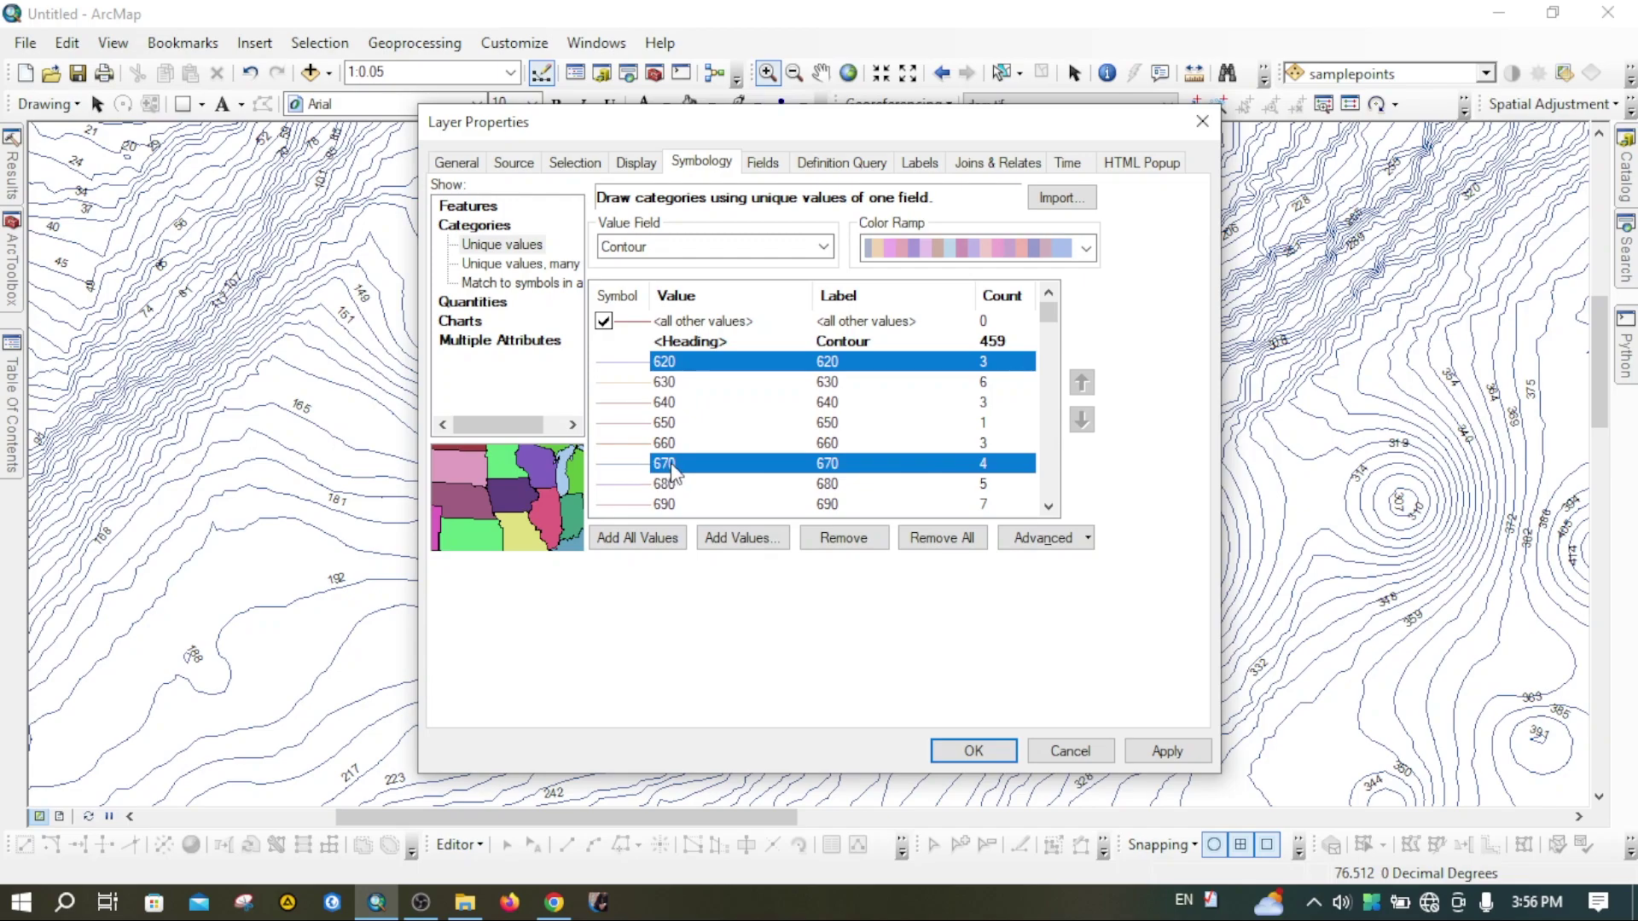
pyautogui.scroll(-1, 682, 484)
pyautogui.scroll(-1, 676, 485)
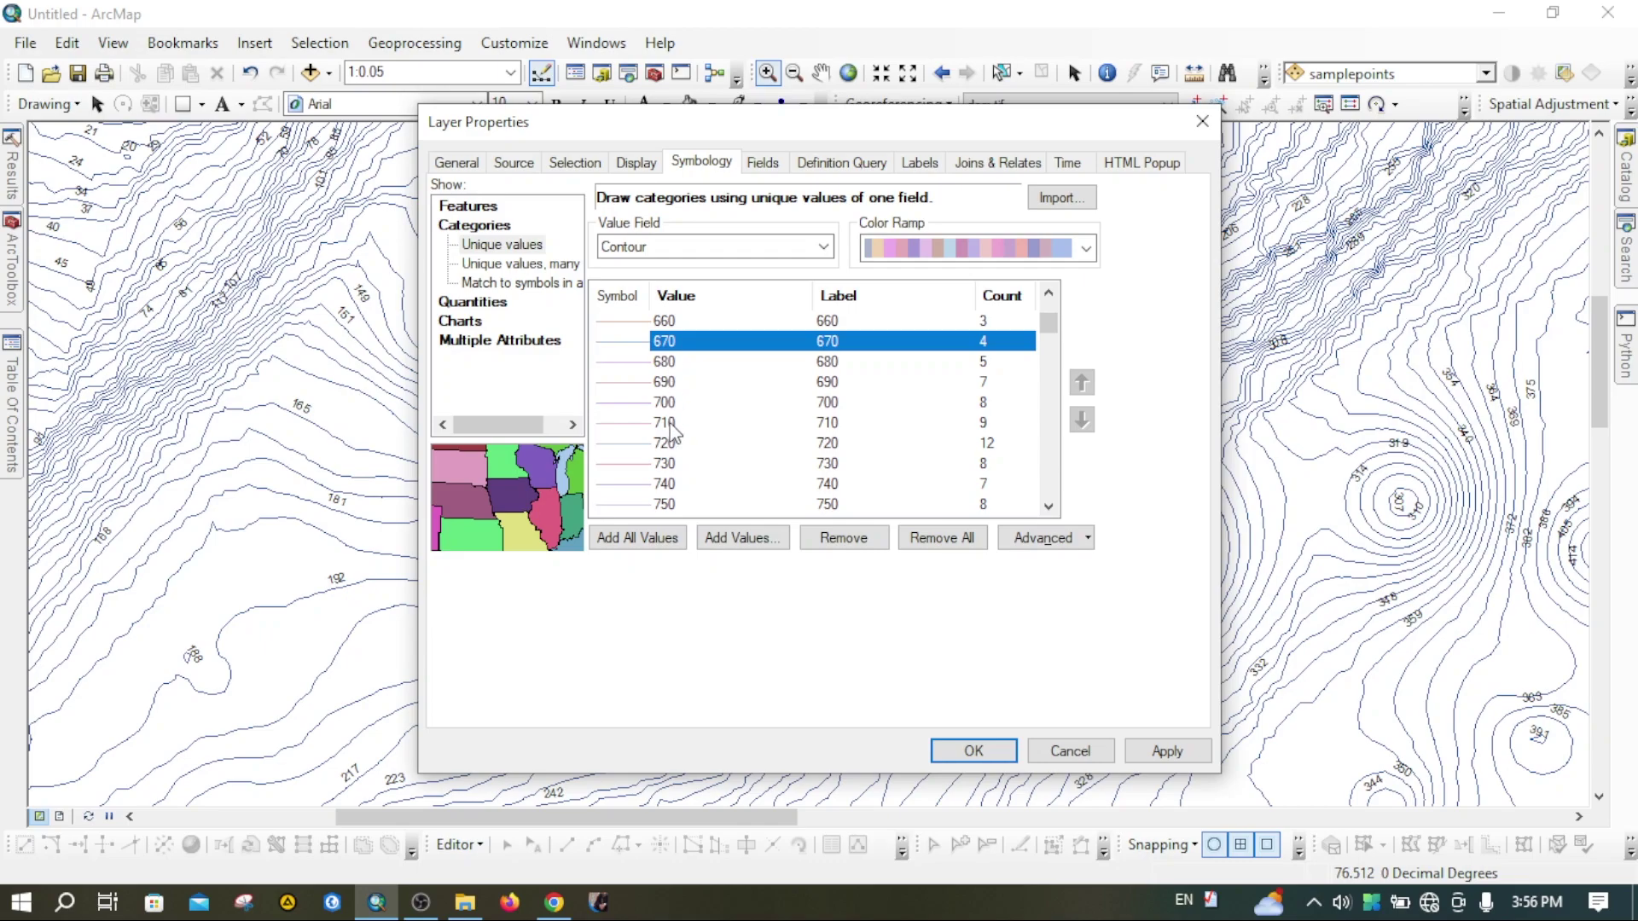
pyautogui.click(666, 482)
pyautogui.scroll(-1, 674, 478)
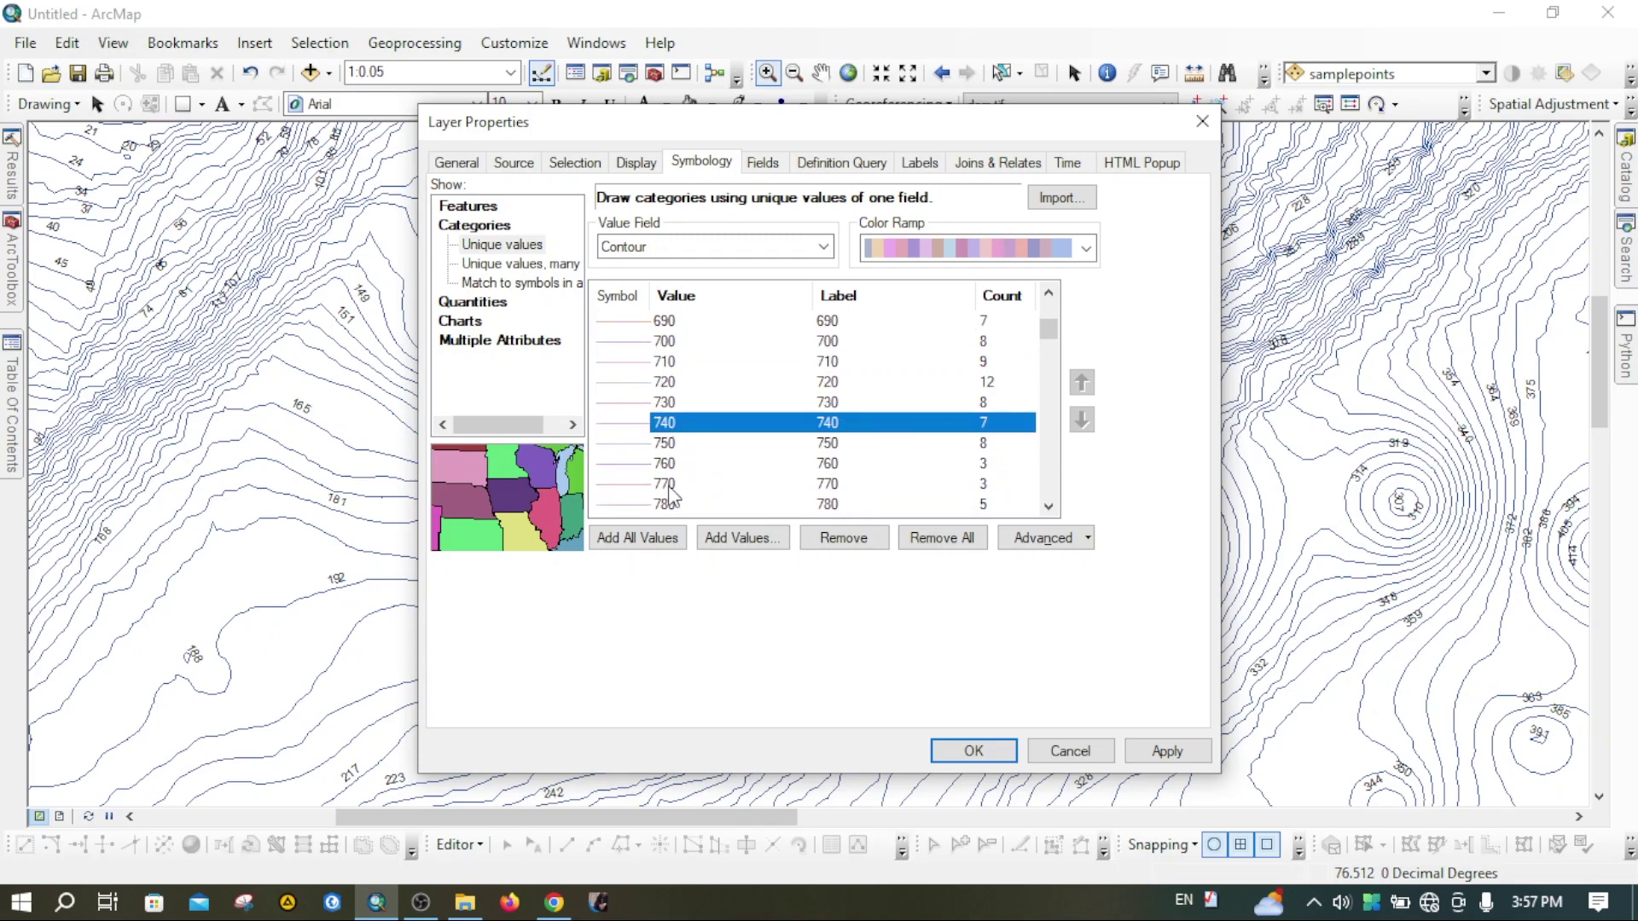
pyautogui.scroll(-1, 669, 489)
pyautogui.click(650, 485)
pyautogui.scroll(-2, 650, 484)
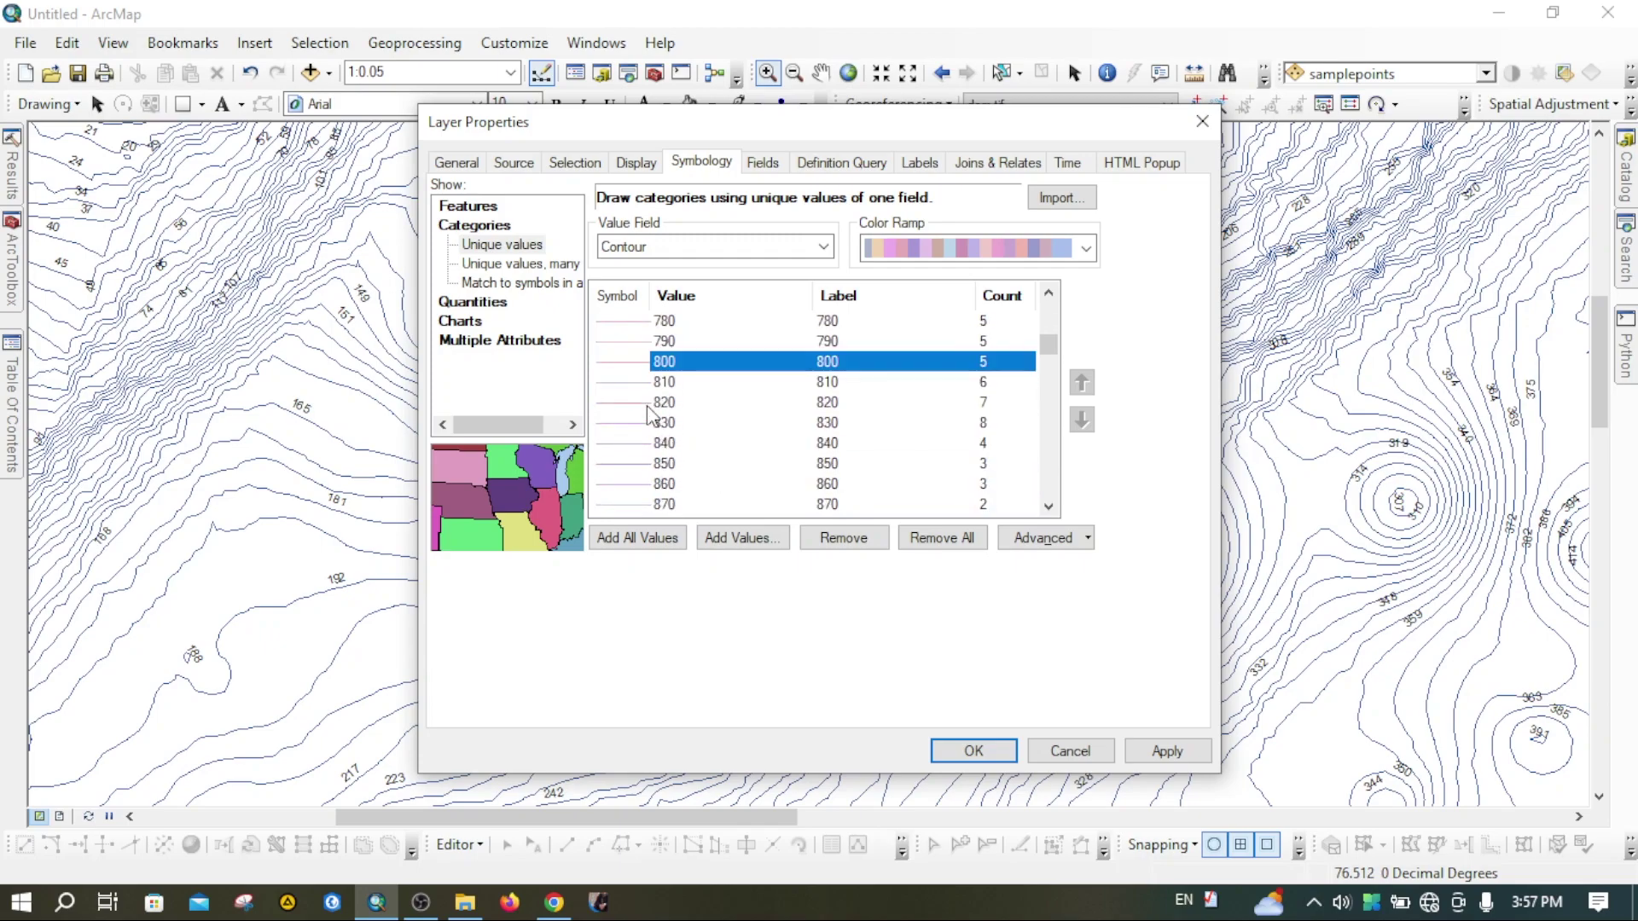
pyautogui.click(653, 499)
pyautogui.scroll(-2, 663, 435)
pyautogui.scroll(-1, 664, 474)
pyautogui.click(669, 467)
# Add index values 1010, 1080, 1150, 1220 and 1290 to the selection
pyautogui.scroll(-1, 663, 450)
pyautogui.scroll(-1, 664, 443)
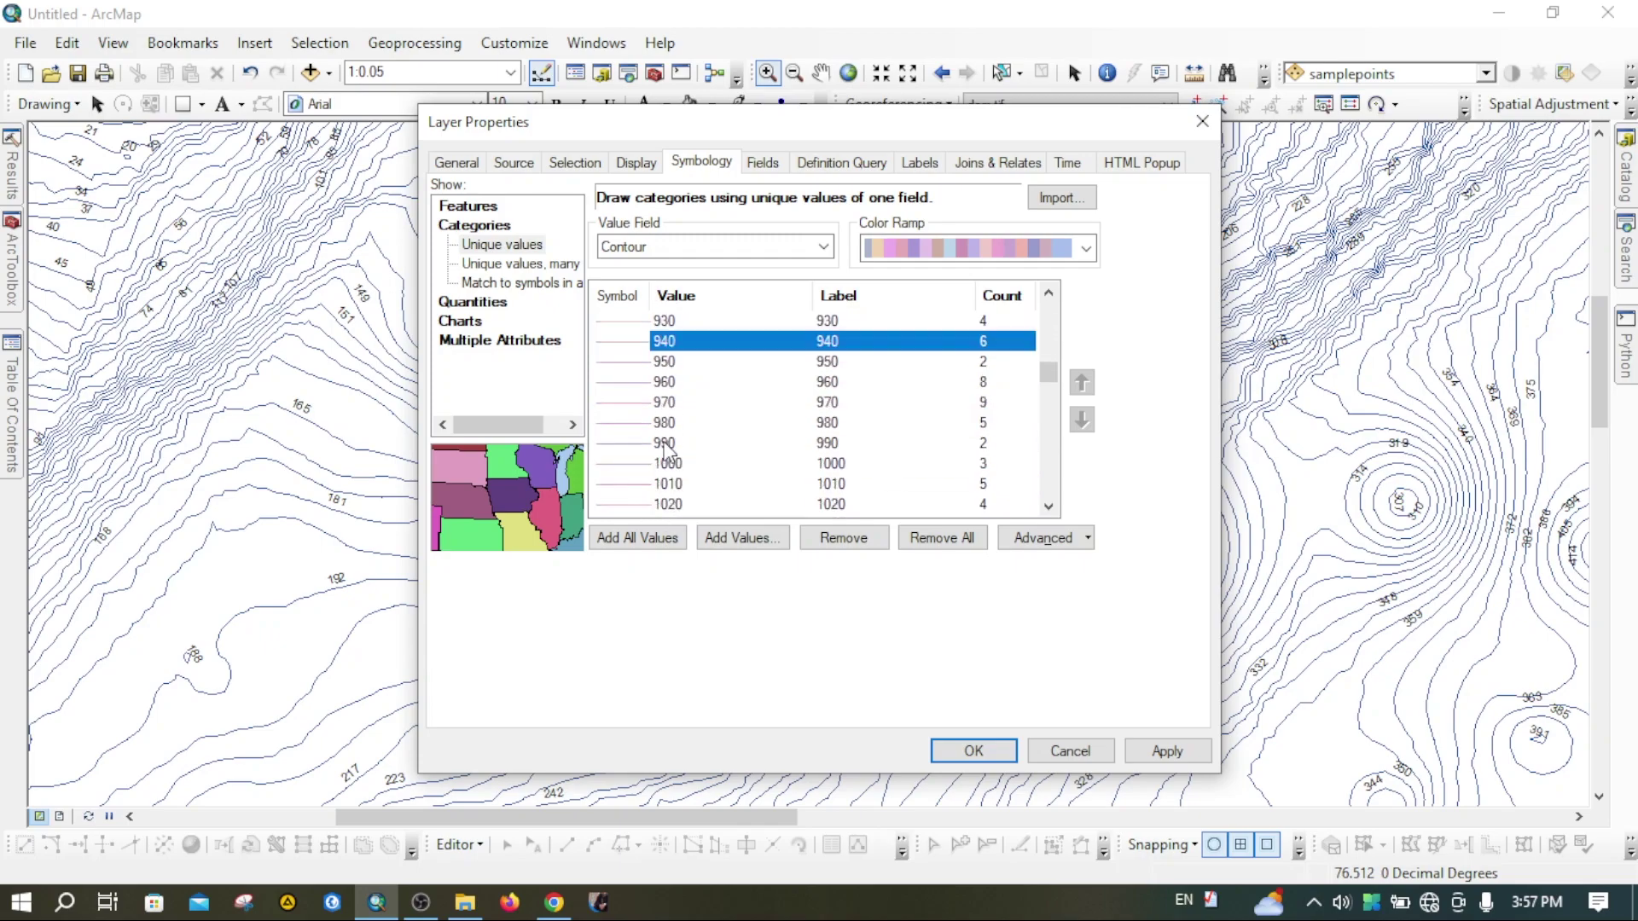
pyautogui.click(646, 484)
pyautogui.scroll(-2, 645, 484)
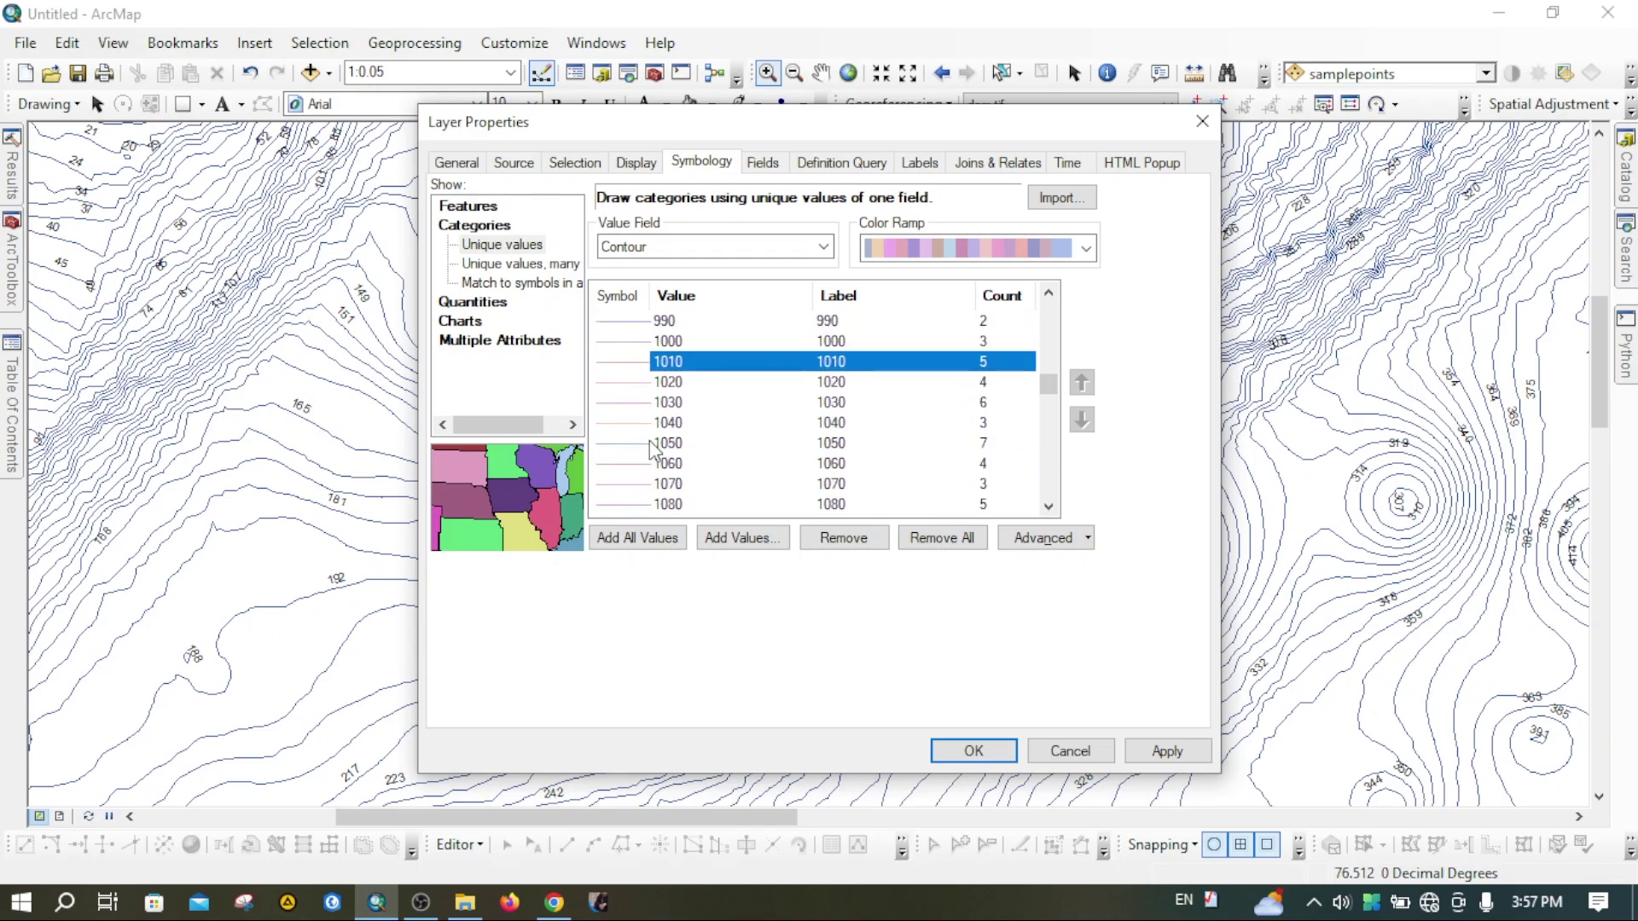
pyautogui.click(654, 501)
pyautogui.scroll(-3, 664, 469)
pyautogui.click(663, 465)
pyautogui.scroll(-2, 652, 427)
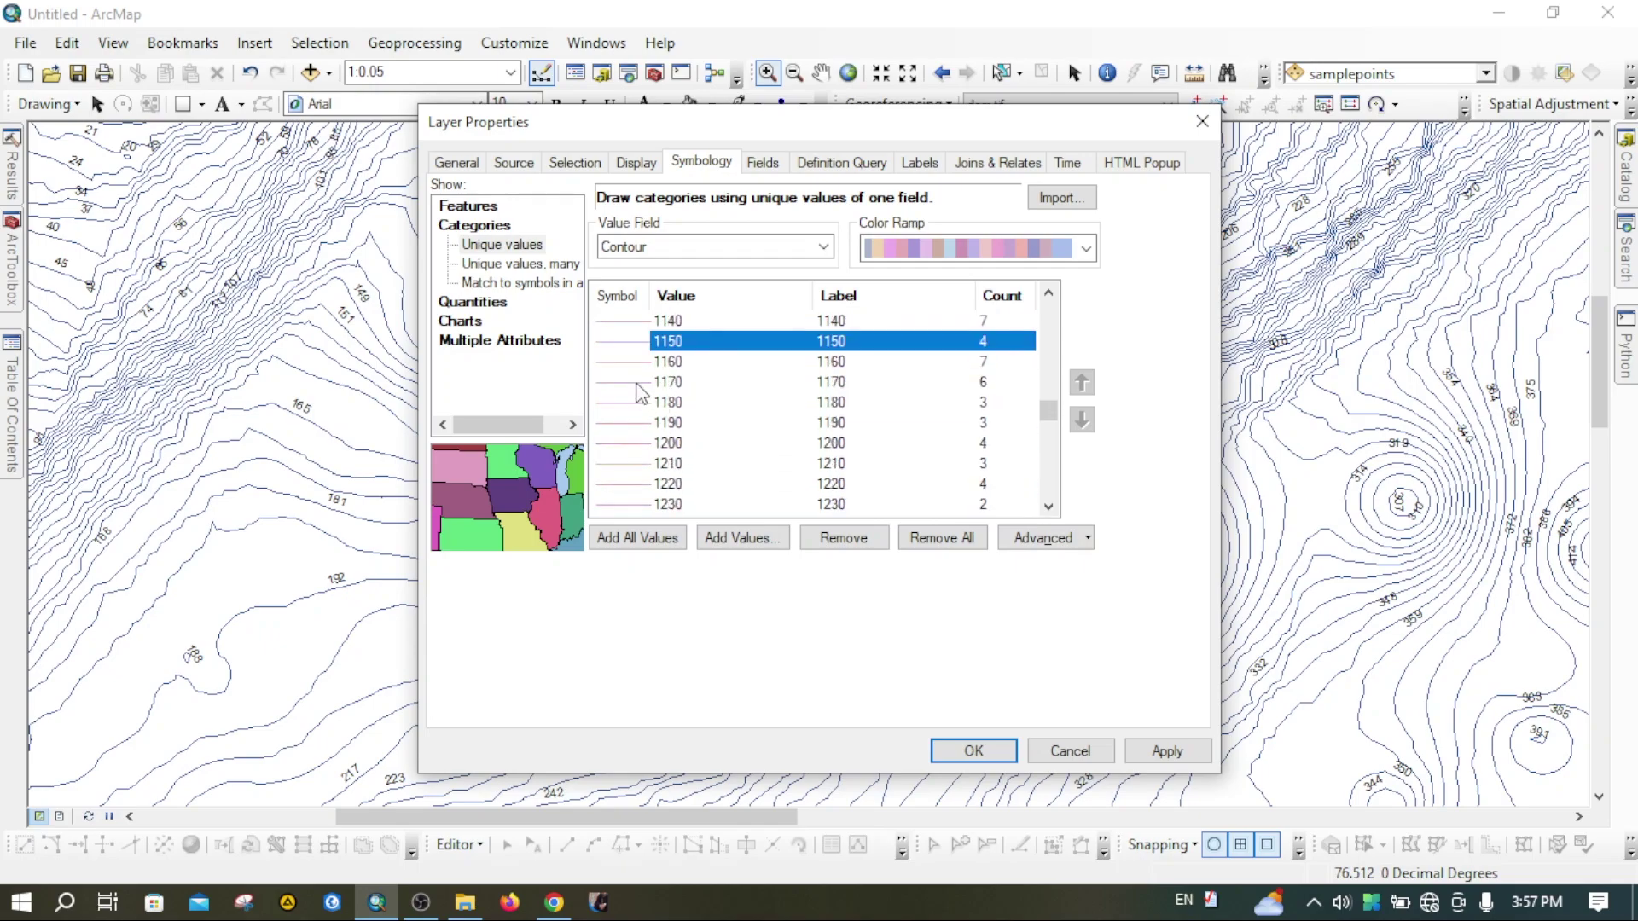
pyautogui.click(654, 484)
pyautogui.scroll(-2, 661, 426)
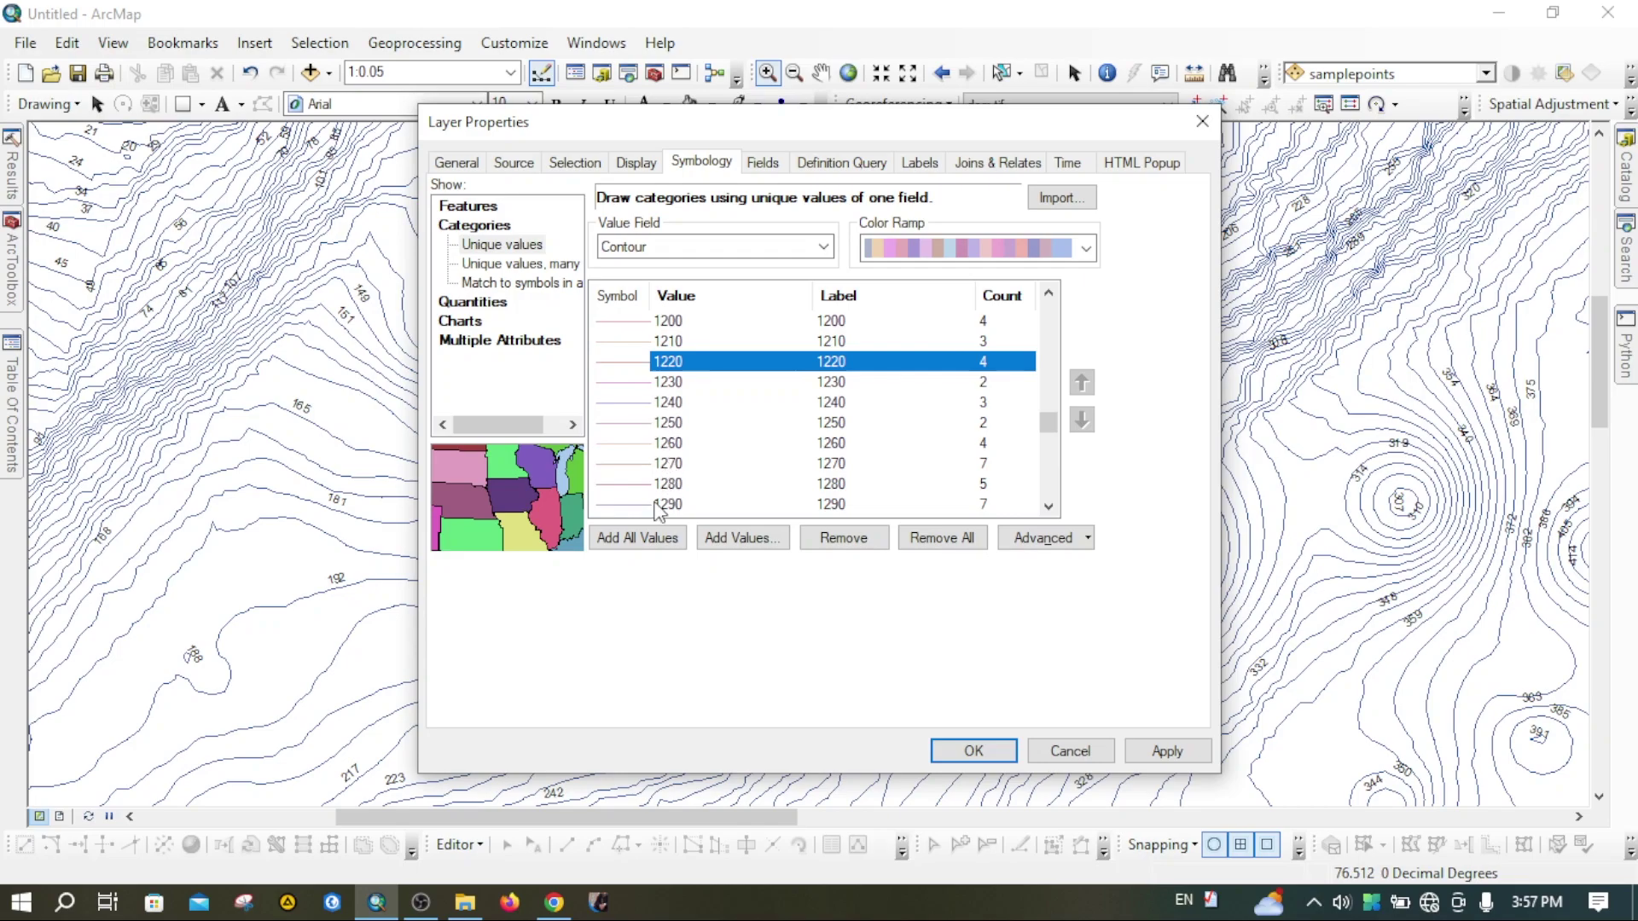
pyautogui.click(652, 384)
pyautogui.click(648, 503)
pyautogui.scroll(-3, 657, 478)
# Add 1360, 1430, 1490, 1560 and 1630 to the selection and open its context menu
pyautogui.click(658, 465)
pyautogui.scroll(-2, 653, 410)
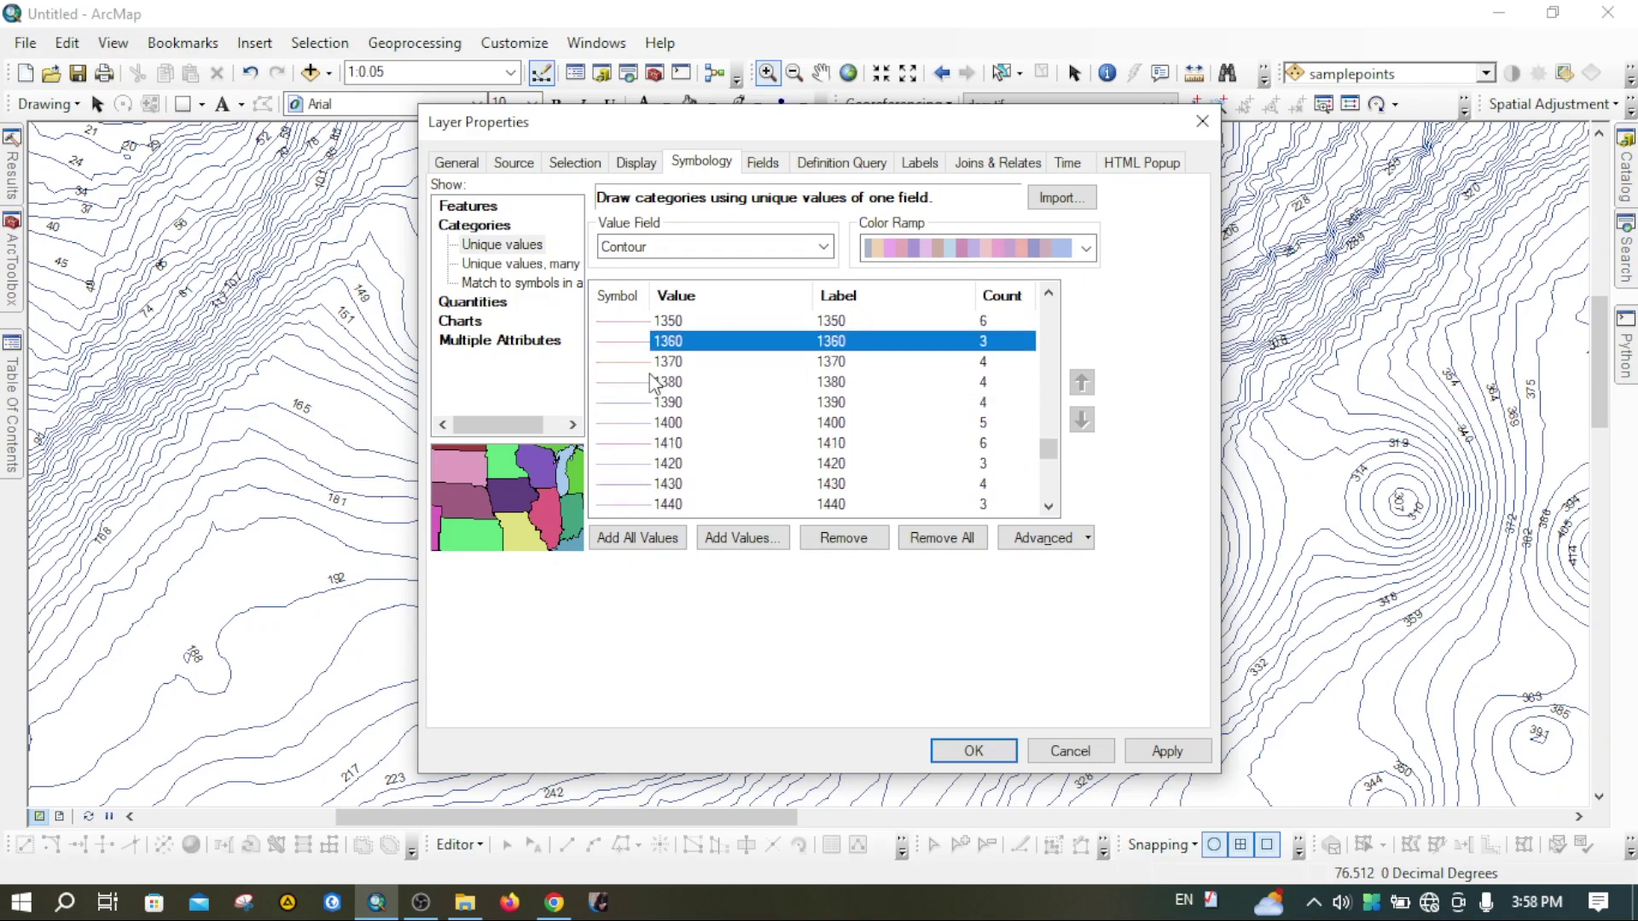
pyautogui.click(646, 485)
pyautogui.scroll(-2, 648, 485)
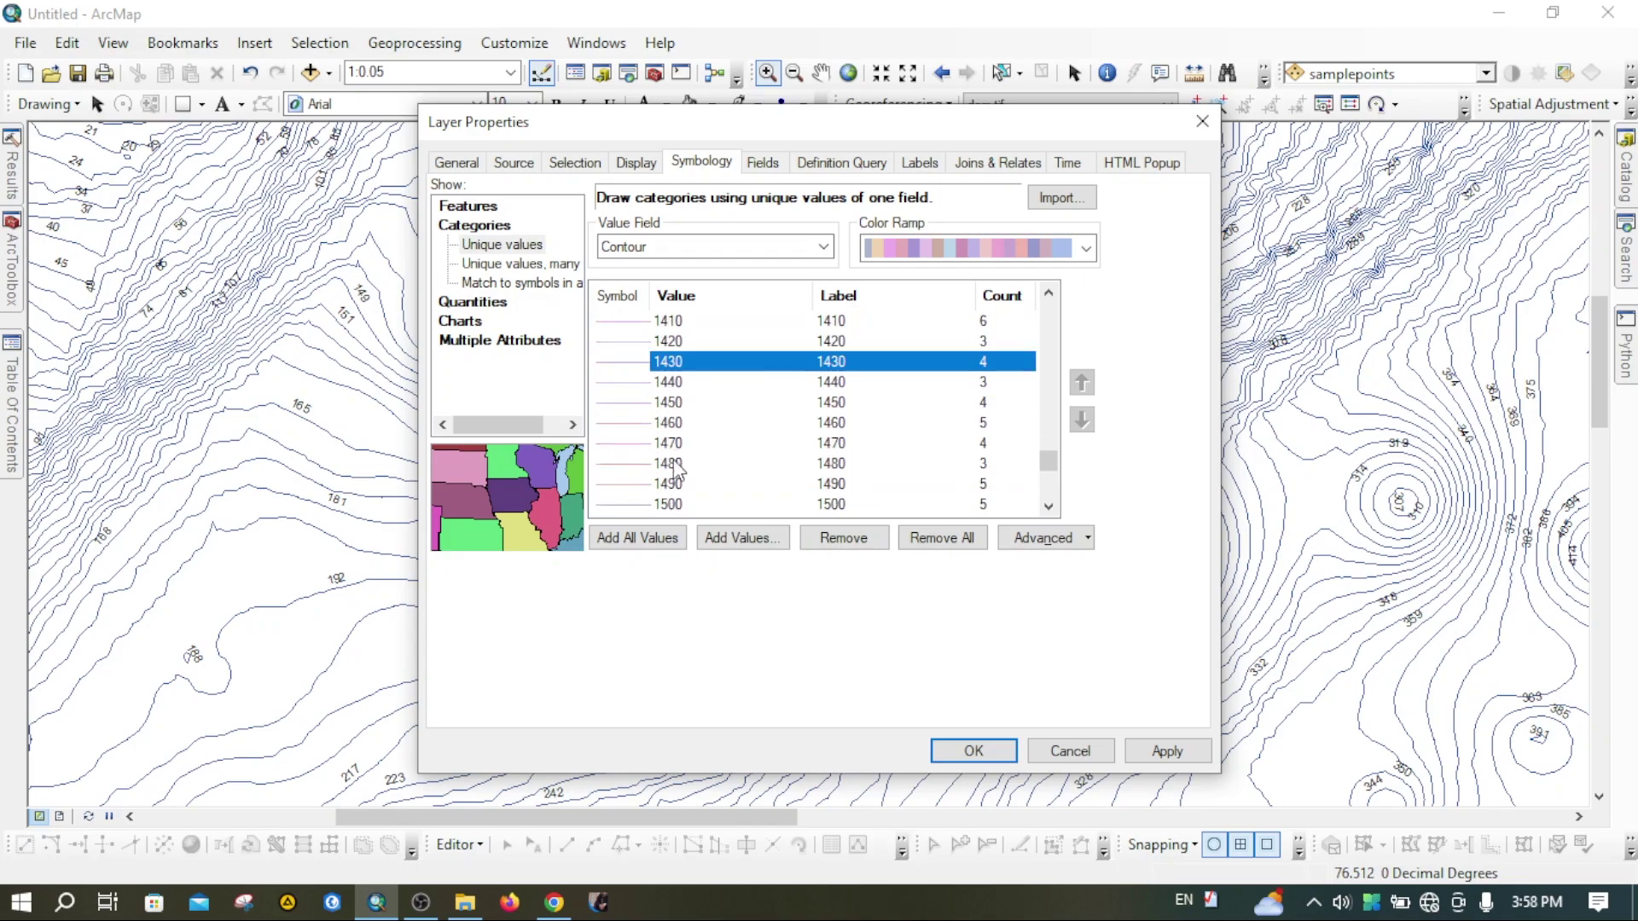
pyautogui.click(668, 483)
pyautogui.scroll(-2, 669, 426)
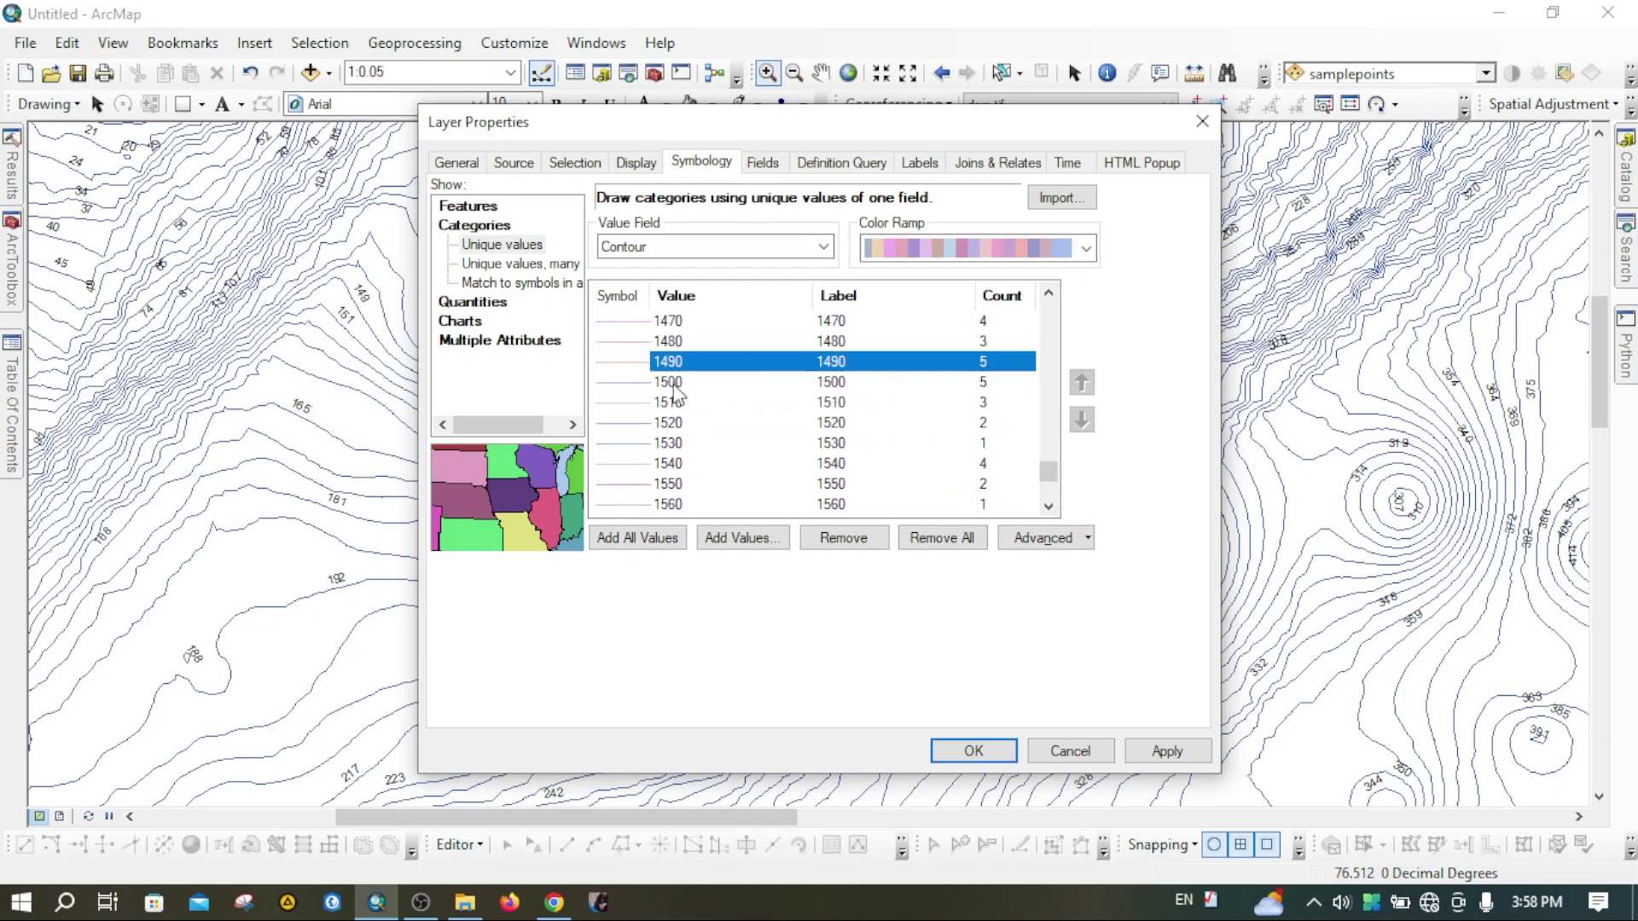
pyautogui.click(669, 501)
pyautogui.scroll(-3, 668, 393)
pyautogui.keyDown('ctrl'); pyautogui.click(674, 483); pyautogui.keyUp('ctrl')
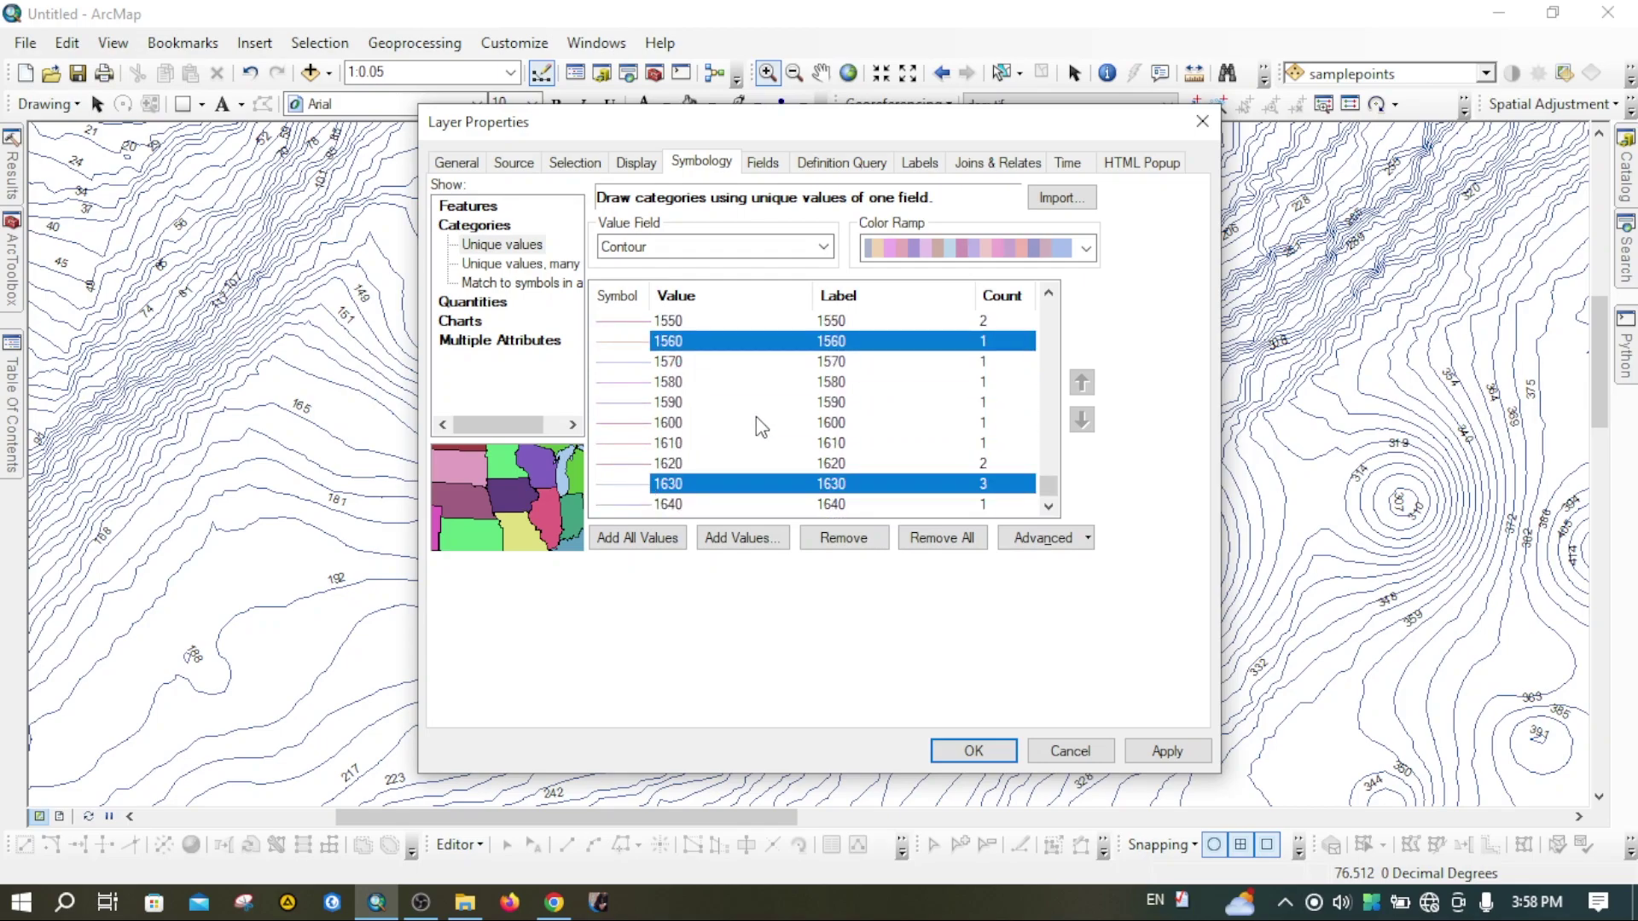
pyautogui.scroll(9, 750, 369)
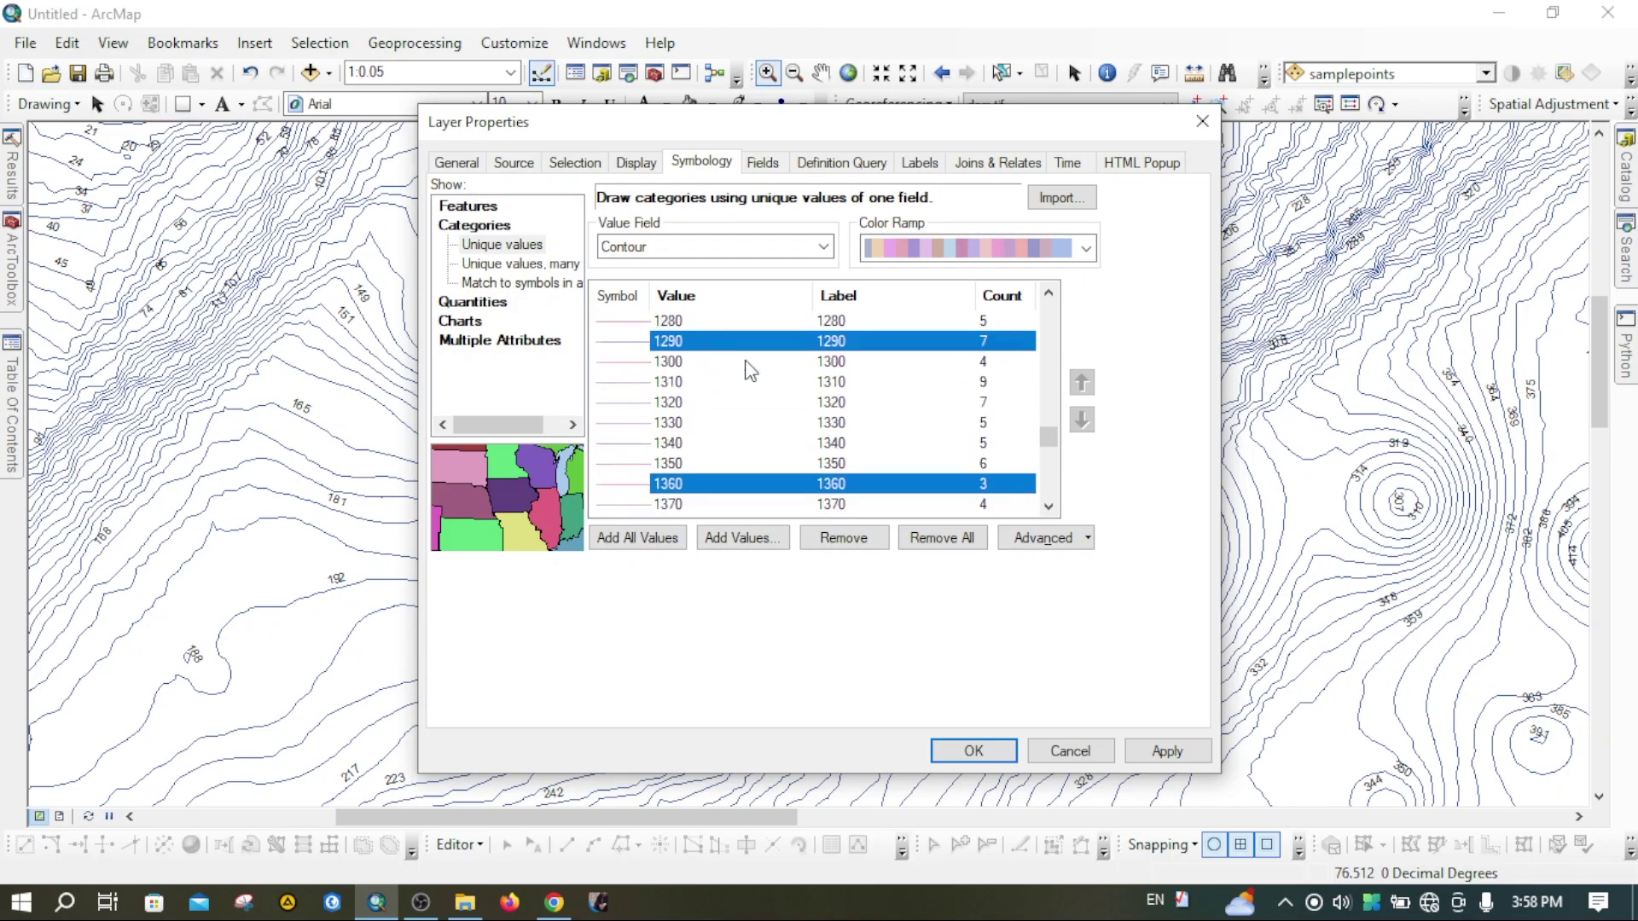
pyautogui.scroll(-9, 750, 369)
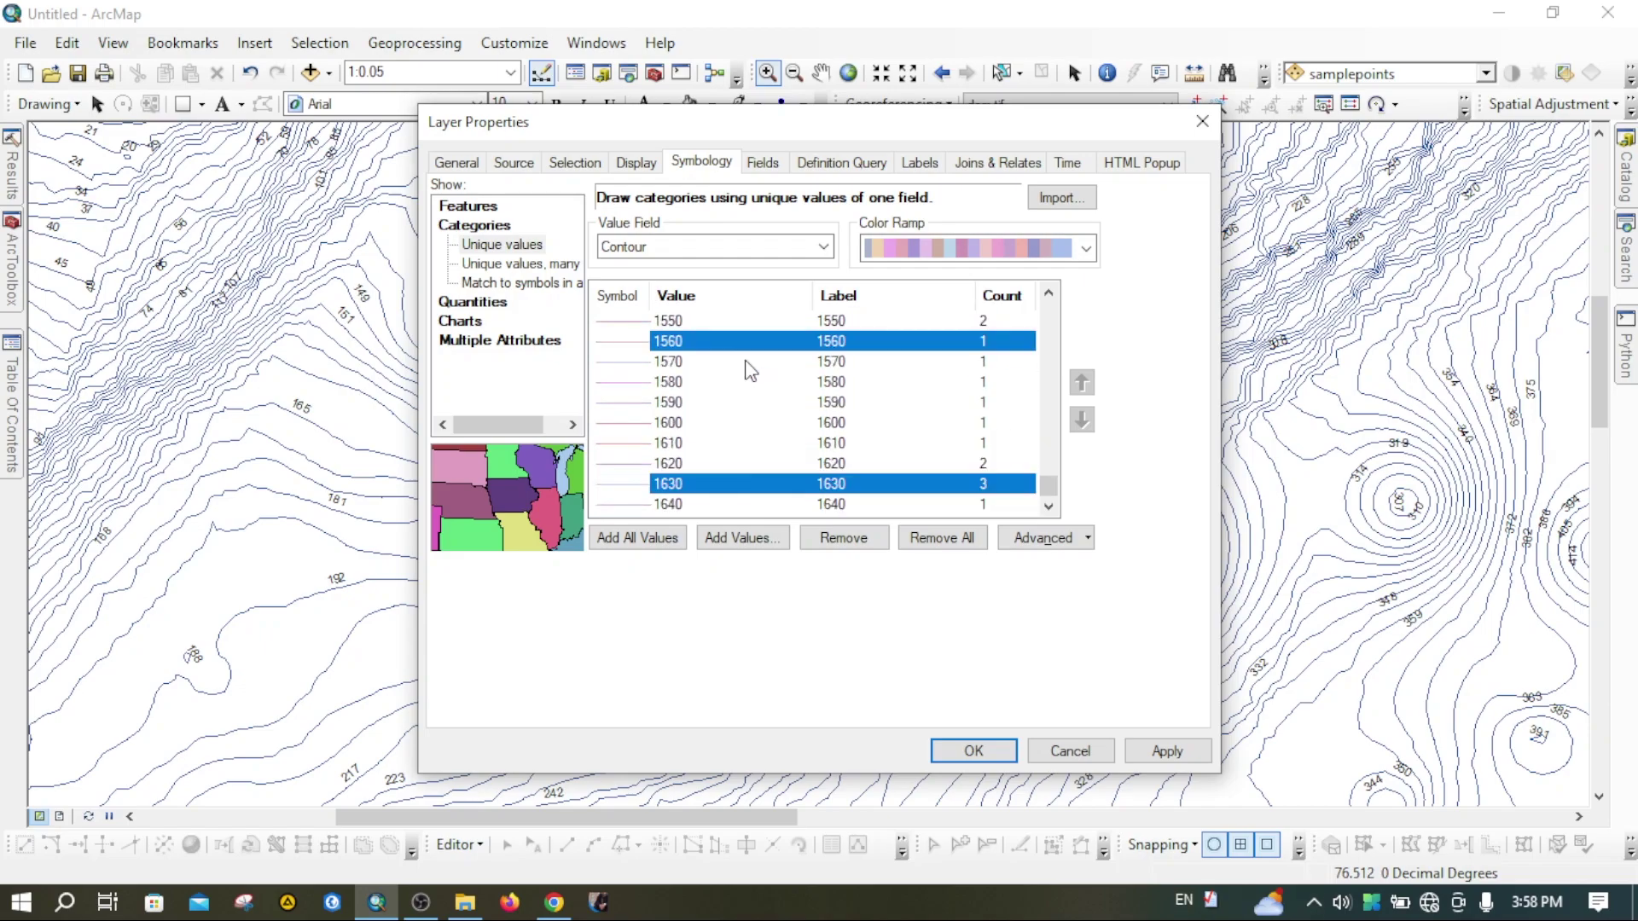
pyautogui.rightClick(679, 484)
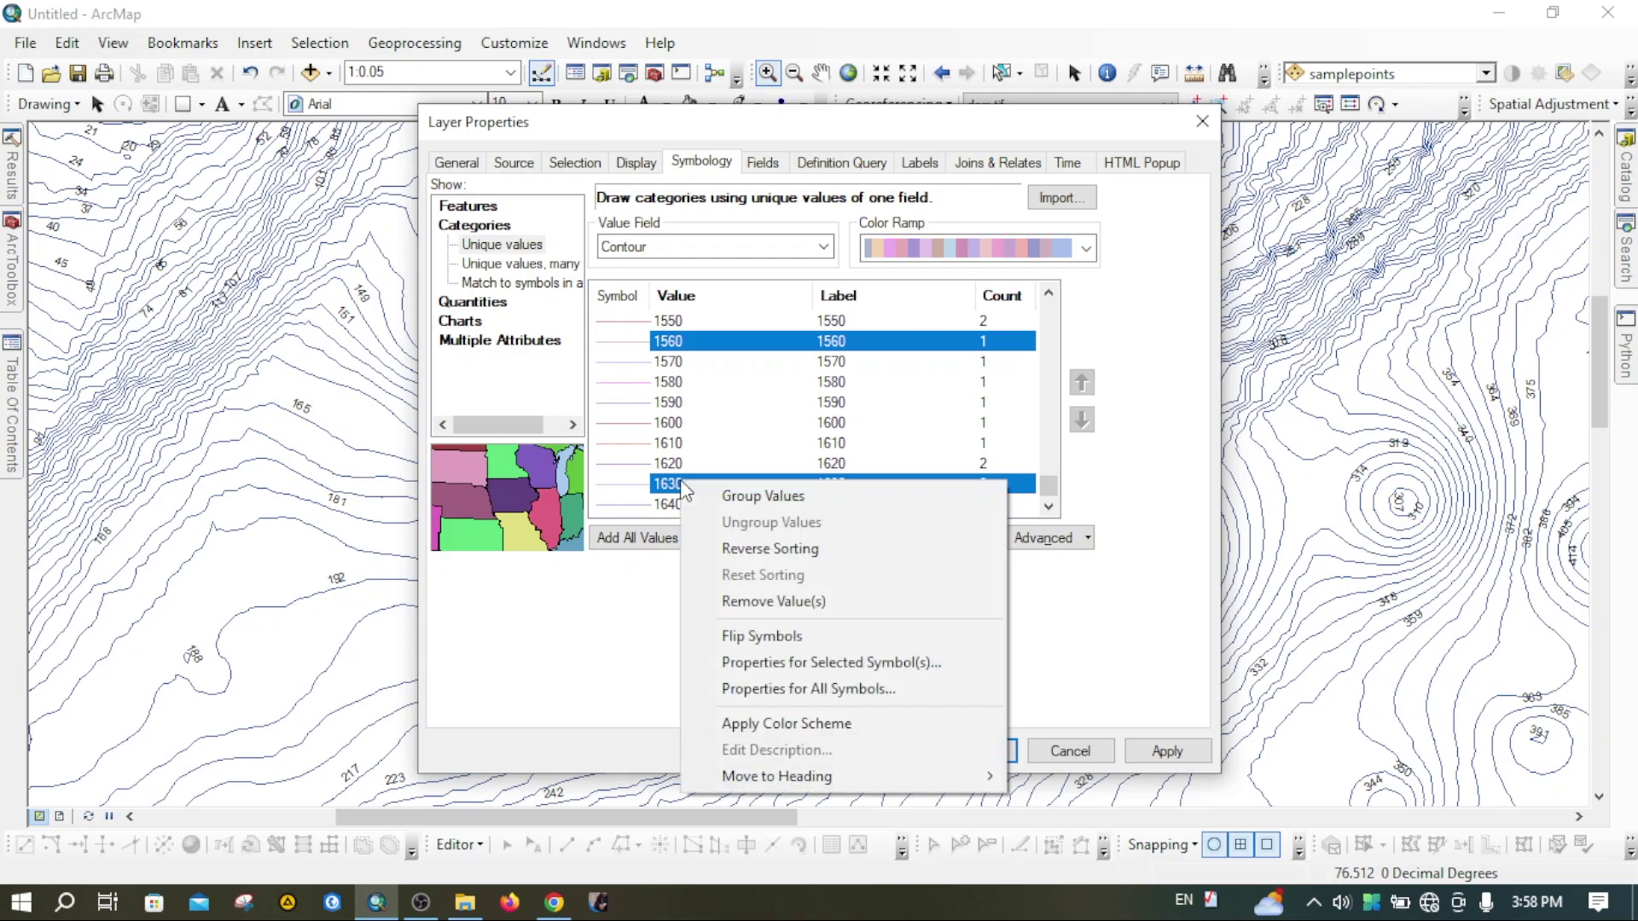
# Group the selected index contour values into one class
pyautogui.click(743, 499)
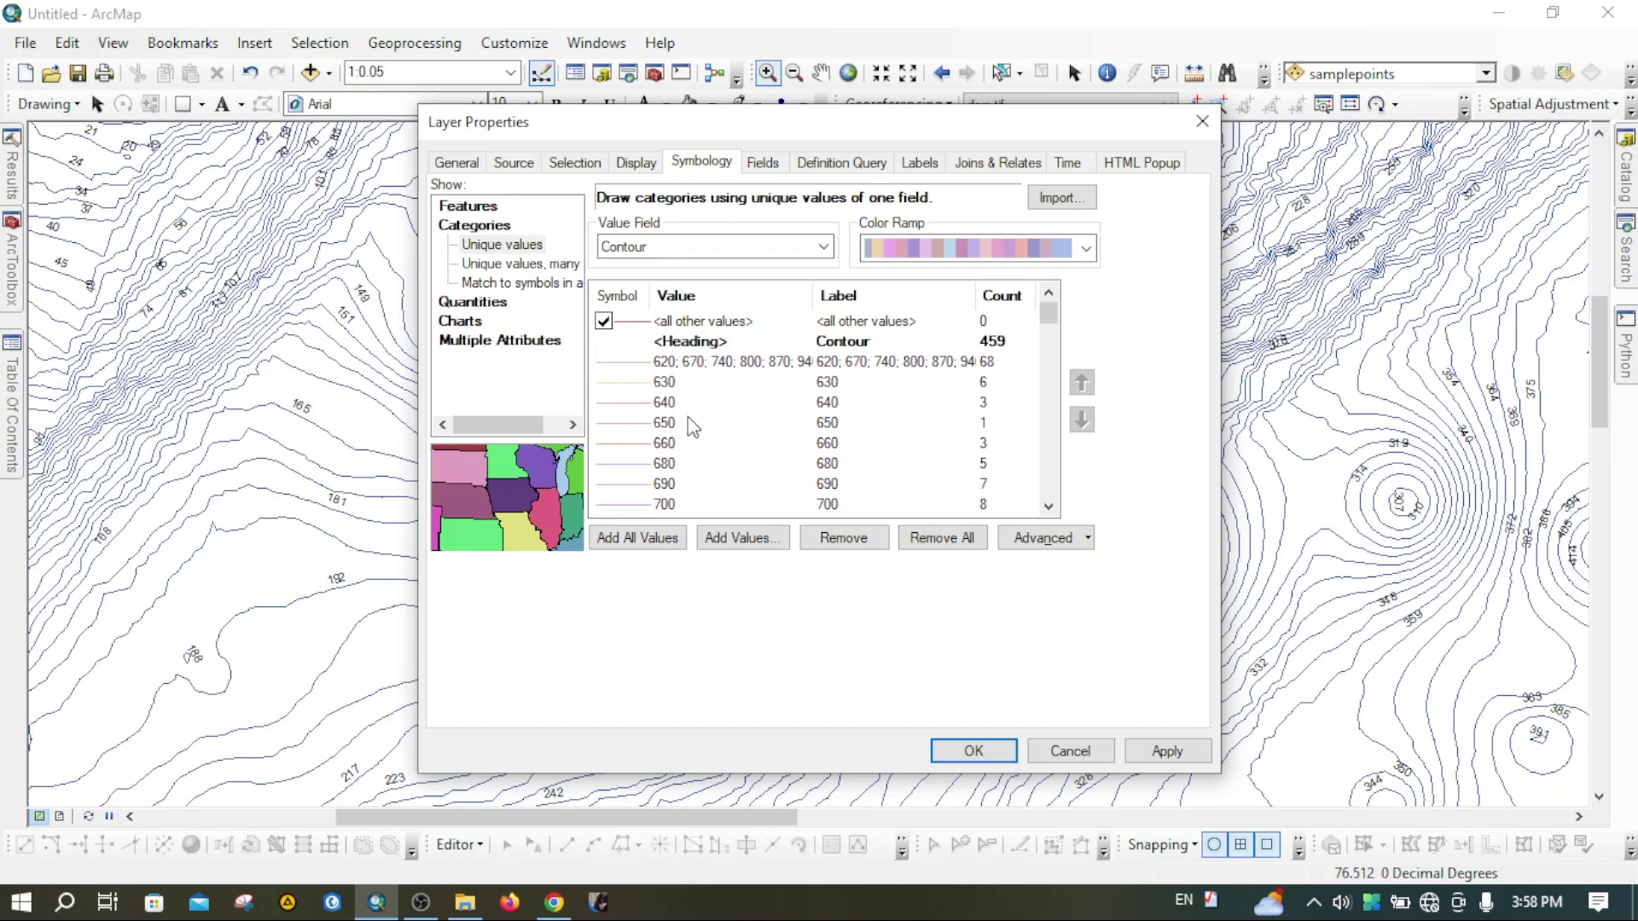
pyautogui.scroll(-10, 691, 418)
pyautogui.scroll(-4, 698, 416)
pyautogui.scroll(20, 698, 417)
# Select values 630 through 1640 and group them into one intermediate class
pyautogui.click(641, 384)
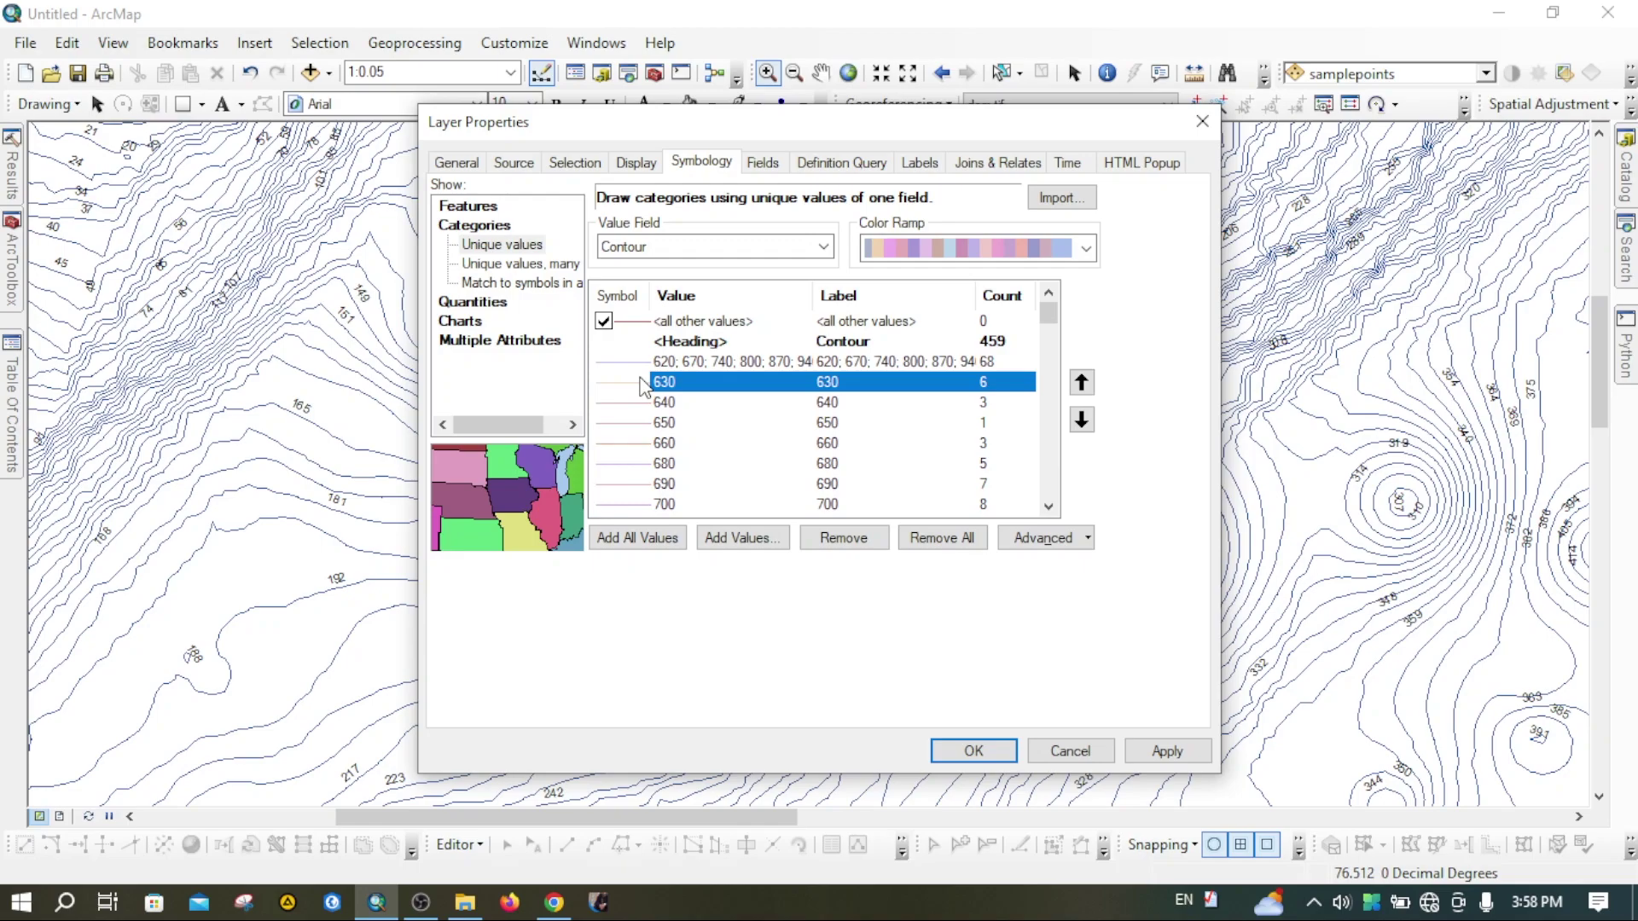
pyautogui.scroll(-20, 703, 425)
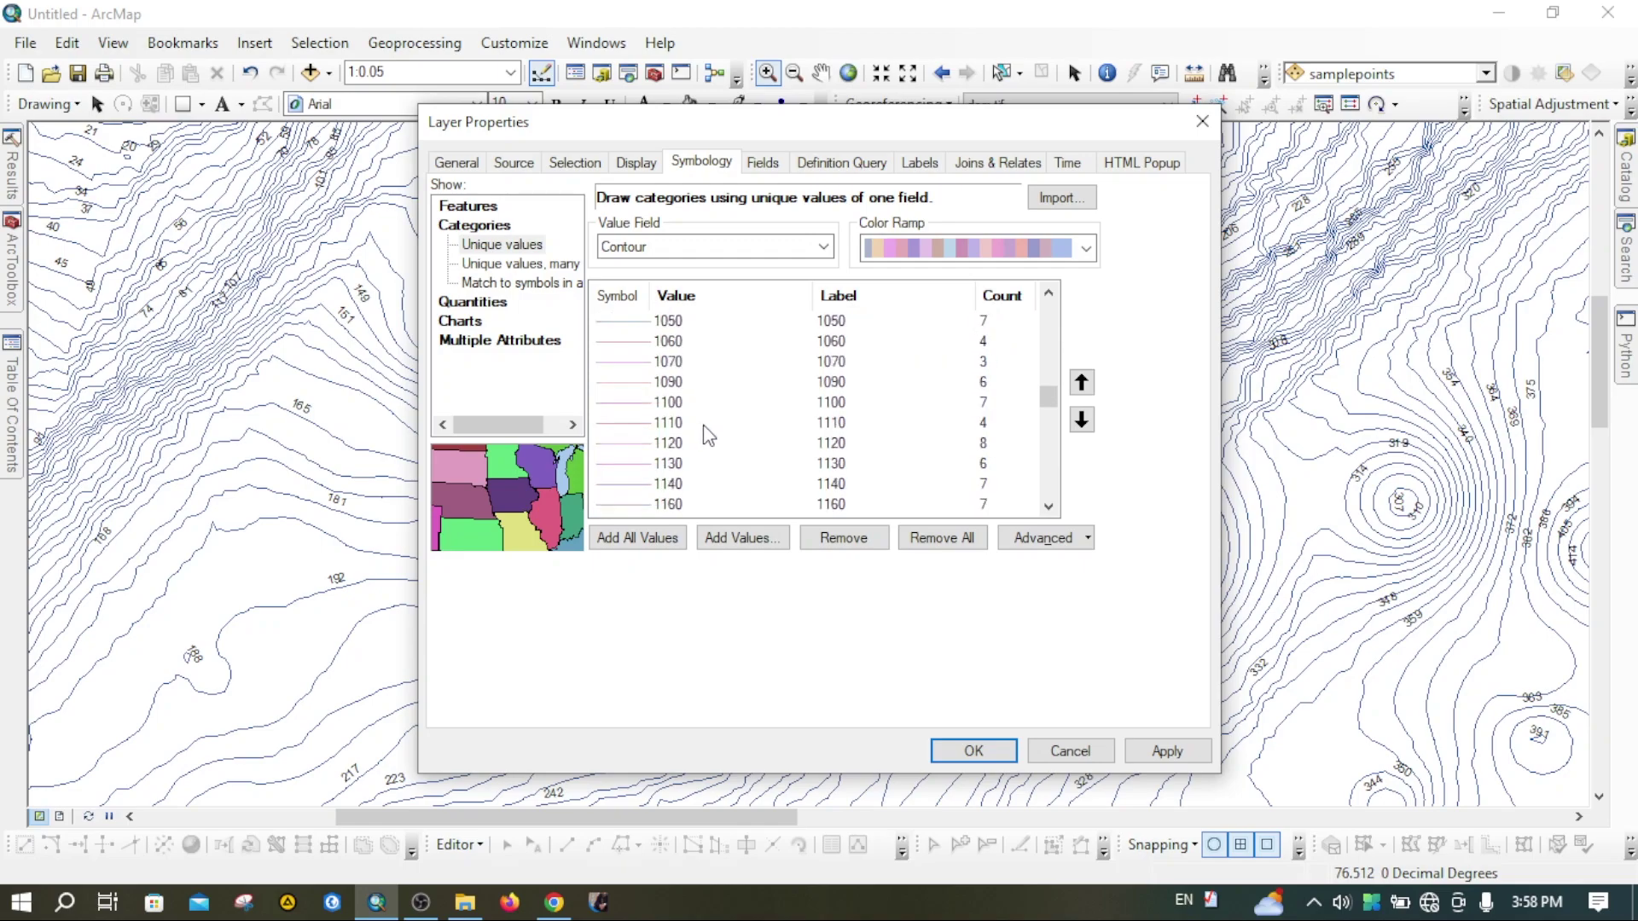
pyautogui.scroll(-5, 703, 425)
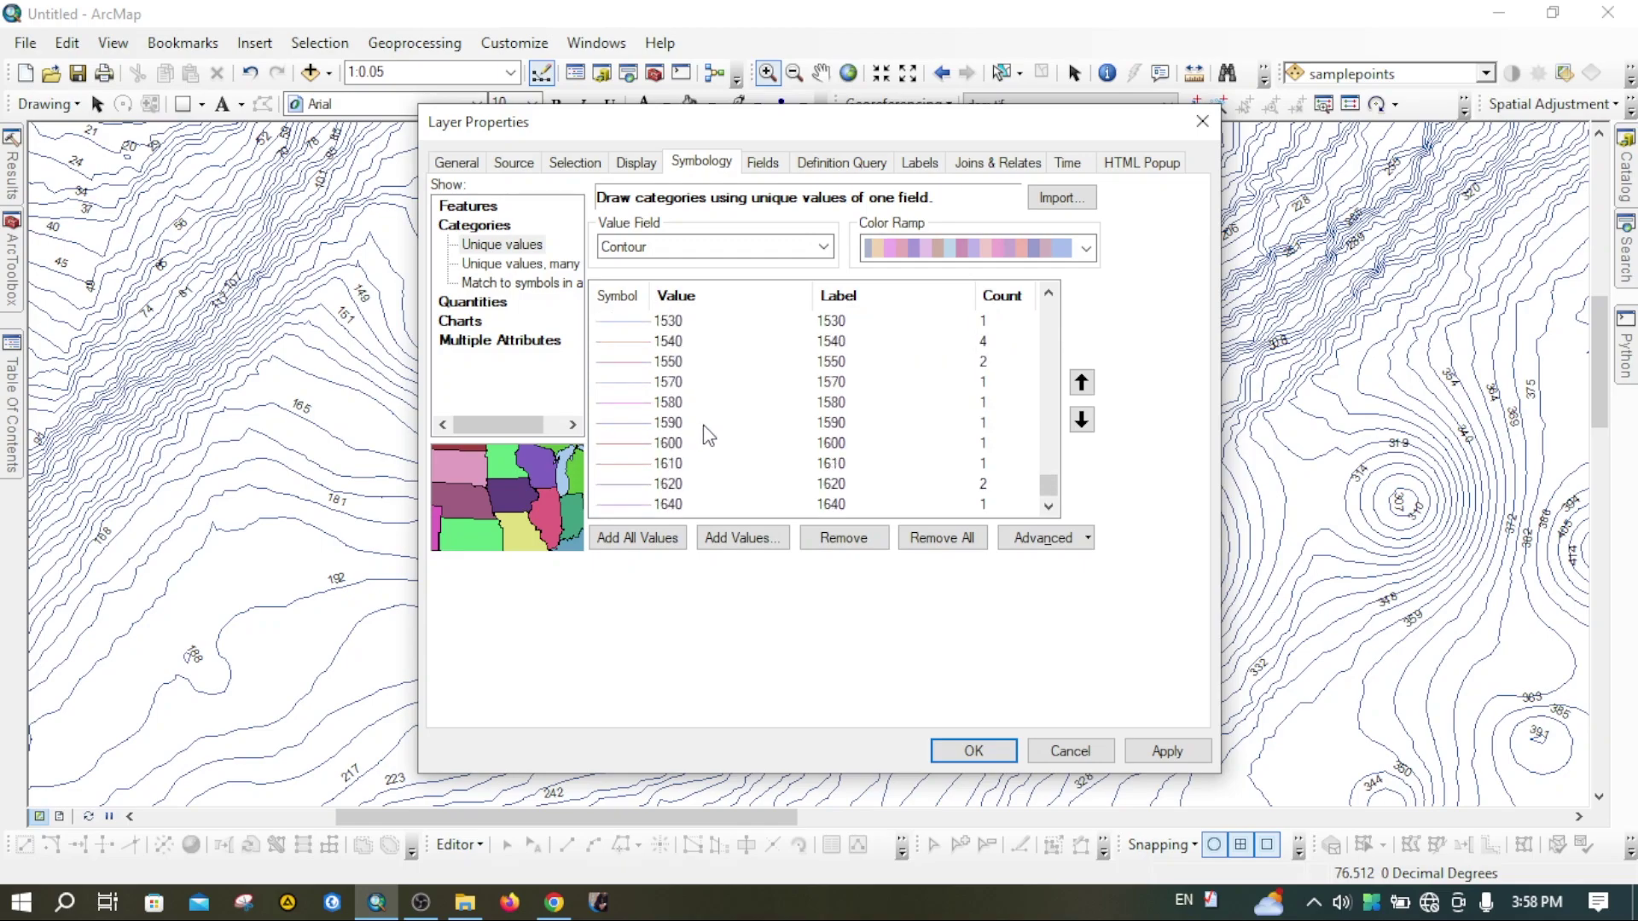
pyautogui.keyDown('shift'); pyautogui.click(665, 504); pyautogui.keyUp('shift')
pyautogui.scroll(15, 735, 464)
pyautogui.scroll(4, 735, 464)
pyautogui.rightClick(735, 389)
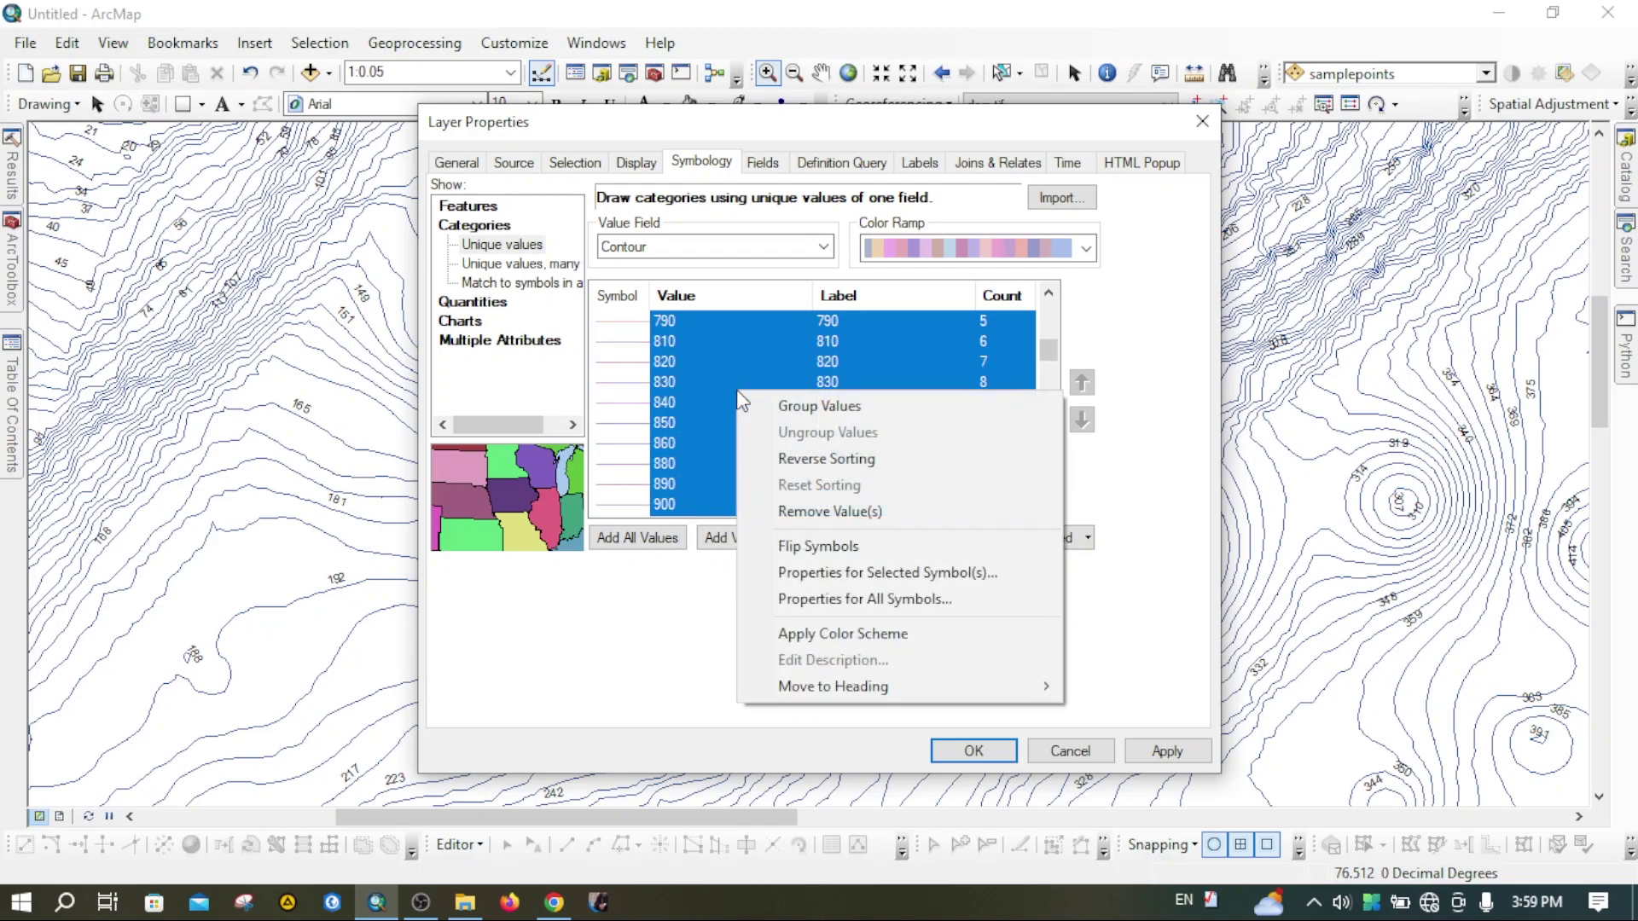
pyautogui.click(810, 409)
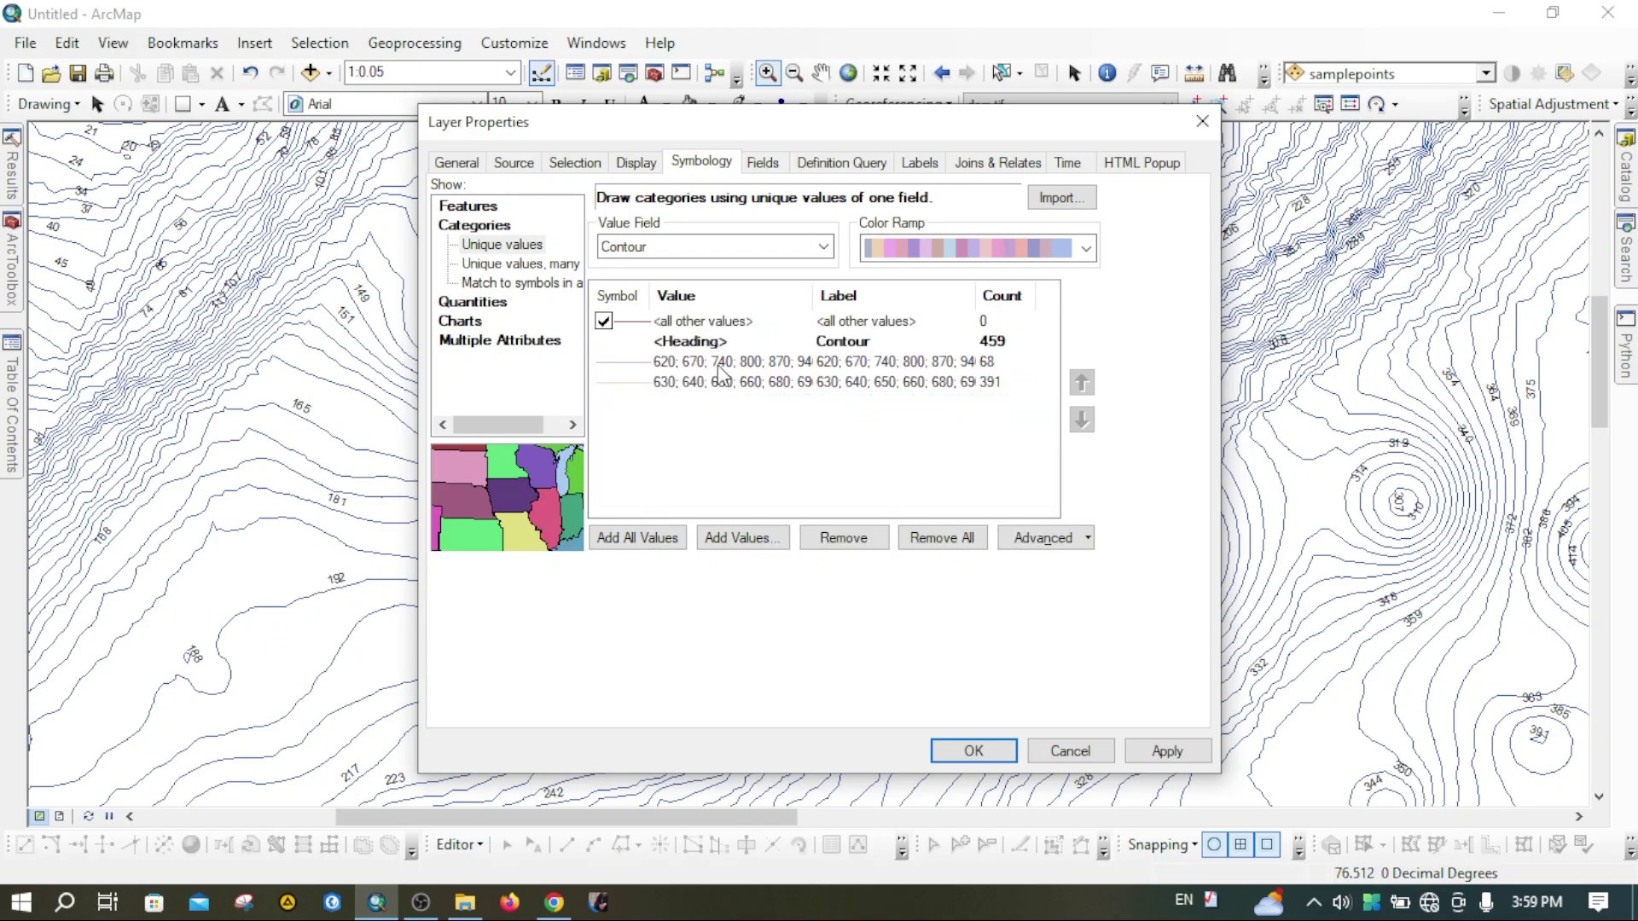
# Give the index contour group a Highway line symbol coloured brown, width 3.40
pyautogui.doubleClick(638, 369)
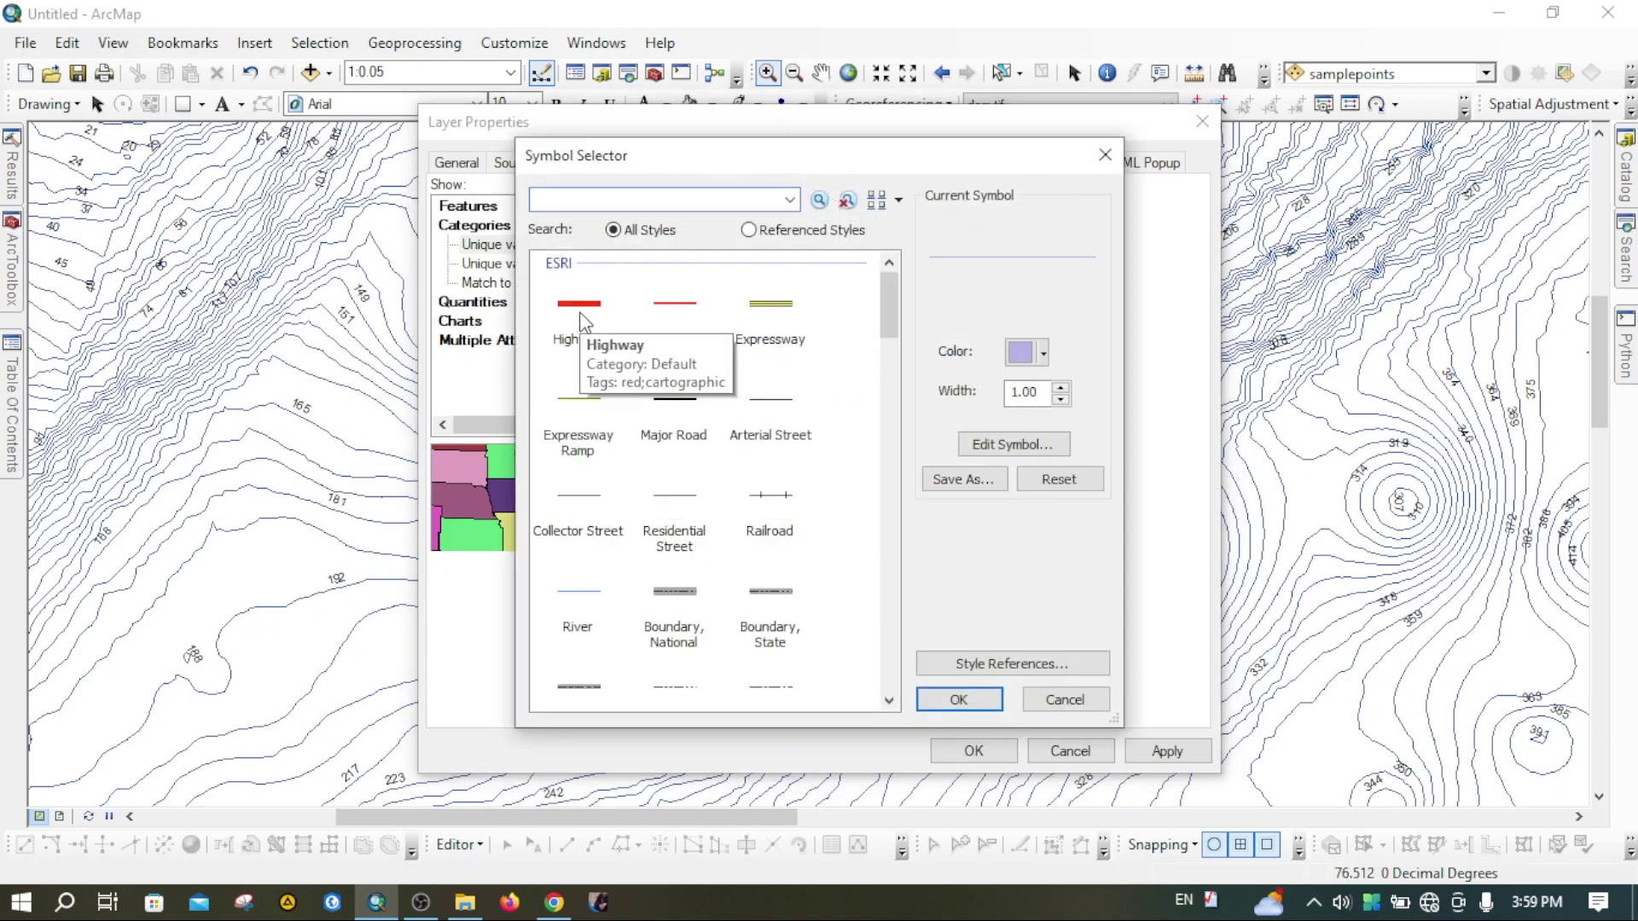
pyautogui.click(589, 317)
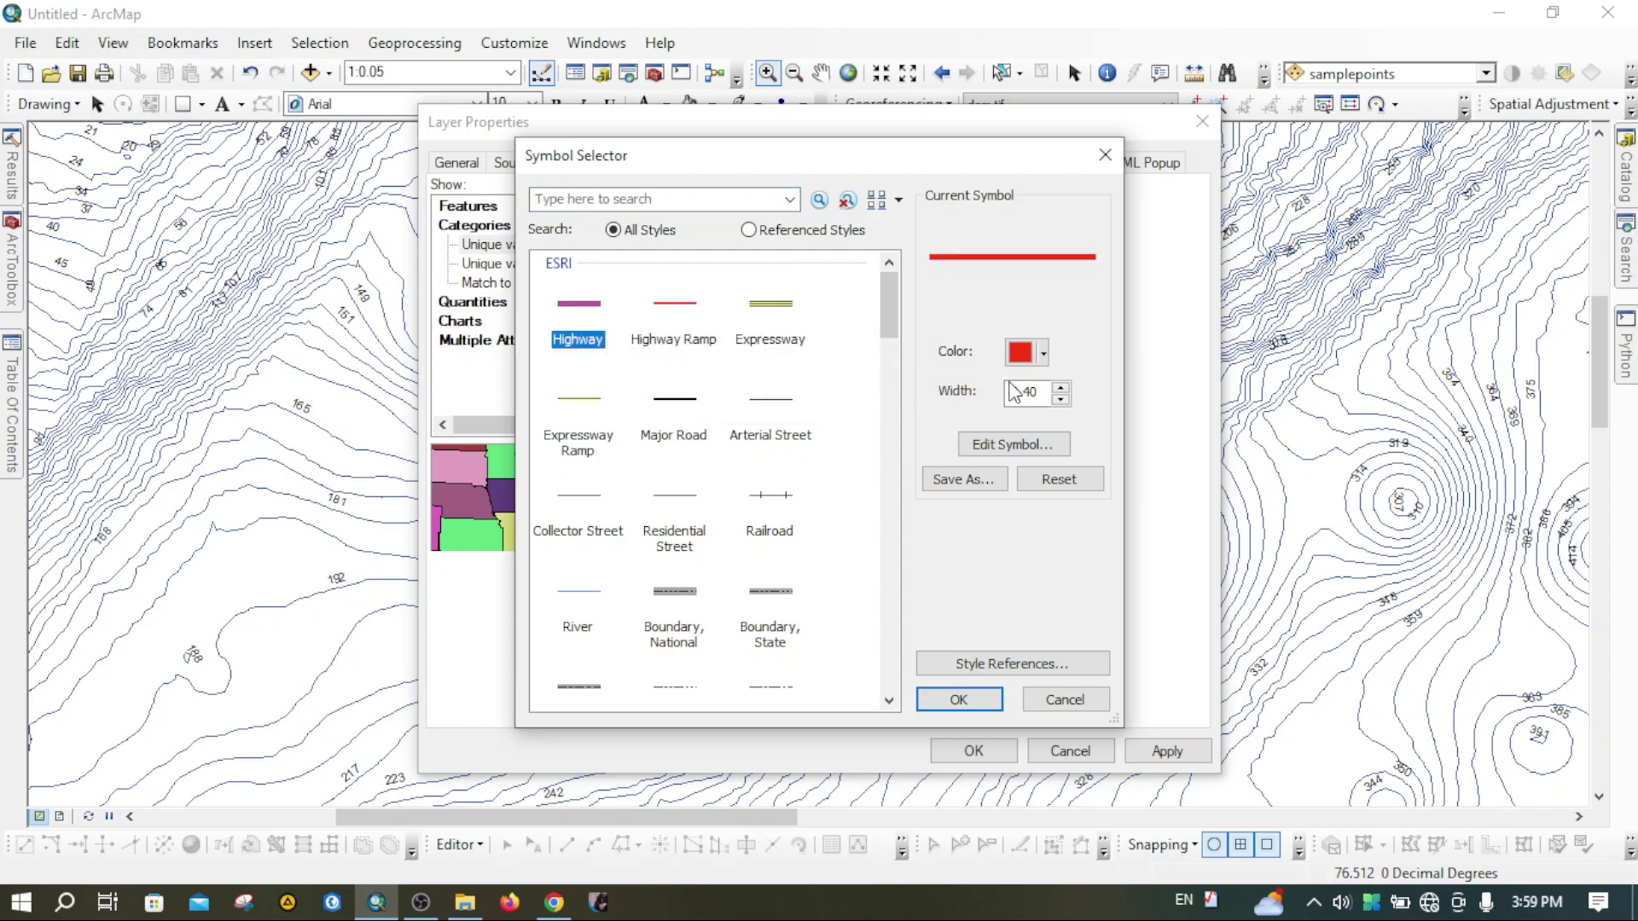
pyautogui.click(1042, 353)
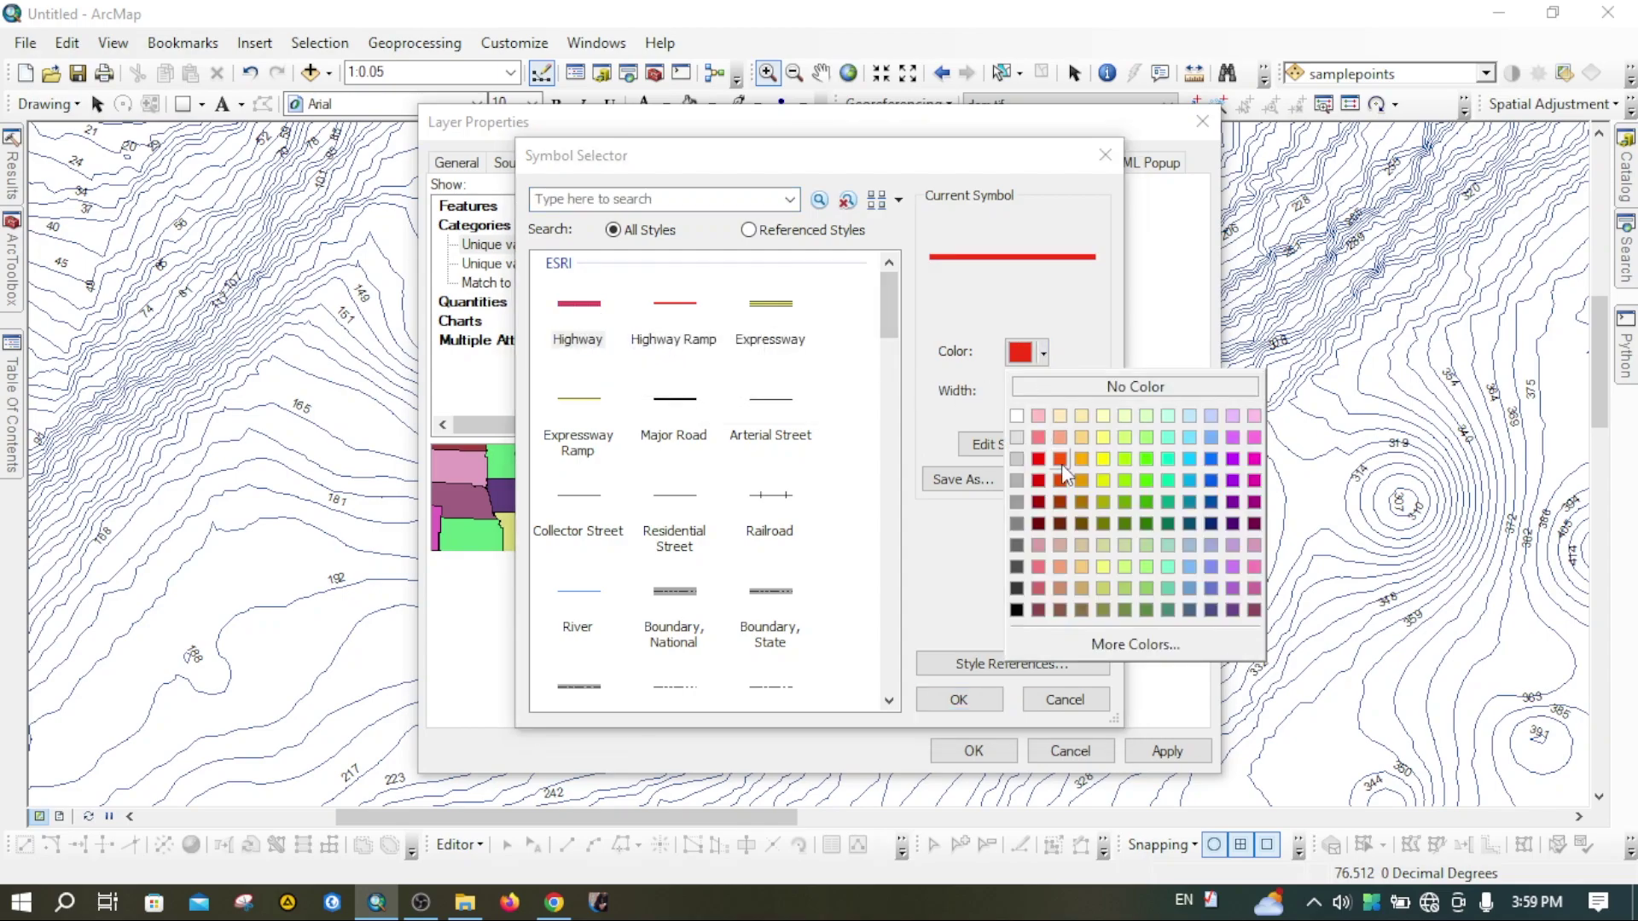
pyautogui.click(1079, 502)
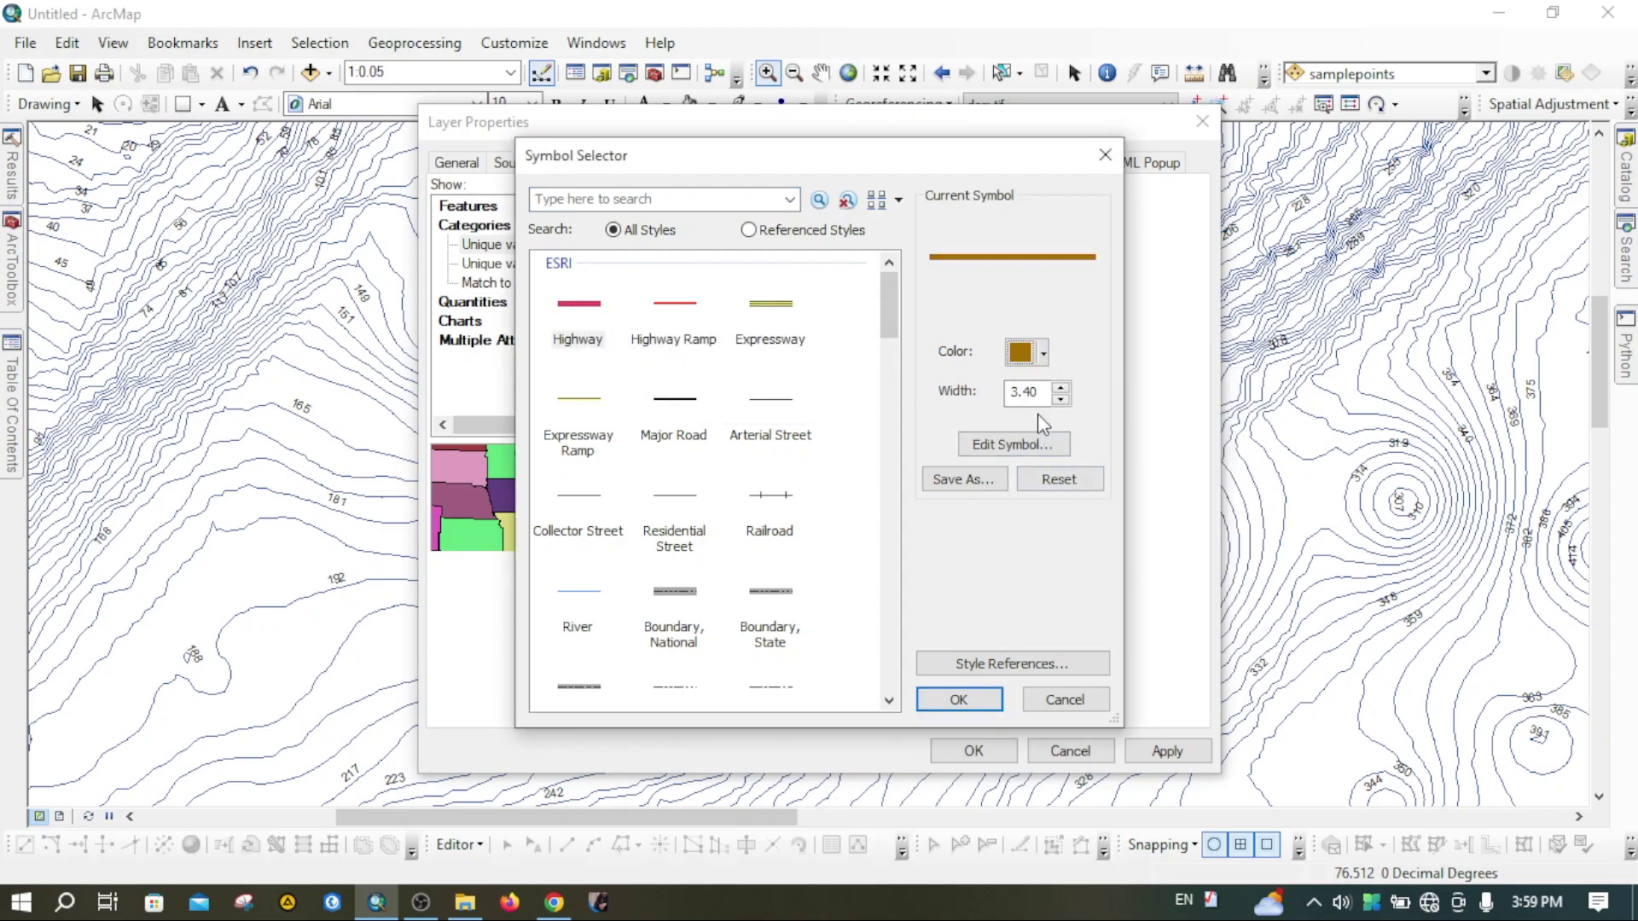
pyautogui.click(976, 713)
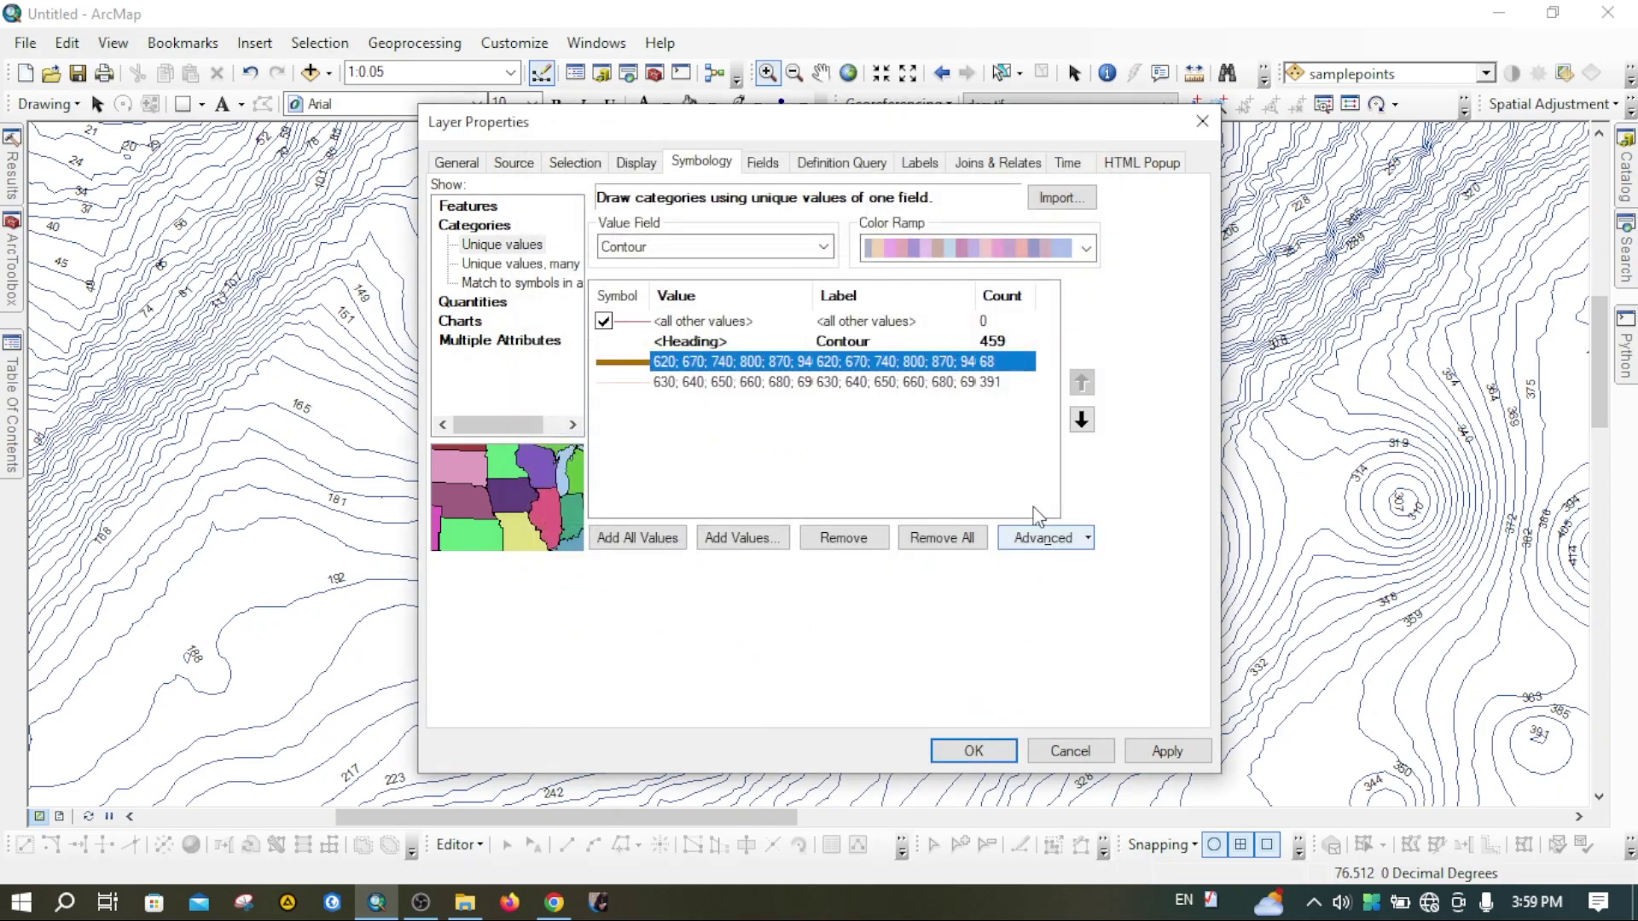
# Give the 630 intermediate group a thin brown Expressway Ramp line symbol
pyautogui.click(634, 382)
pyautogui.doubleClick(634, 388)
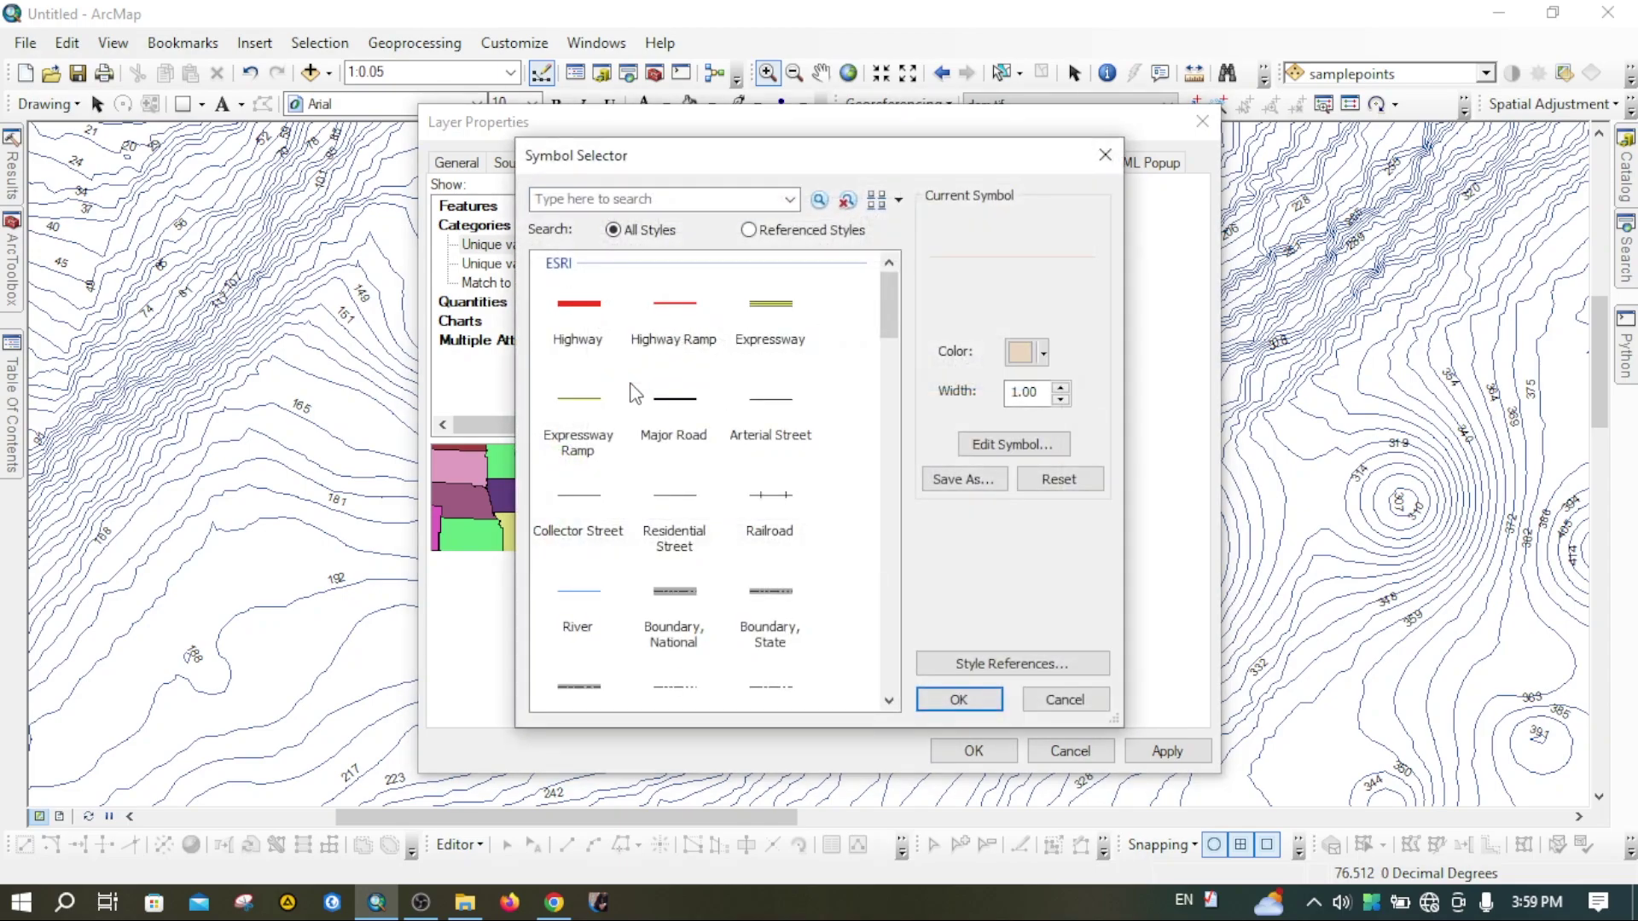
pyautogui.click(593, 407)
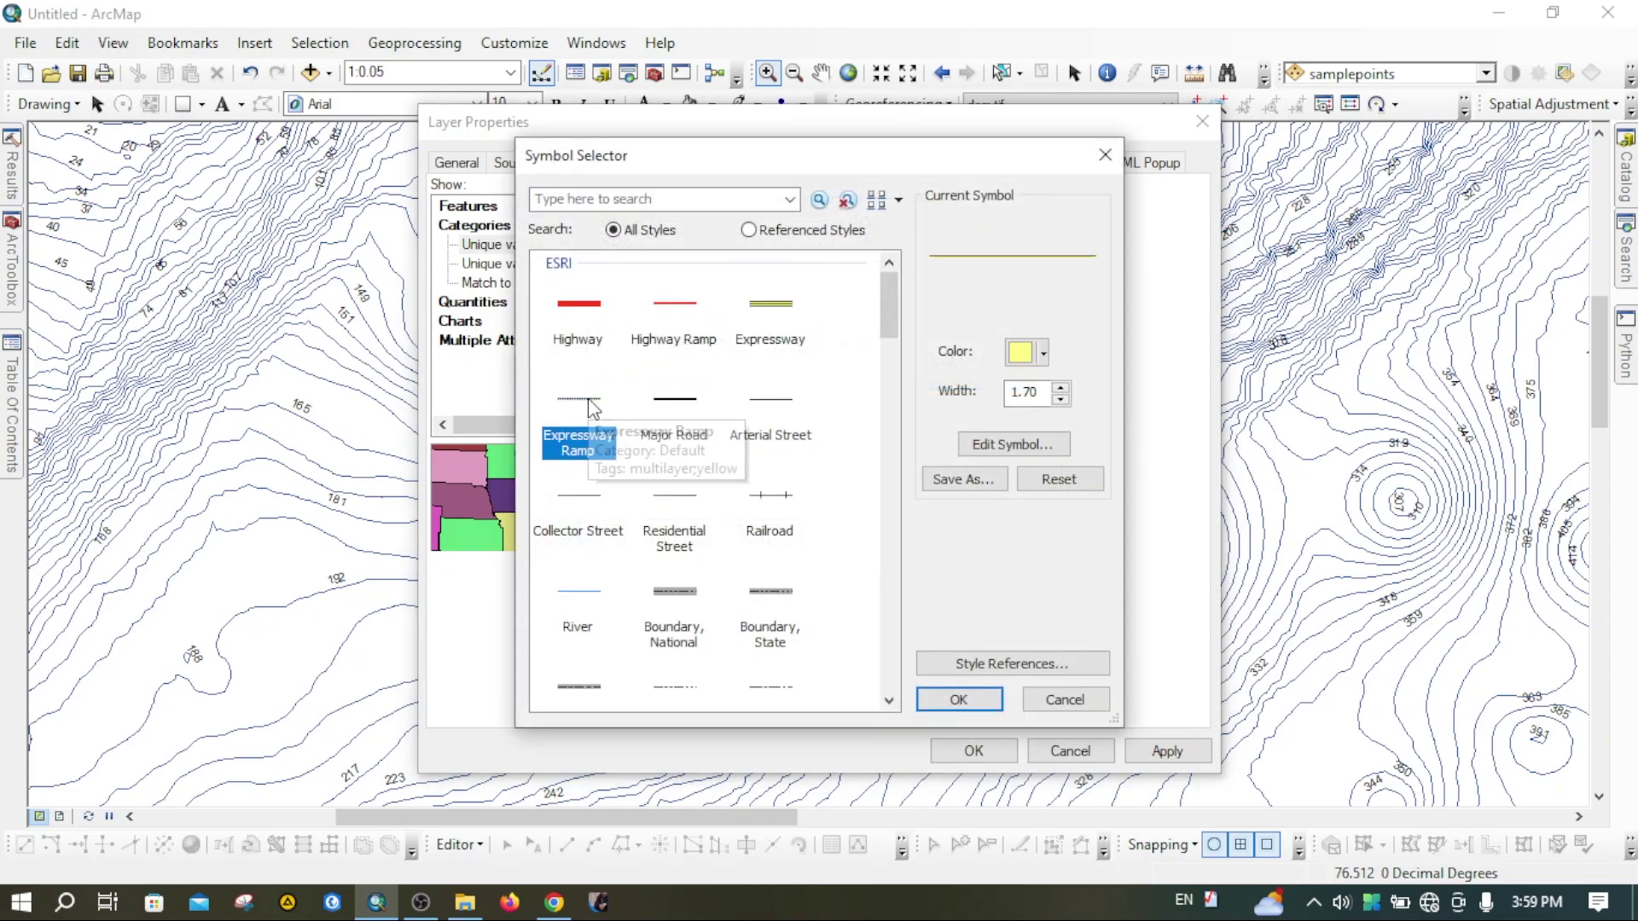
pyautogui.click(1028, 353)
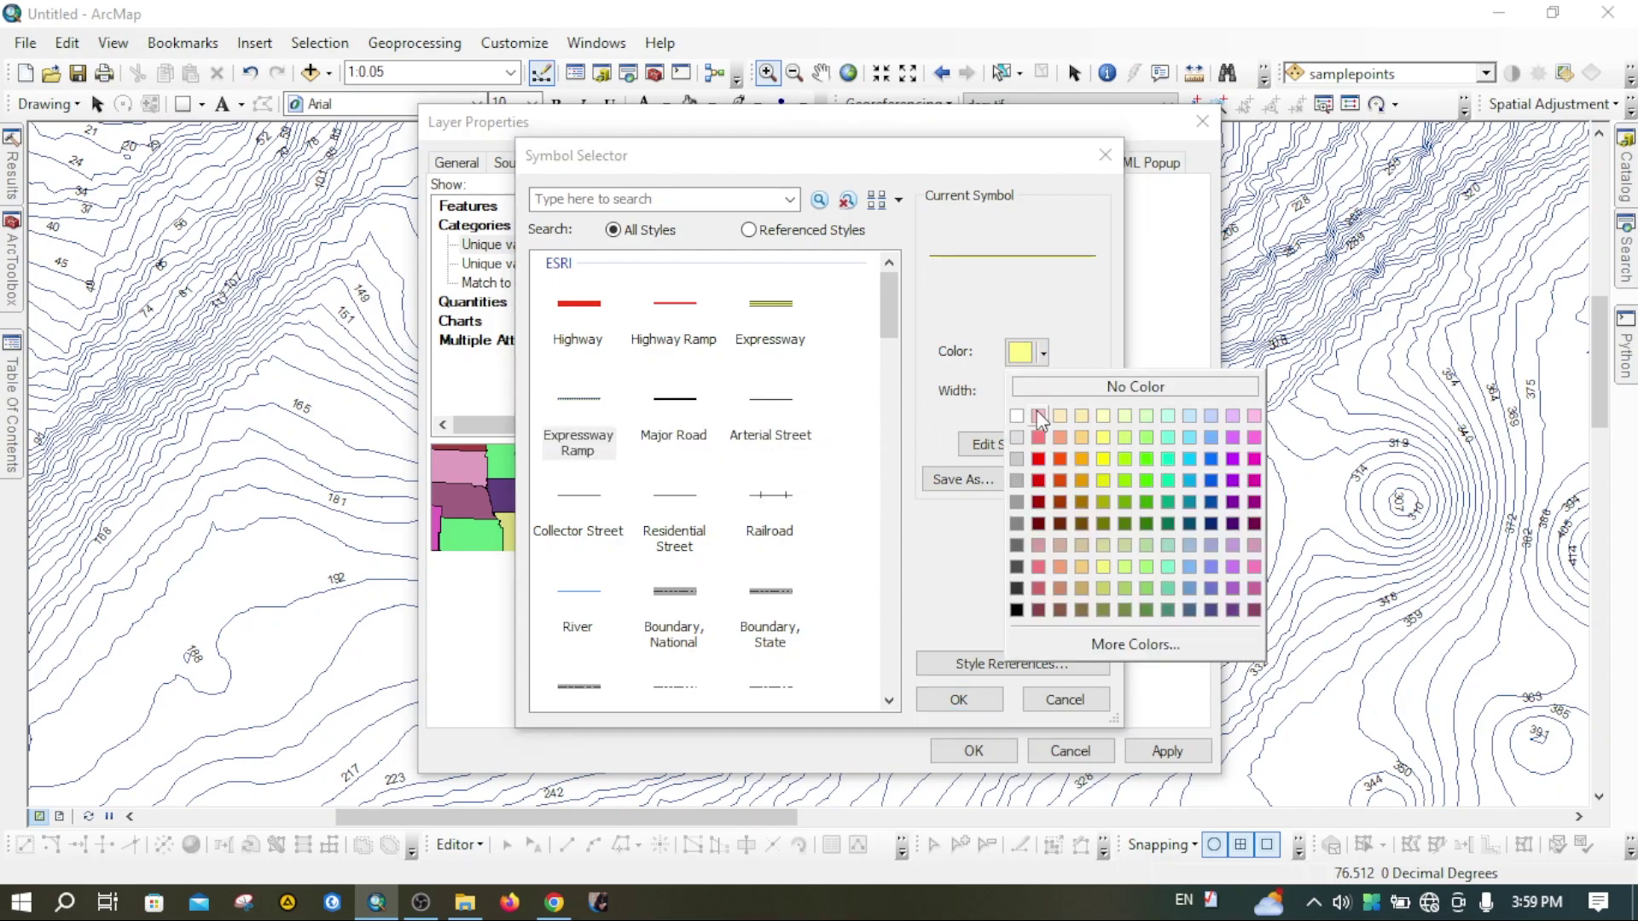
pyautogui.click(1081, 503)
pyautogui.click(962, 694)
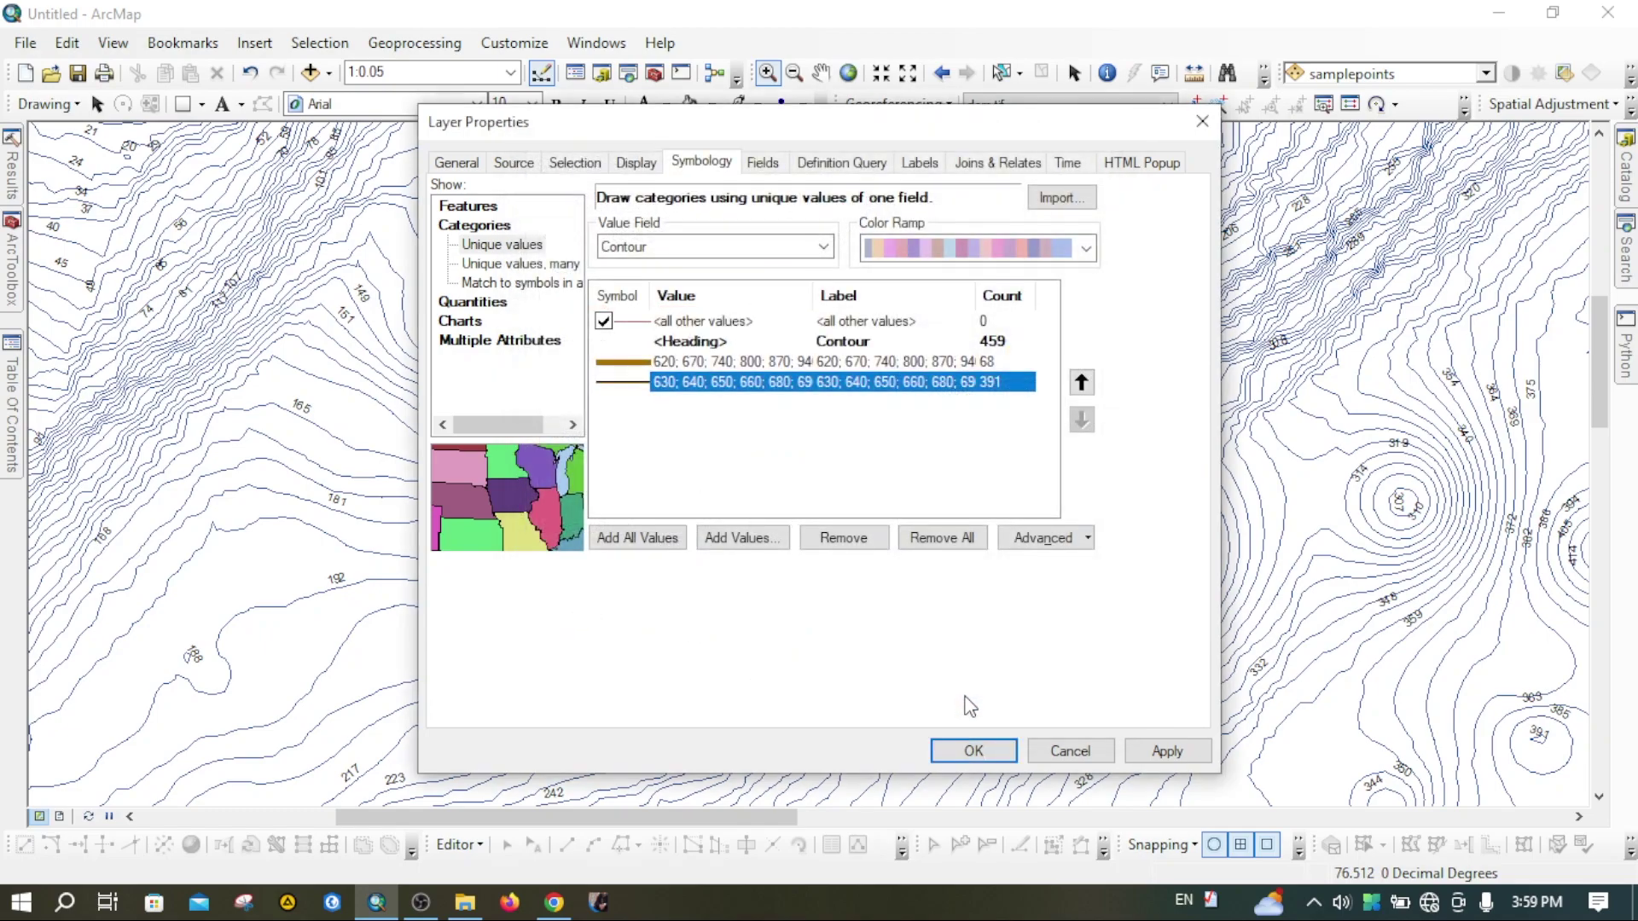
# Apply the thick/thin contour symbology to the map and close Layer Properties
pyautogui.click(1168, 751)
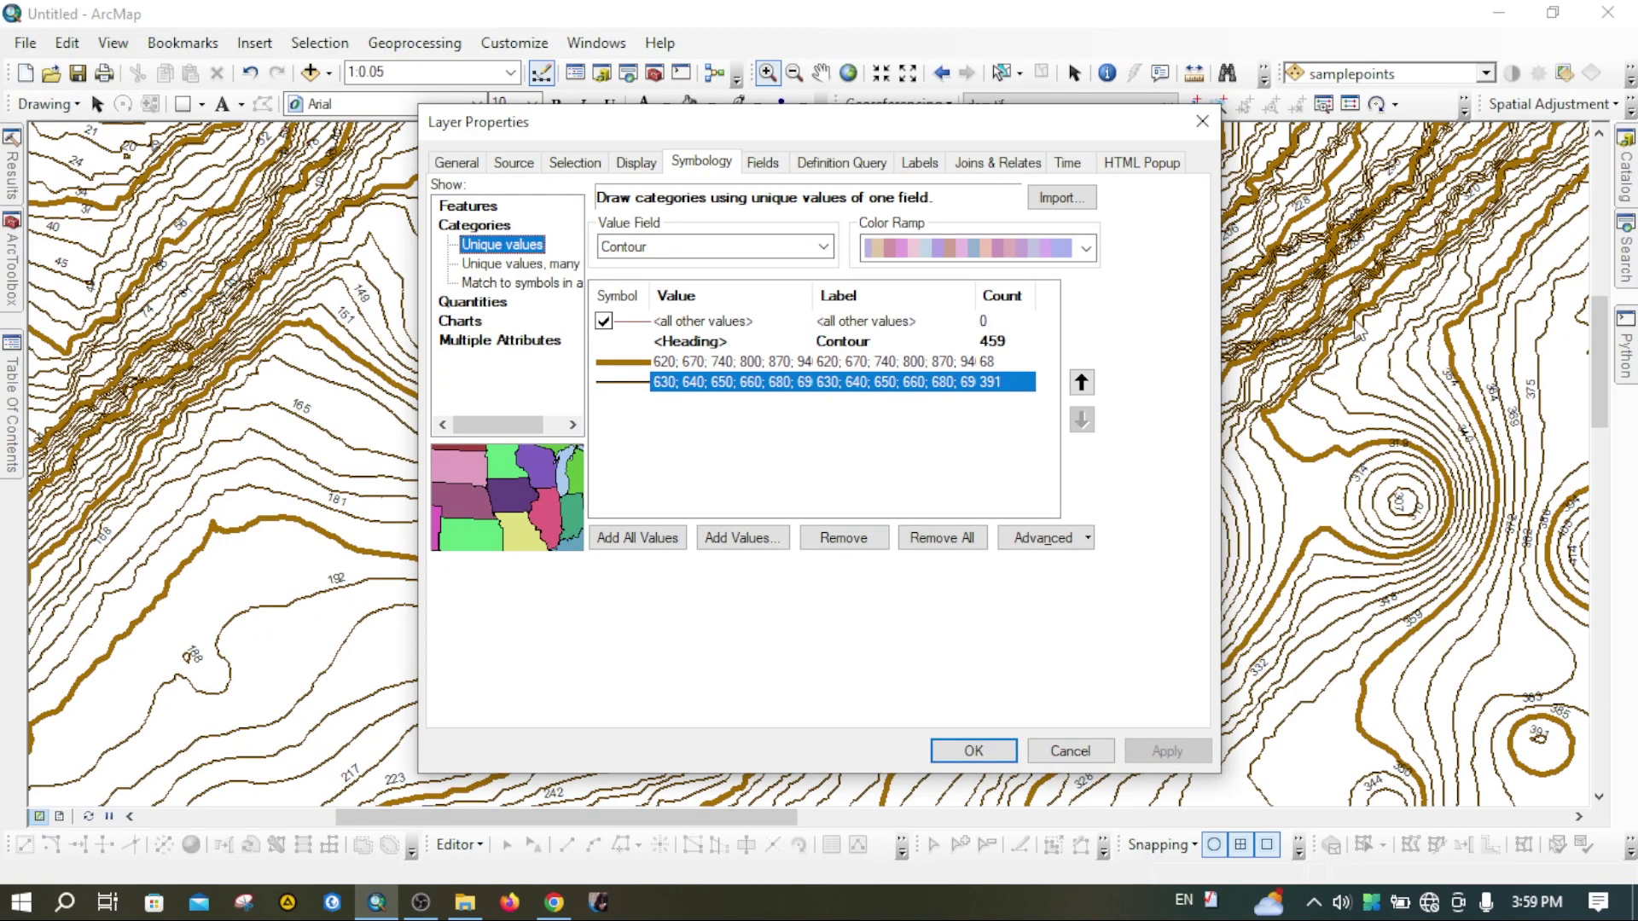
pyautogui.moveTo(870, 122); pyautogui.dragTo(734, 176)
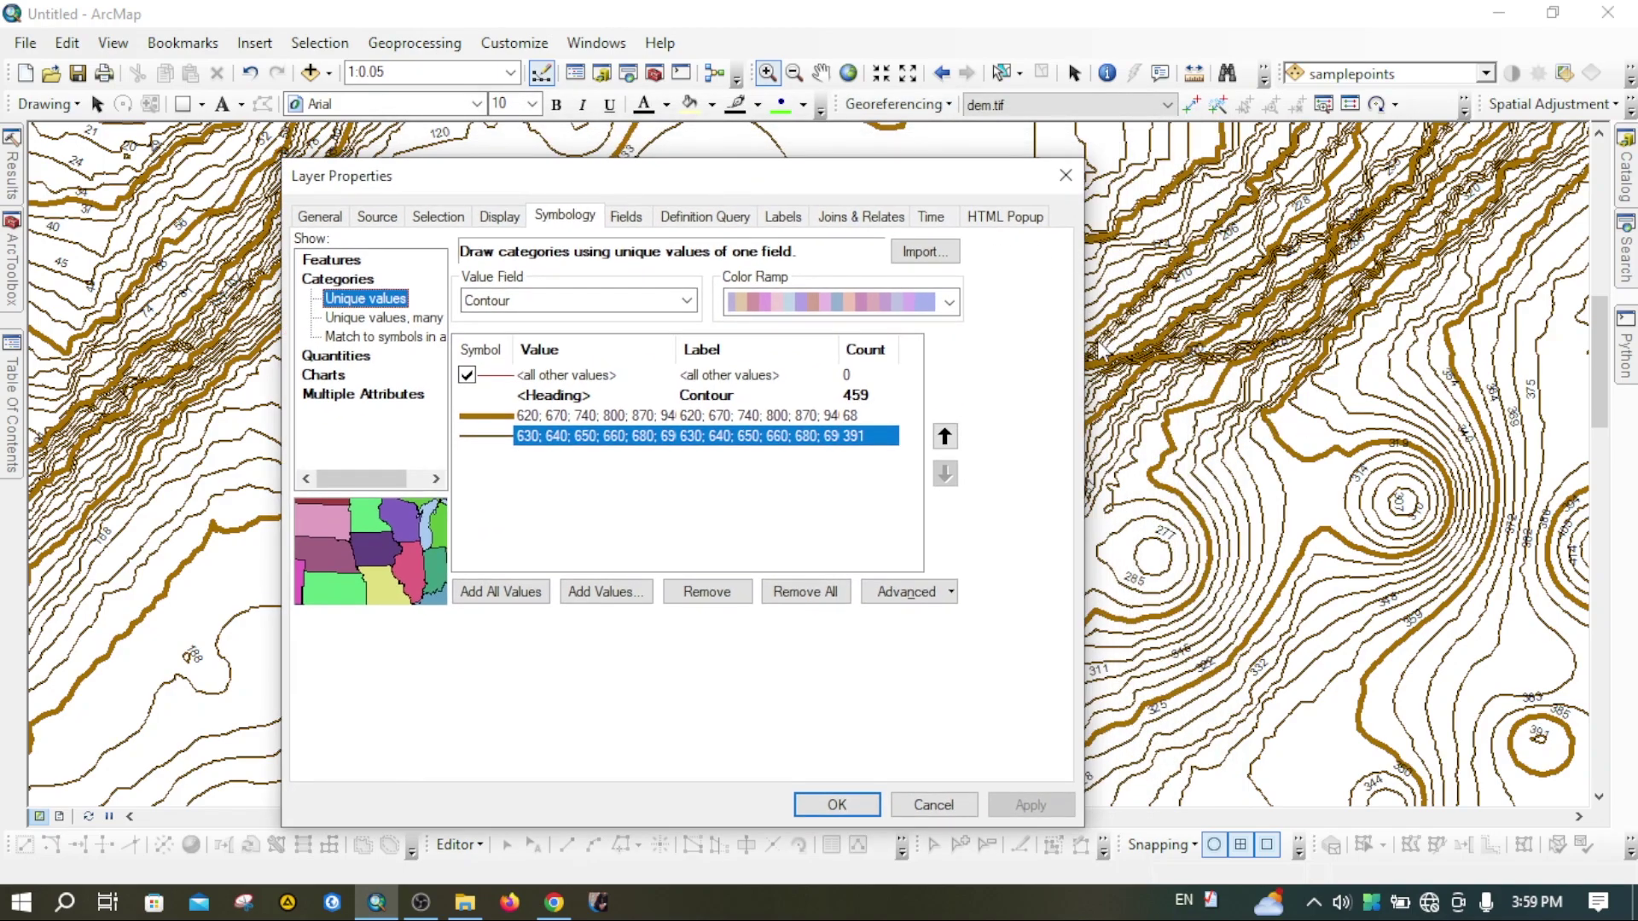
pyautogui.click(836, 805)
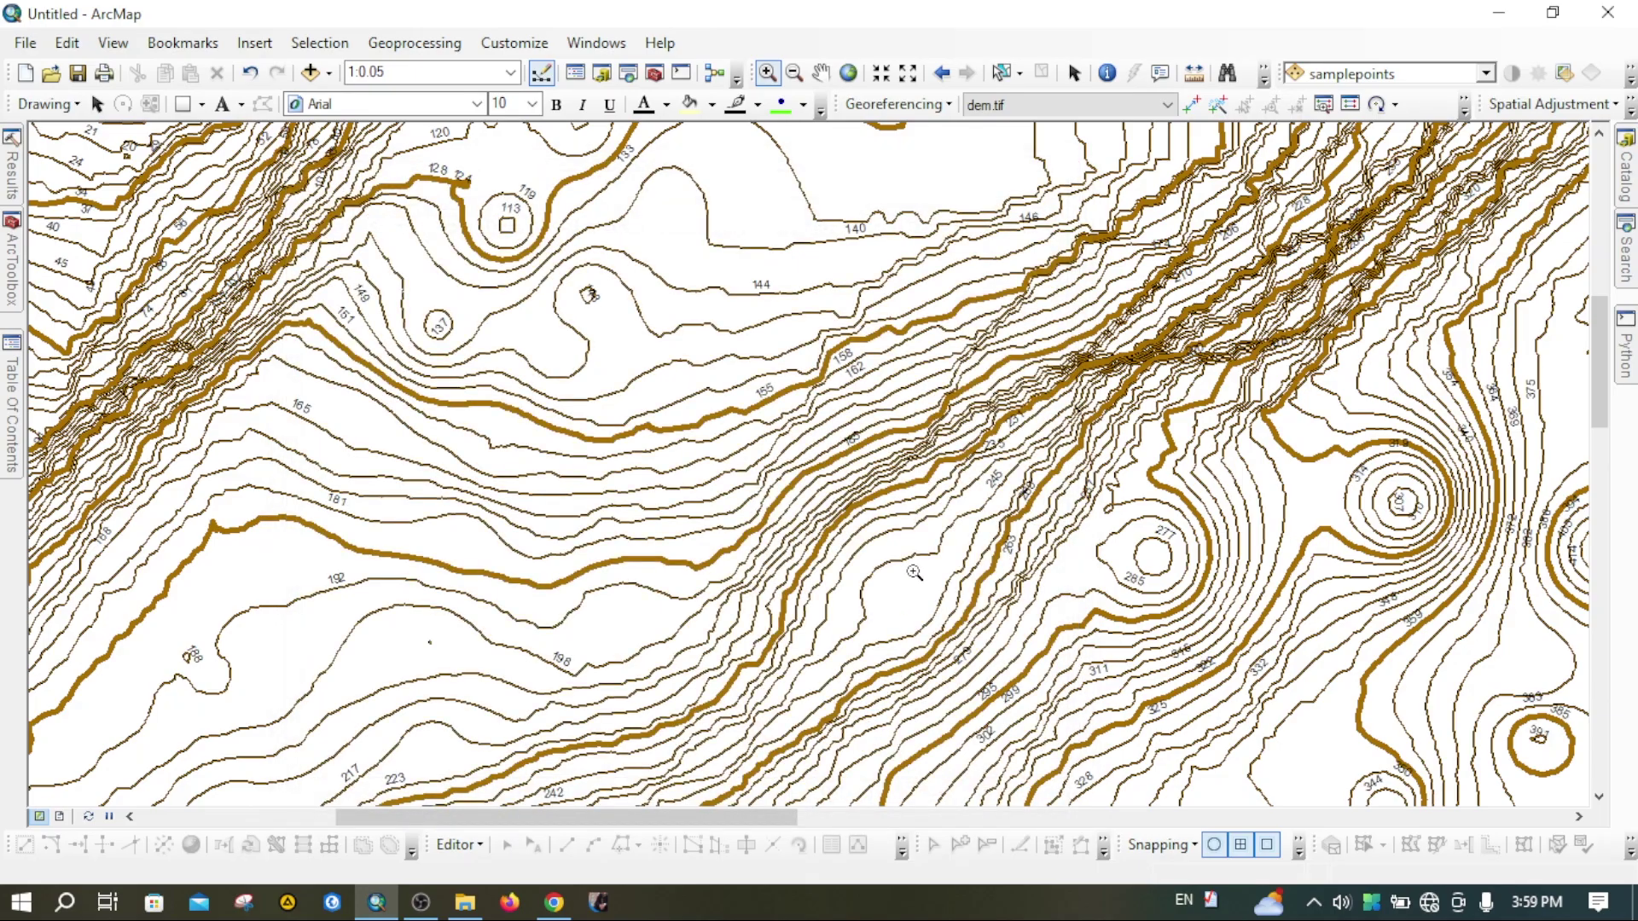
# Zoom in on a cluster of hills until contour labels are readable, then show the Table Of Contents
pyautogui.scroll(5, 558, 462)
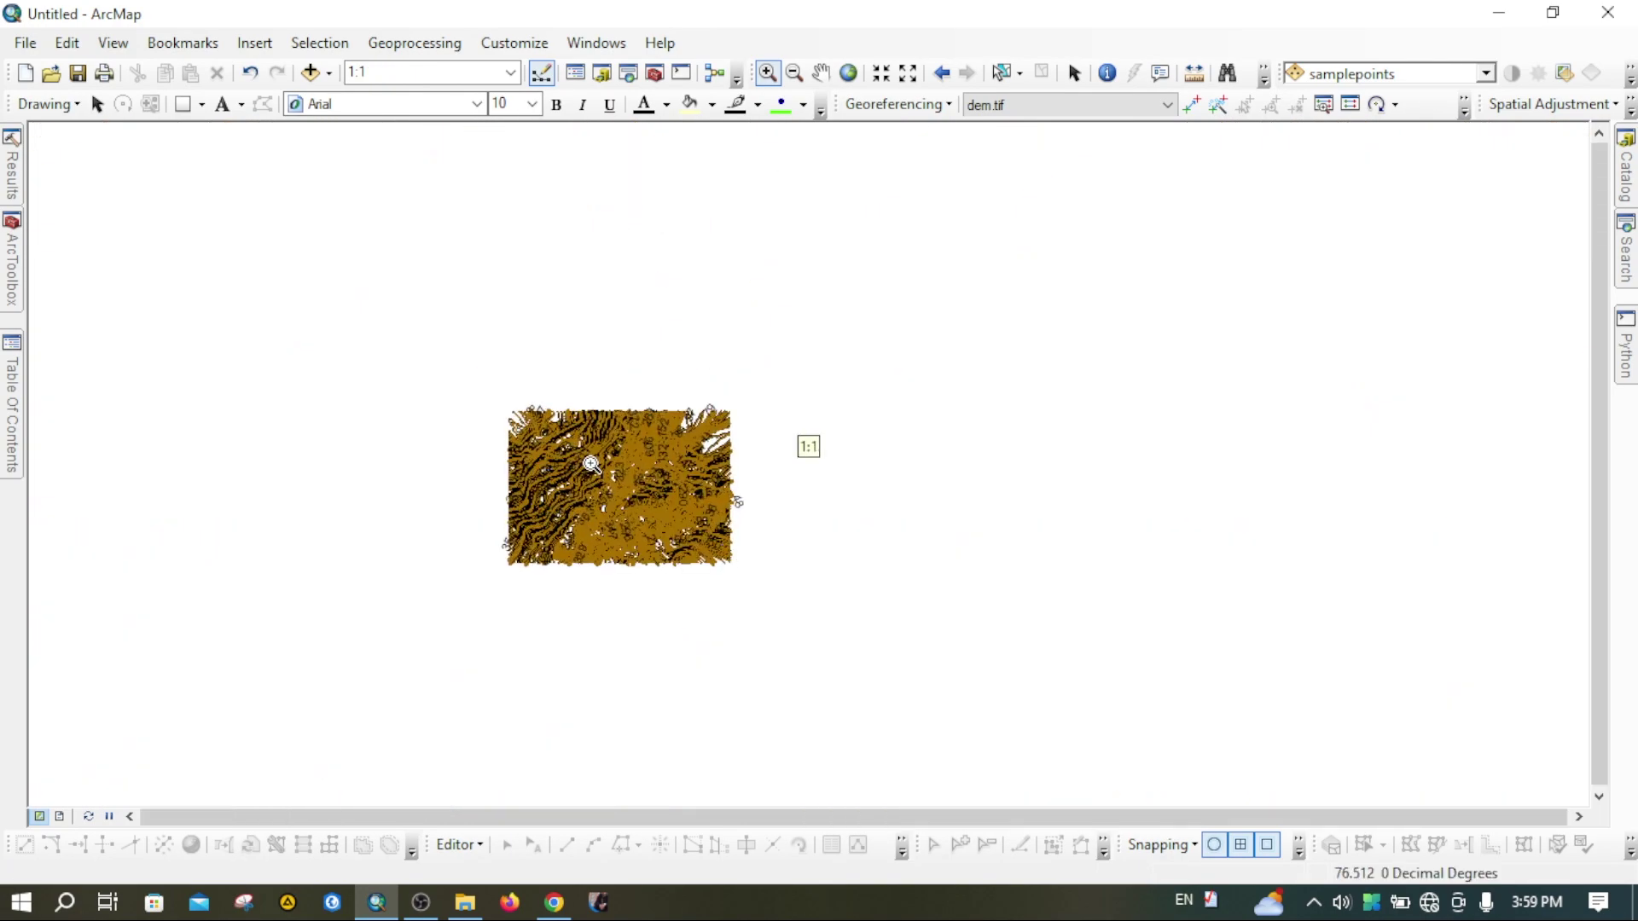
pyautogui.moveTo(523, 376); pyautogui.dragTo(713, 566)
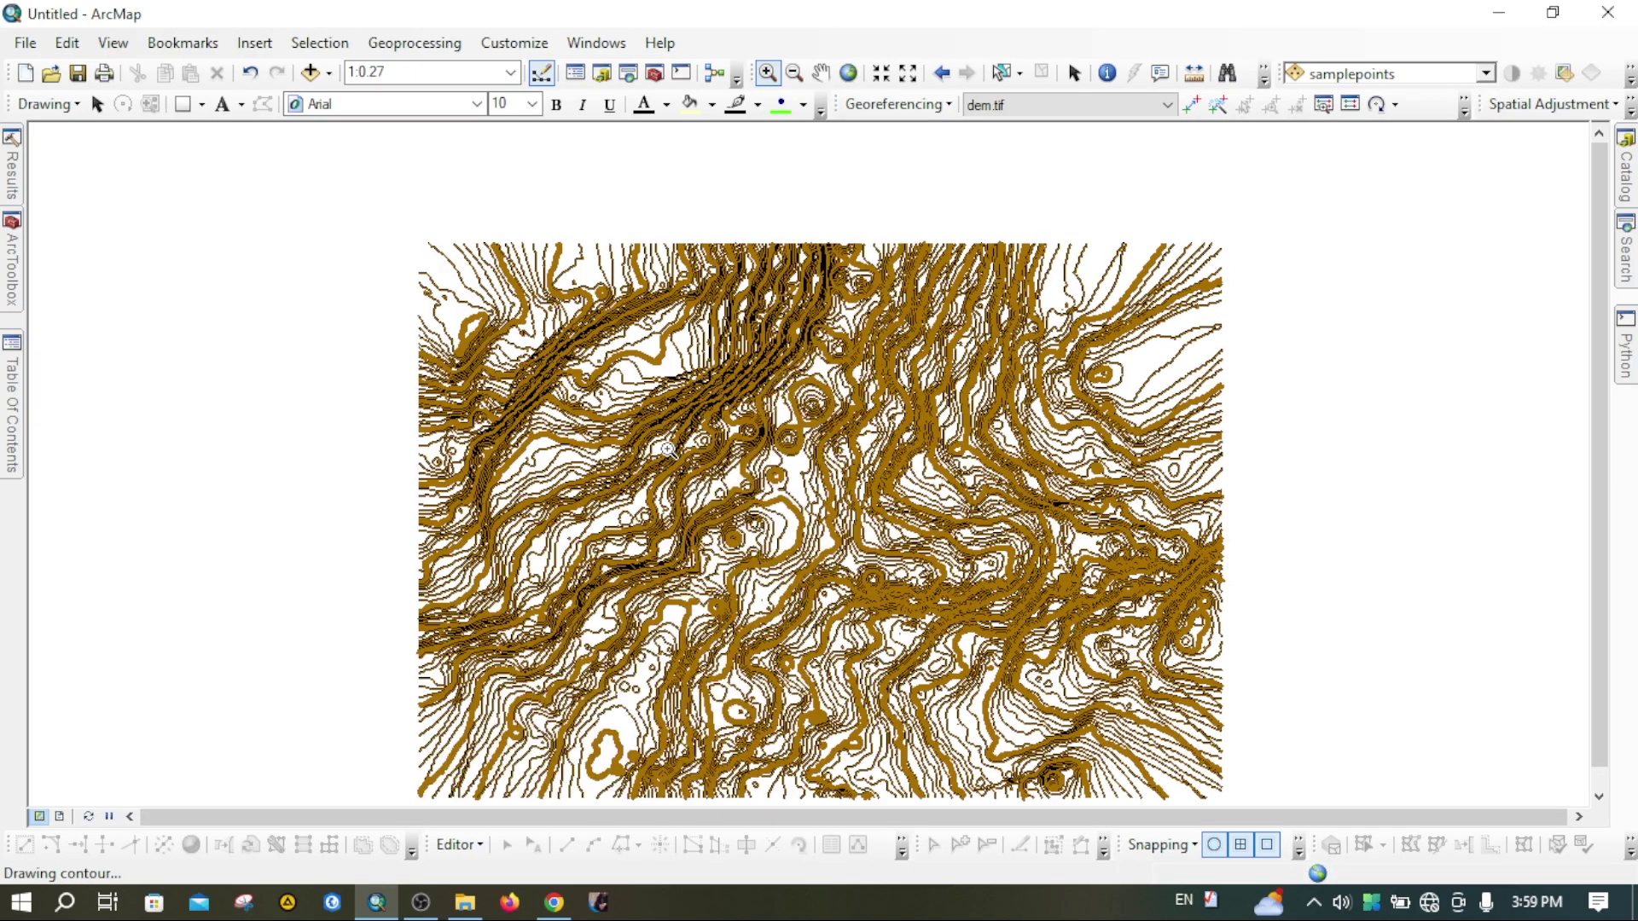
pyautogui.click(847, 614)
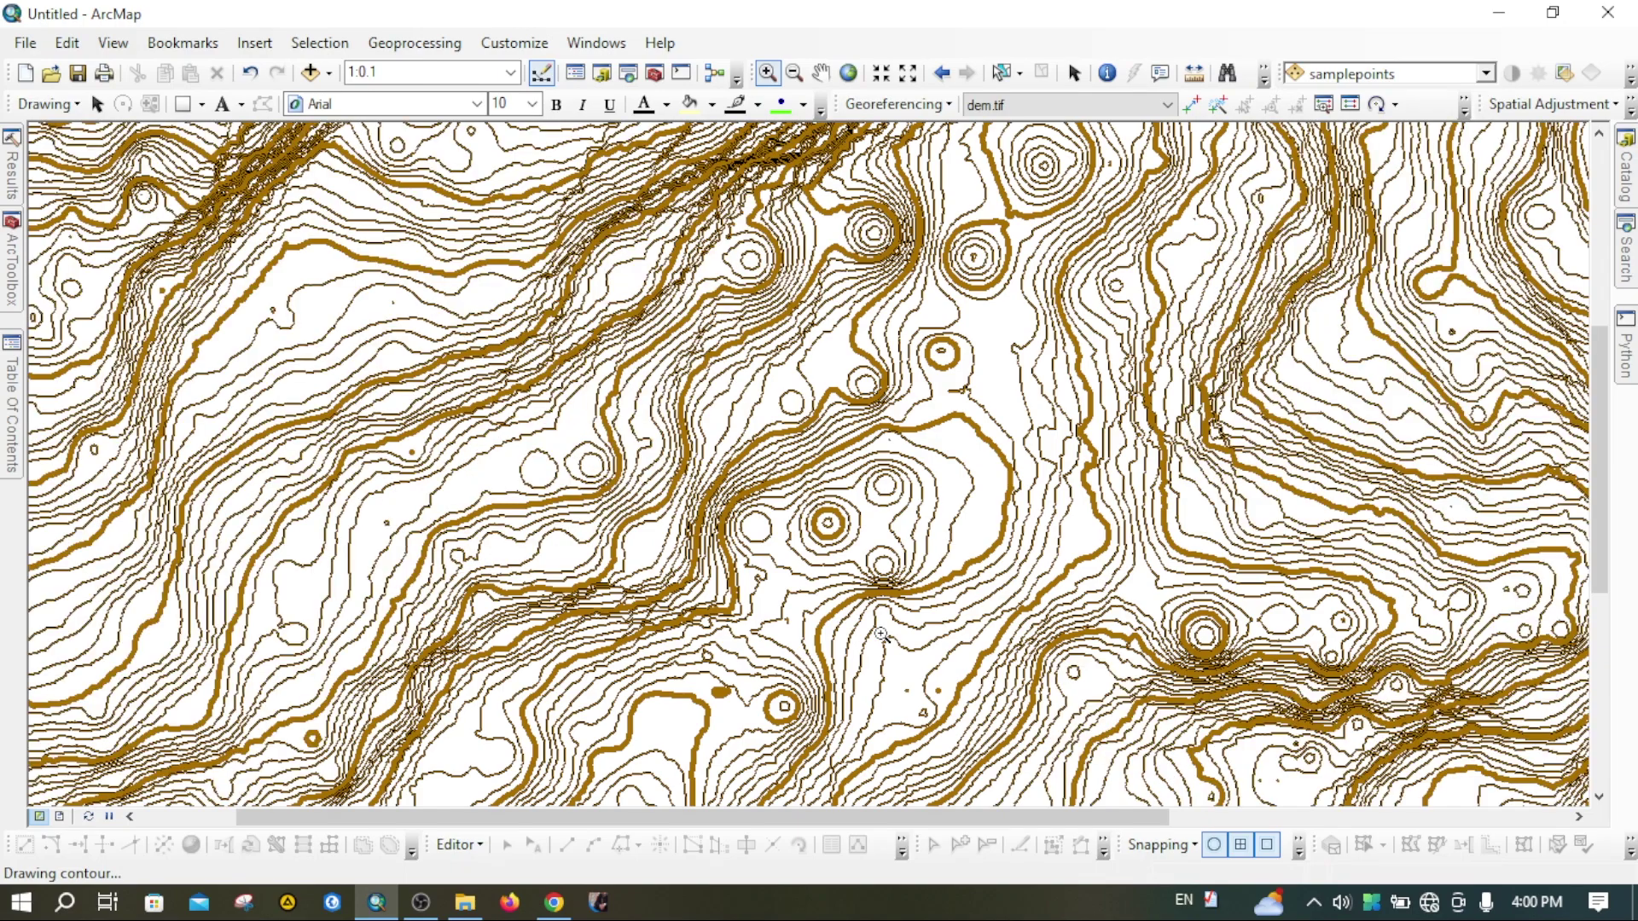
pyautogui.moveTo(516, 339); pyautogui.dragTo(938, 619)
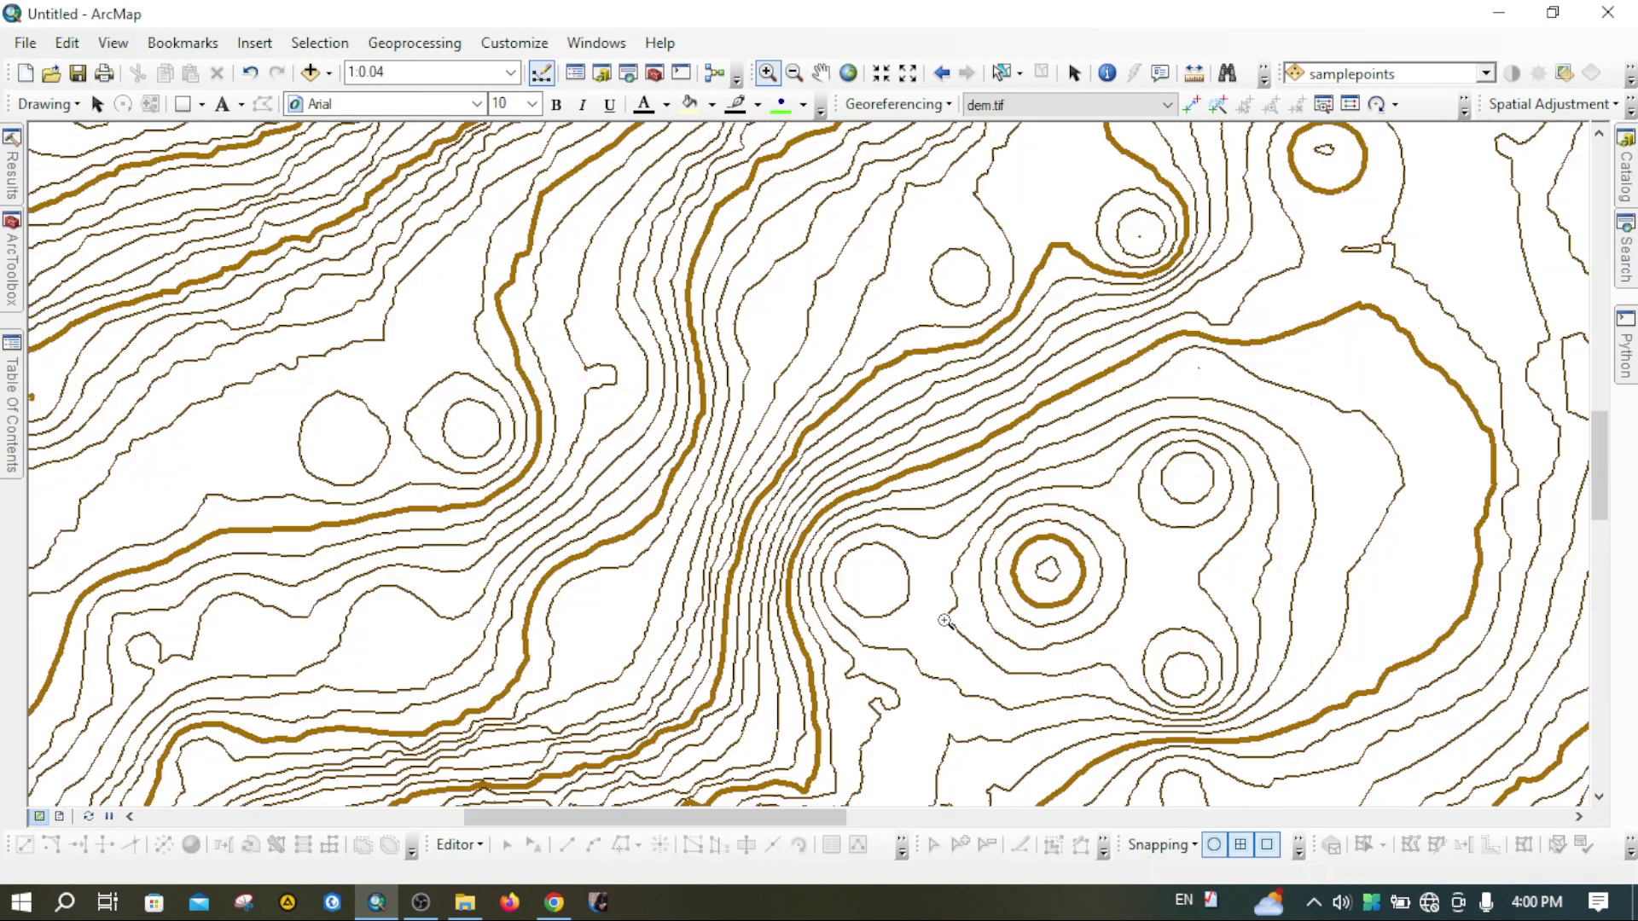
pyautogui.moveTo(503, 323); pyautogui.dragTo(844, 552)
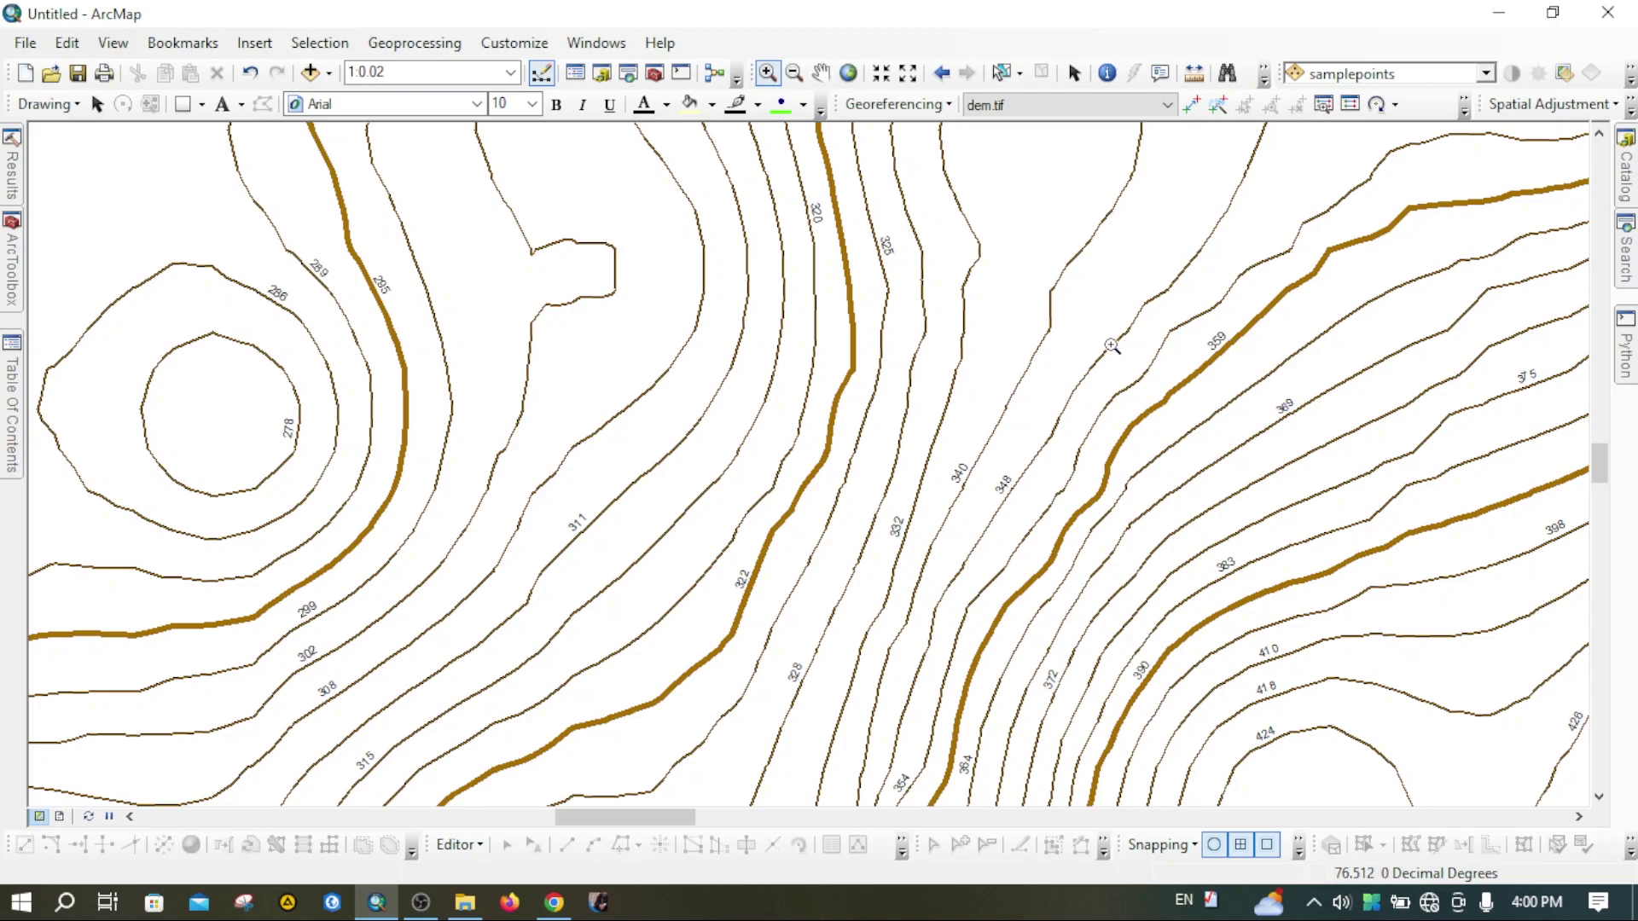
pyautogui.moveTo(13, 401)
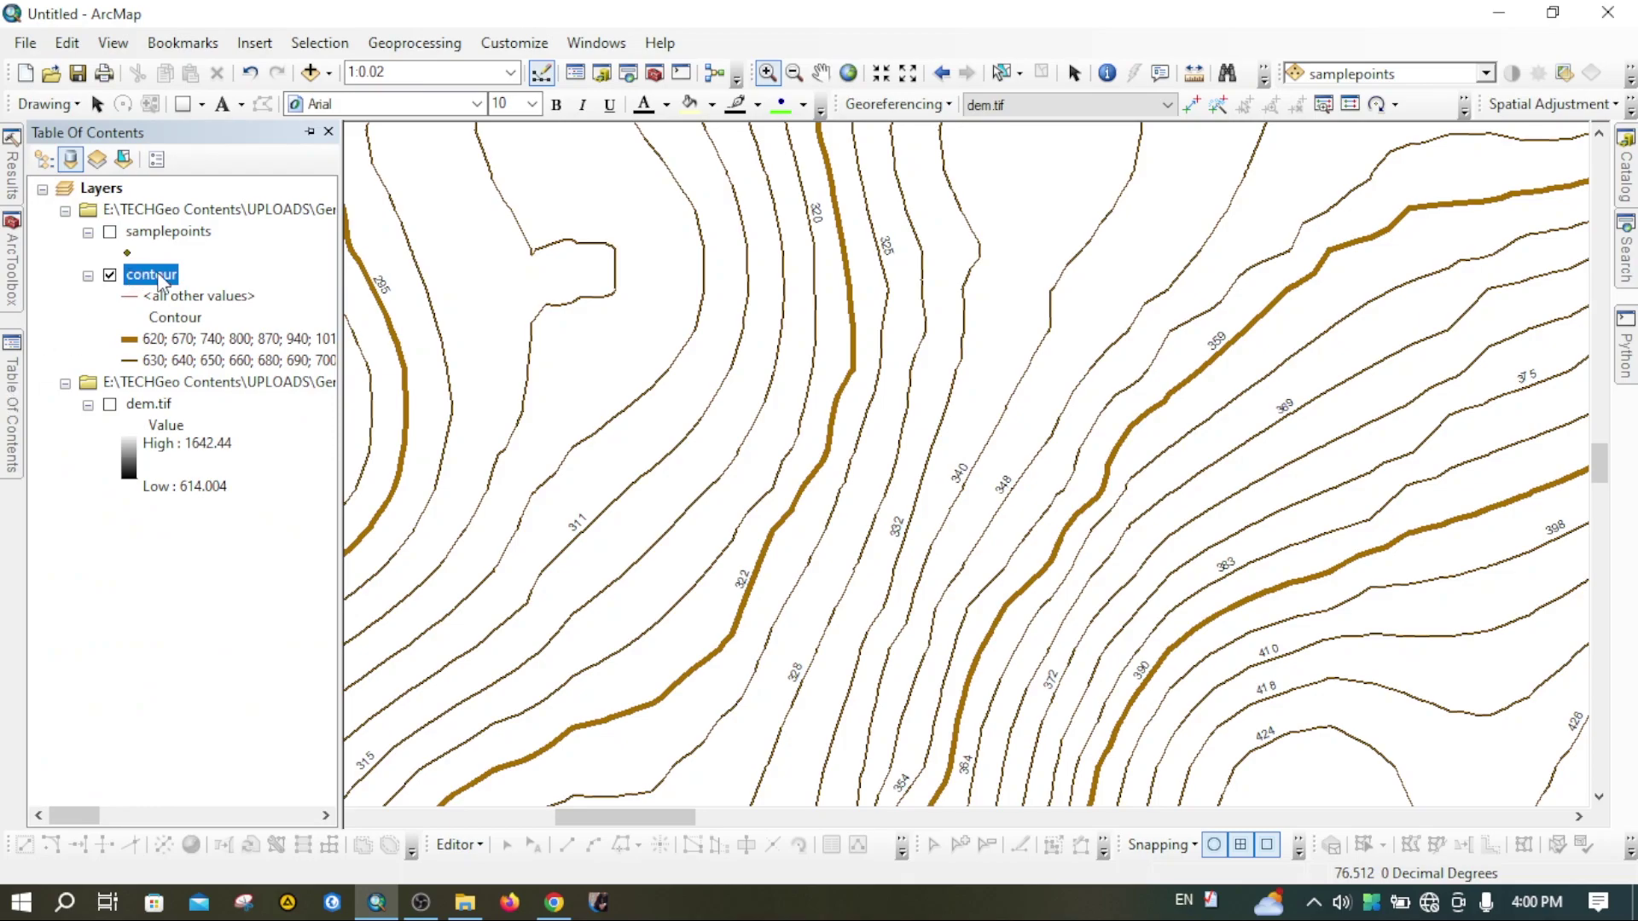
# In the contour layer's Labels properties, set Label Field to Contour and choose the per-class labeling method
pyautogui.rightClick(160, 276)
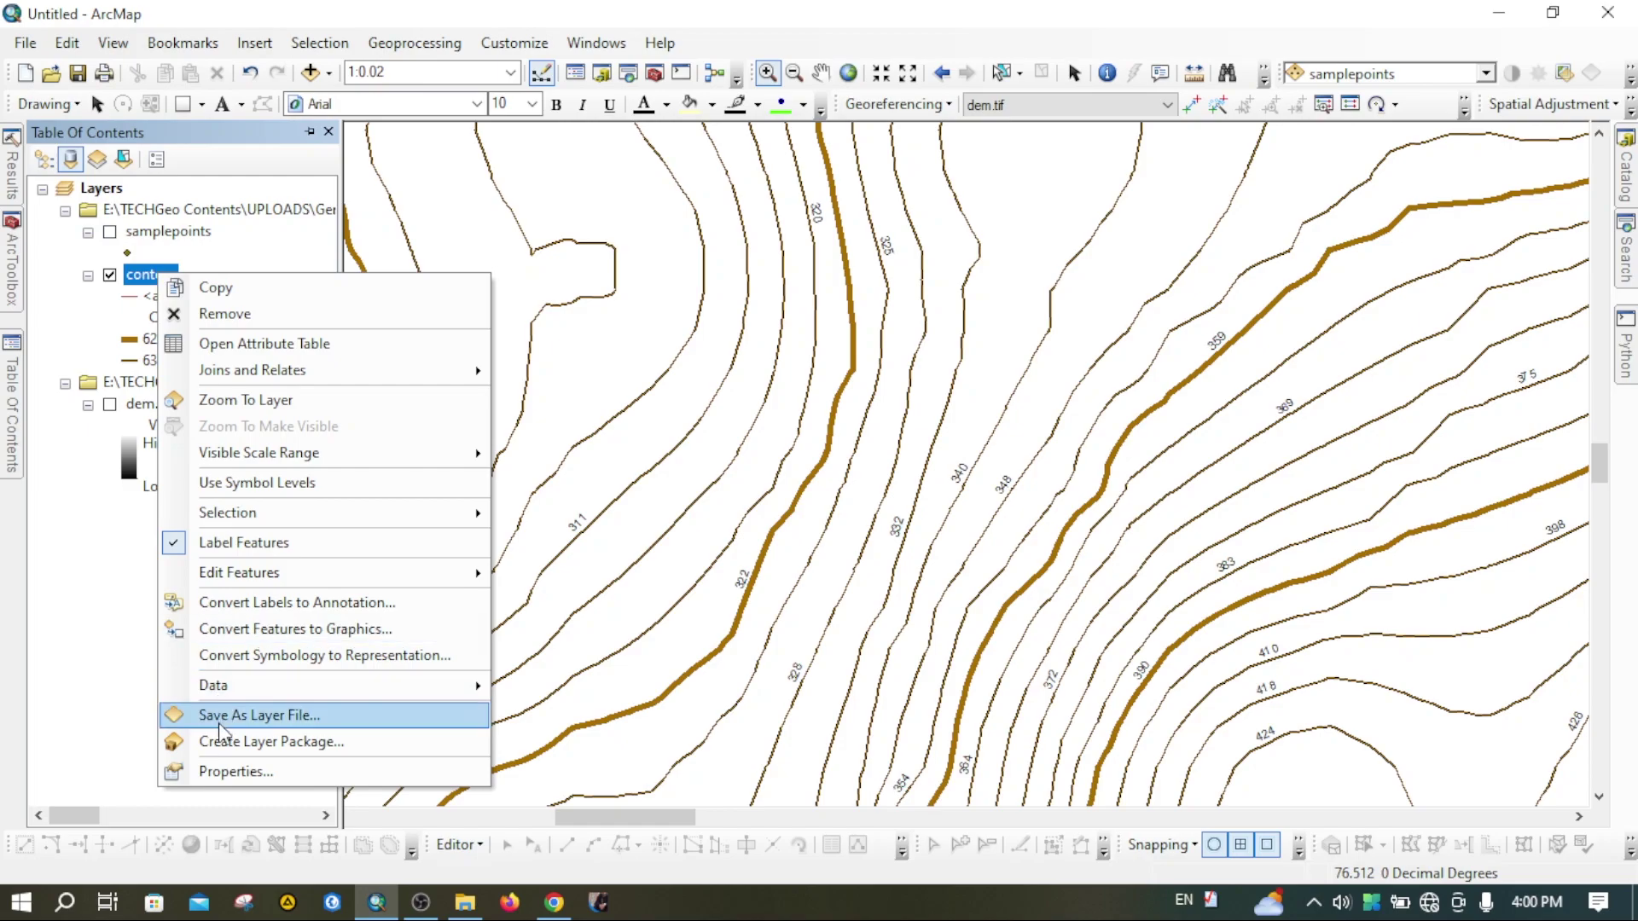
pyautogui.click(231, 773)
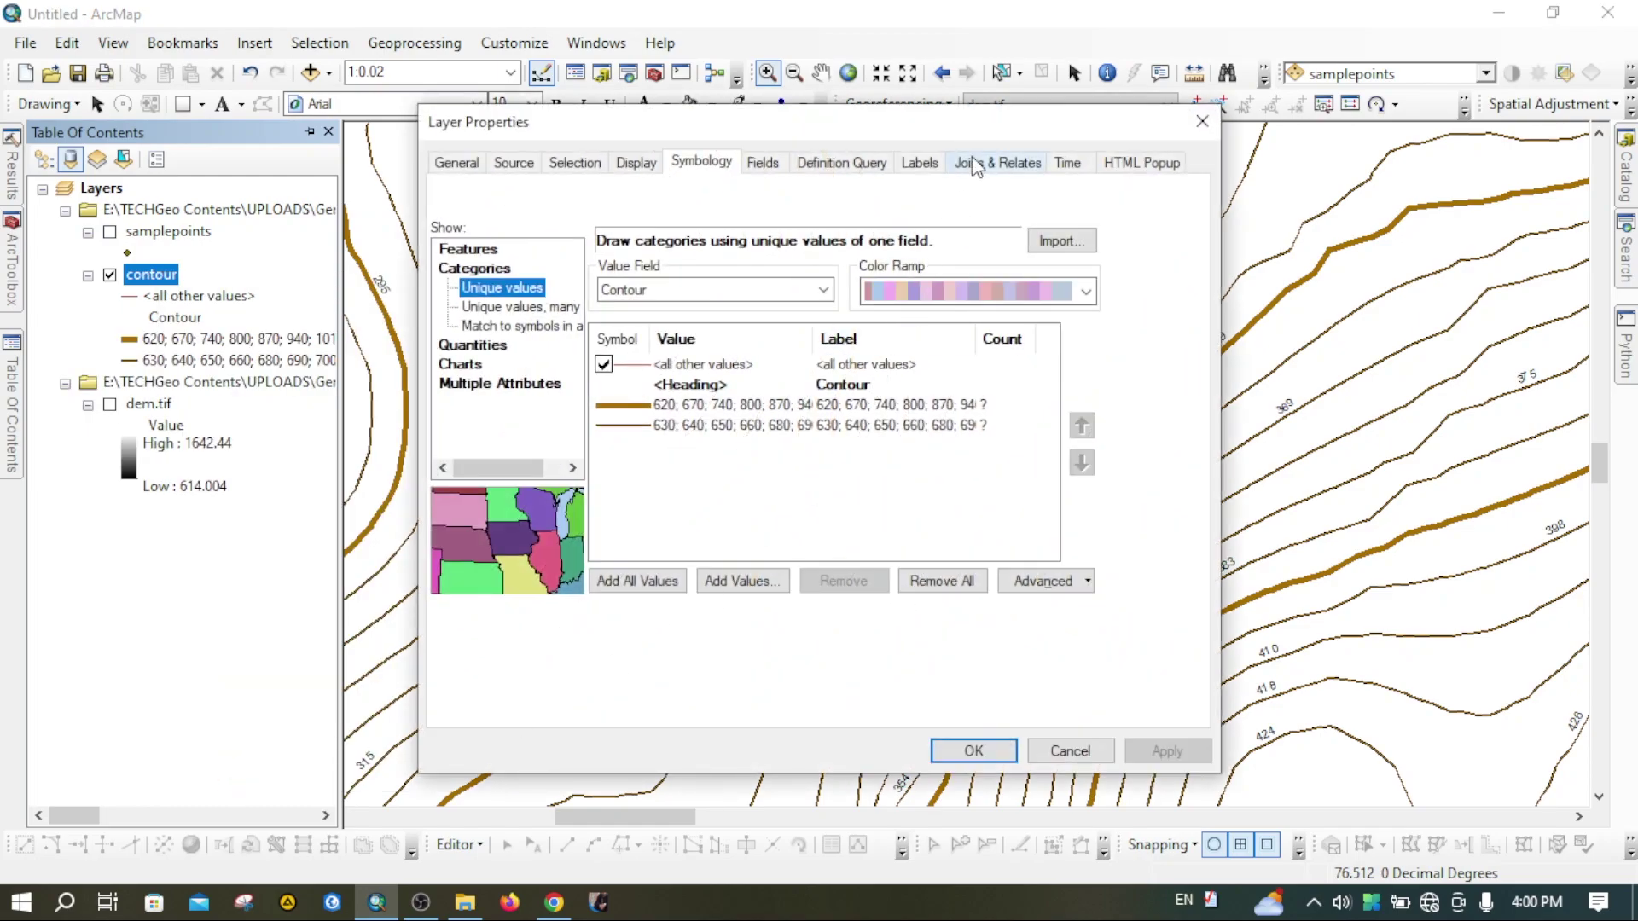
pyautogui.click(904, 162)
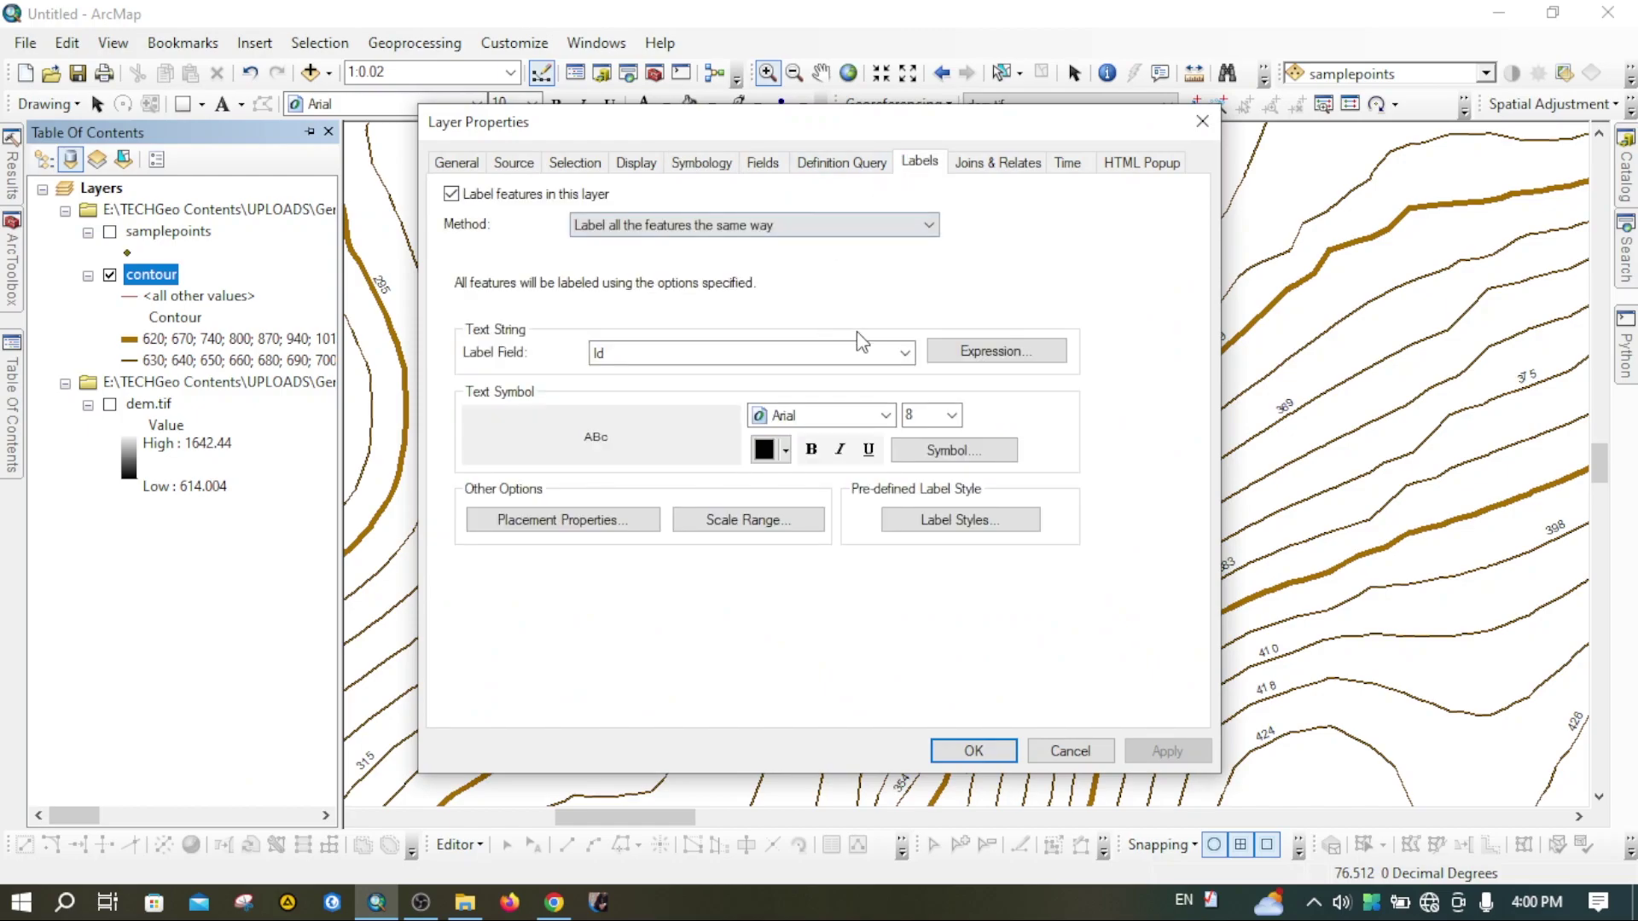
pyautogui.click(905, 352)
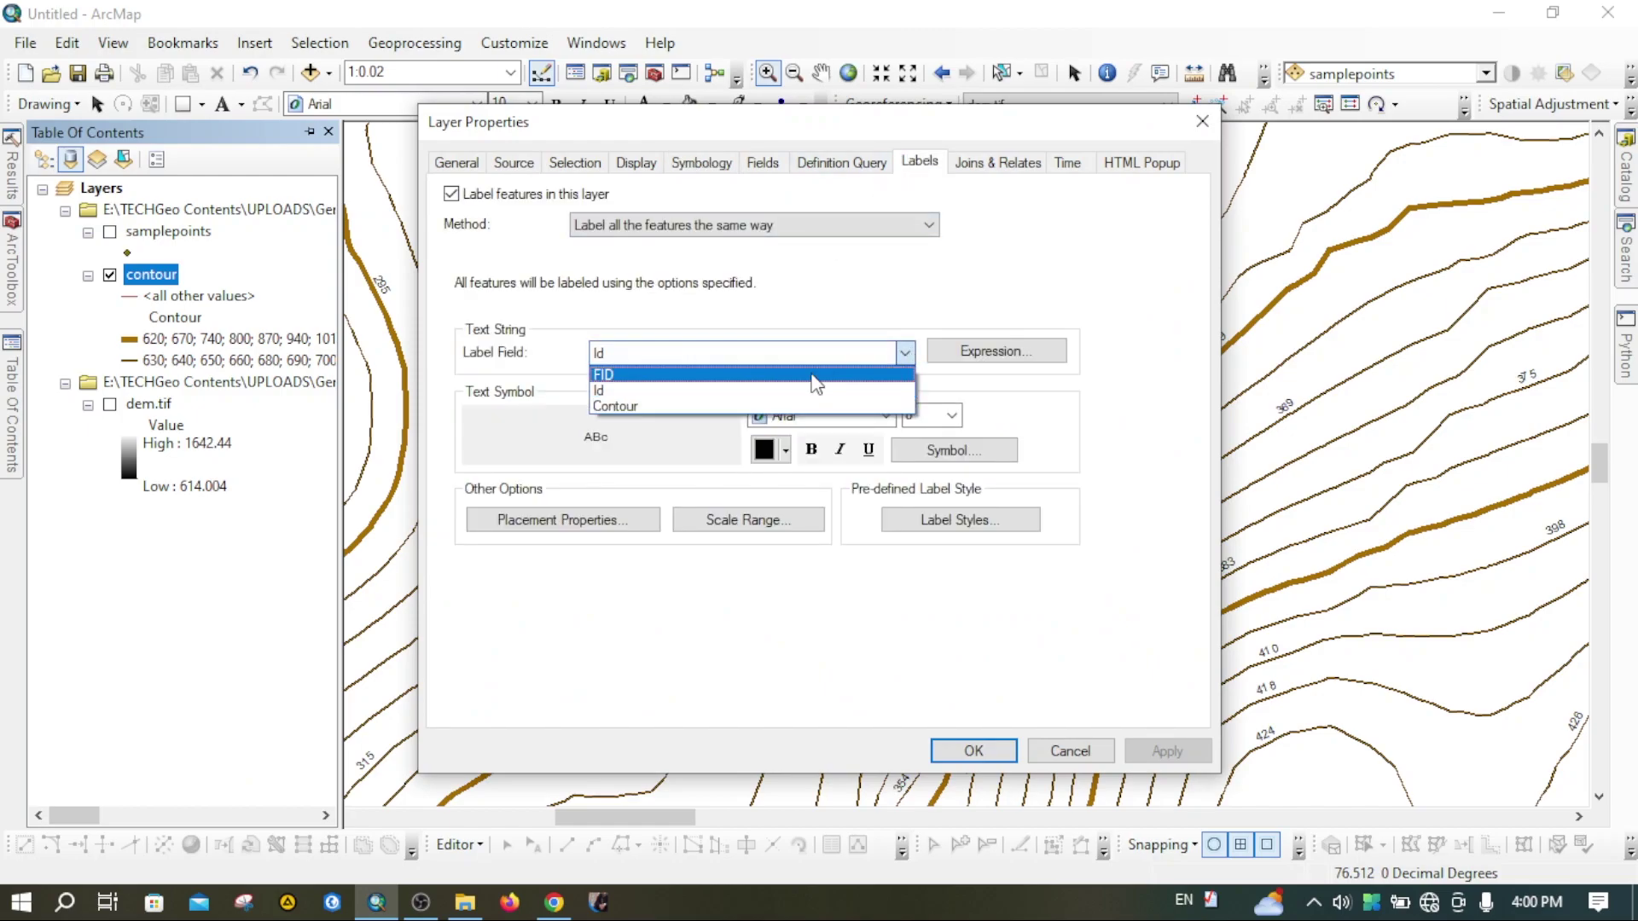
pyautogui.click(657, 406)
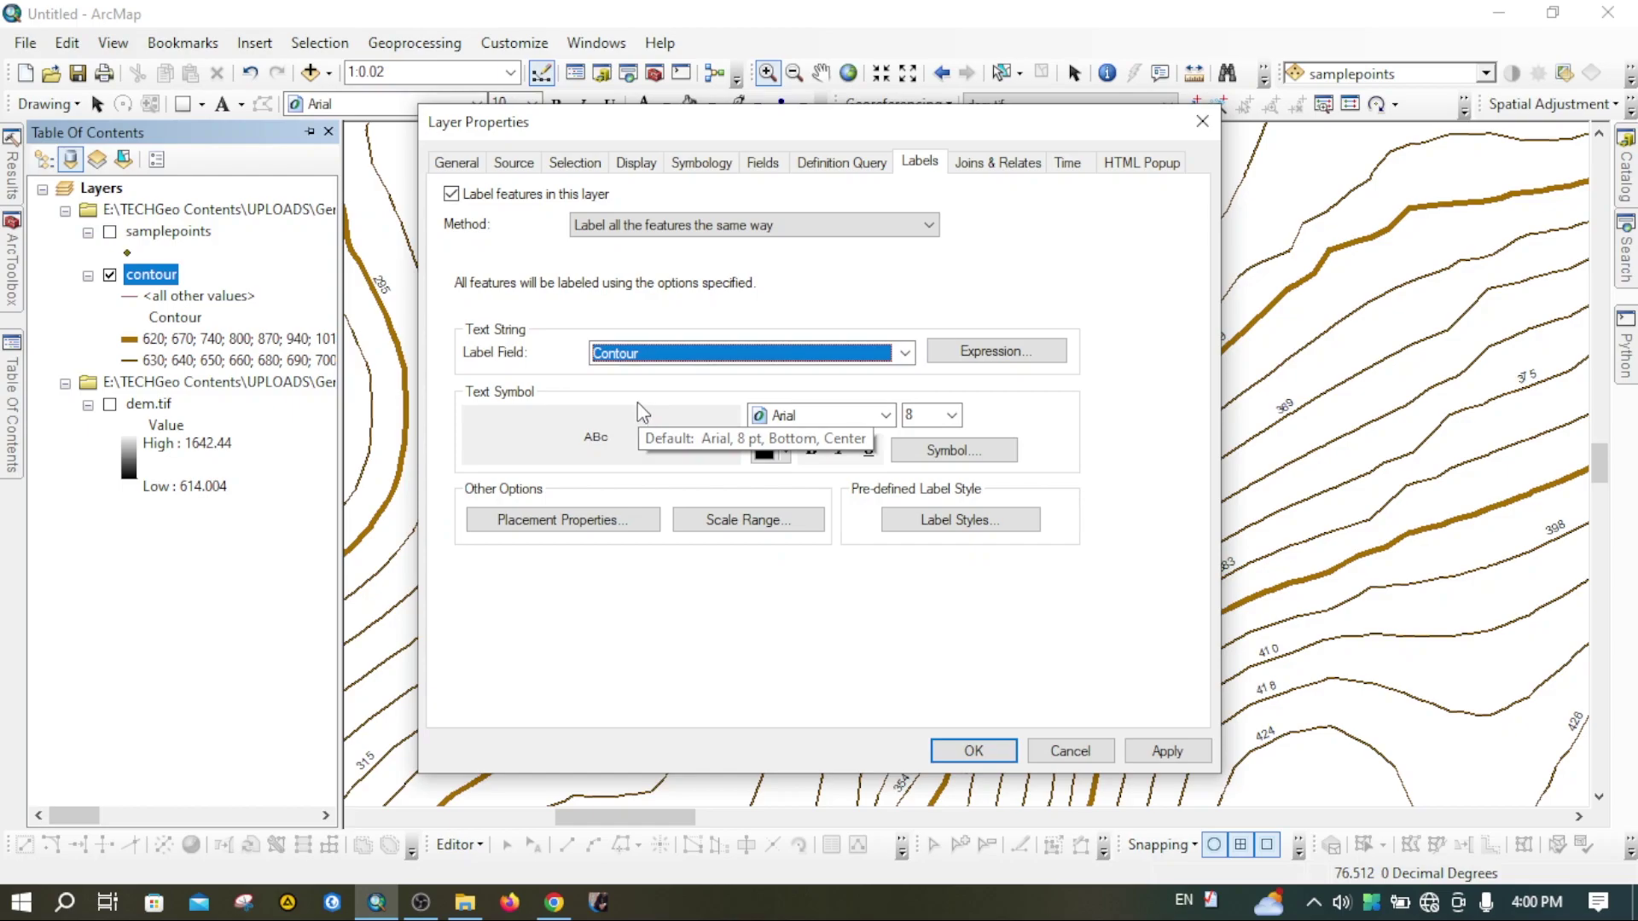
pyautogui.click(715, 224)
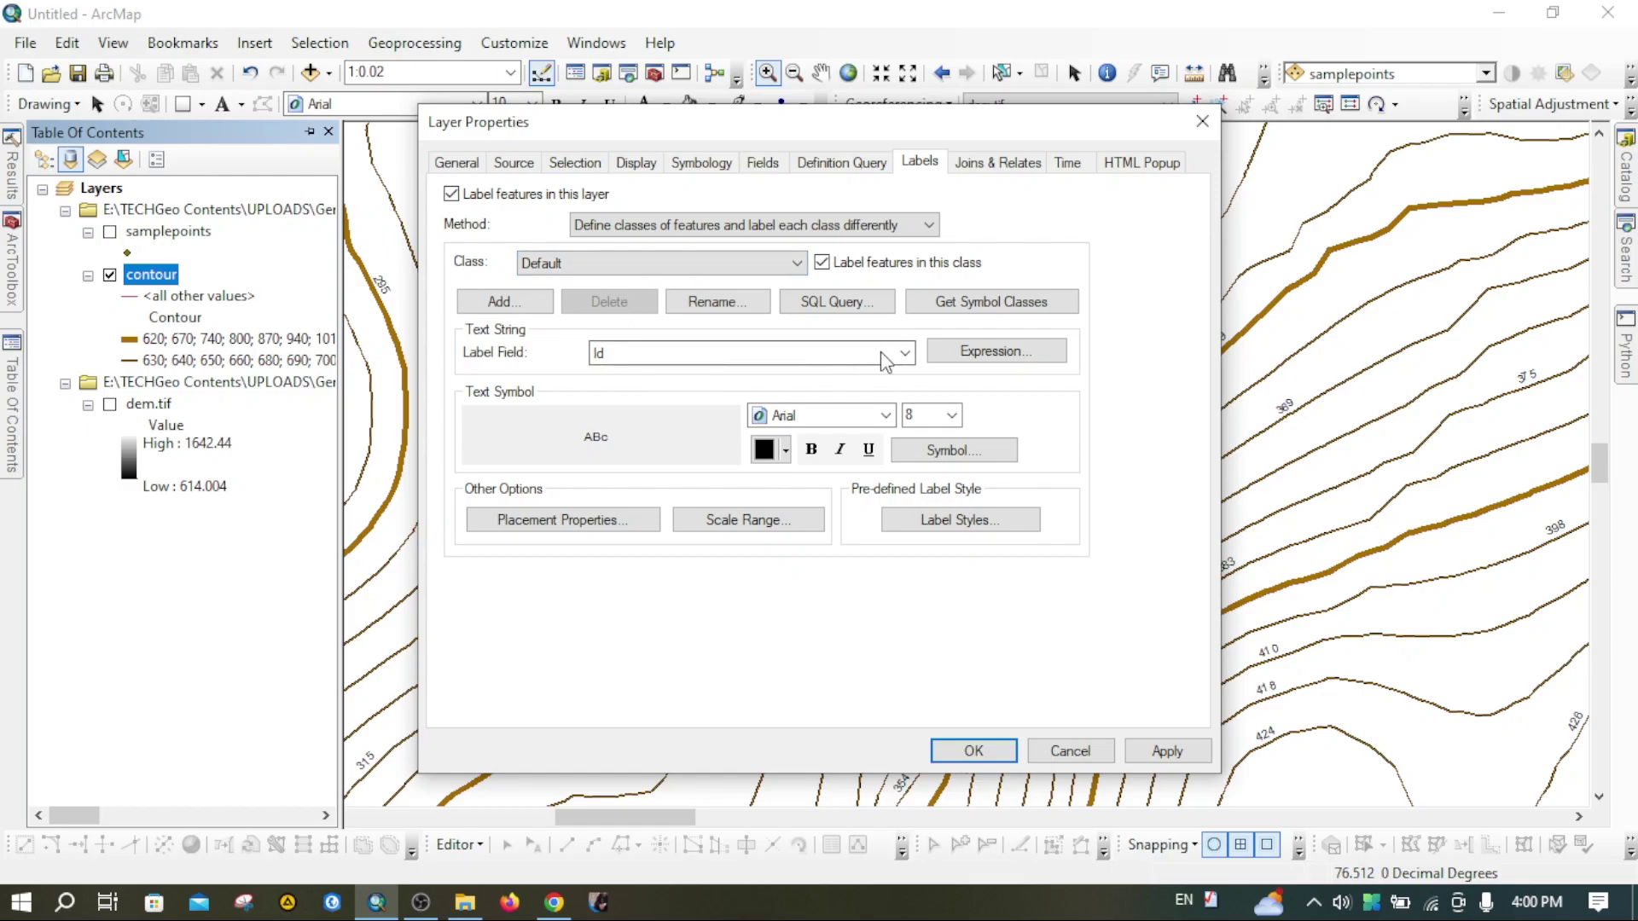
# Review the existing label classes and set the label field to Contour
pyautogui.click(786, 267)
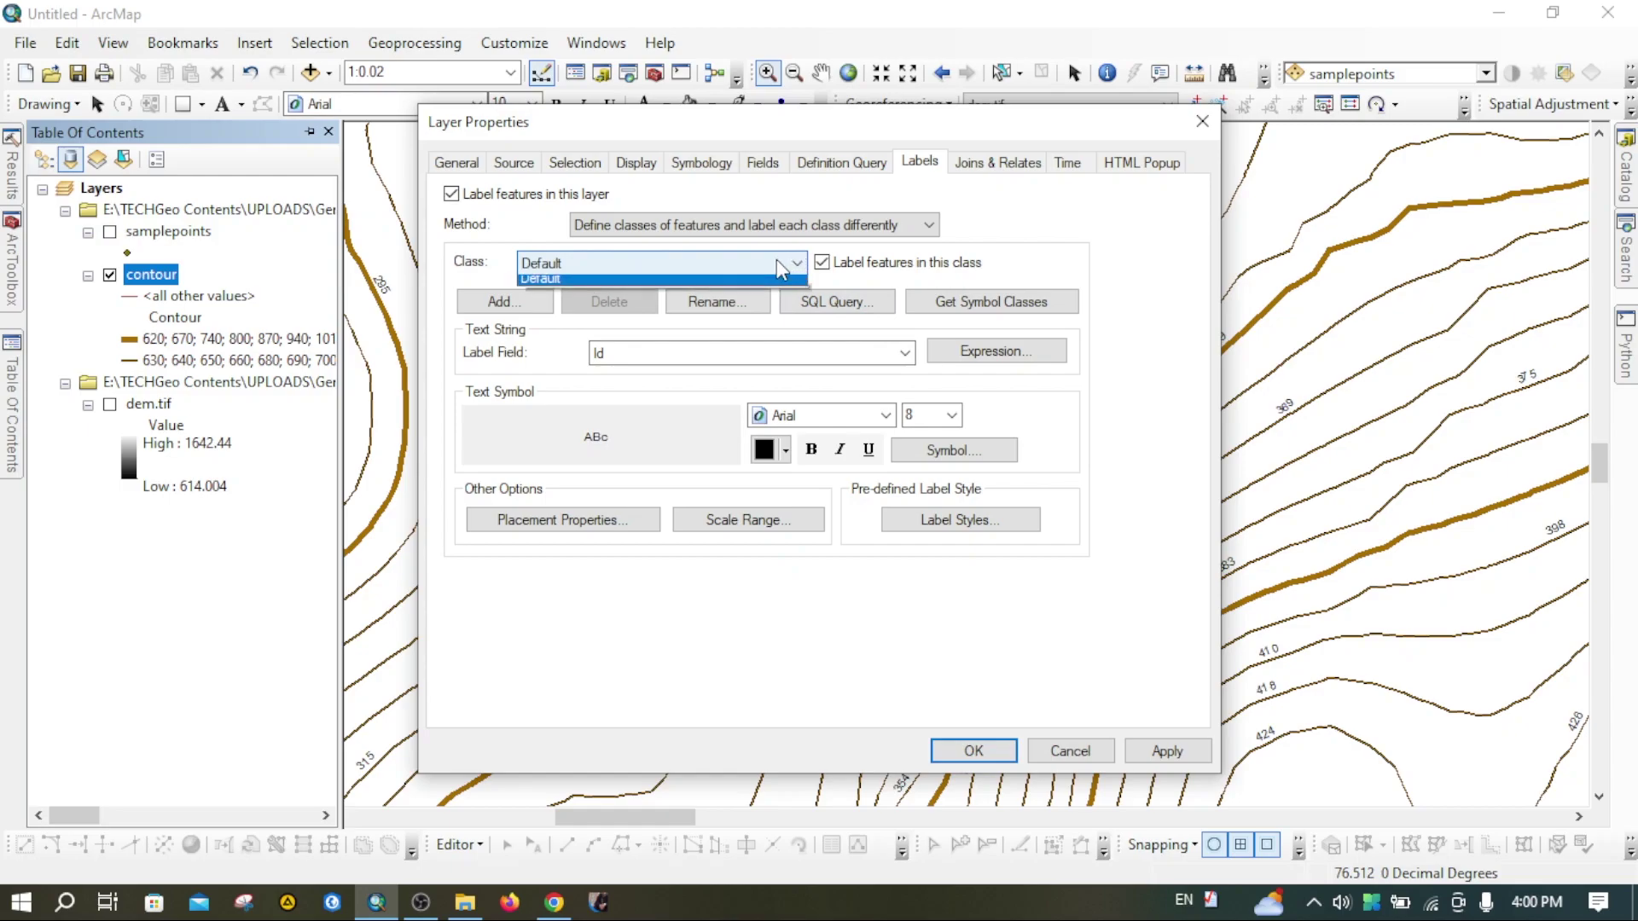
pyautogui.click(778, 263)
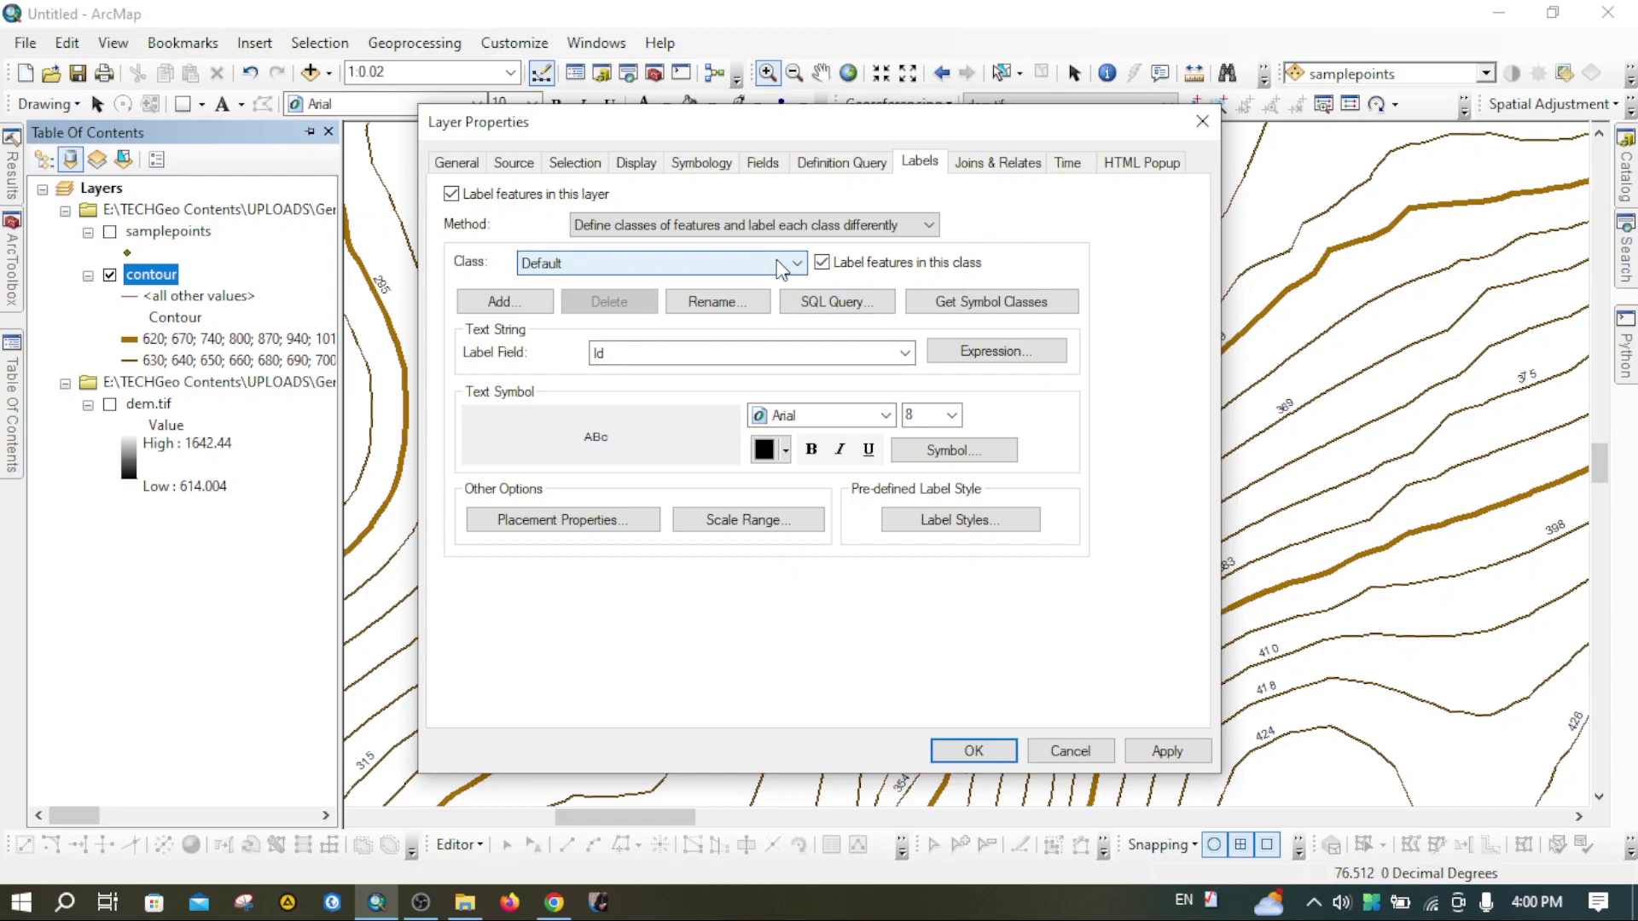
pyautogui.click(779, 269)
pyautogui.click(780, 269)
pyautogui.click(873, 354)
pyautogui.click(653, 407)
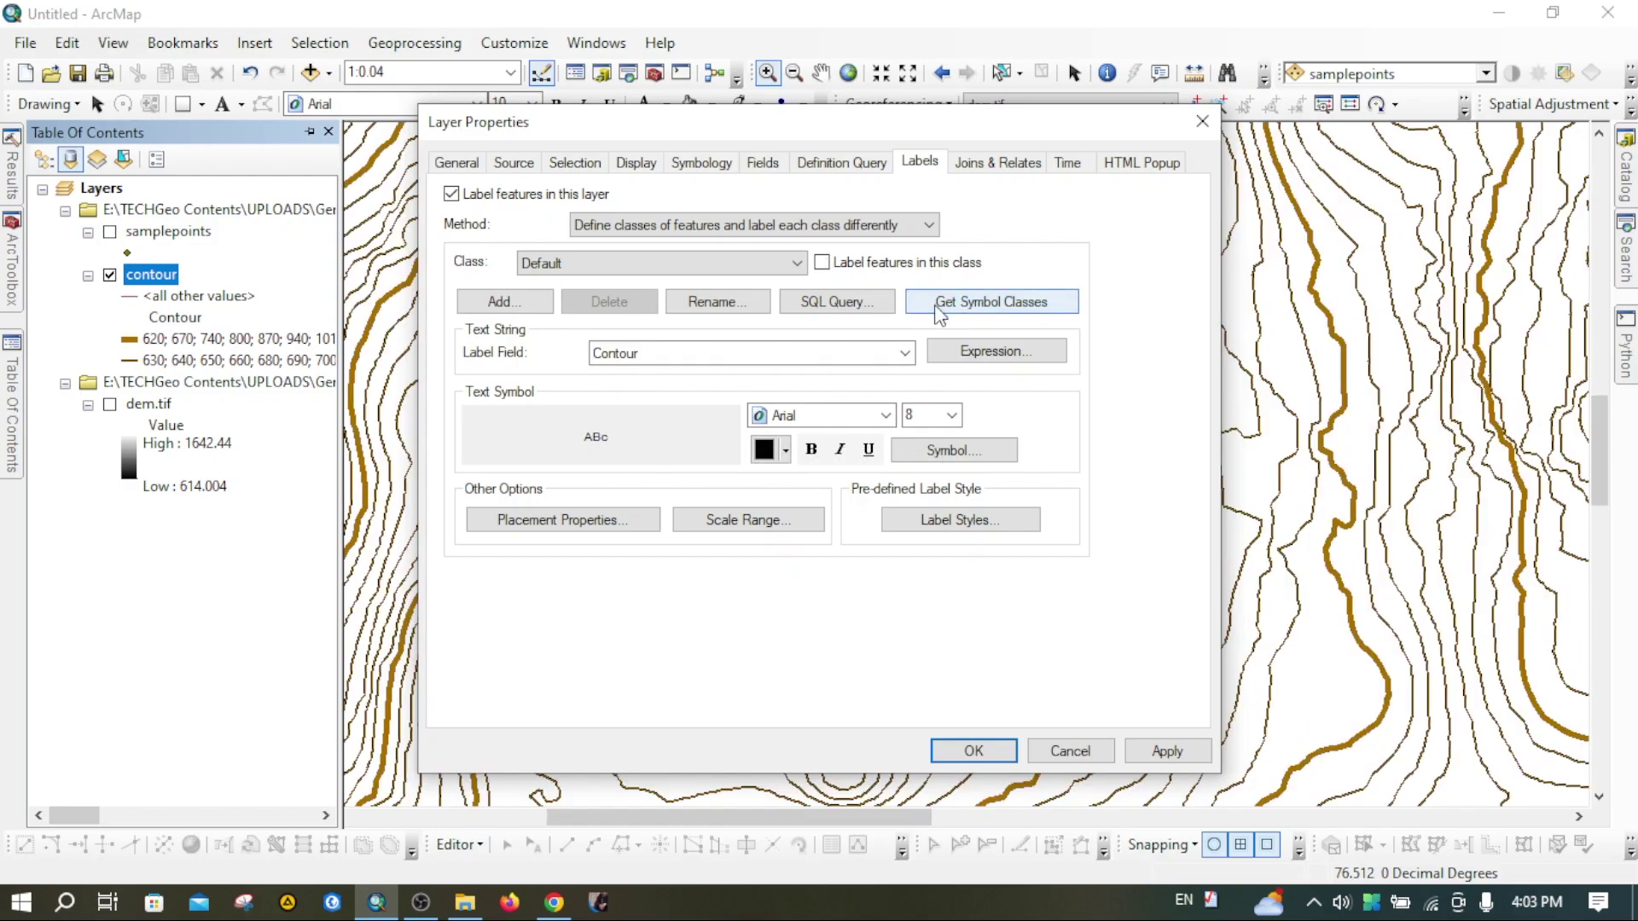
# Create label classes from the symbol classes, label the index class by Contour, and apply
pyautogui.click(988, 306)
pyautogui.click(797, 263)
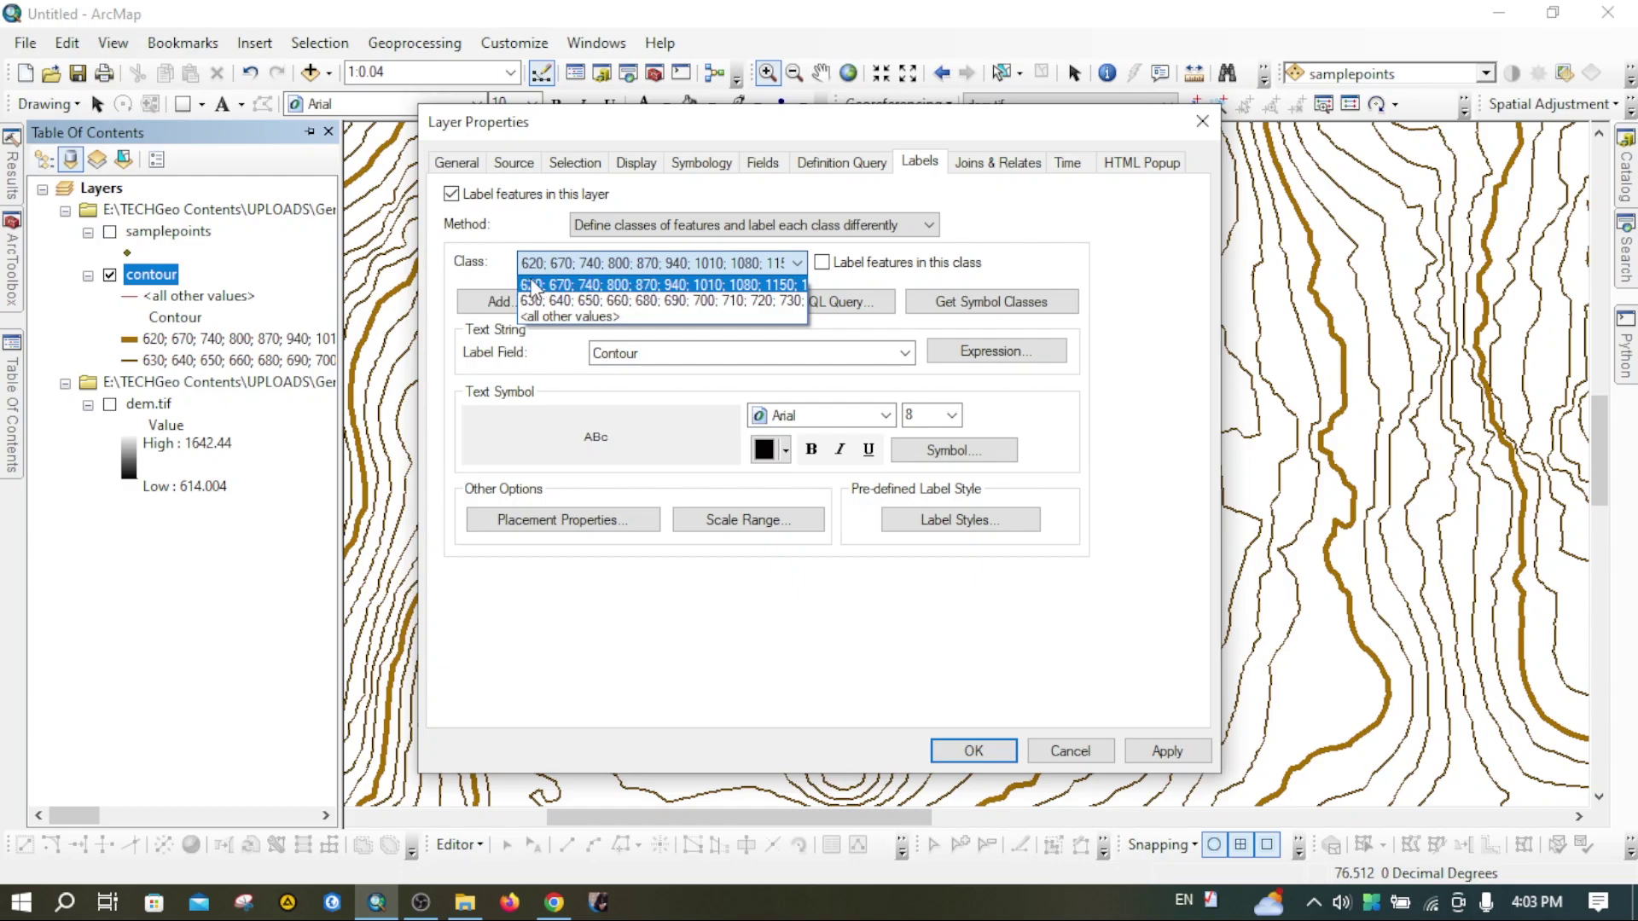
pyautogui.click(635, 288)
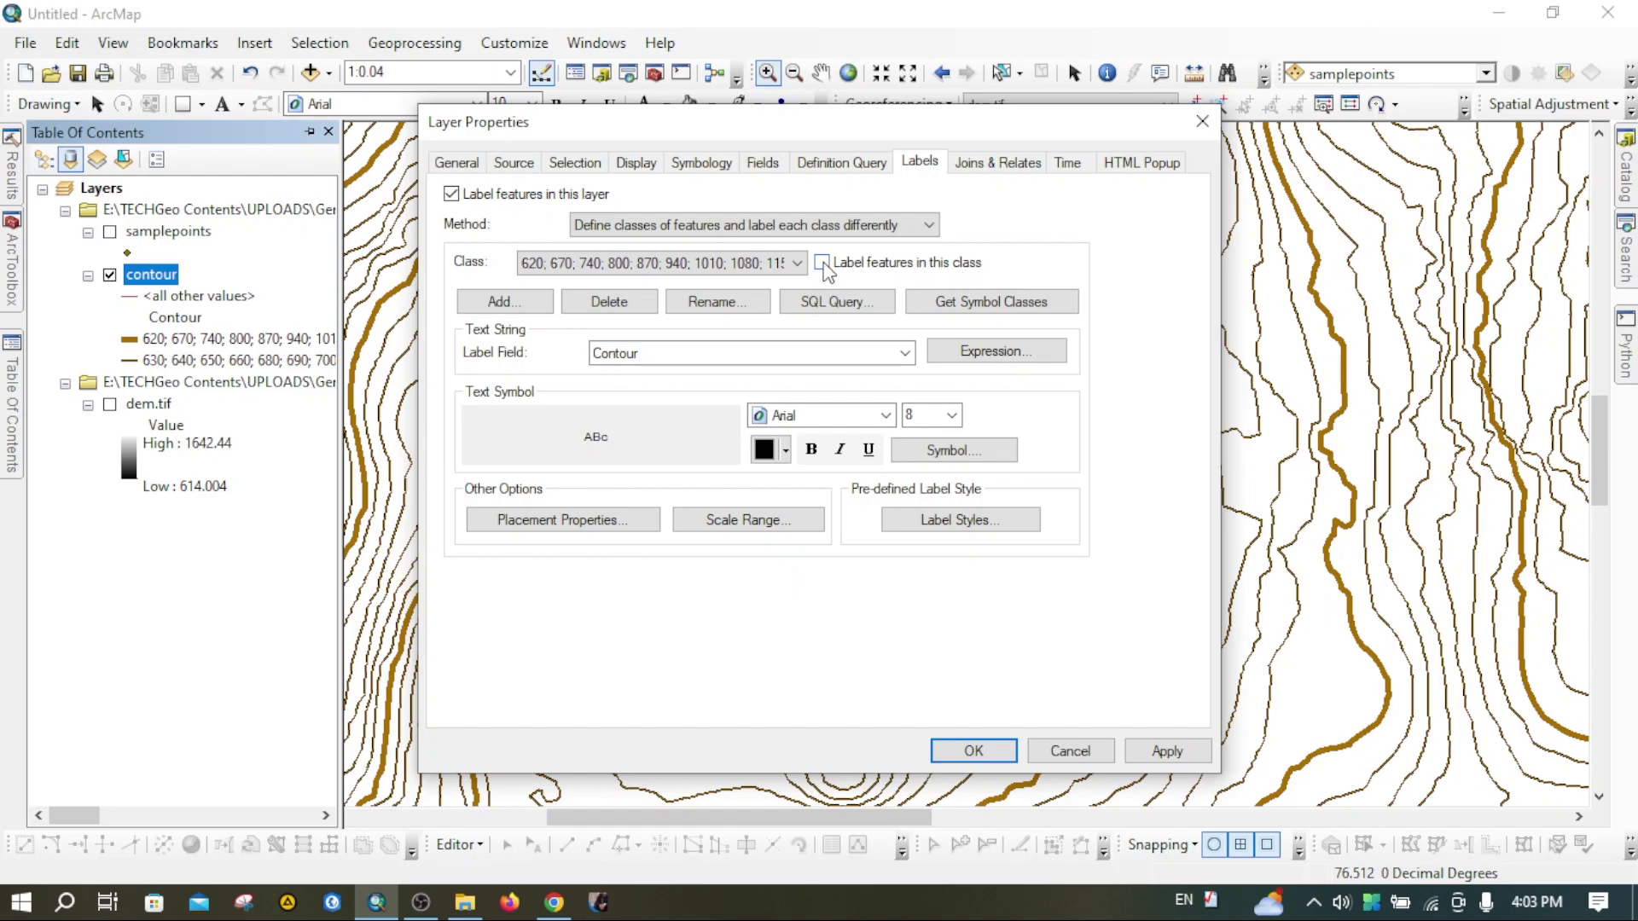
pyautogui.click(905, 354)
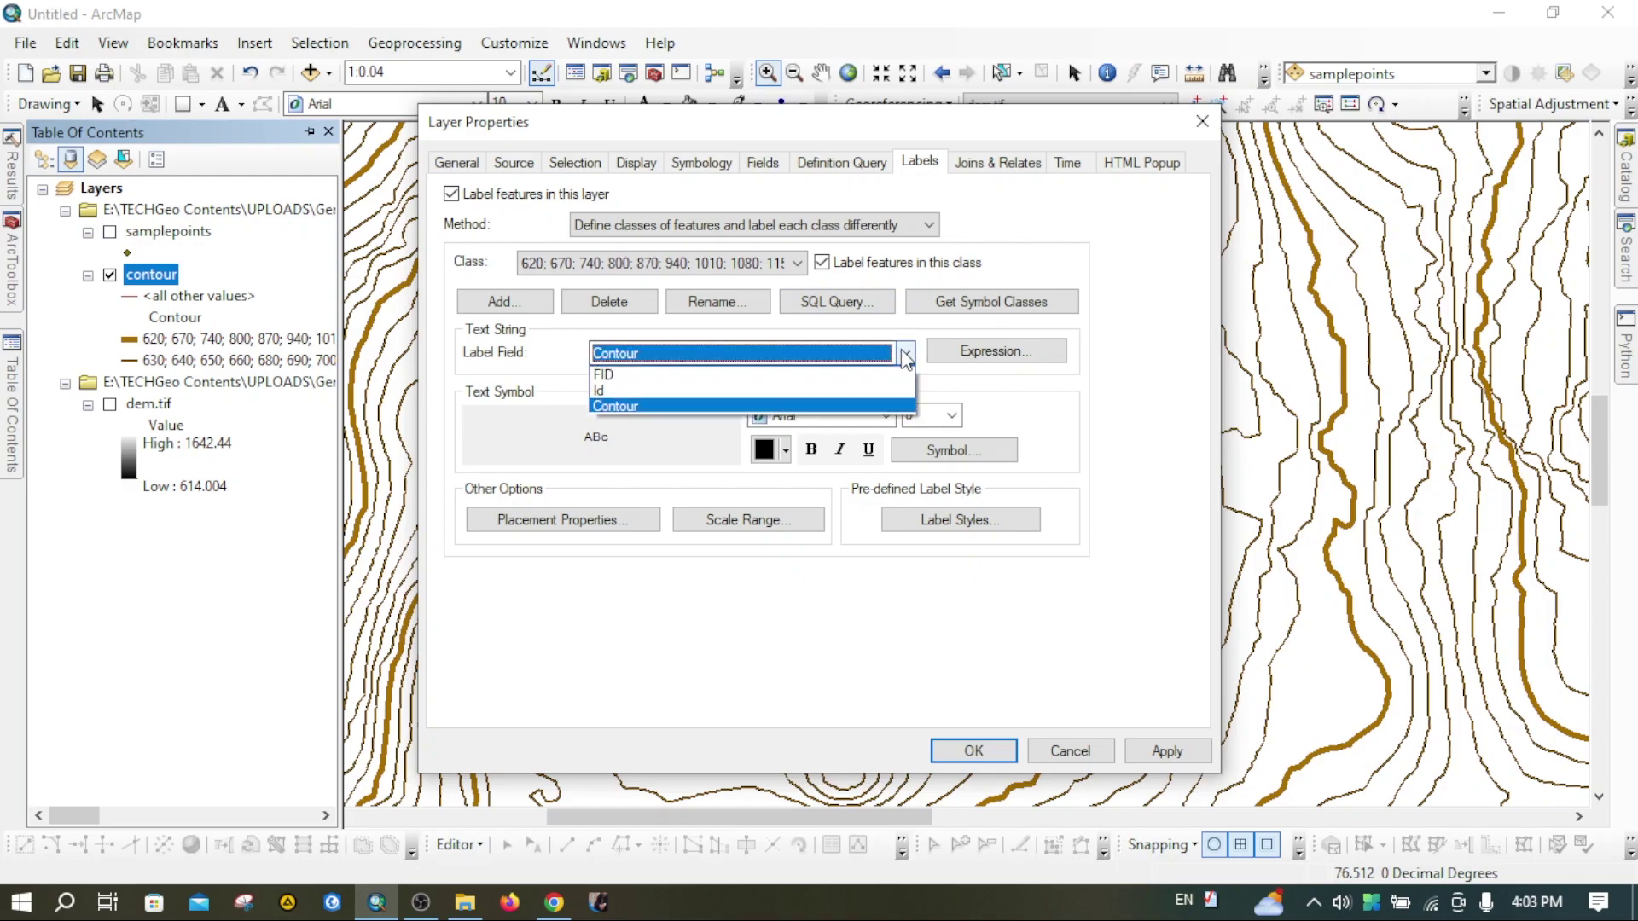
pyautogui.click(631, 408)
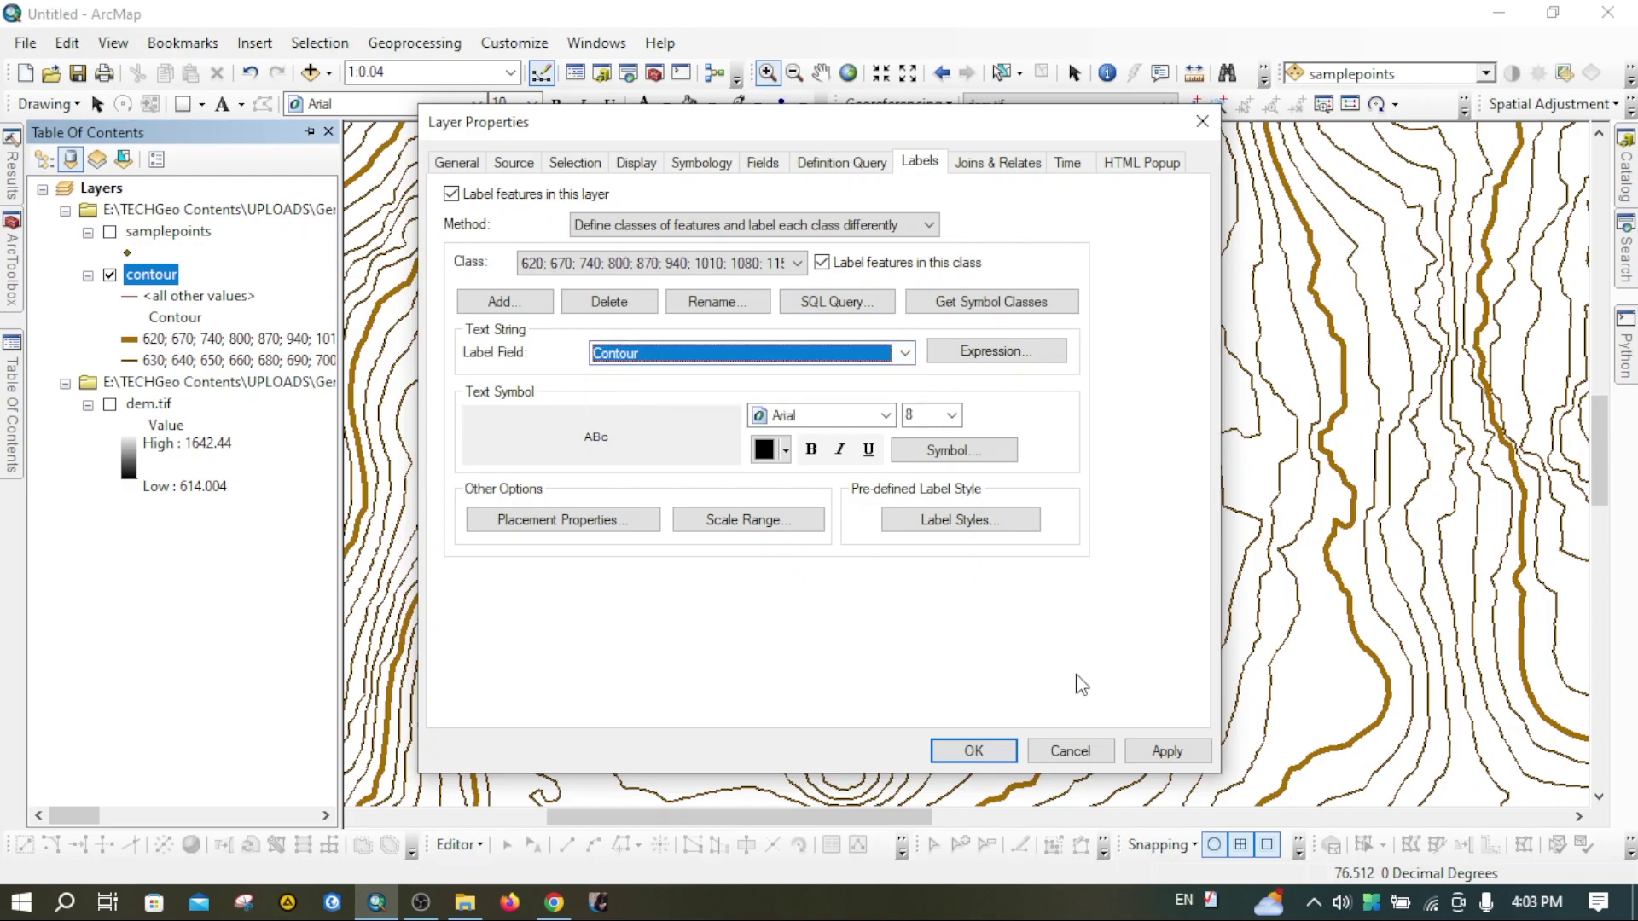
pyautogui.click(1166, 751)
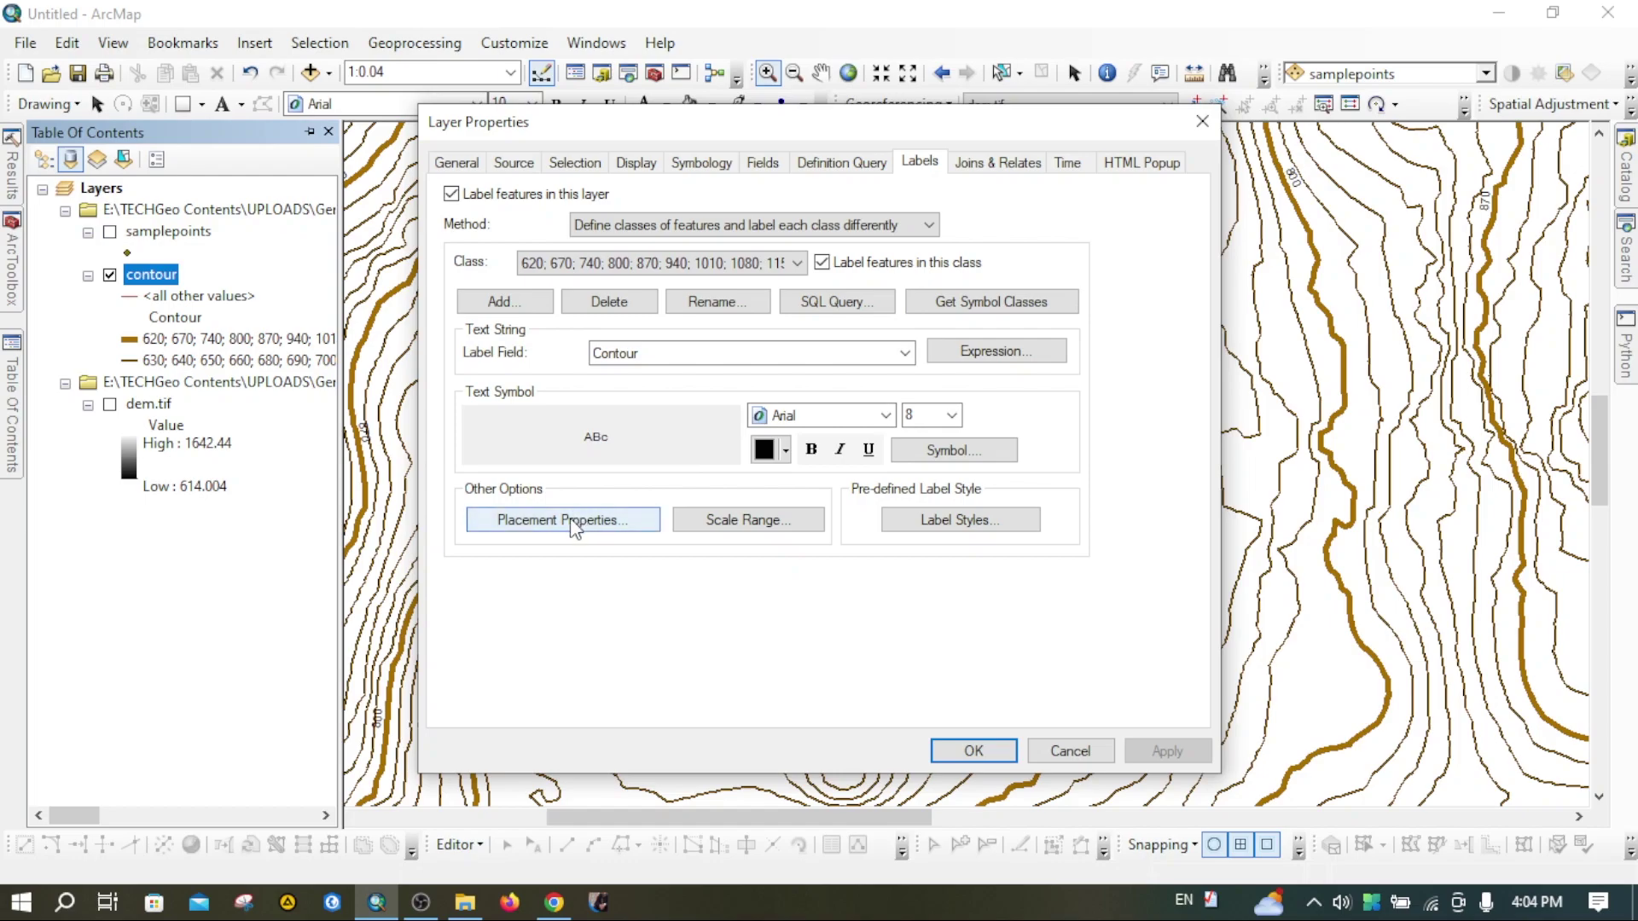
# Set index label placement to On the line, not Above, with Curved orientation
pyautogui.click(540, 522)
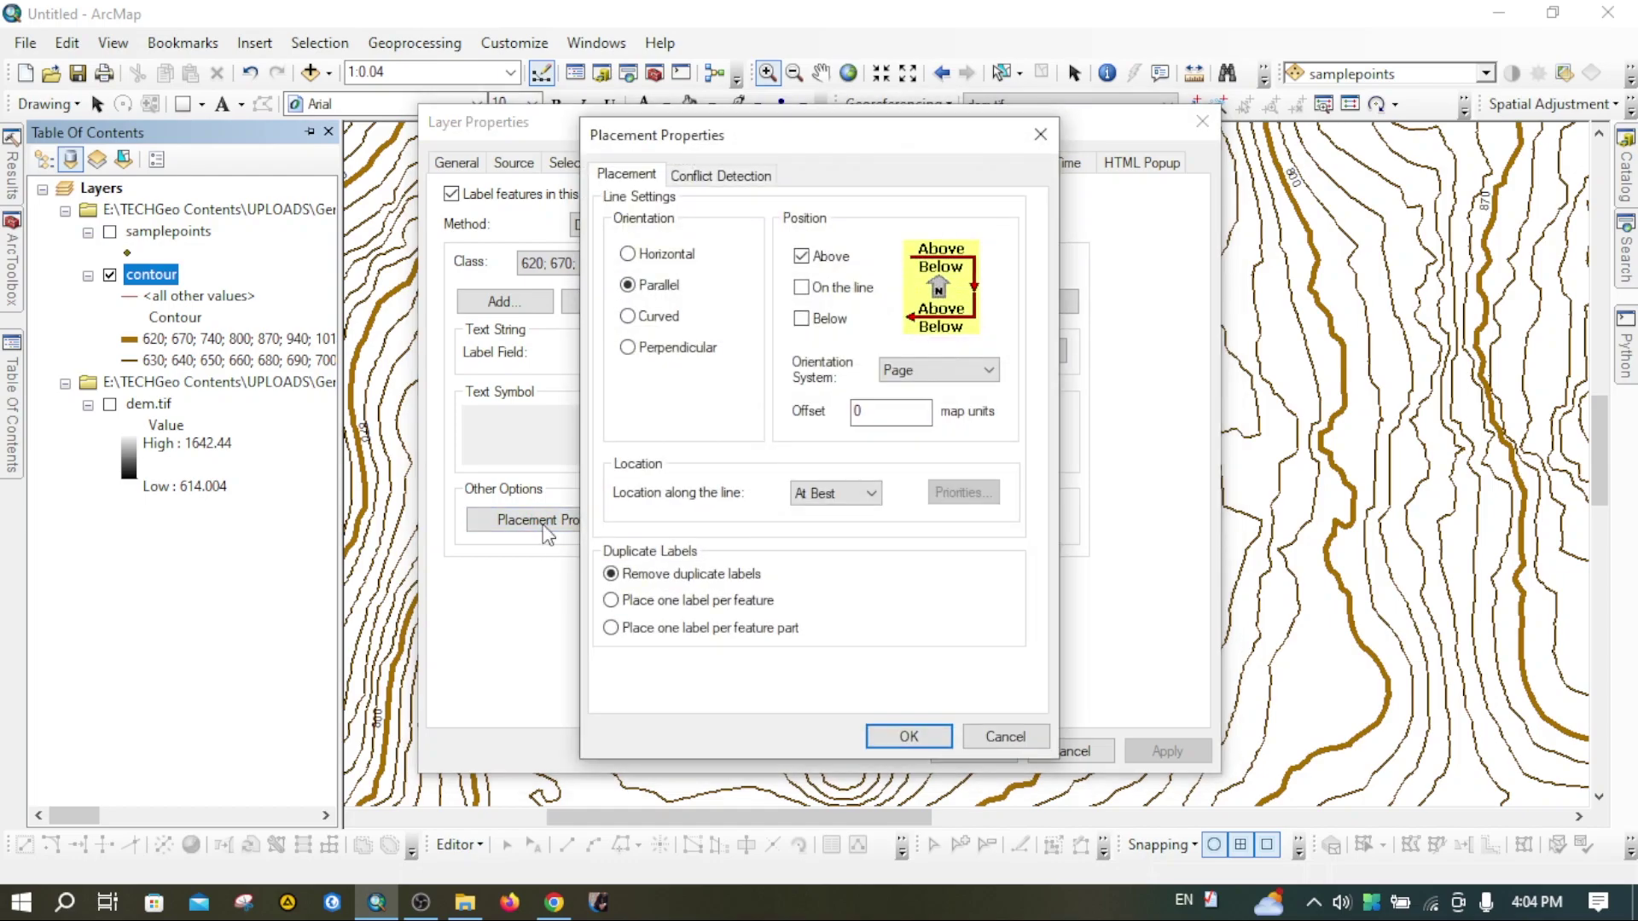
pyautogui.click(802, 287)
pyautogui.click(801, 257)
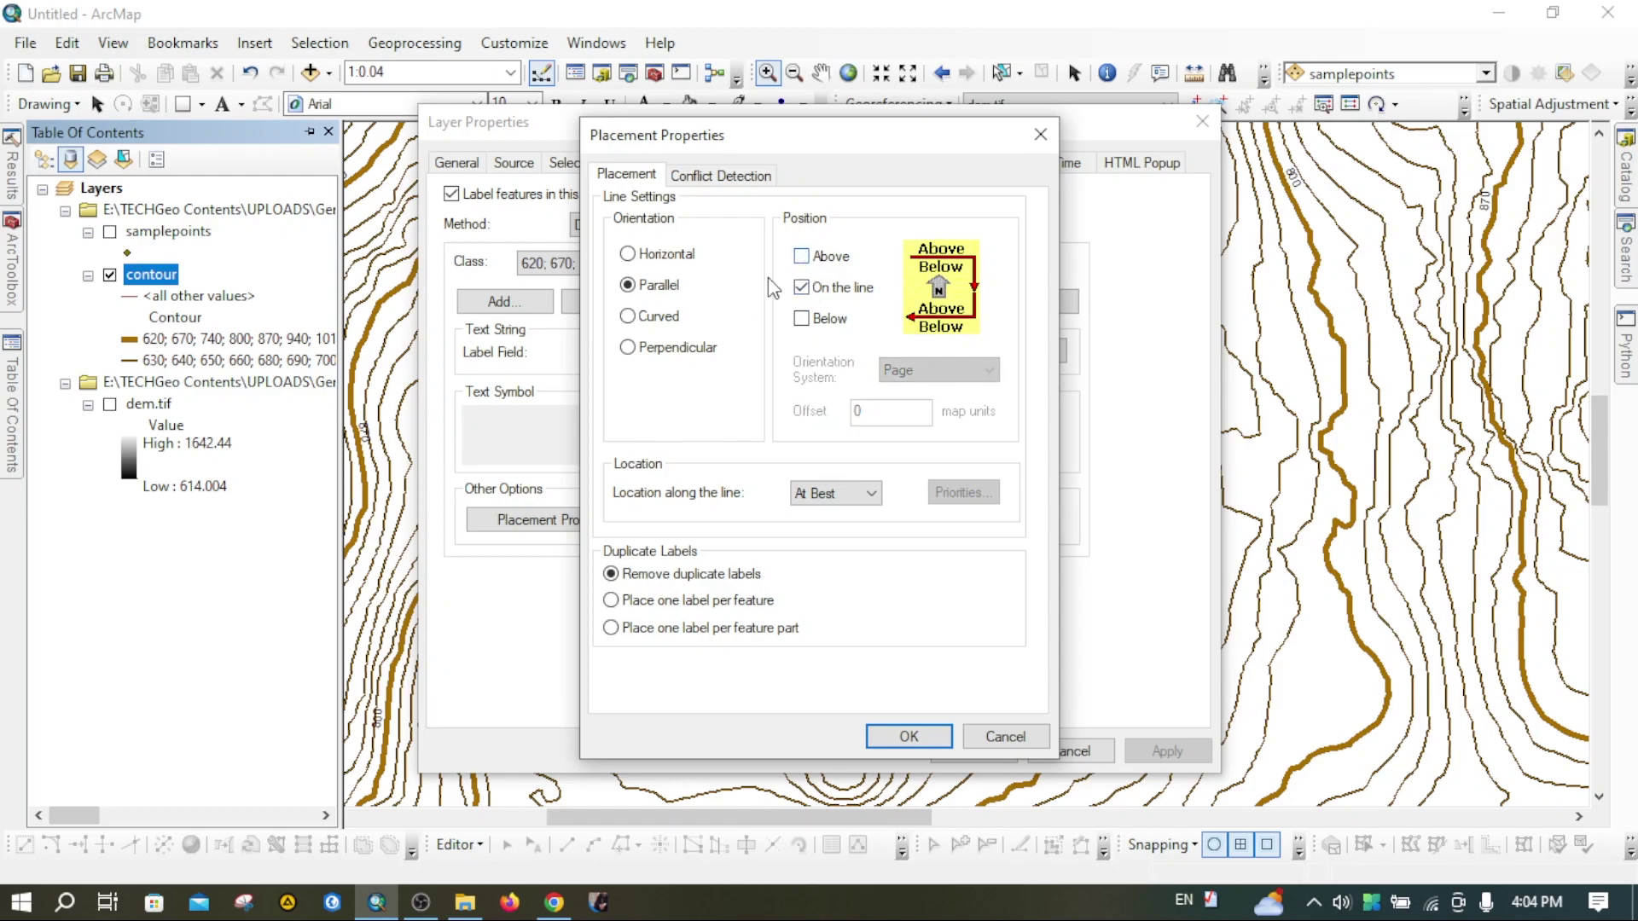
pyautogui.click(628, 318)
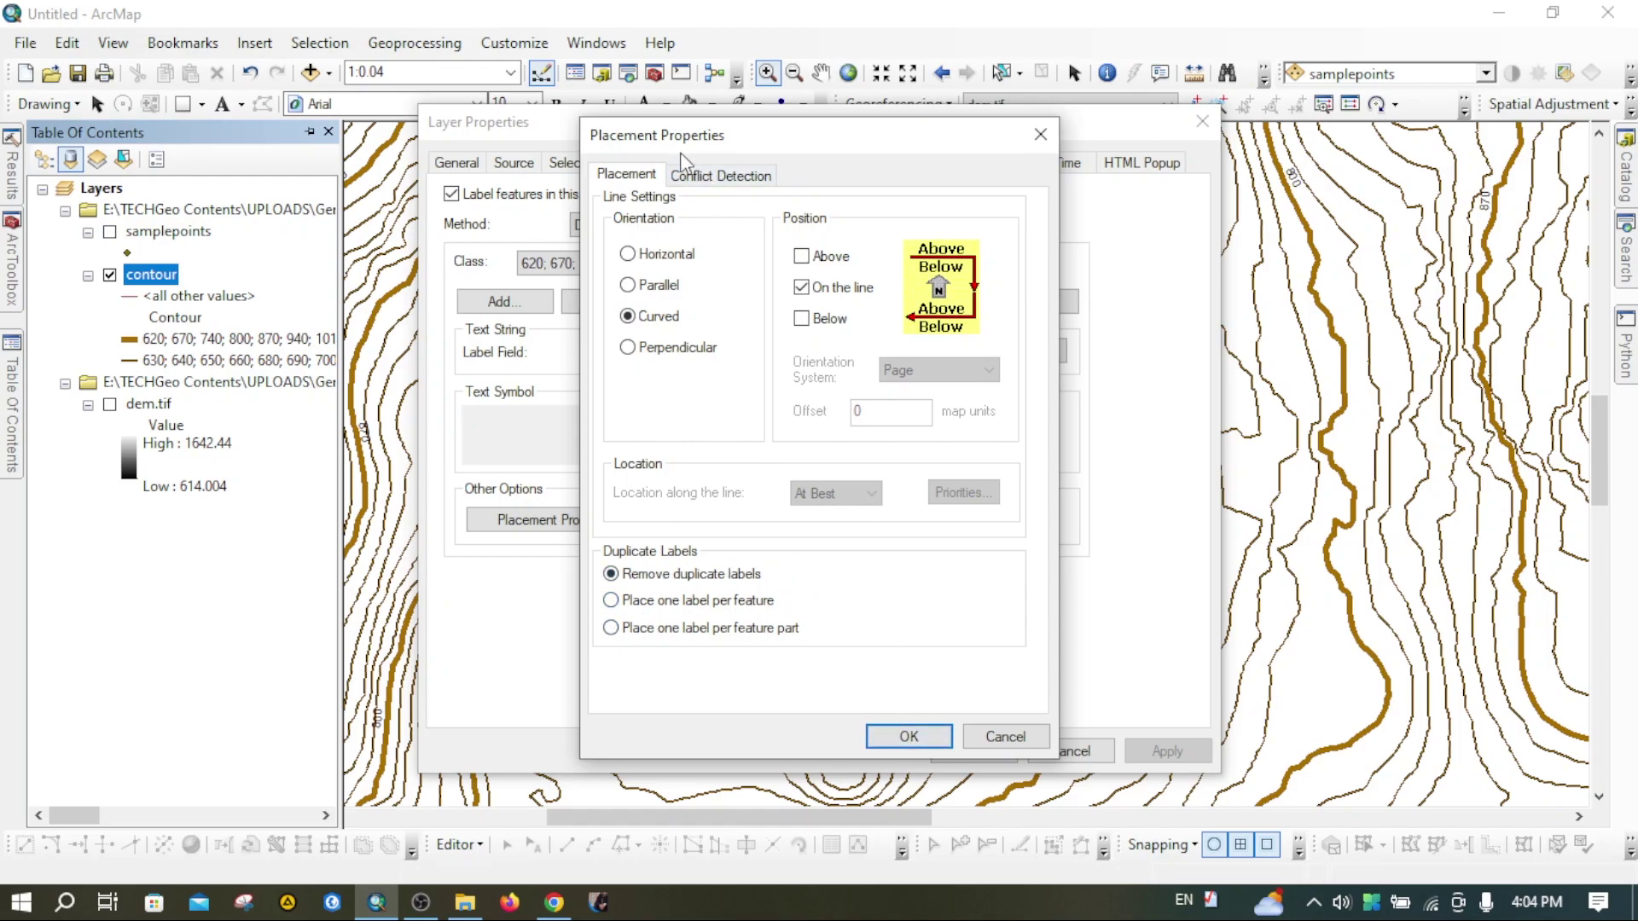
pyautogui.click(713, 175)
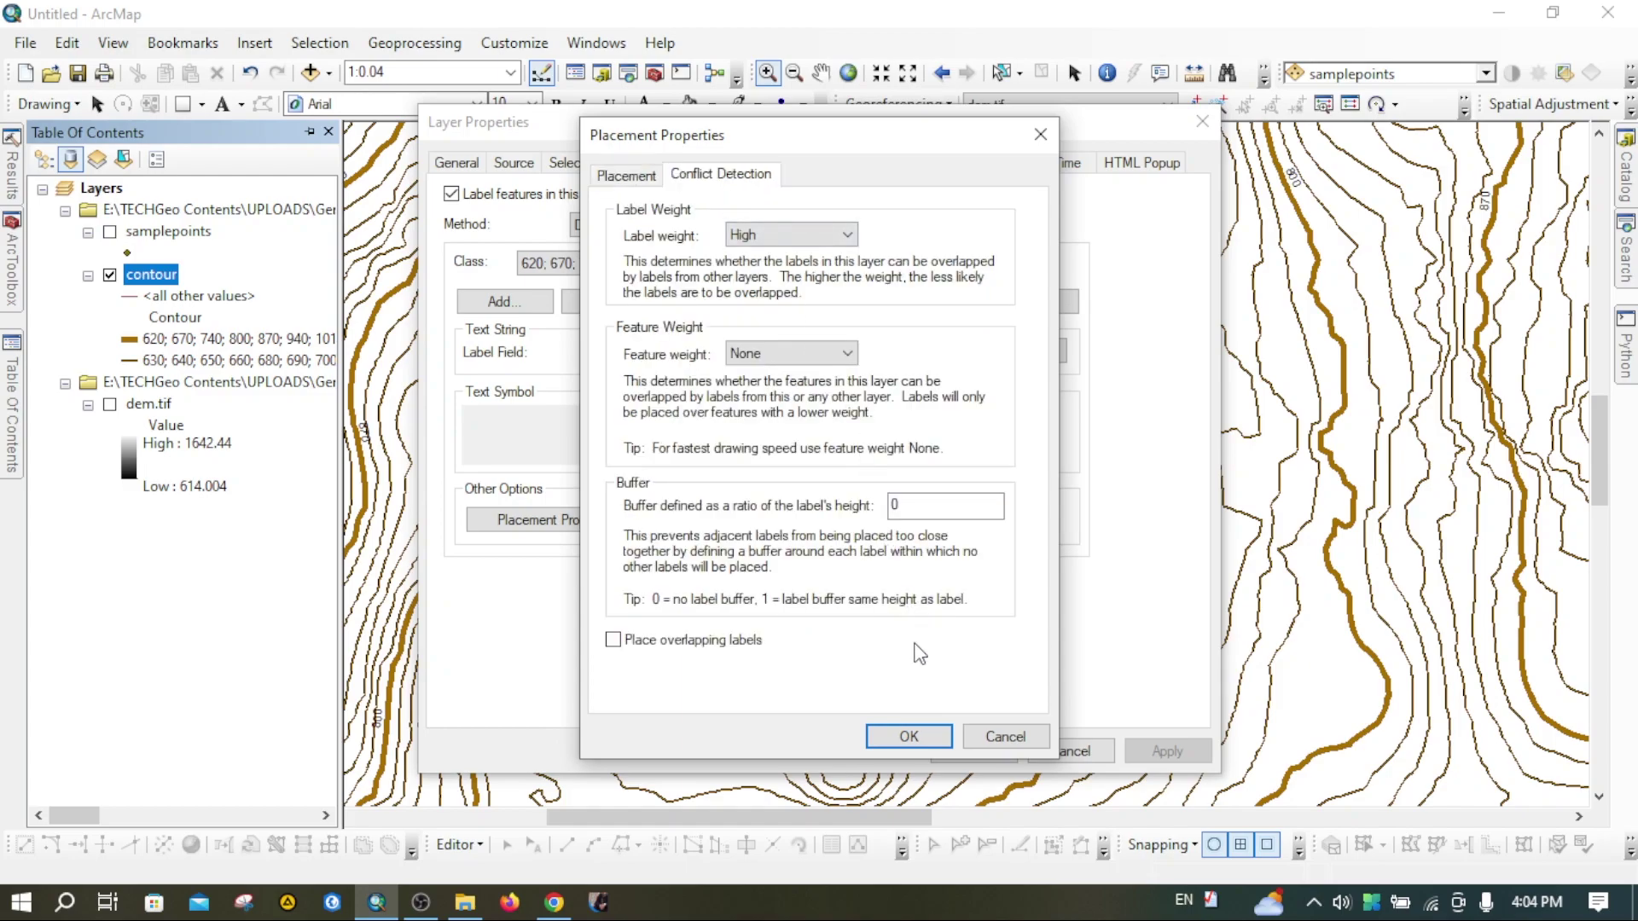
pyautogui.click(928, 734)
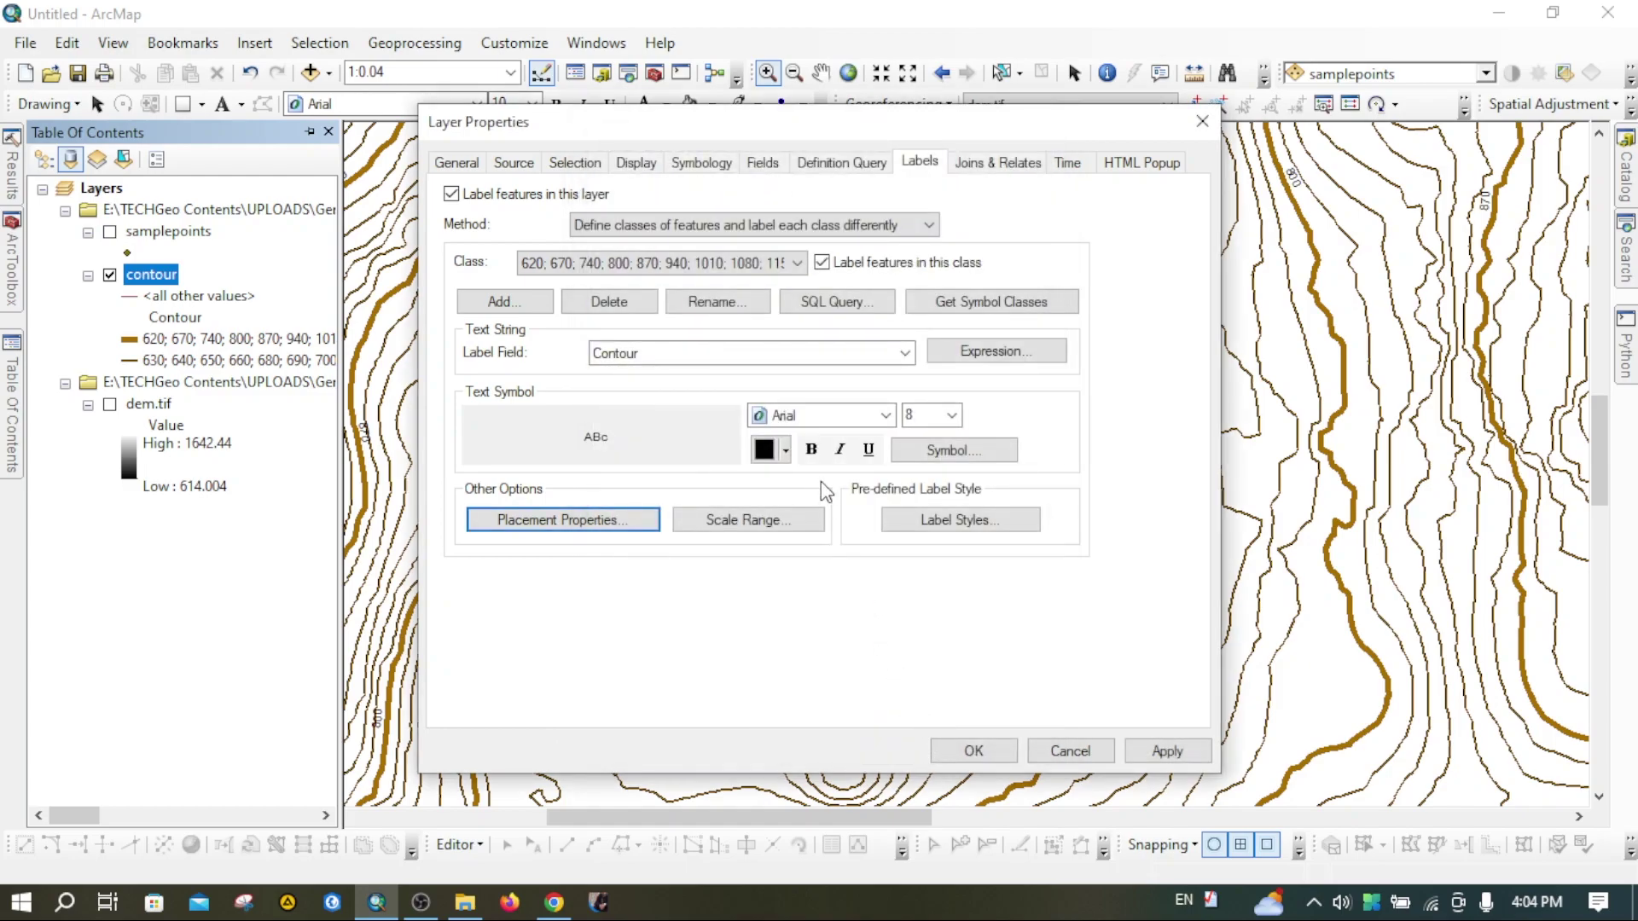
# Add a size 2 Halo mask to the label text symbol, apply it, and close Layer Properties
pyautogui.click(964, 457)
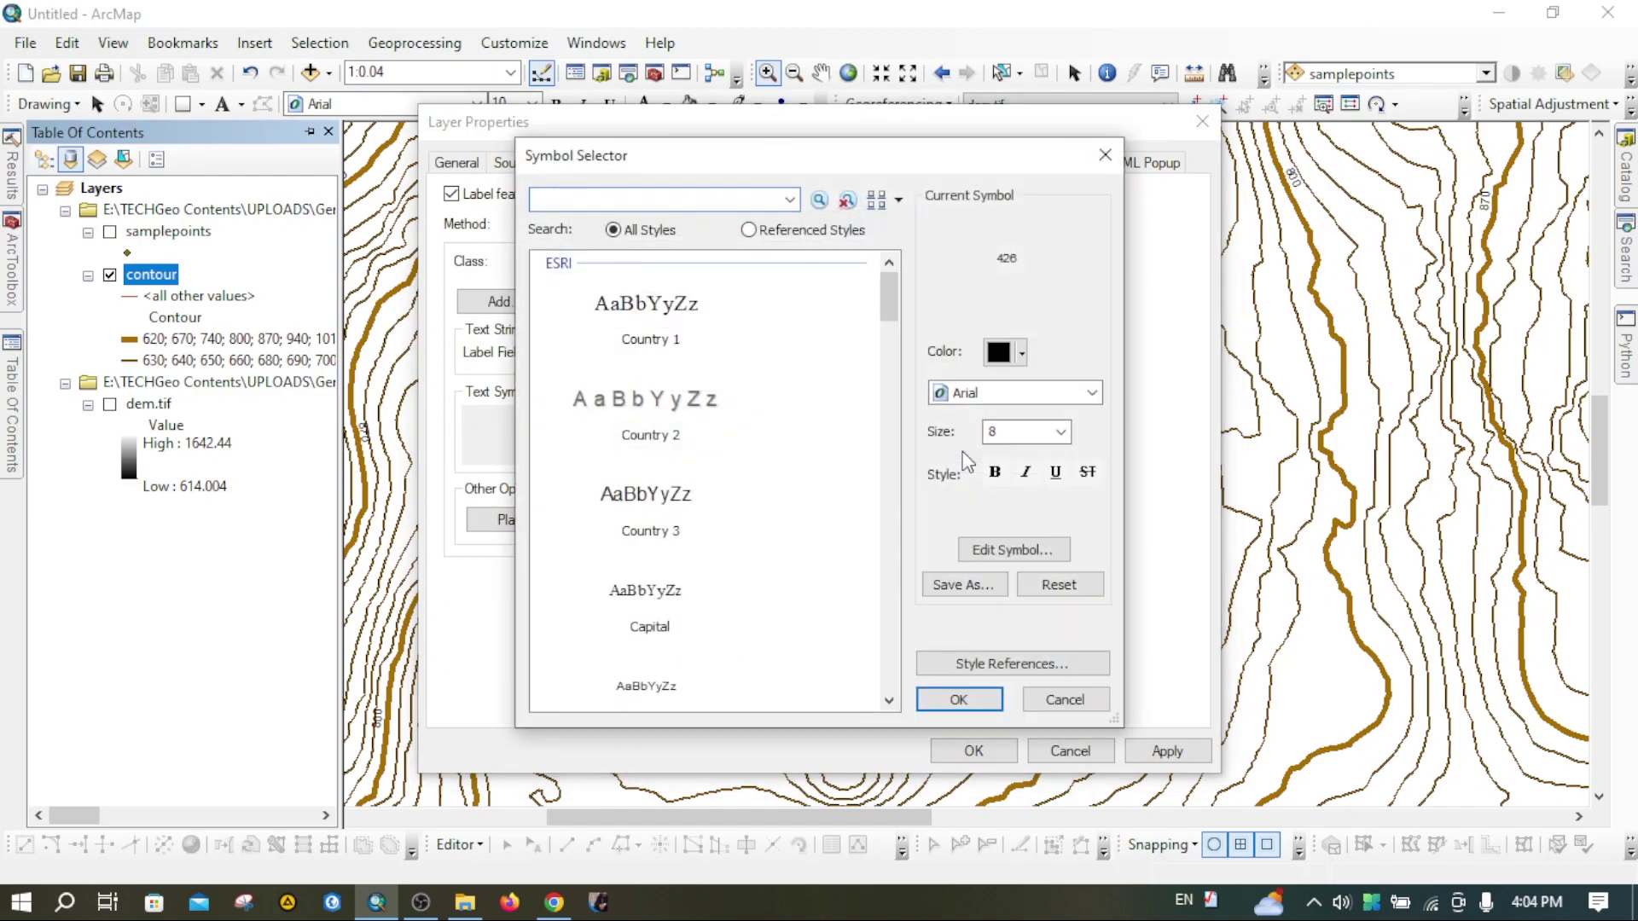
pyautogui.click(989, 550)
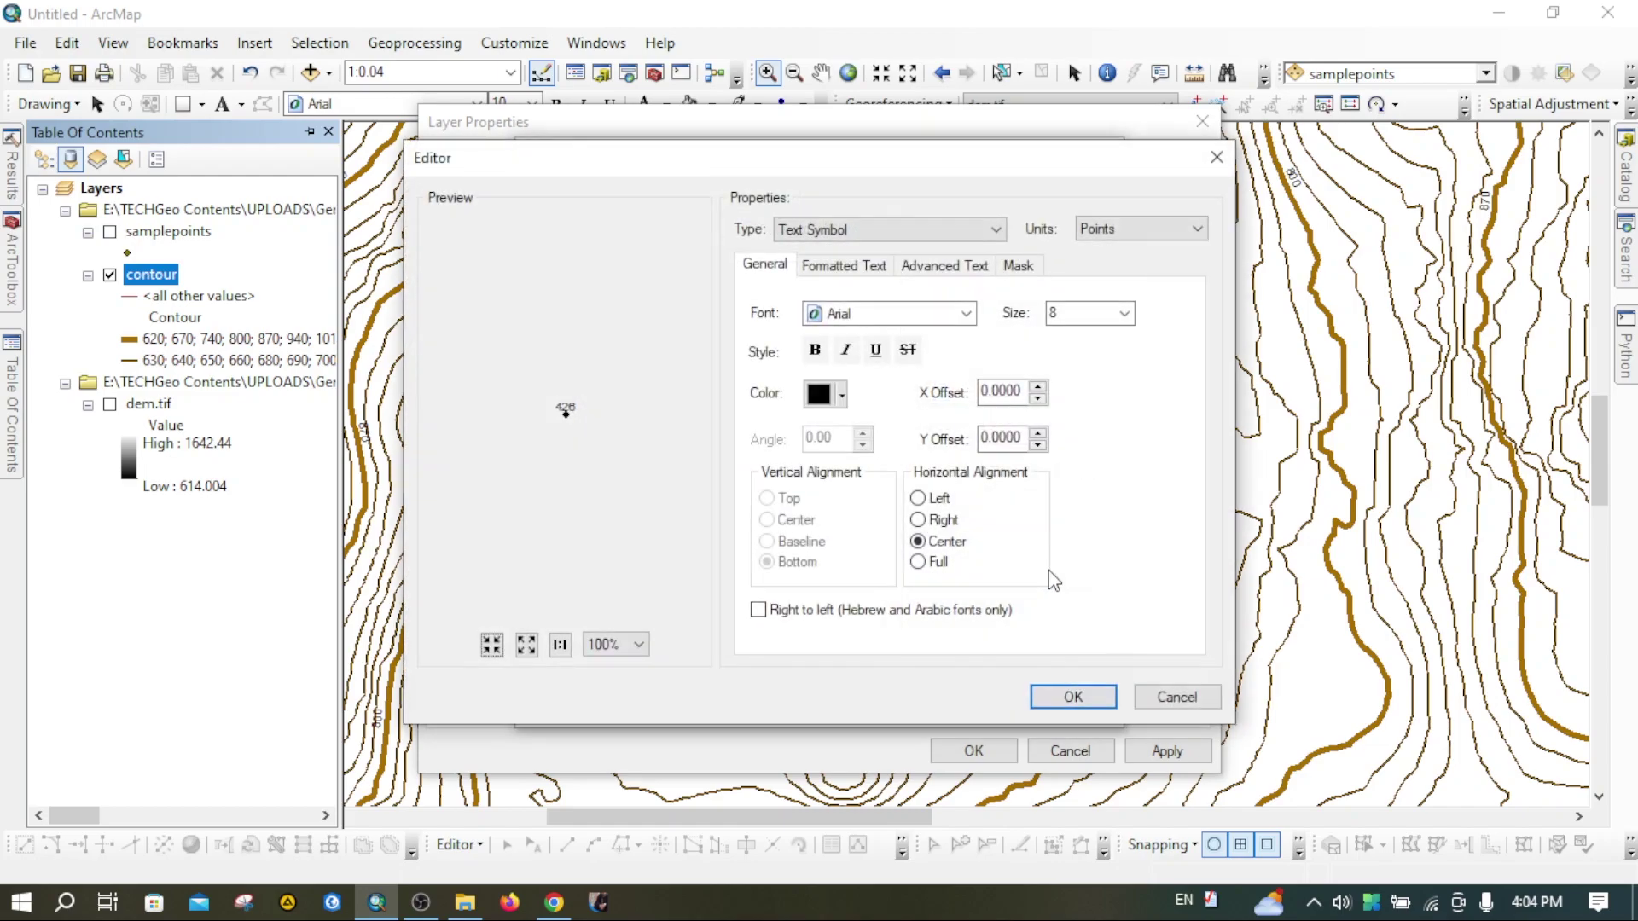
pyautogui.click(1011, 271)
pyautogui.click(766, 370)
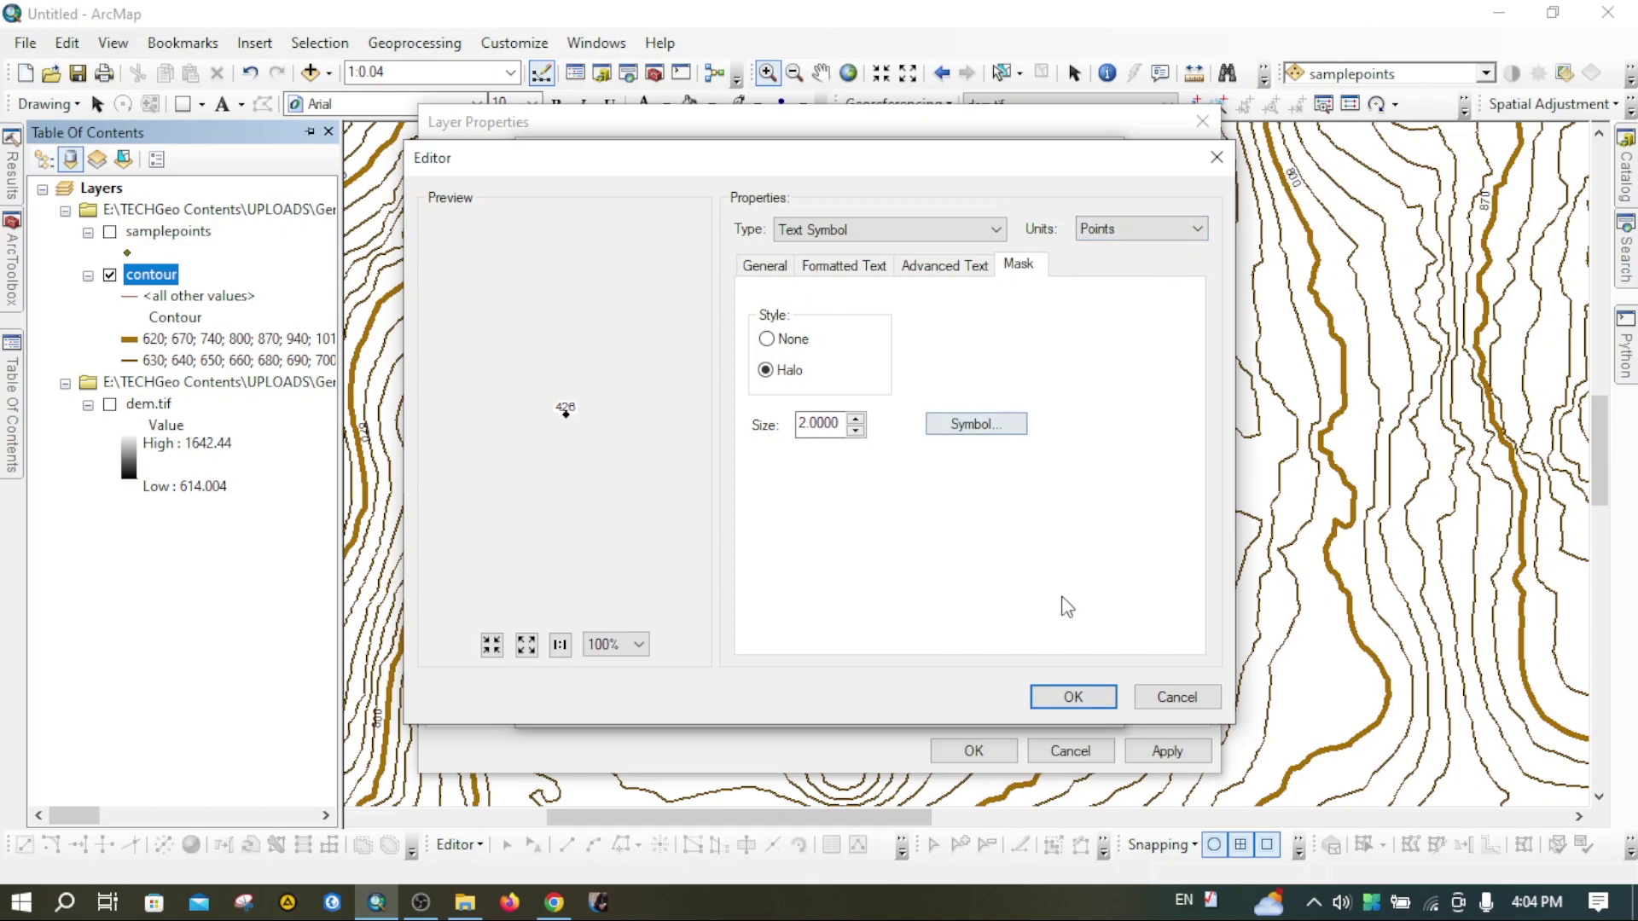
pyautogui.click(1073, 697)
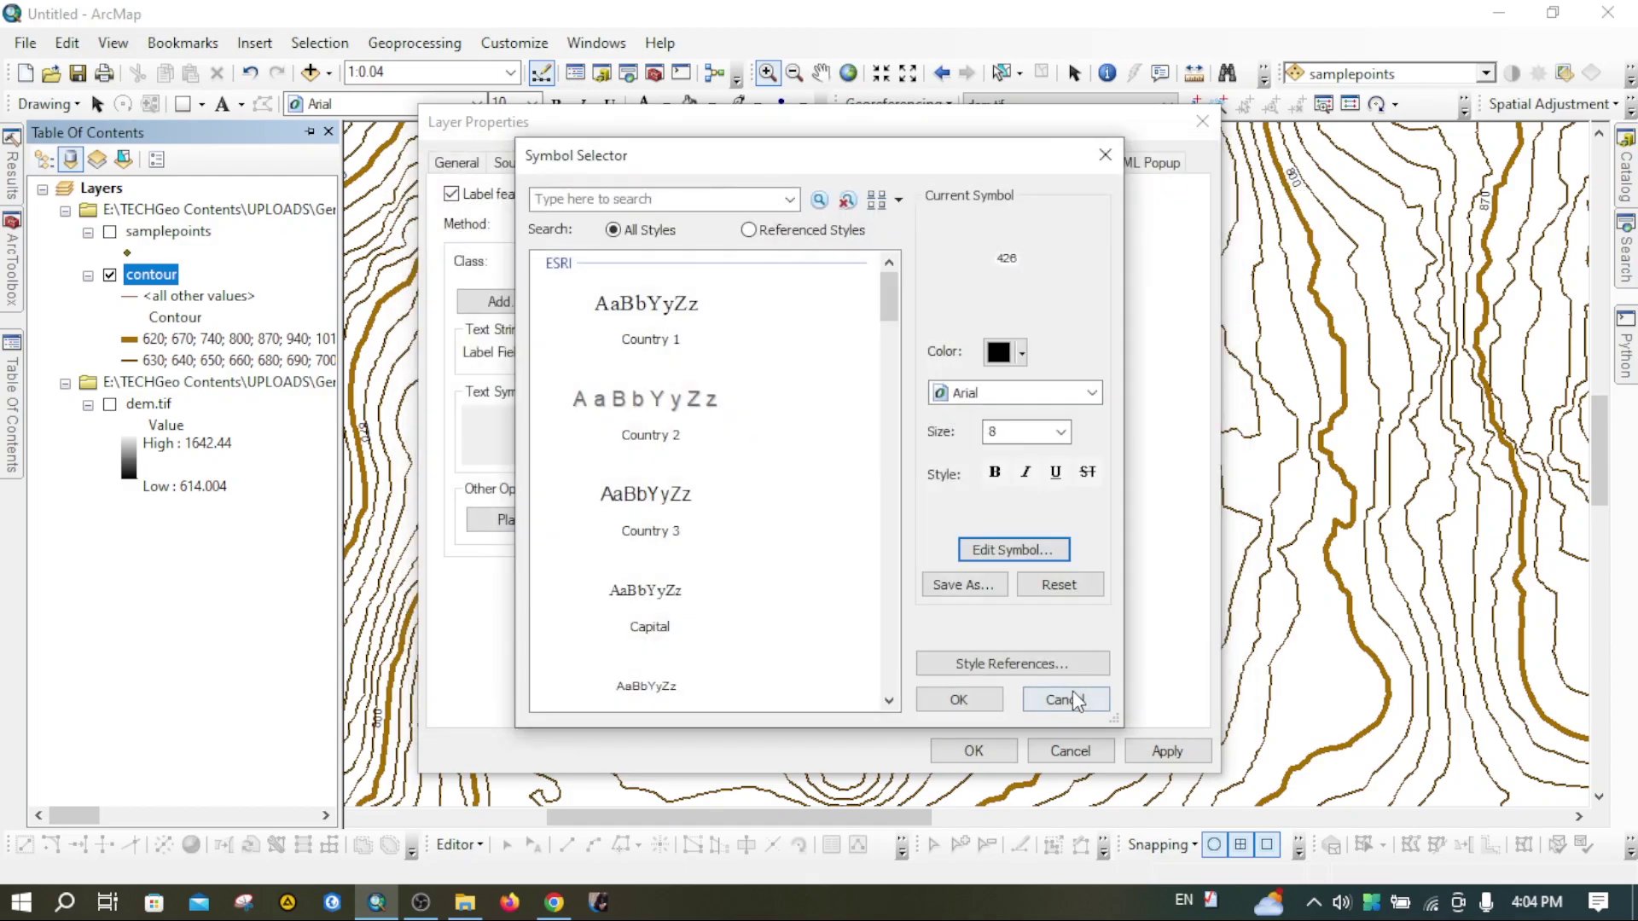
pyautogui.click(960, 697)
pyautogui.click(1168, 752)
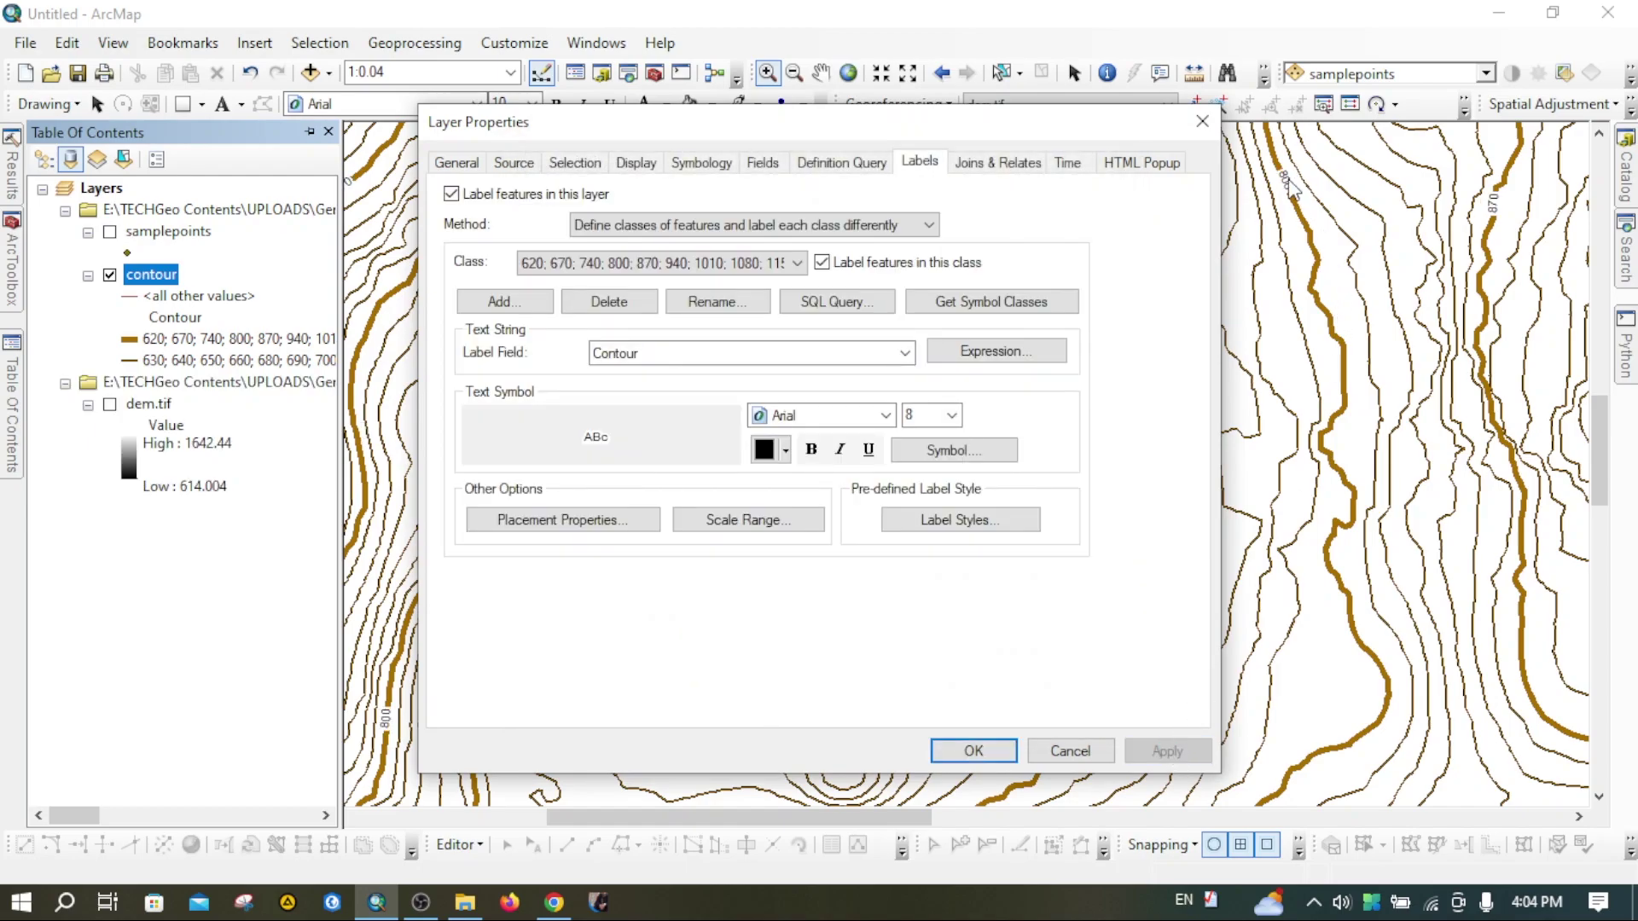
pyautogui.click(975, 752)
# Zoom in closer on the labeled index contours
pyautogui.click(1237, 348)
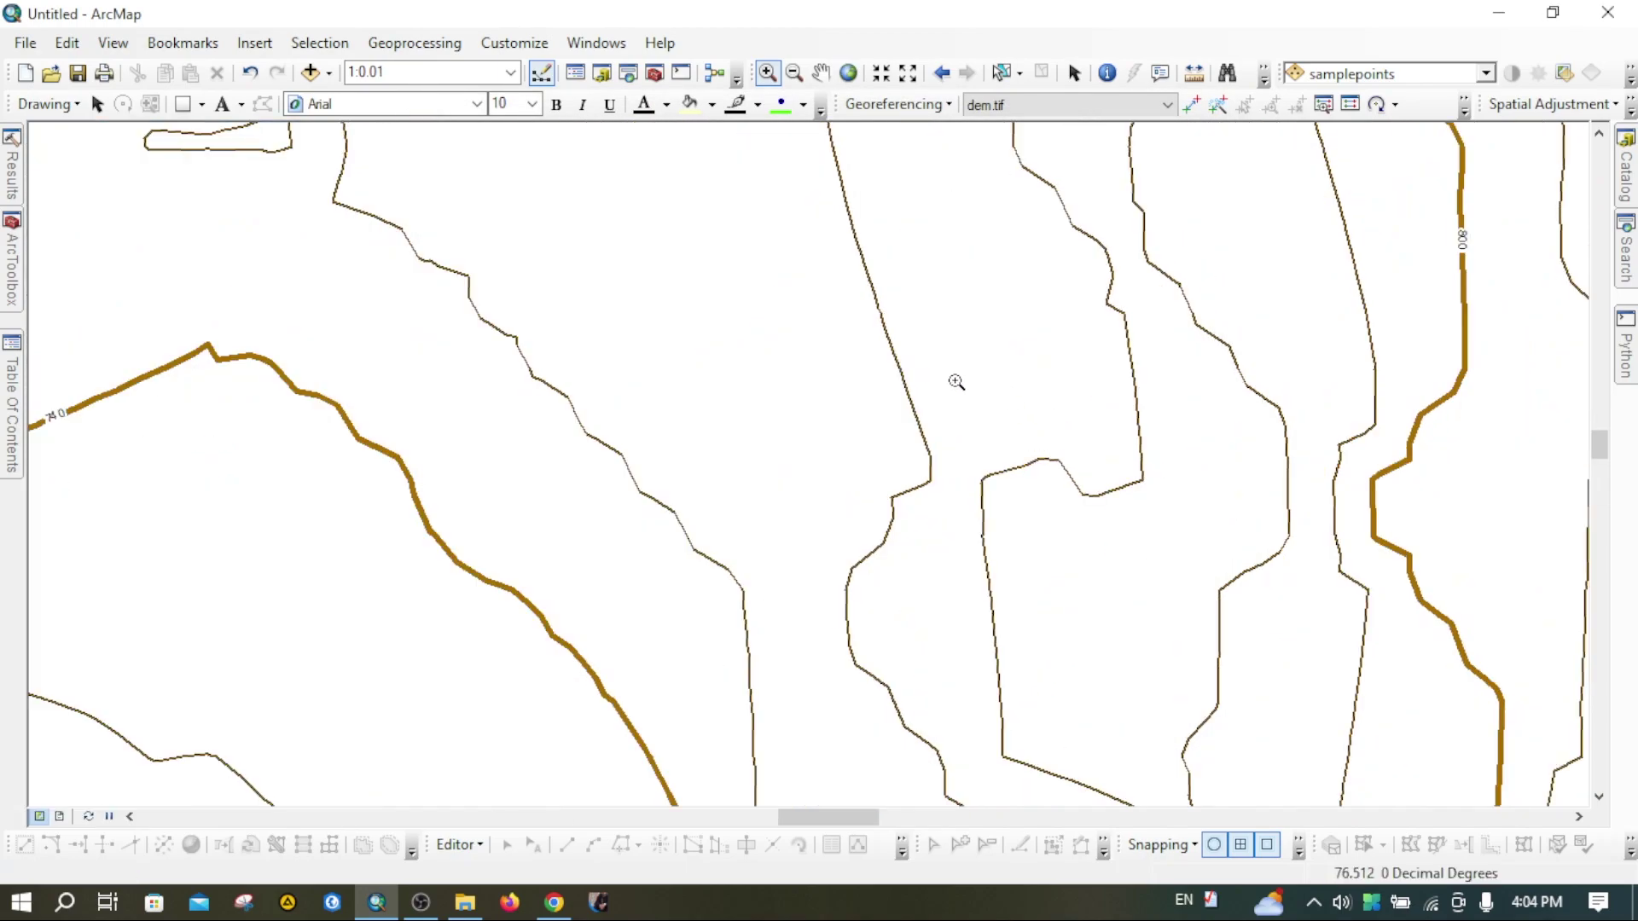
pyautogui.scroll(10, 375, 441)
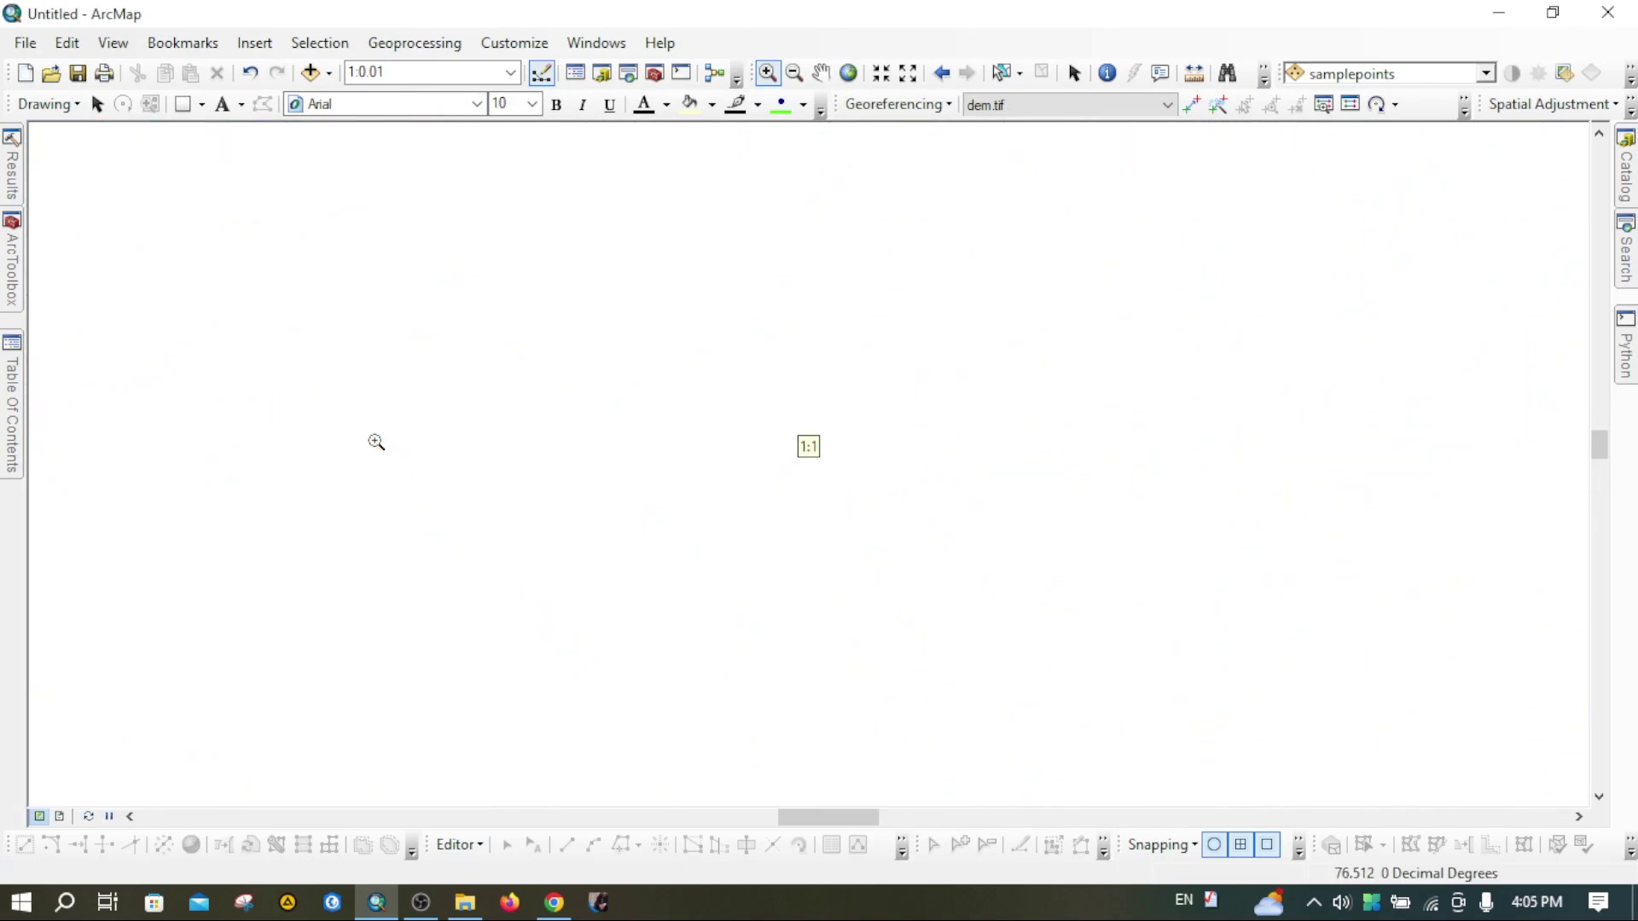
pyautogui.moveTo(288, 356); pyautogui.dragTo(476, 501)
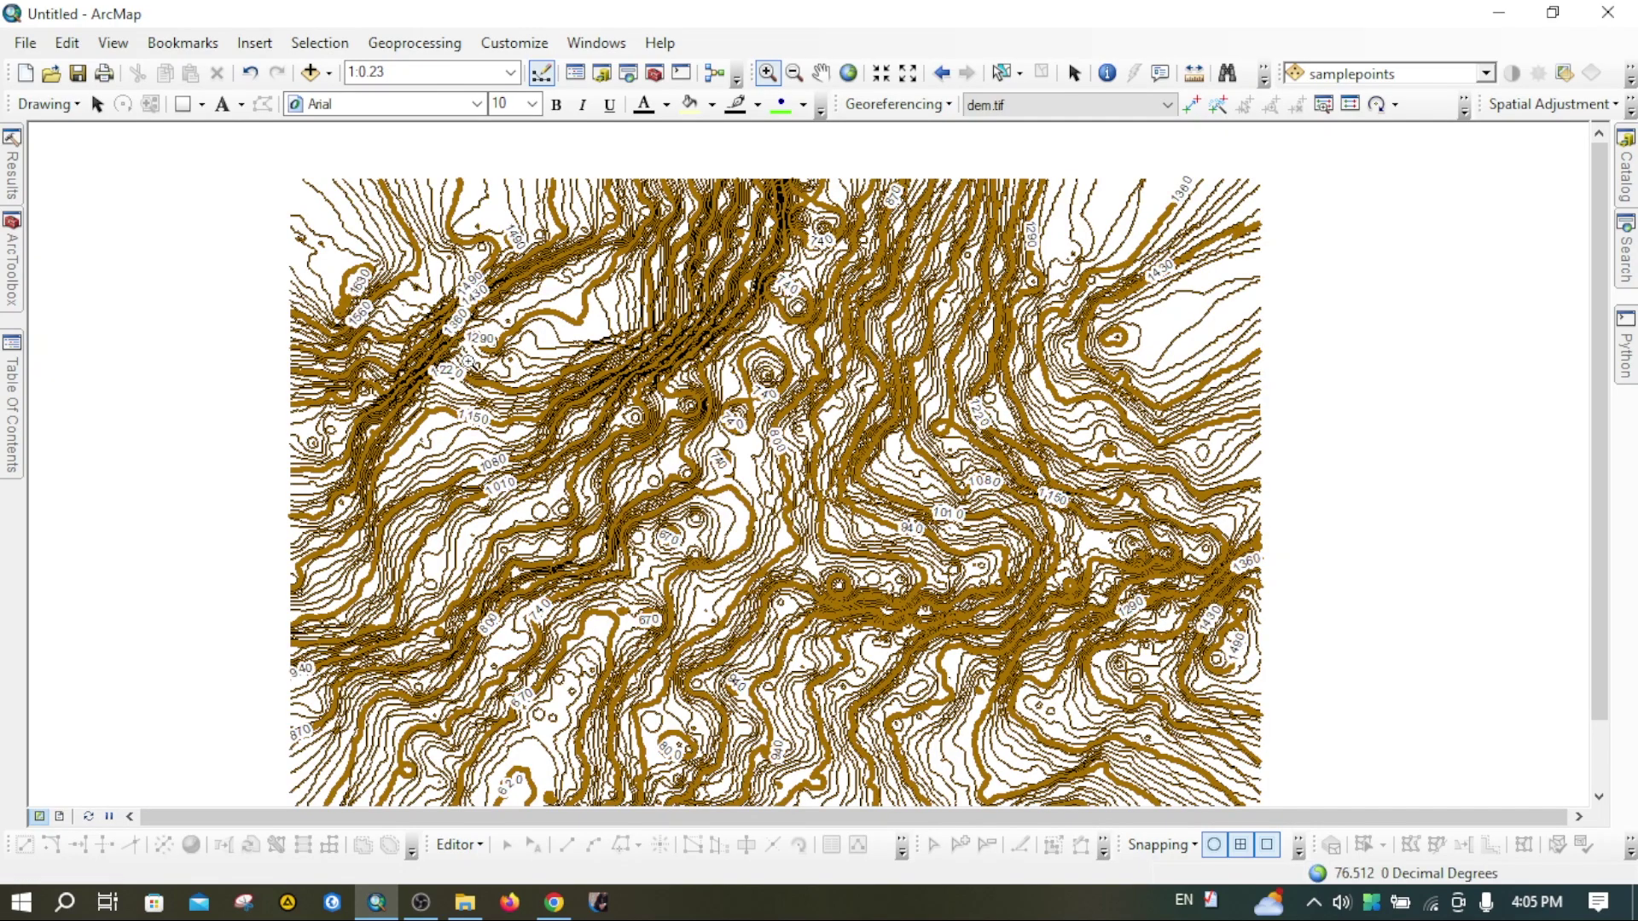
pyautogui.click(731, 591)
pyautogui.moveTo(495, 331); pyautogui.dragTo(678, 466)
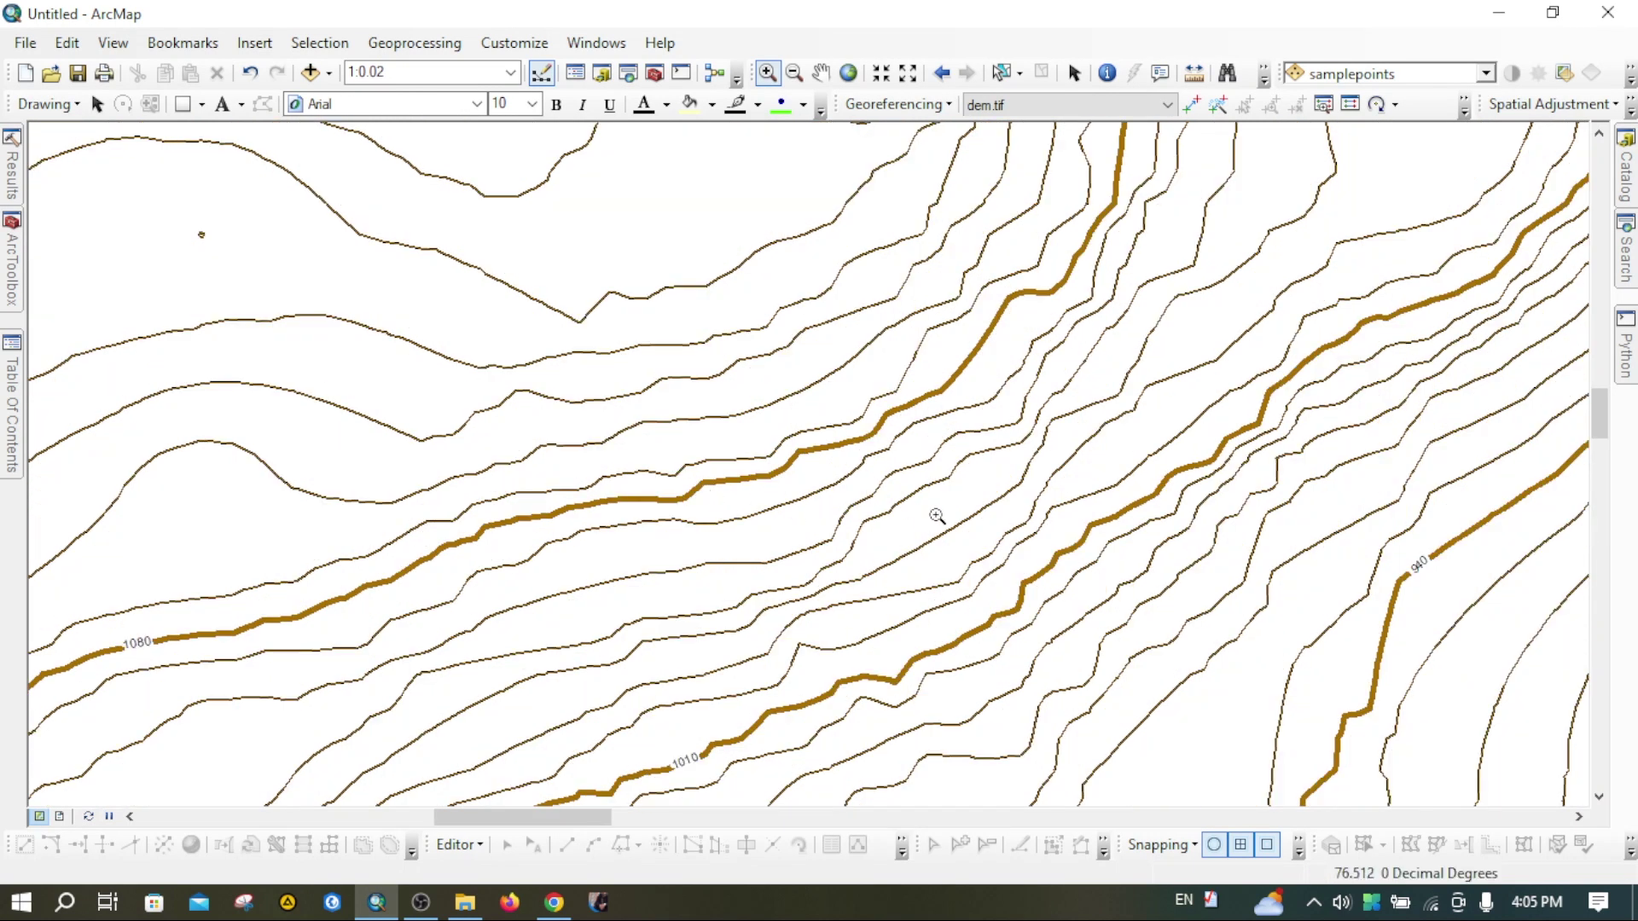
# Pan the map to inspect haloed labels such as 1080 on the index contours
pyautogui.click(820, 72)
pyautogui.moveTo(671, 561); pyautogui.dragTo(706, 295)
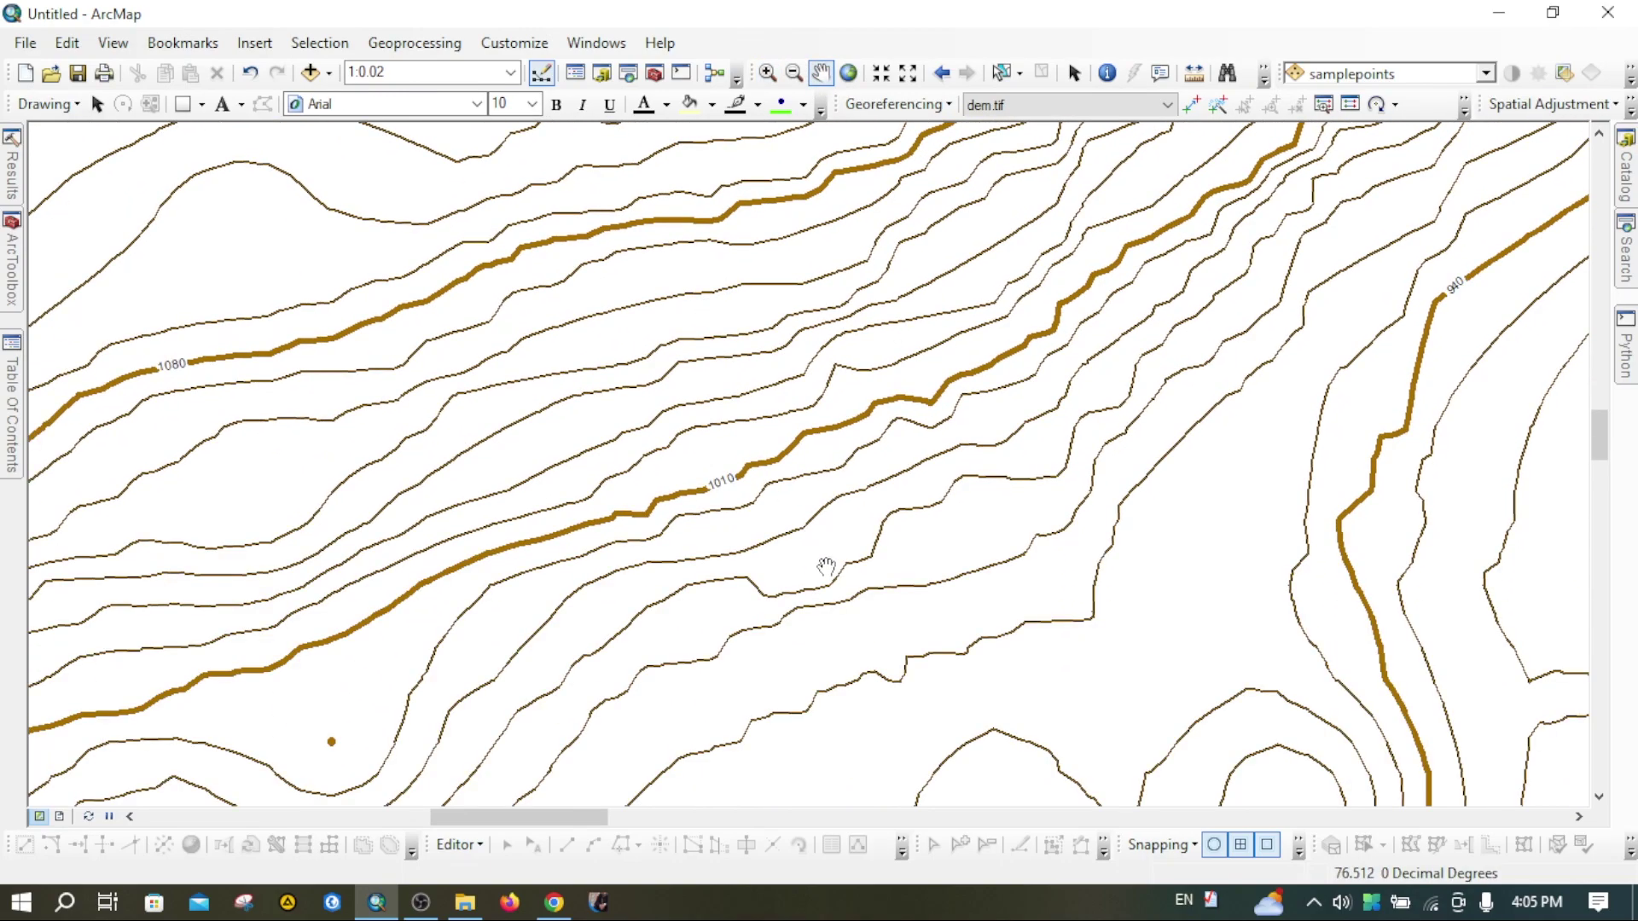
pyautogui.moveTo(822, 563); pyautogui.dragTo(771, 443)
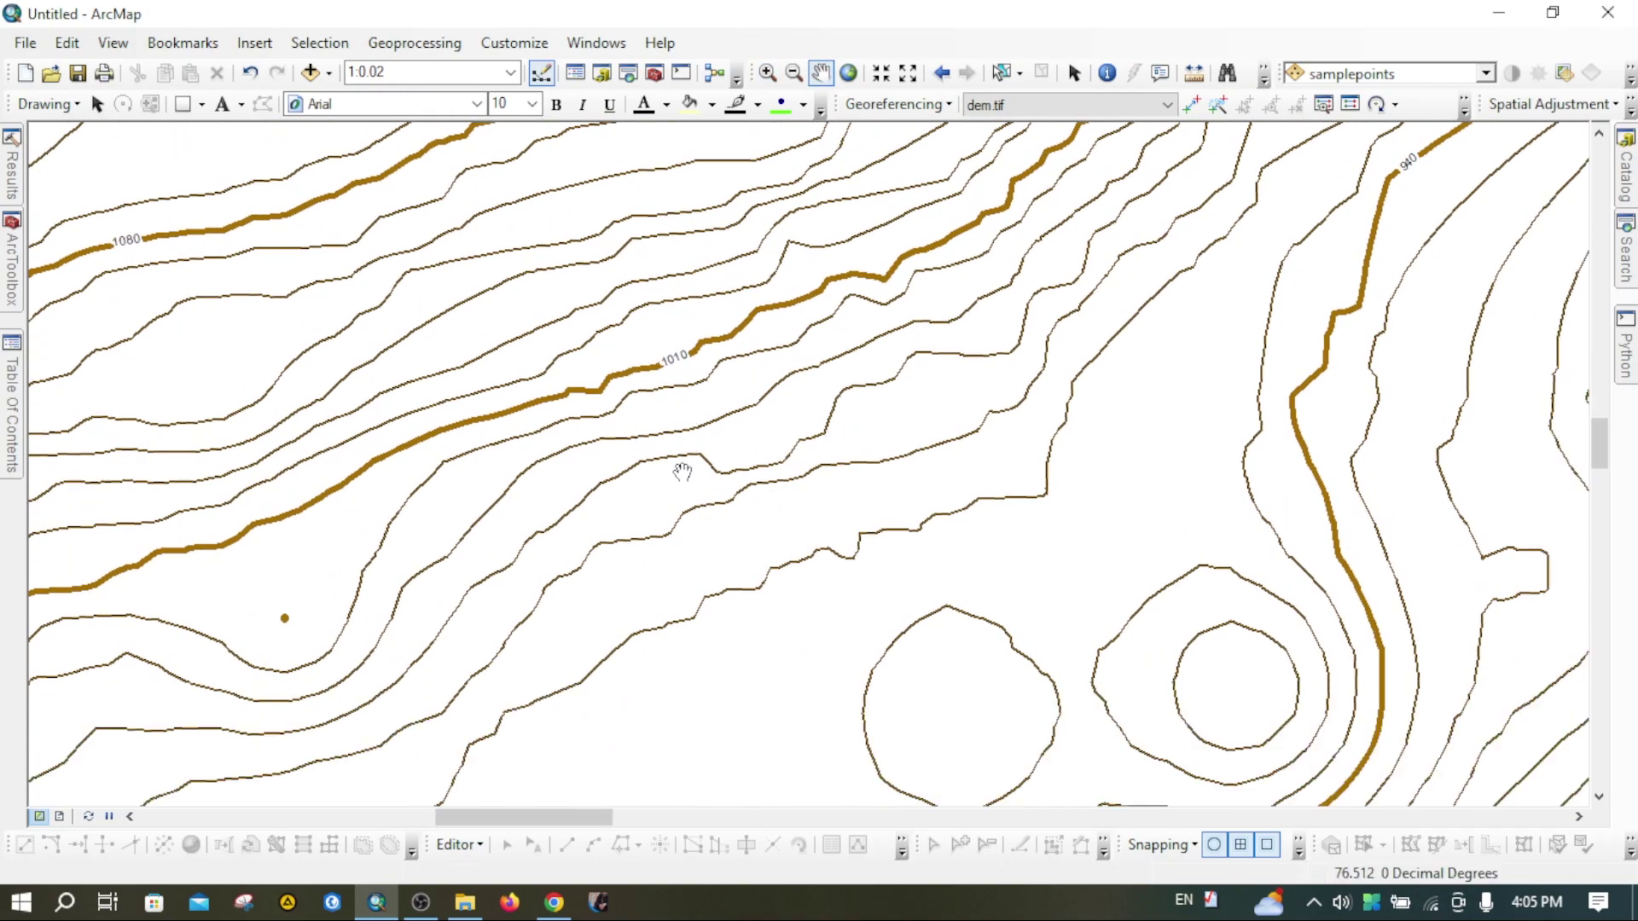
pyautogui.moveTo(669, 368); pyautogui.dragTo(813, 484)
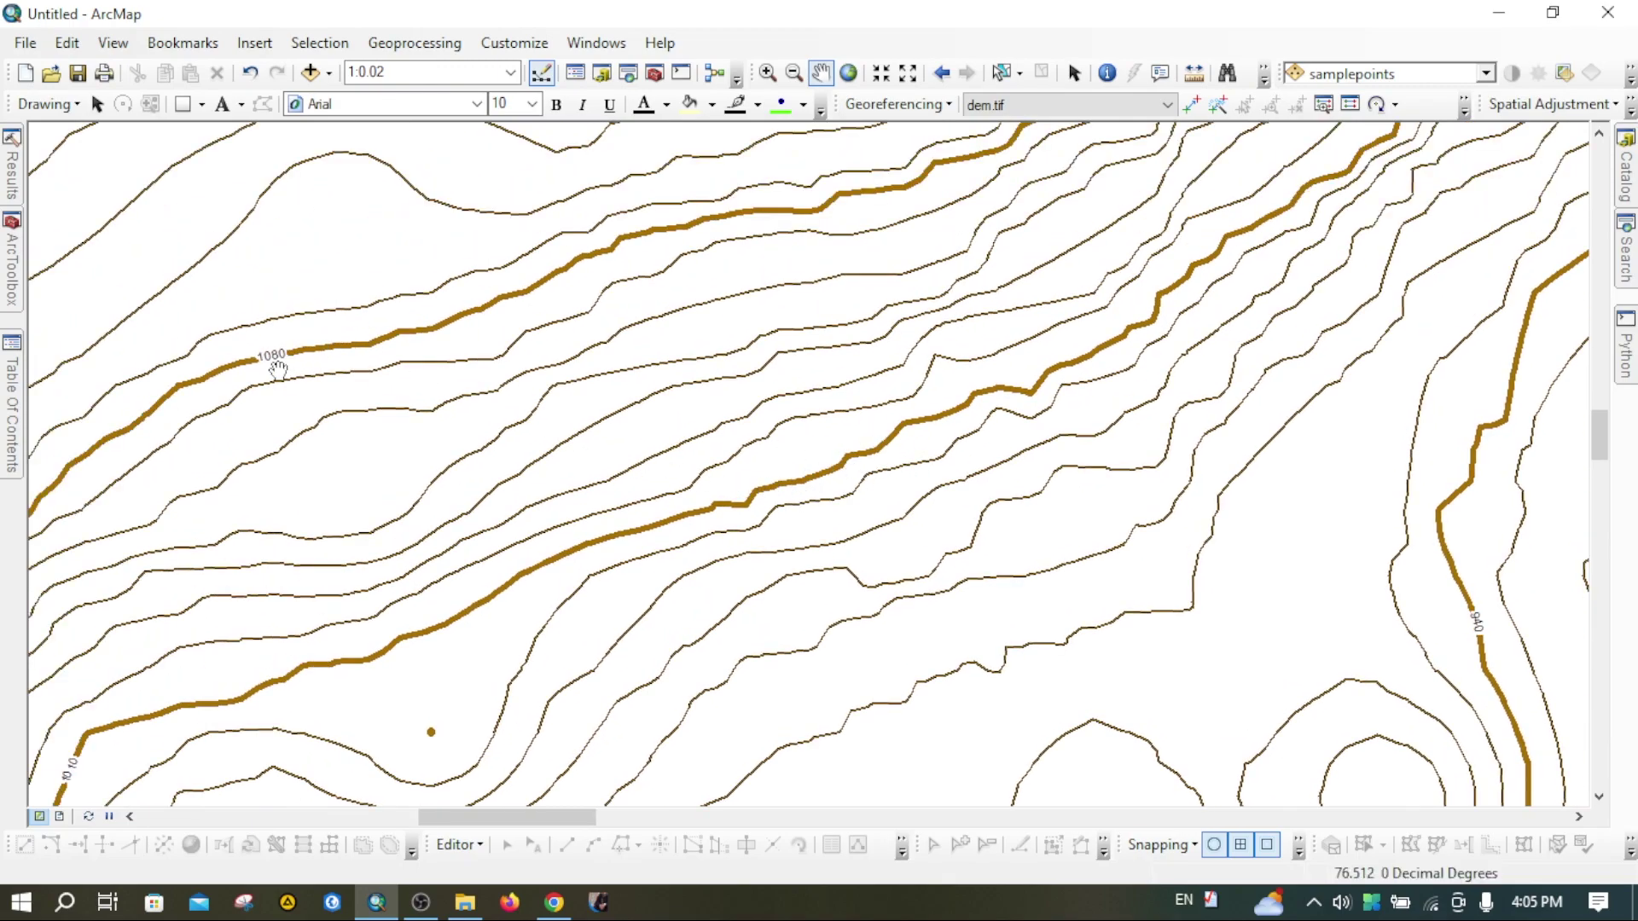